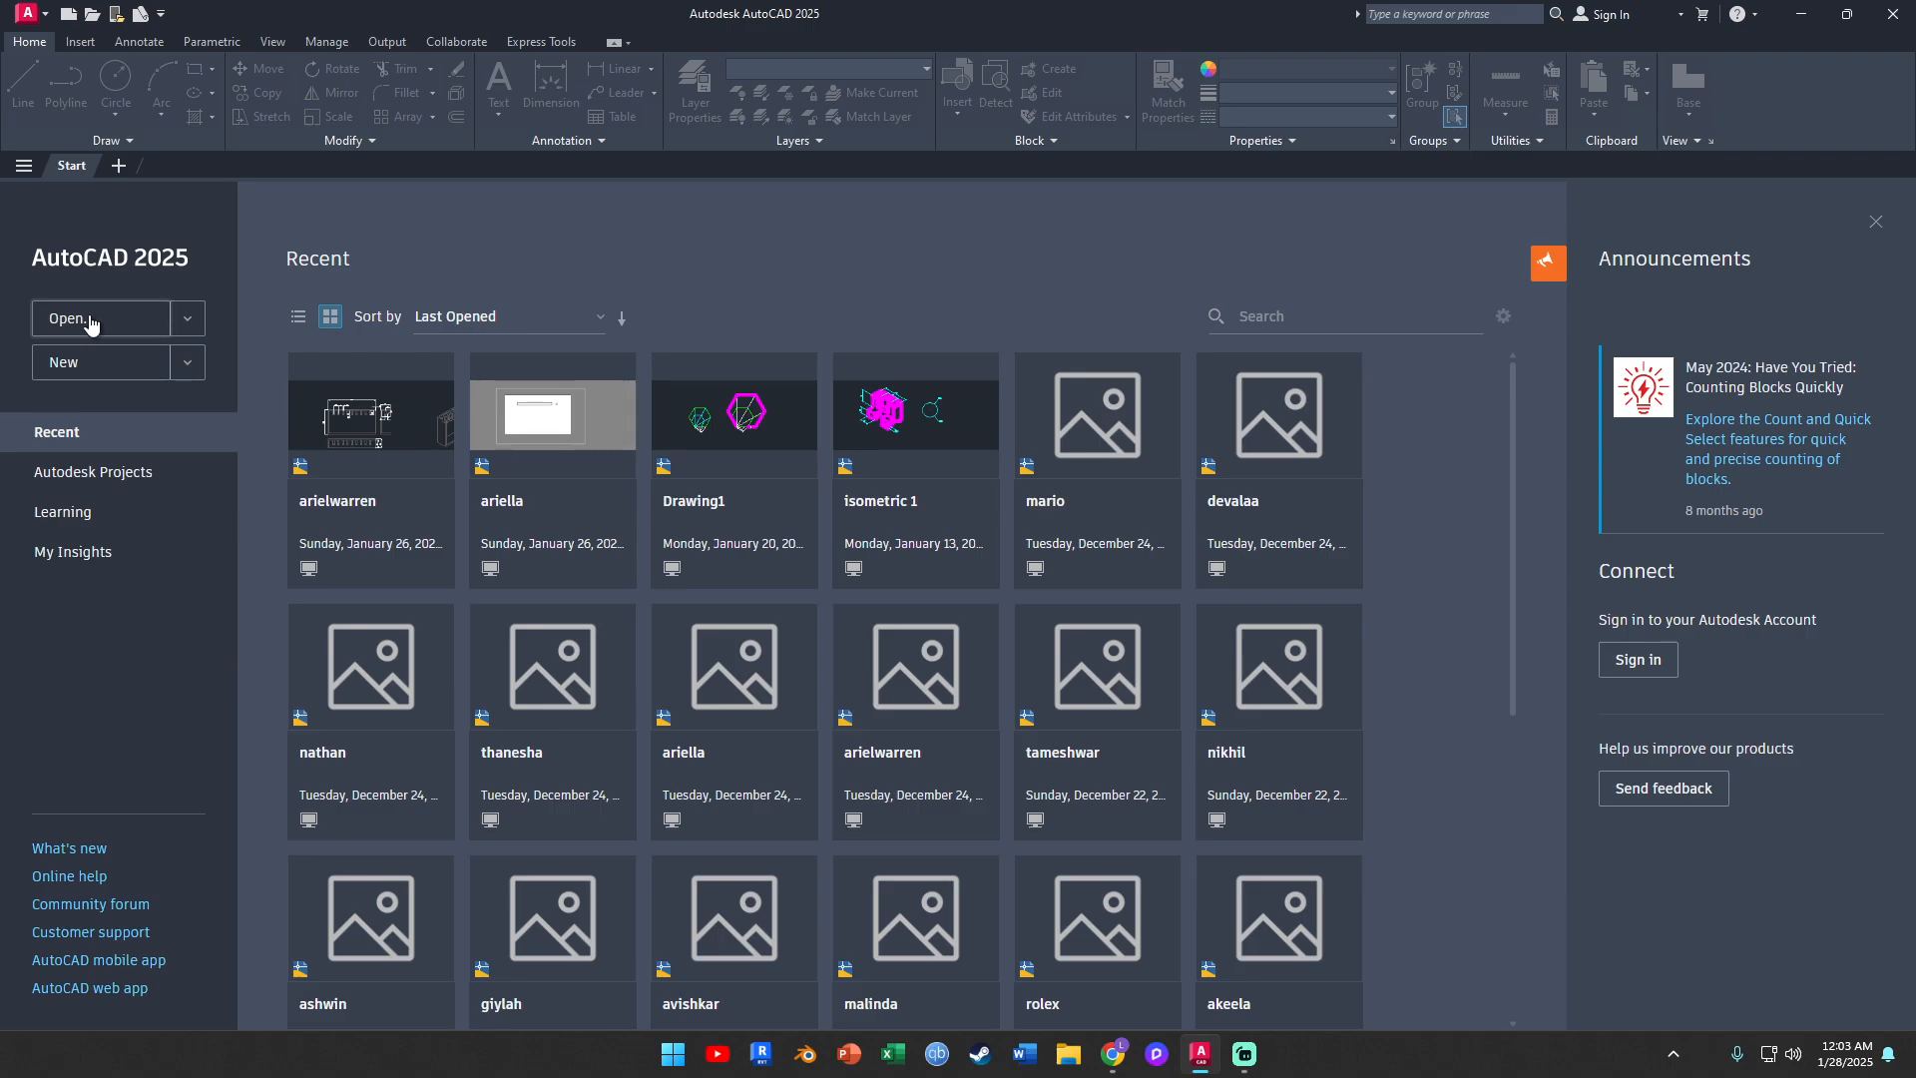
Start a new drawing and set its insertion scale units to millimeters
{"action": "left_click", "coordinate": [105, 372]}
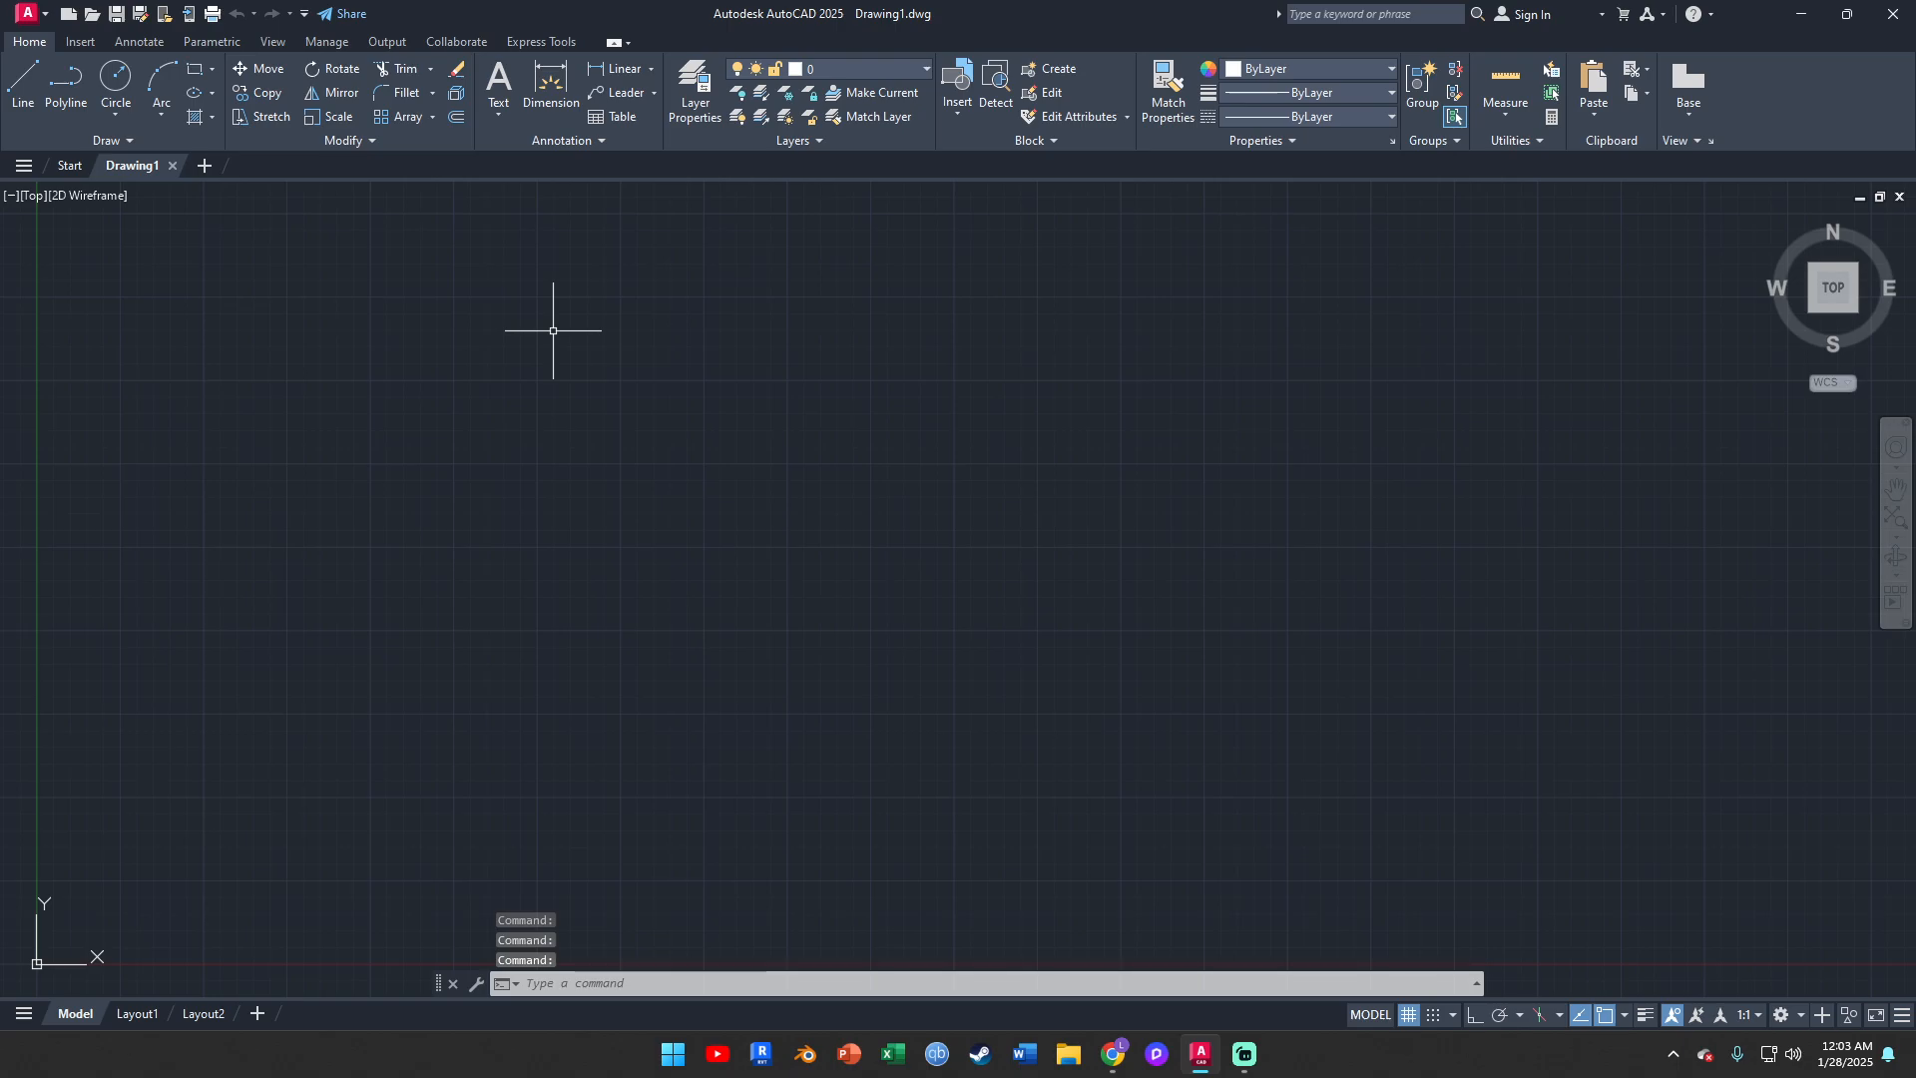
{"action": "type", "text": "units"}
{"action": "key", "text": "Return"}
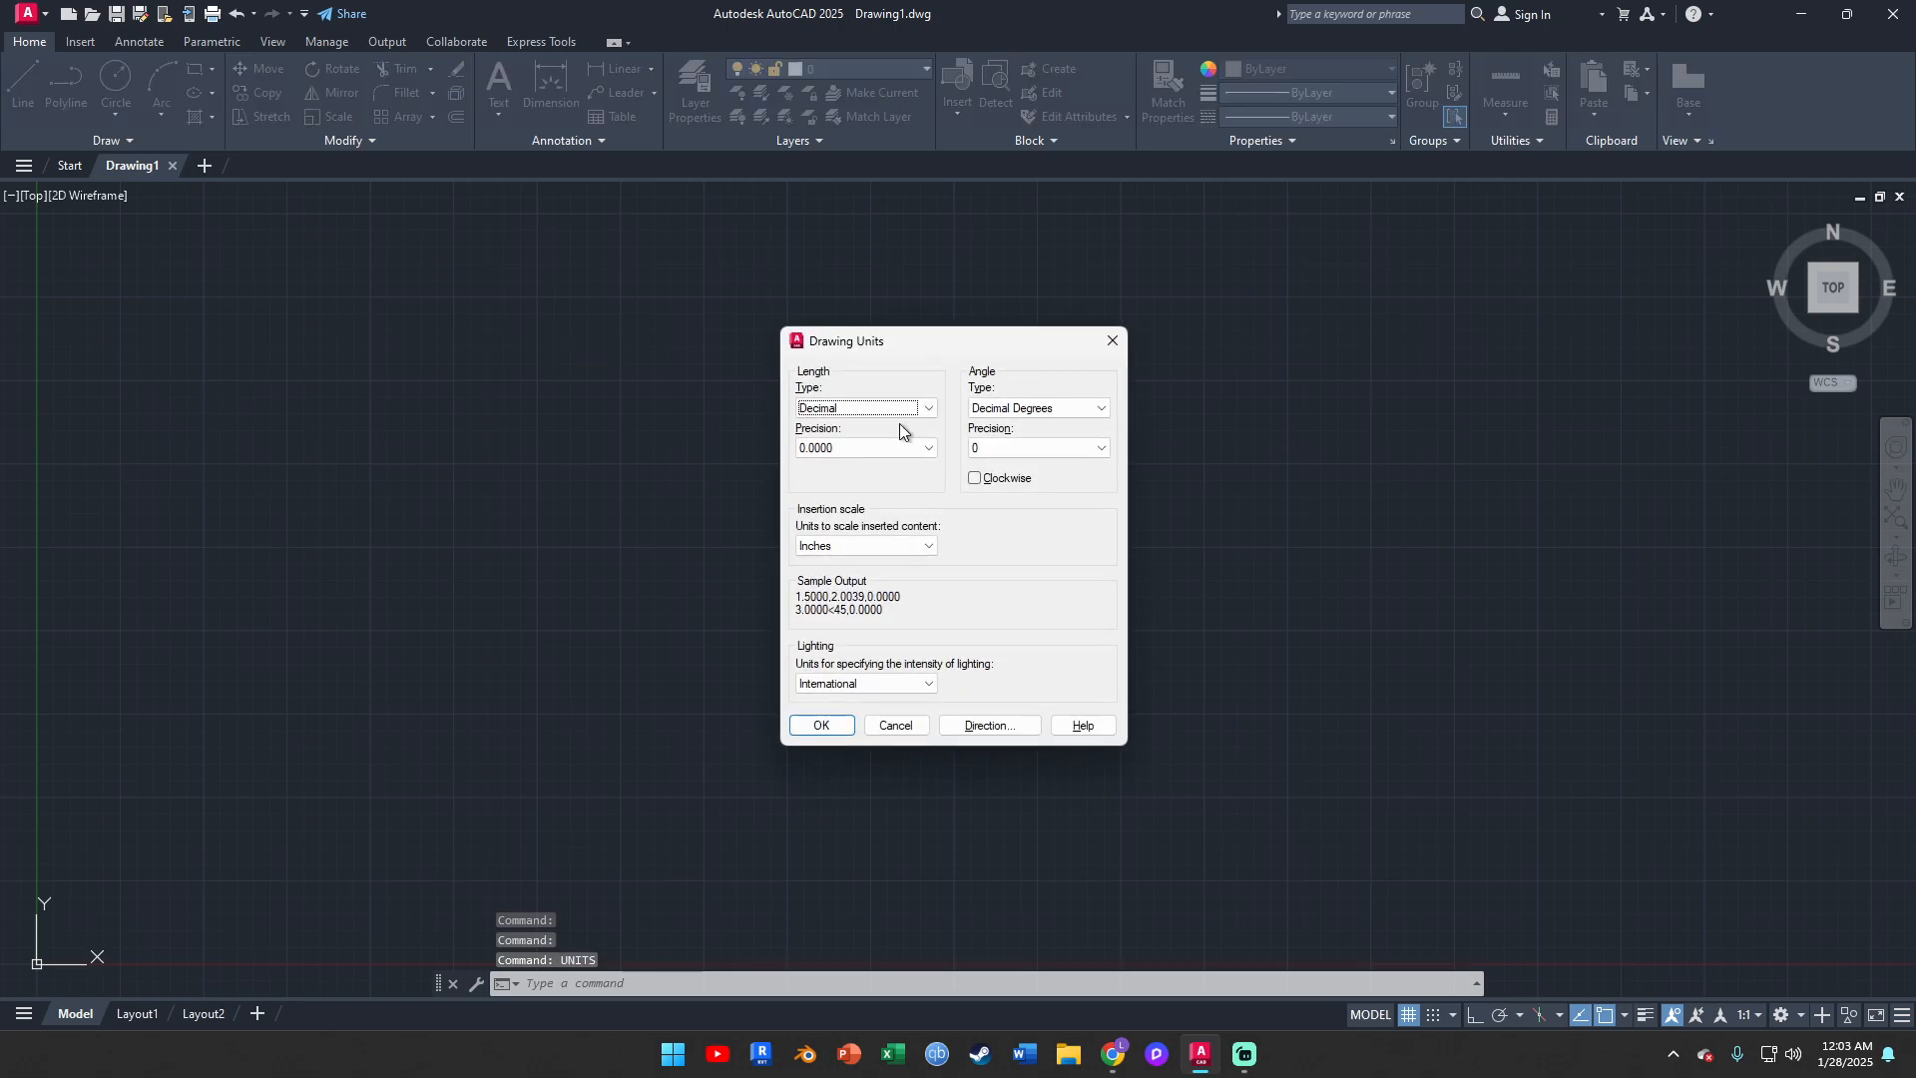
{"action": "left_click", "coordinate": [864, 447]}
{"action": "left_click", "coordinate": [860, 451]}
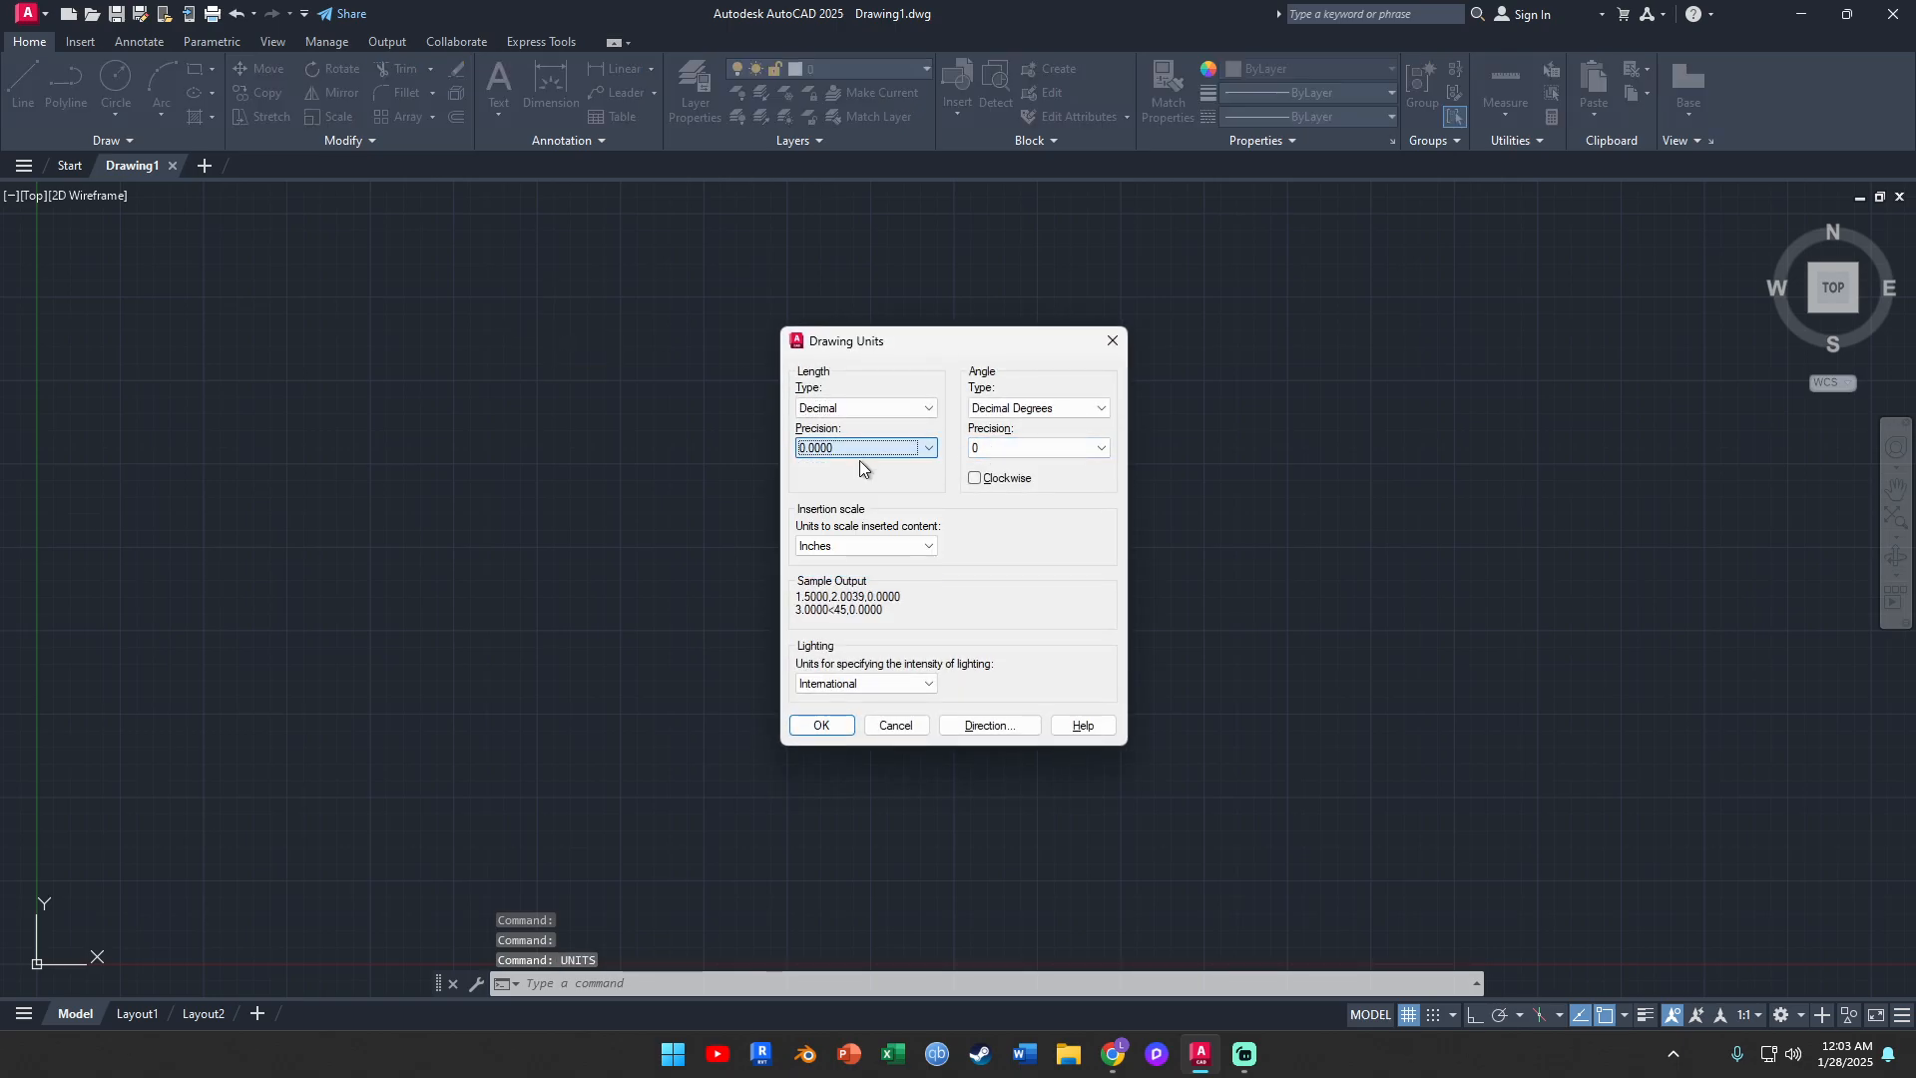
{"action": "left_click", "coordinate": [854, 547]}
{"action": "left_click", "coordinate": [846, 630]}
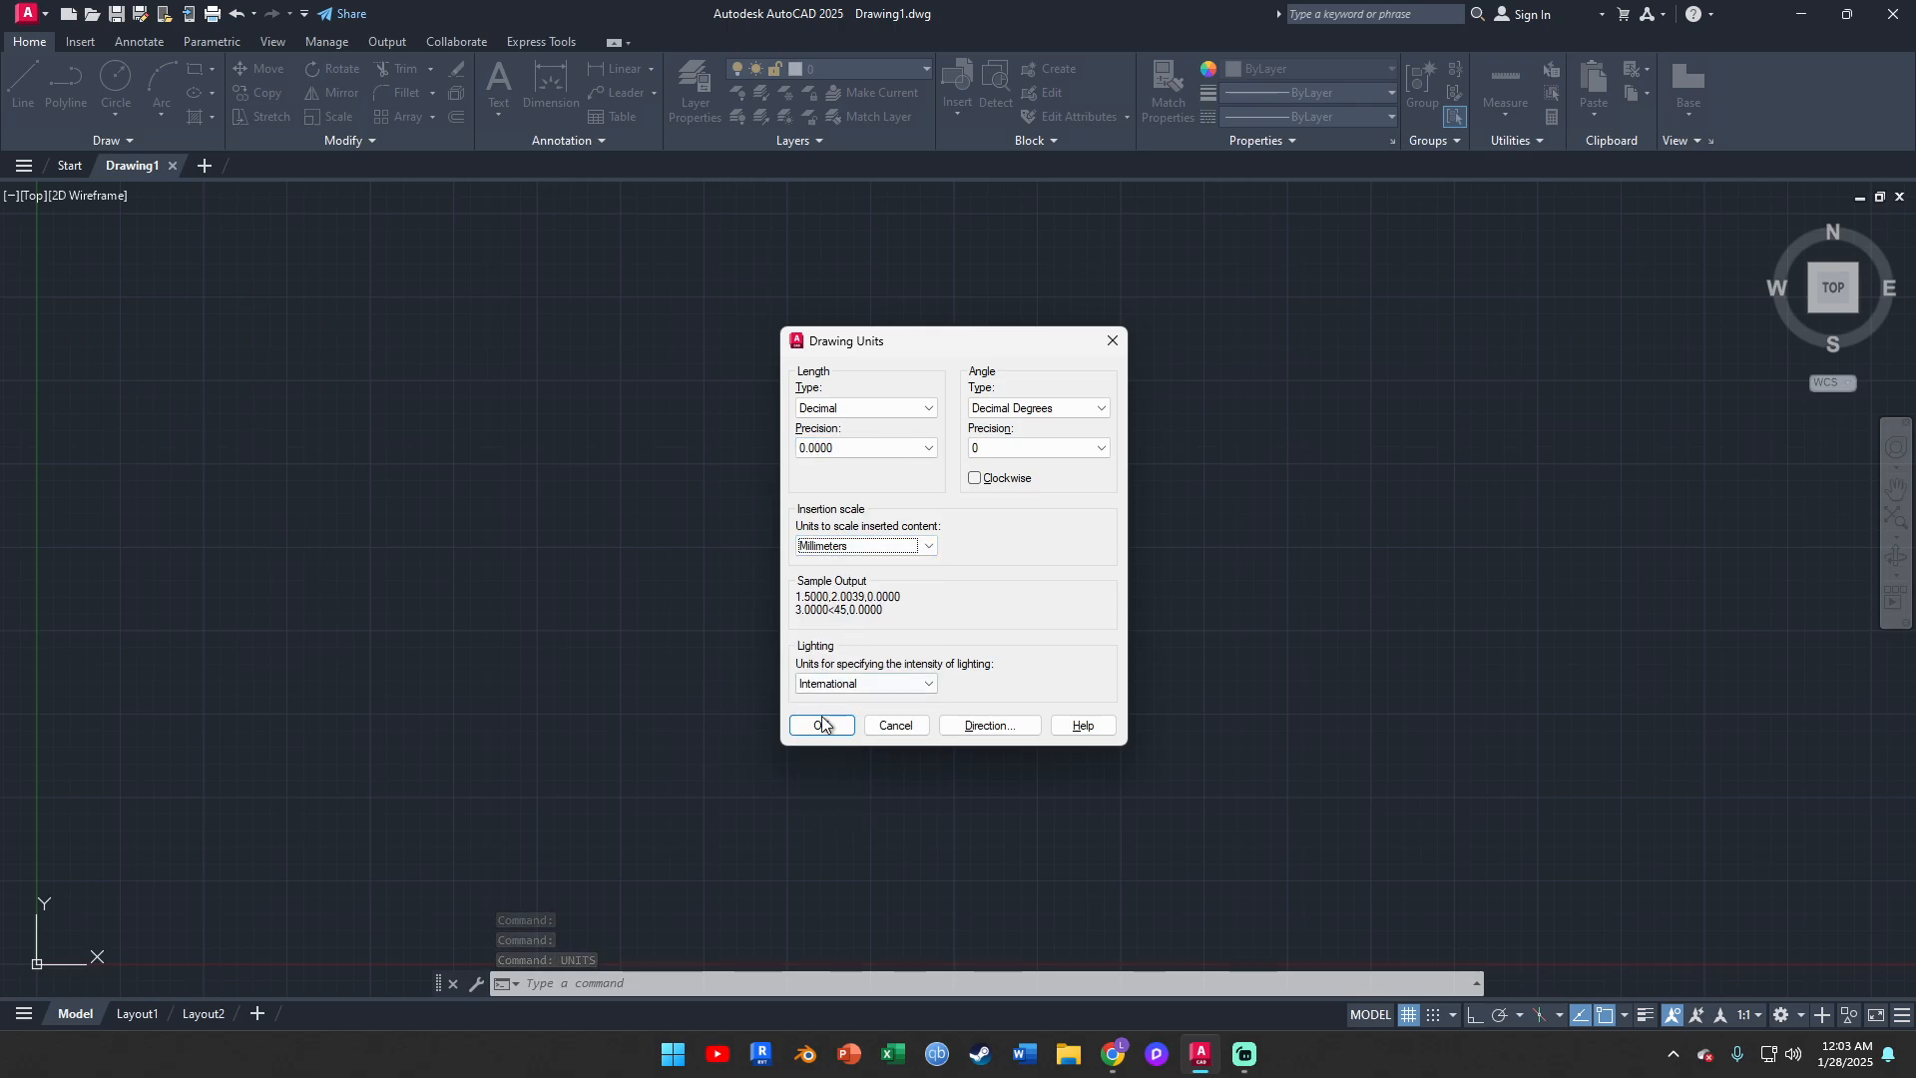
{"action": "left_click", "coordinate": [827, 724]}
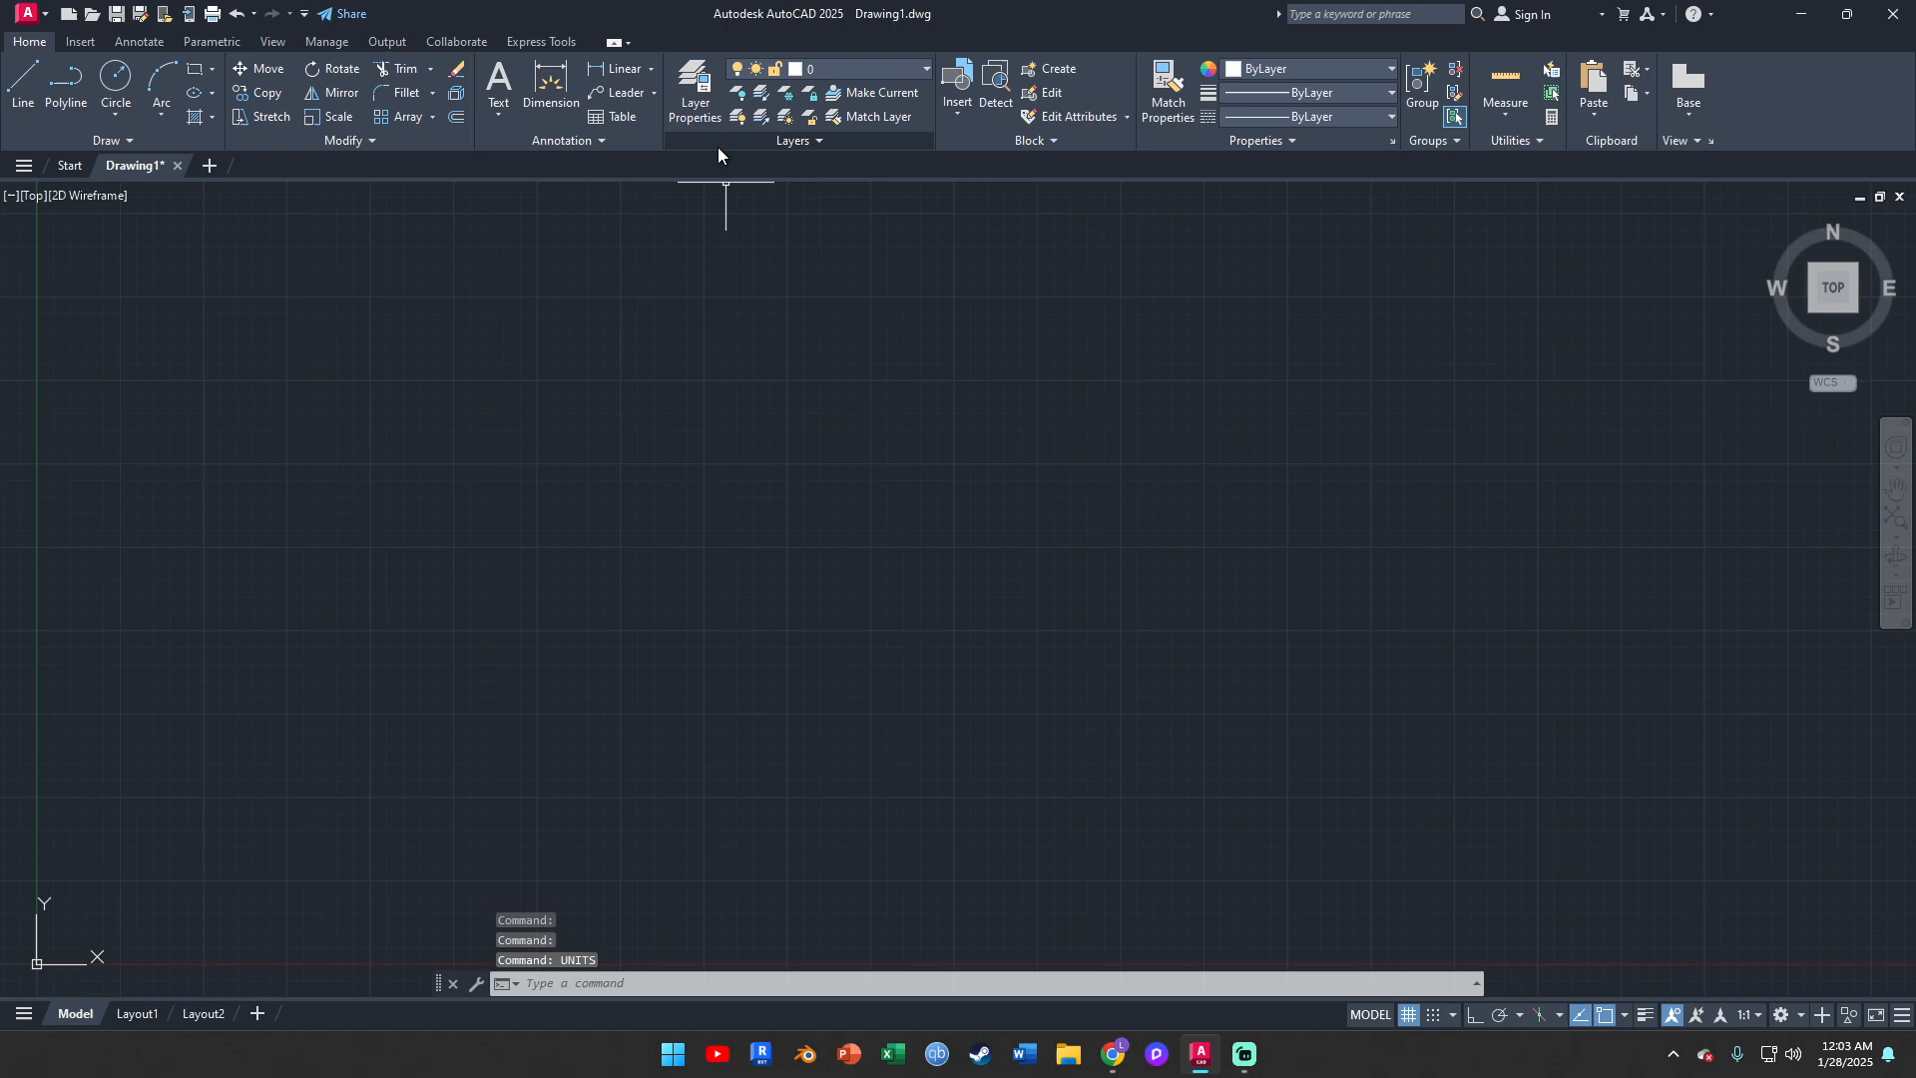
Create three new layers and name the last one "circle"
{"action": "left_click", "coordinate": [696, 108]}
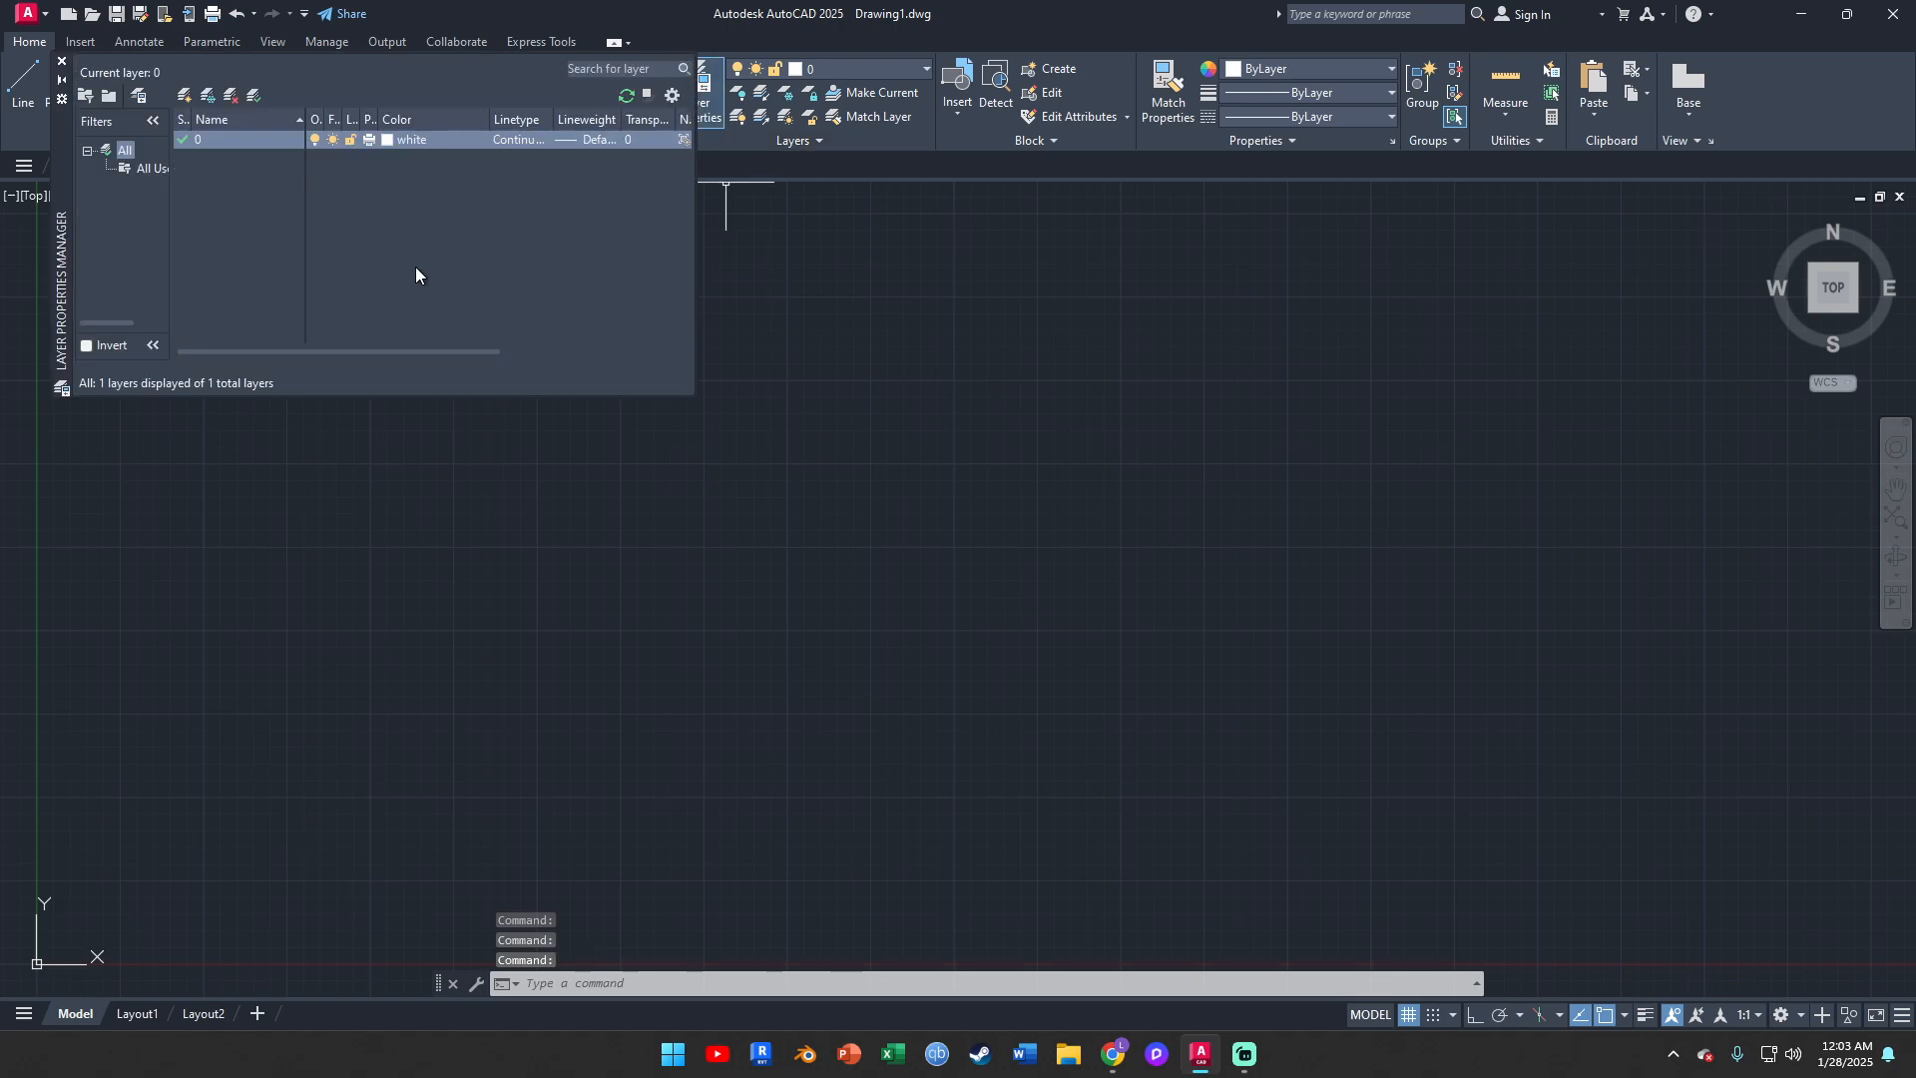
{"action": "left_click", "coordinate": [184, 97]}
{"action": "left_click", "coordinate": [184, 97]}
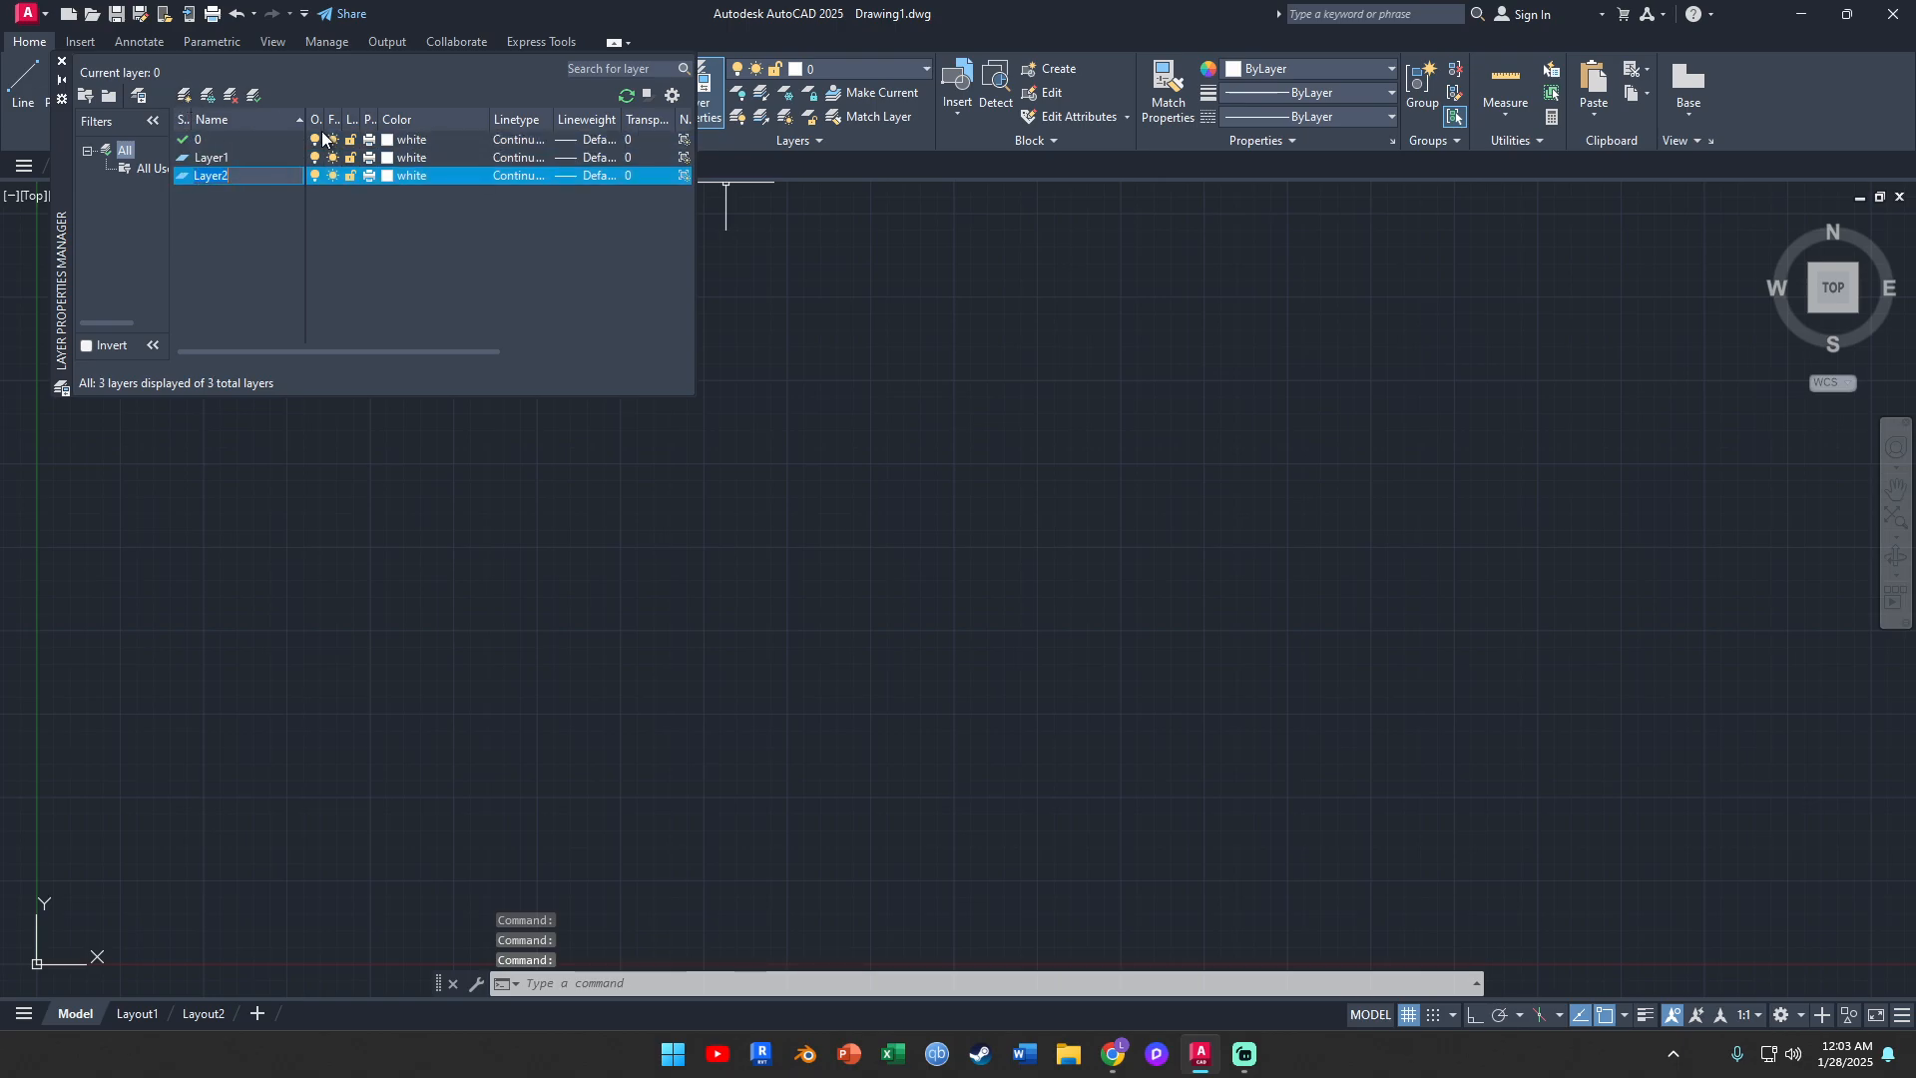
{"action": "left_click", "coordinate": [434, 213]}
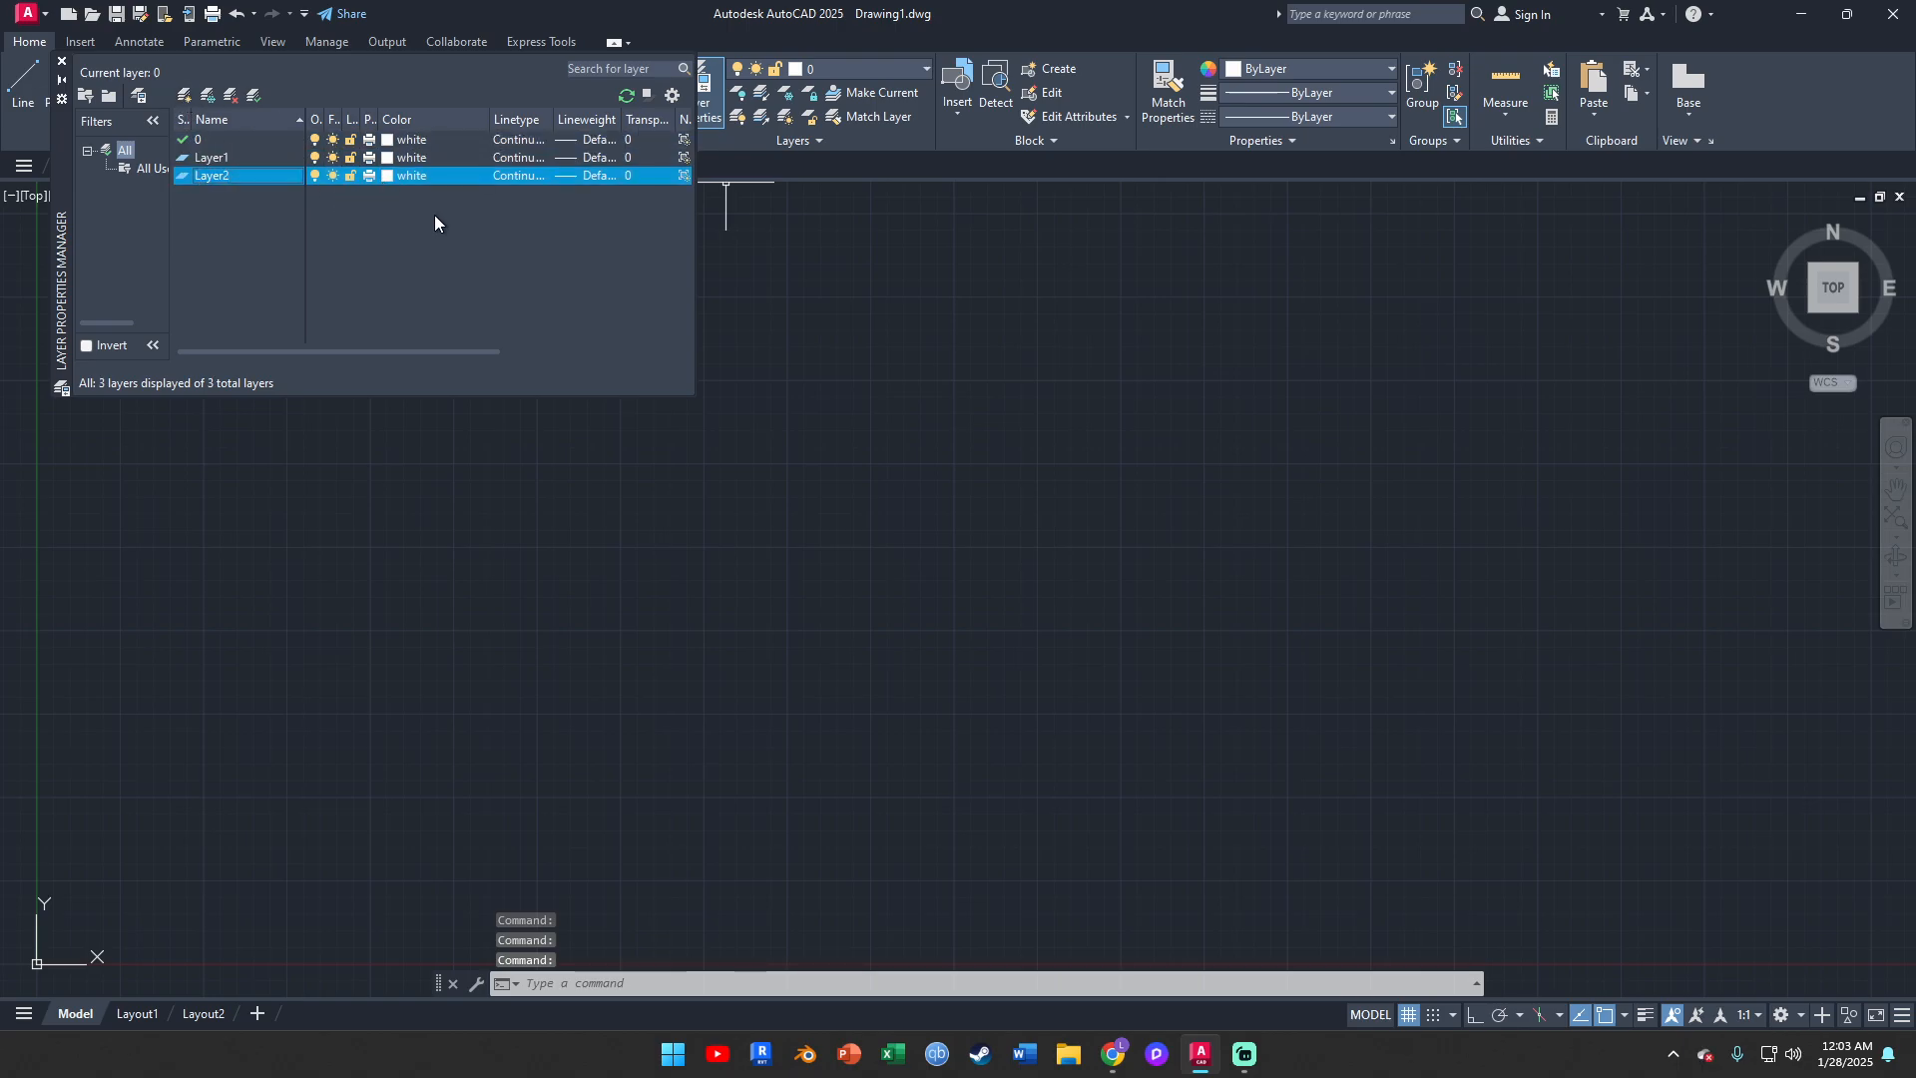
{"action": "left_click", "coordinate": [226, 157]}
{"action": "left_click", "coordinate": [183, 95]}
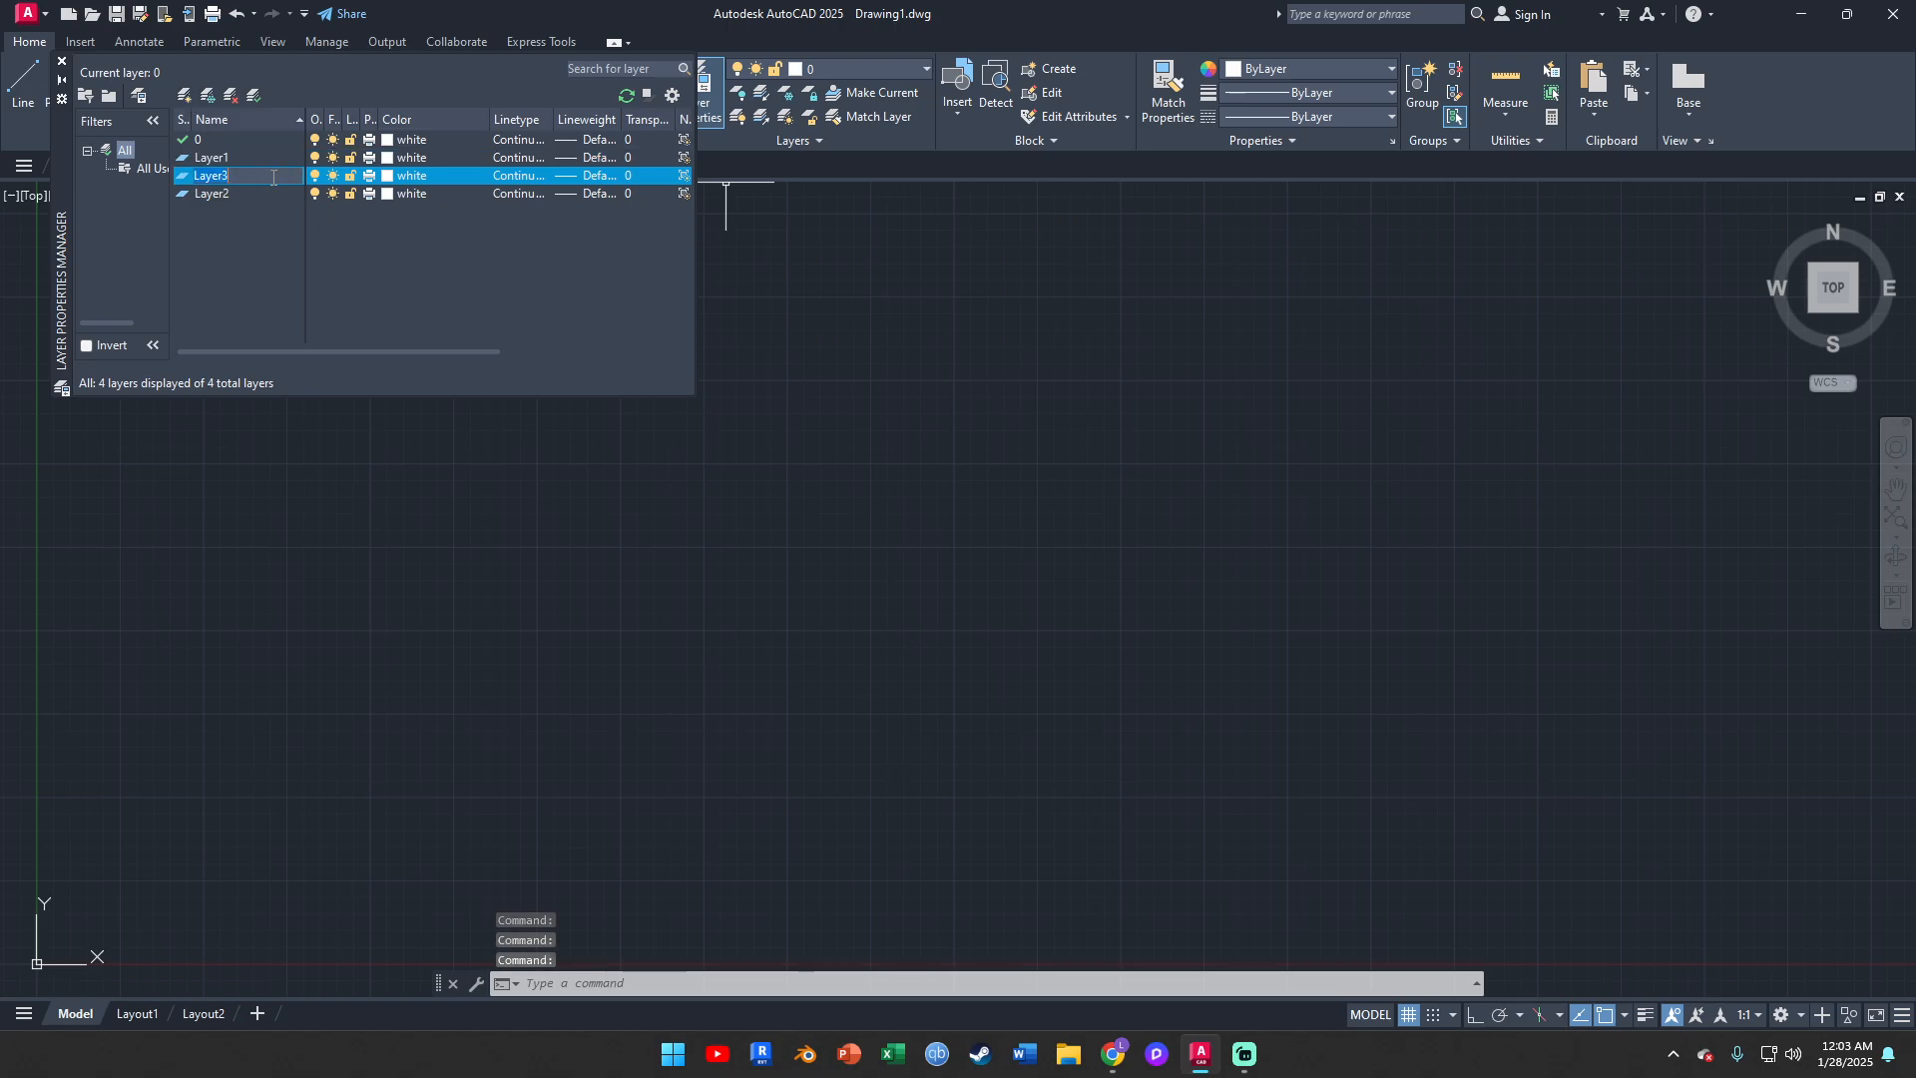
{"action": "type", "text": "circle"}
{"action": "key", "text": "Return"}
Rename Layer1 as "frustum"
{"action": "left_click", "coordinate": [244, 159]}
{"action": "right_click", "coordinate": [237, 159]}
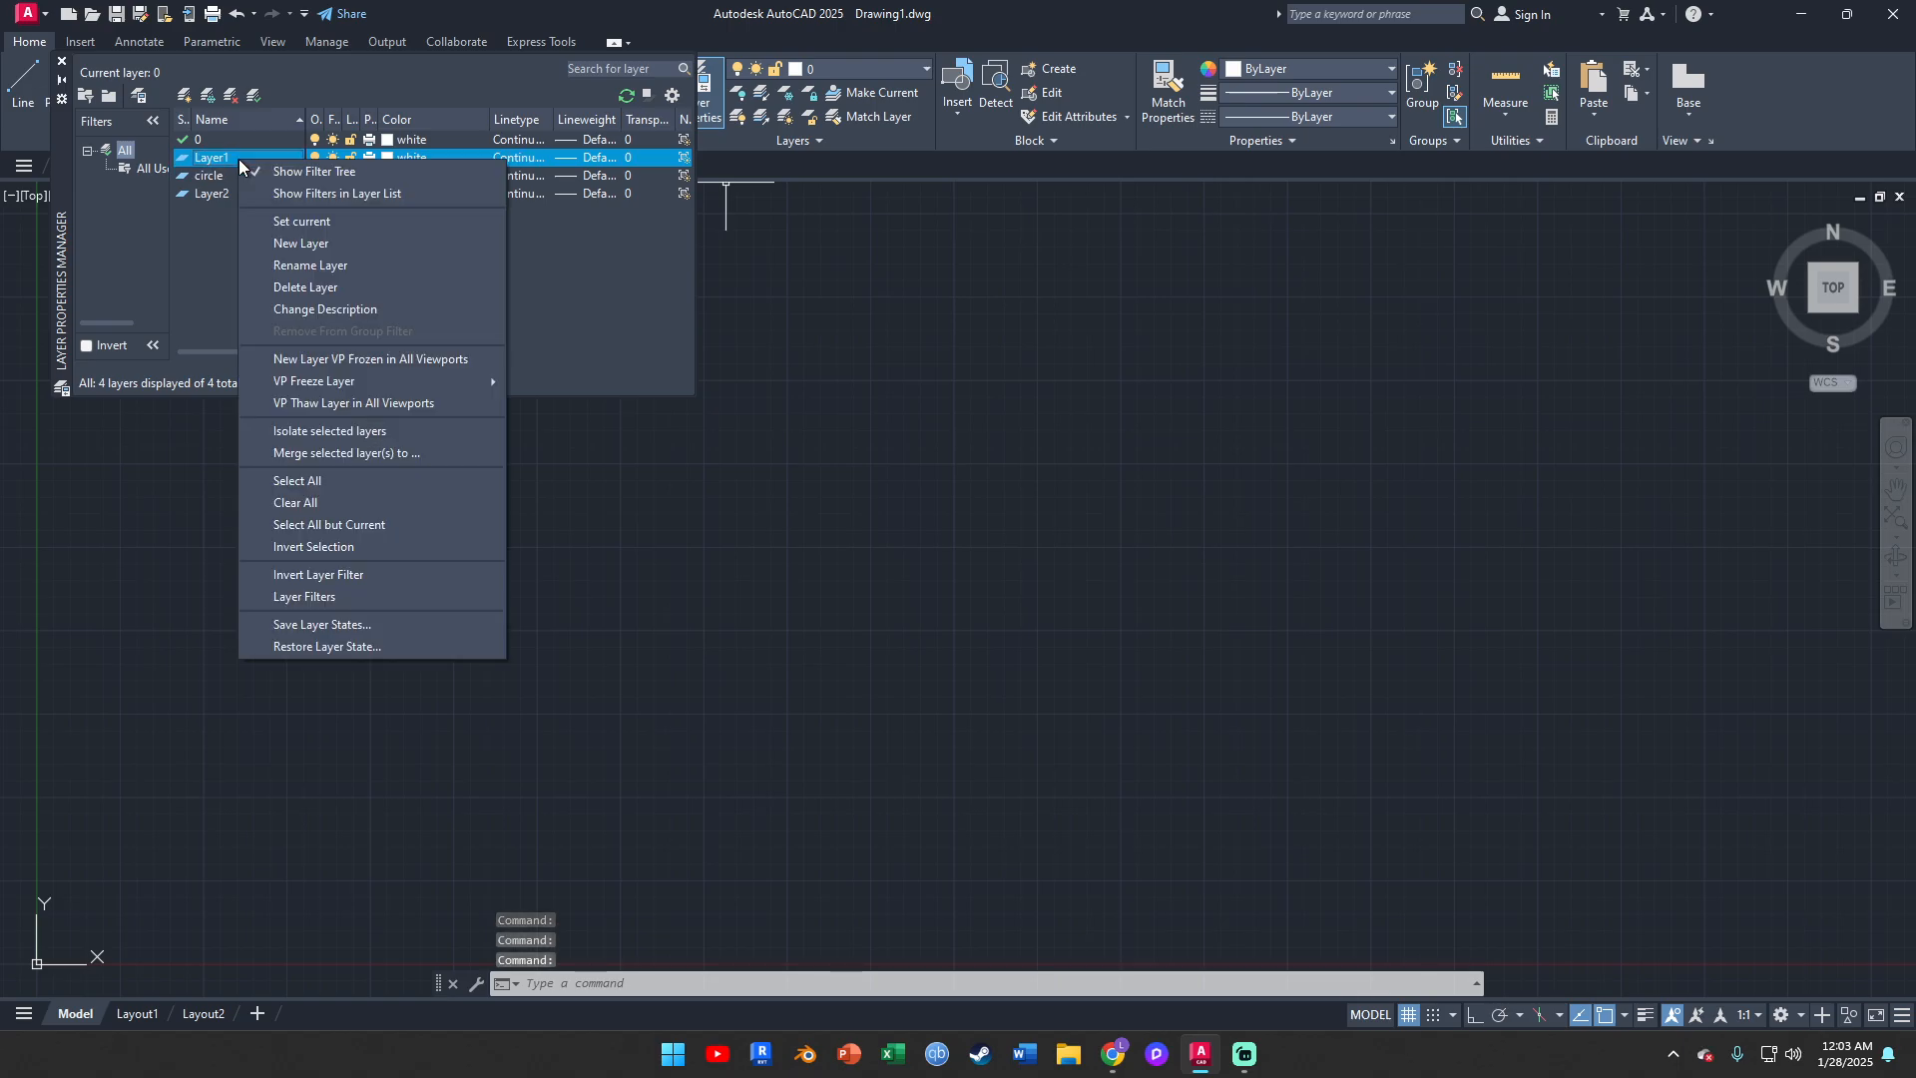
{"action": "left_click", "coordinate": [329, 265]}
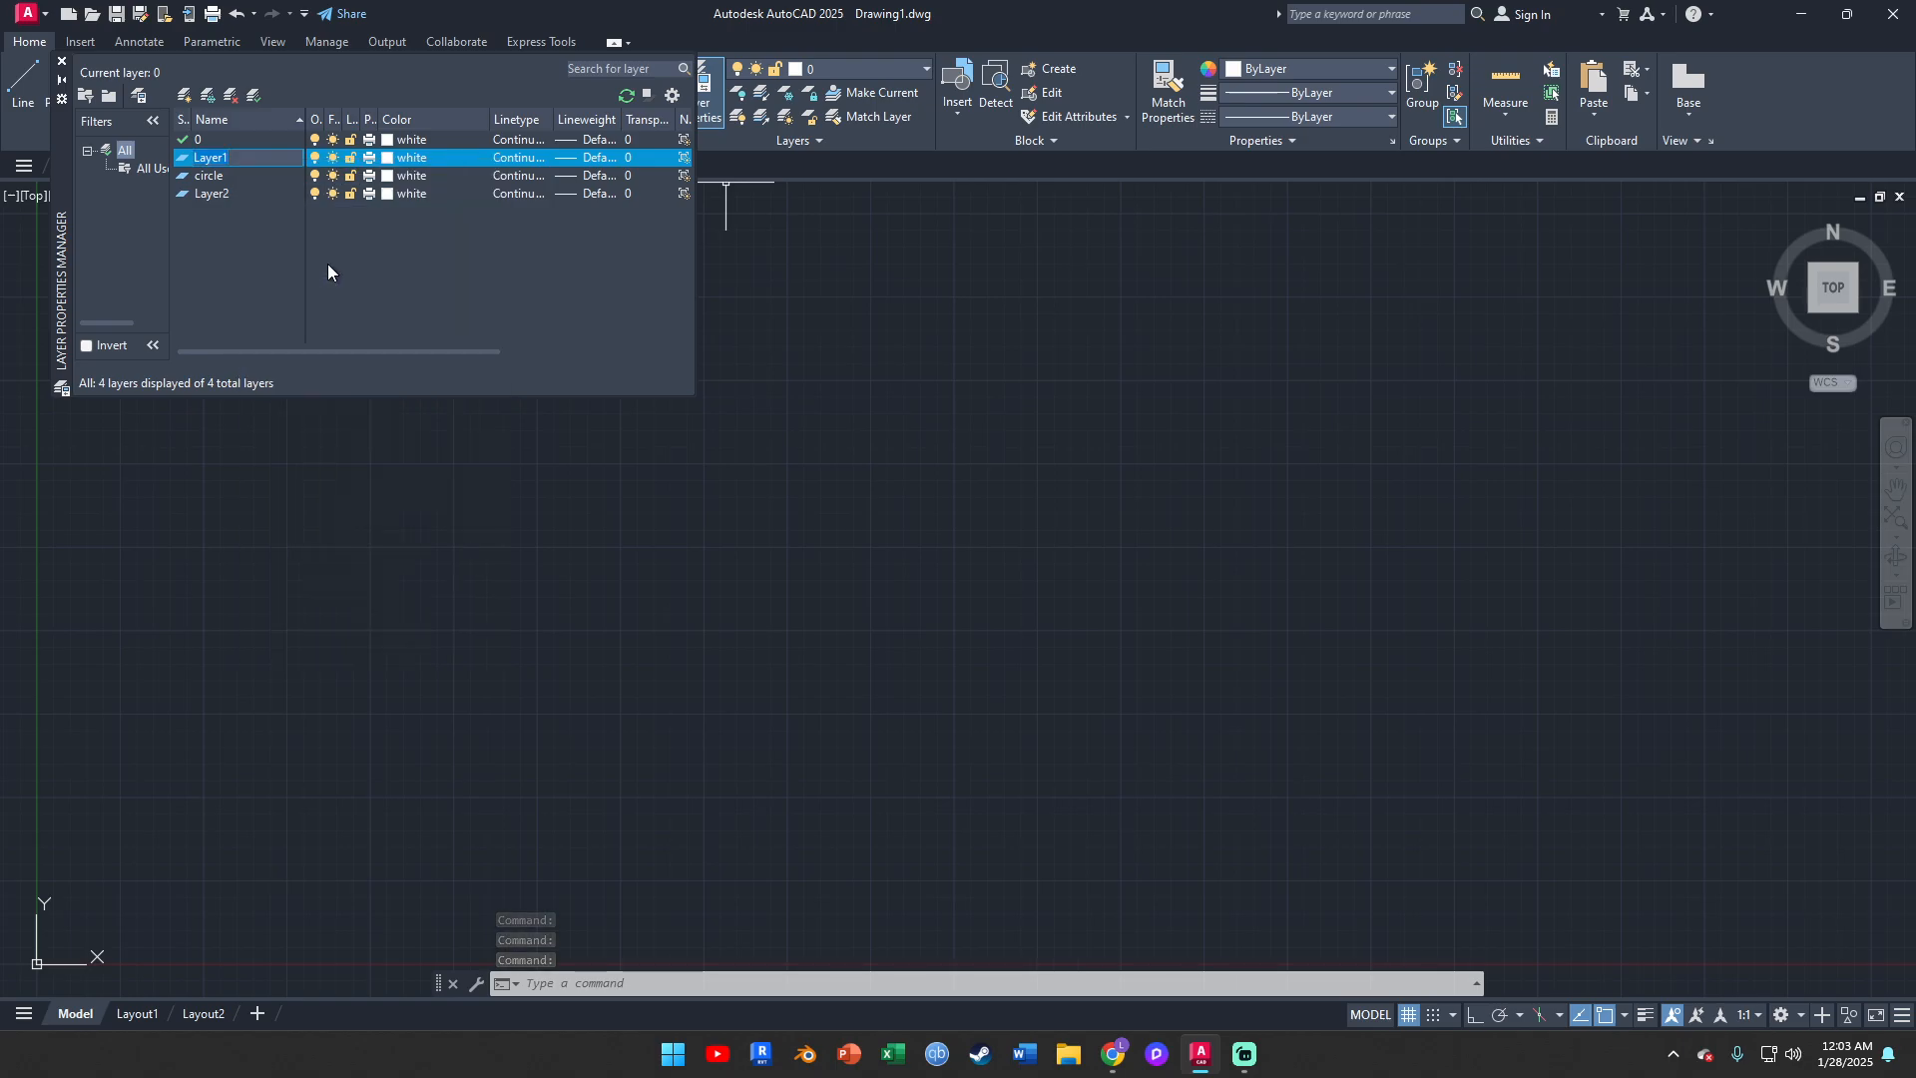
{"action": "type", "text": "frustum"}
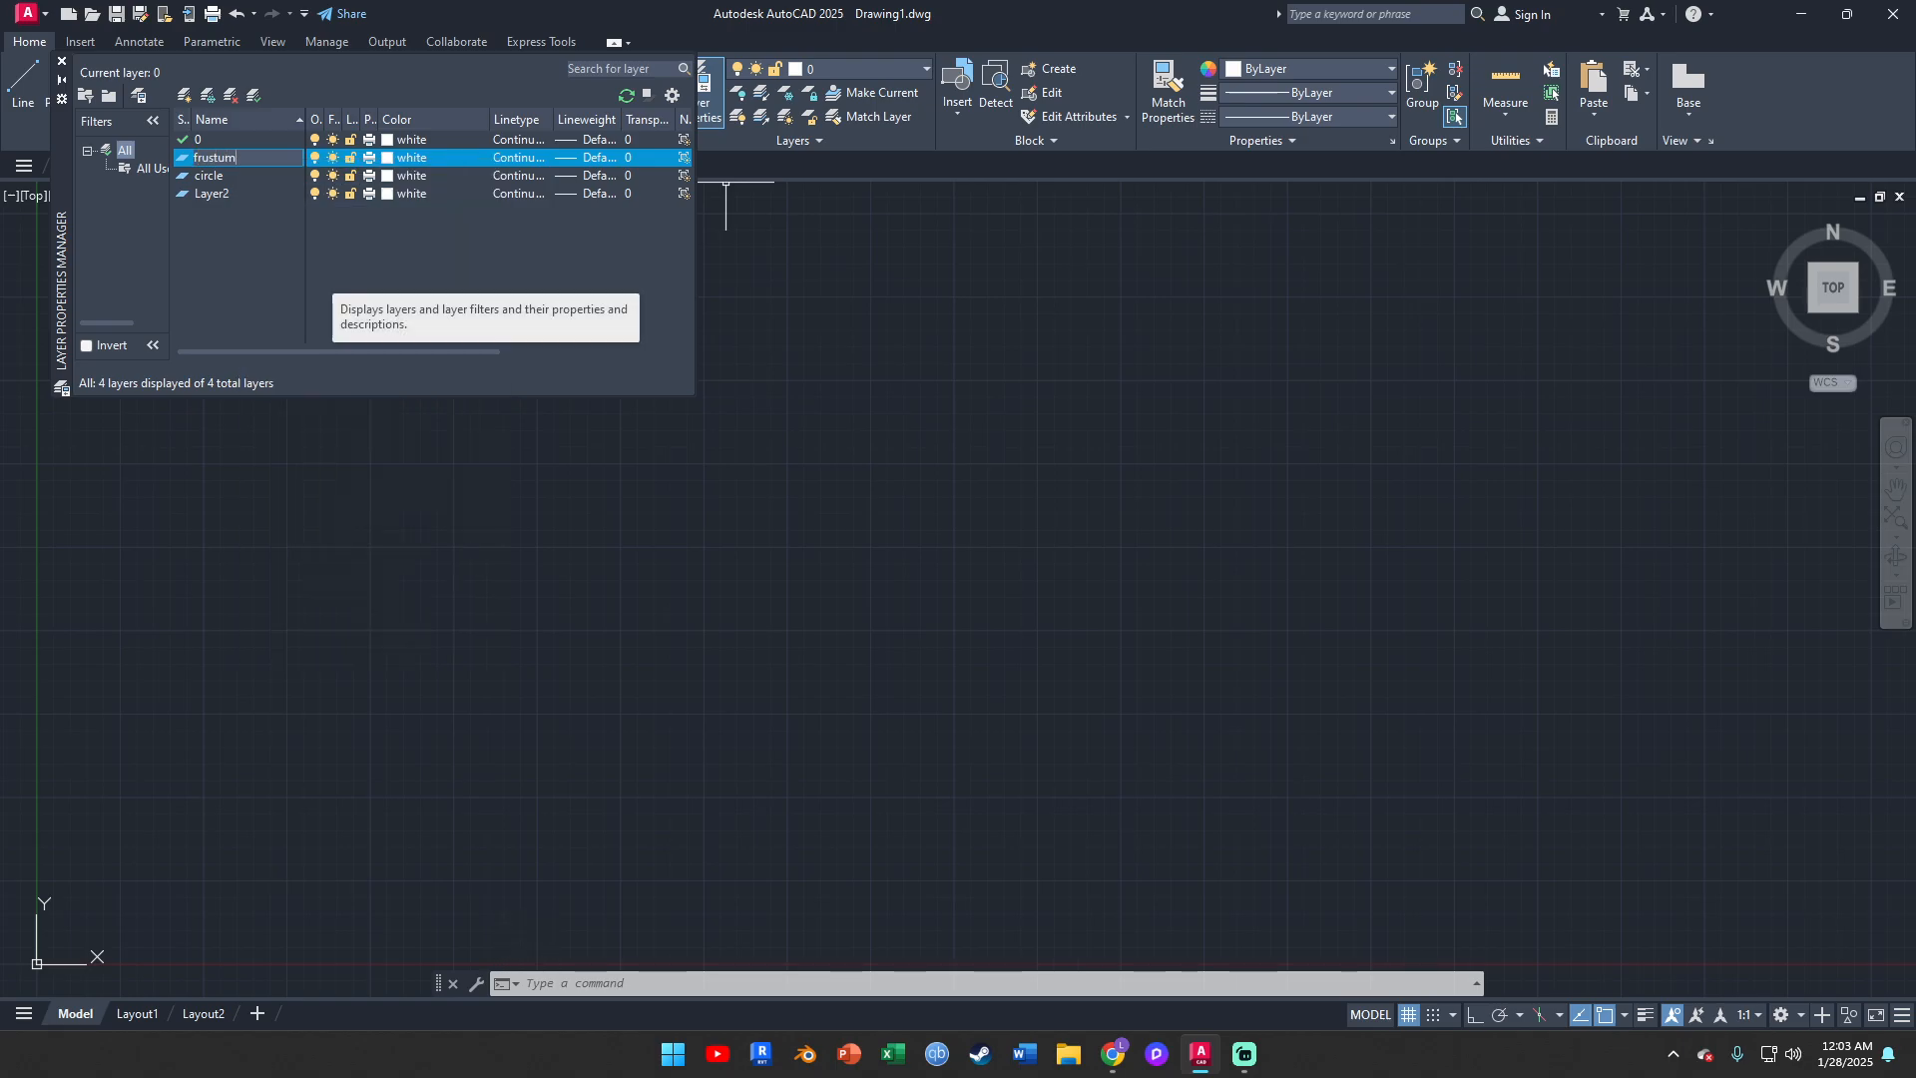
{"action": "key", "text": "Return"}
Rename Layer2 as "guidelines"
{"action": "left_click", "coordinate": [224, 195]}
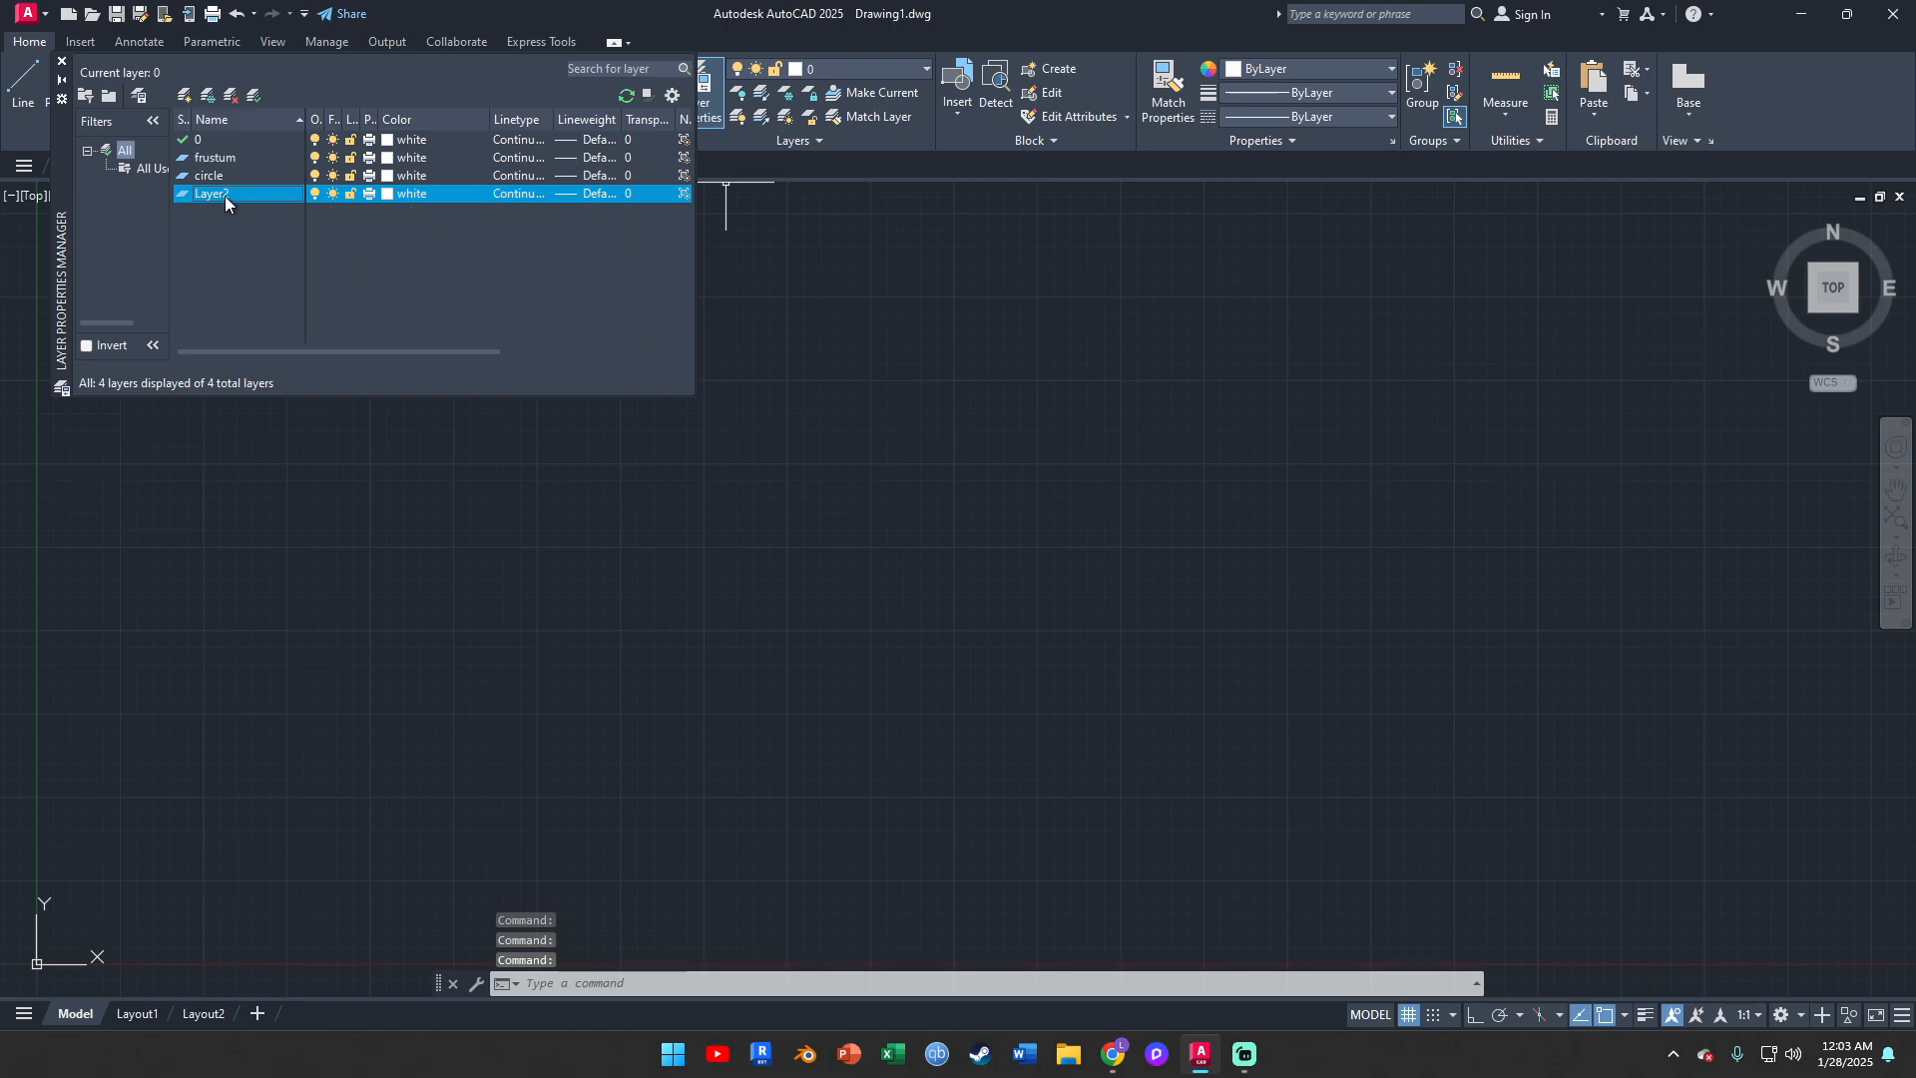
{"action": "right_click", "coordinate": [224, 196]}
{"action": "left_click", "coordinate": [317, 304]}
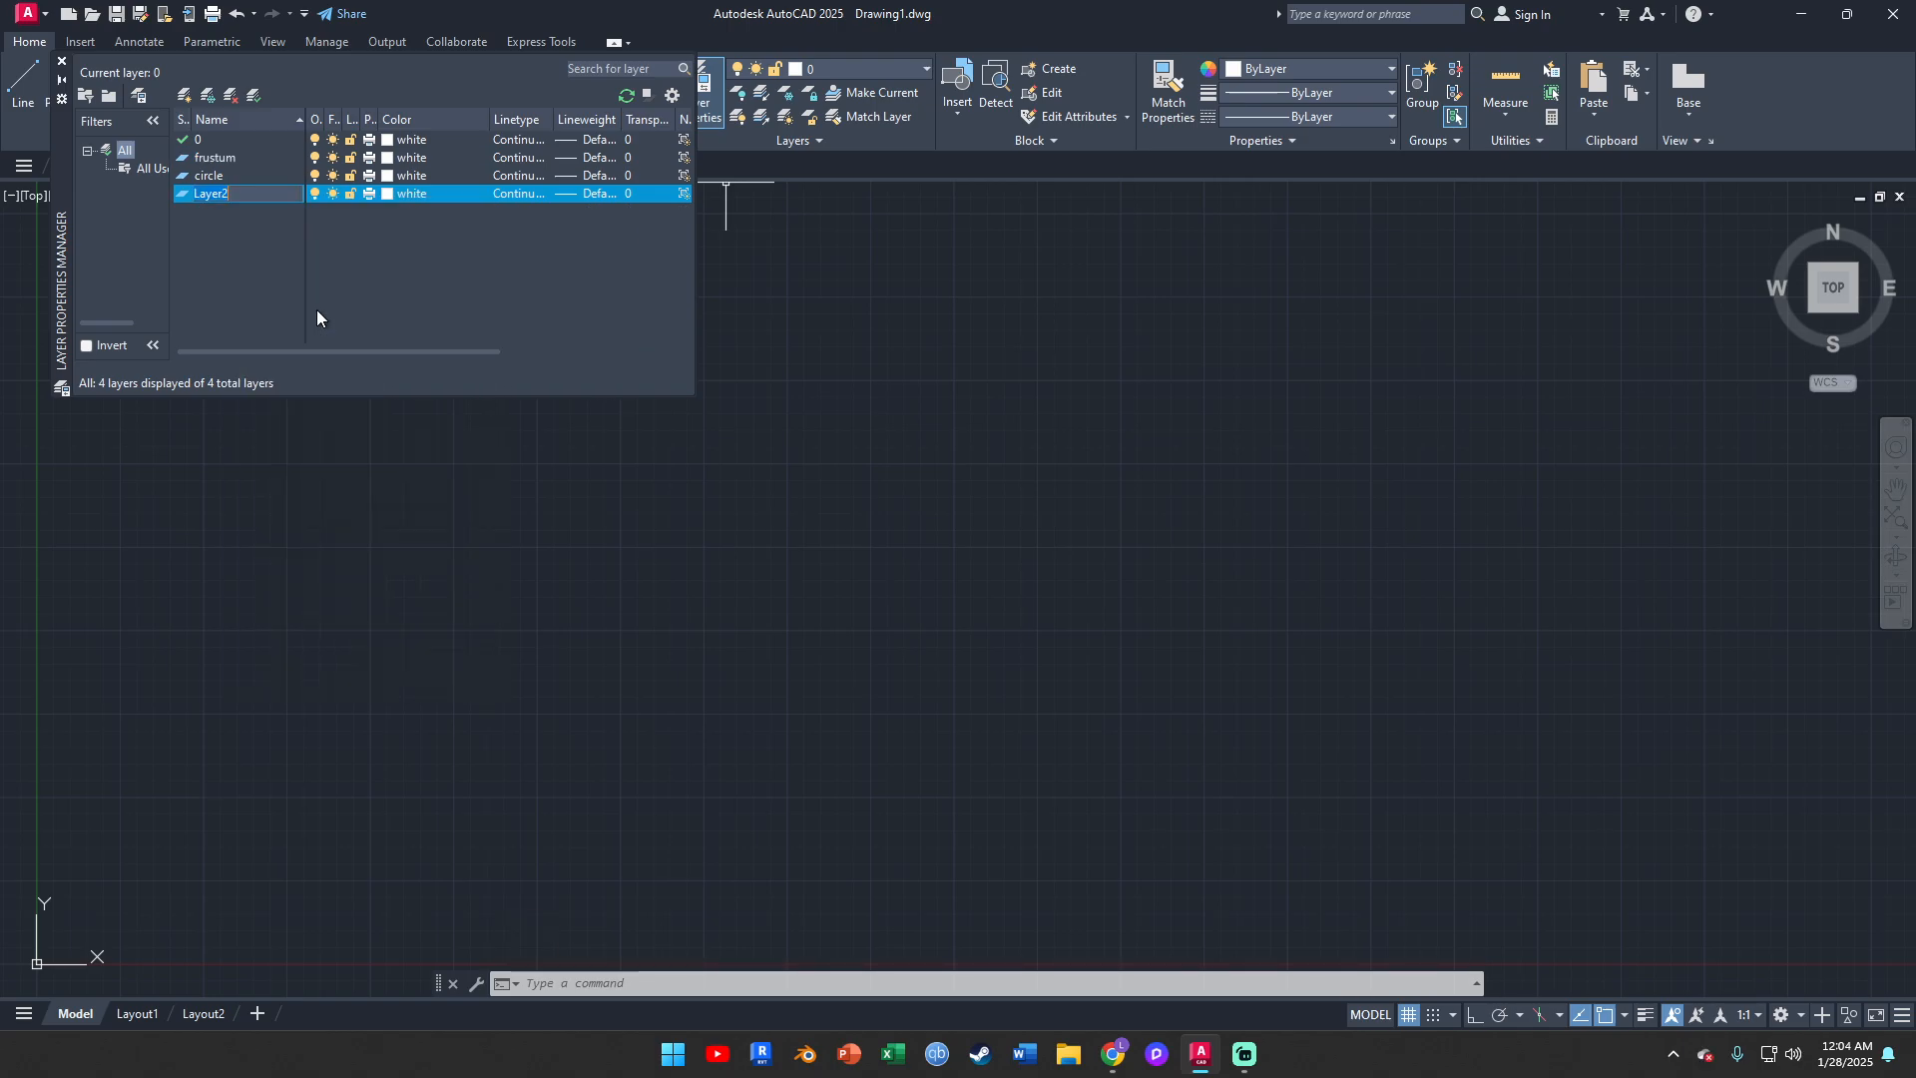
{"action": "type", "text": "guide"}
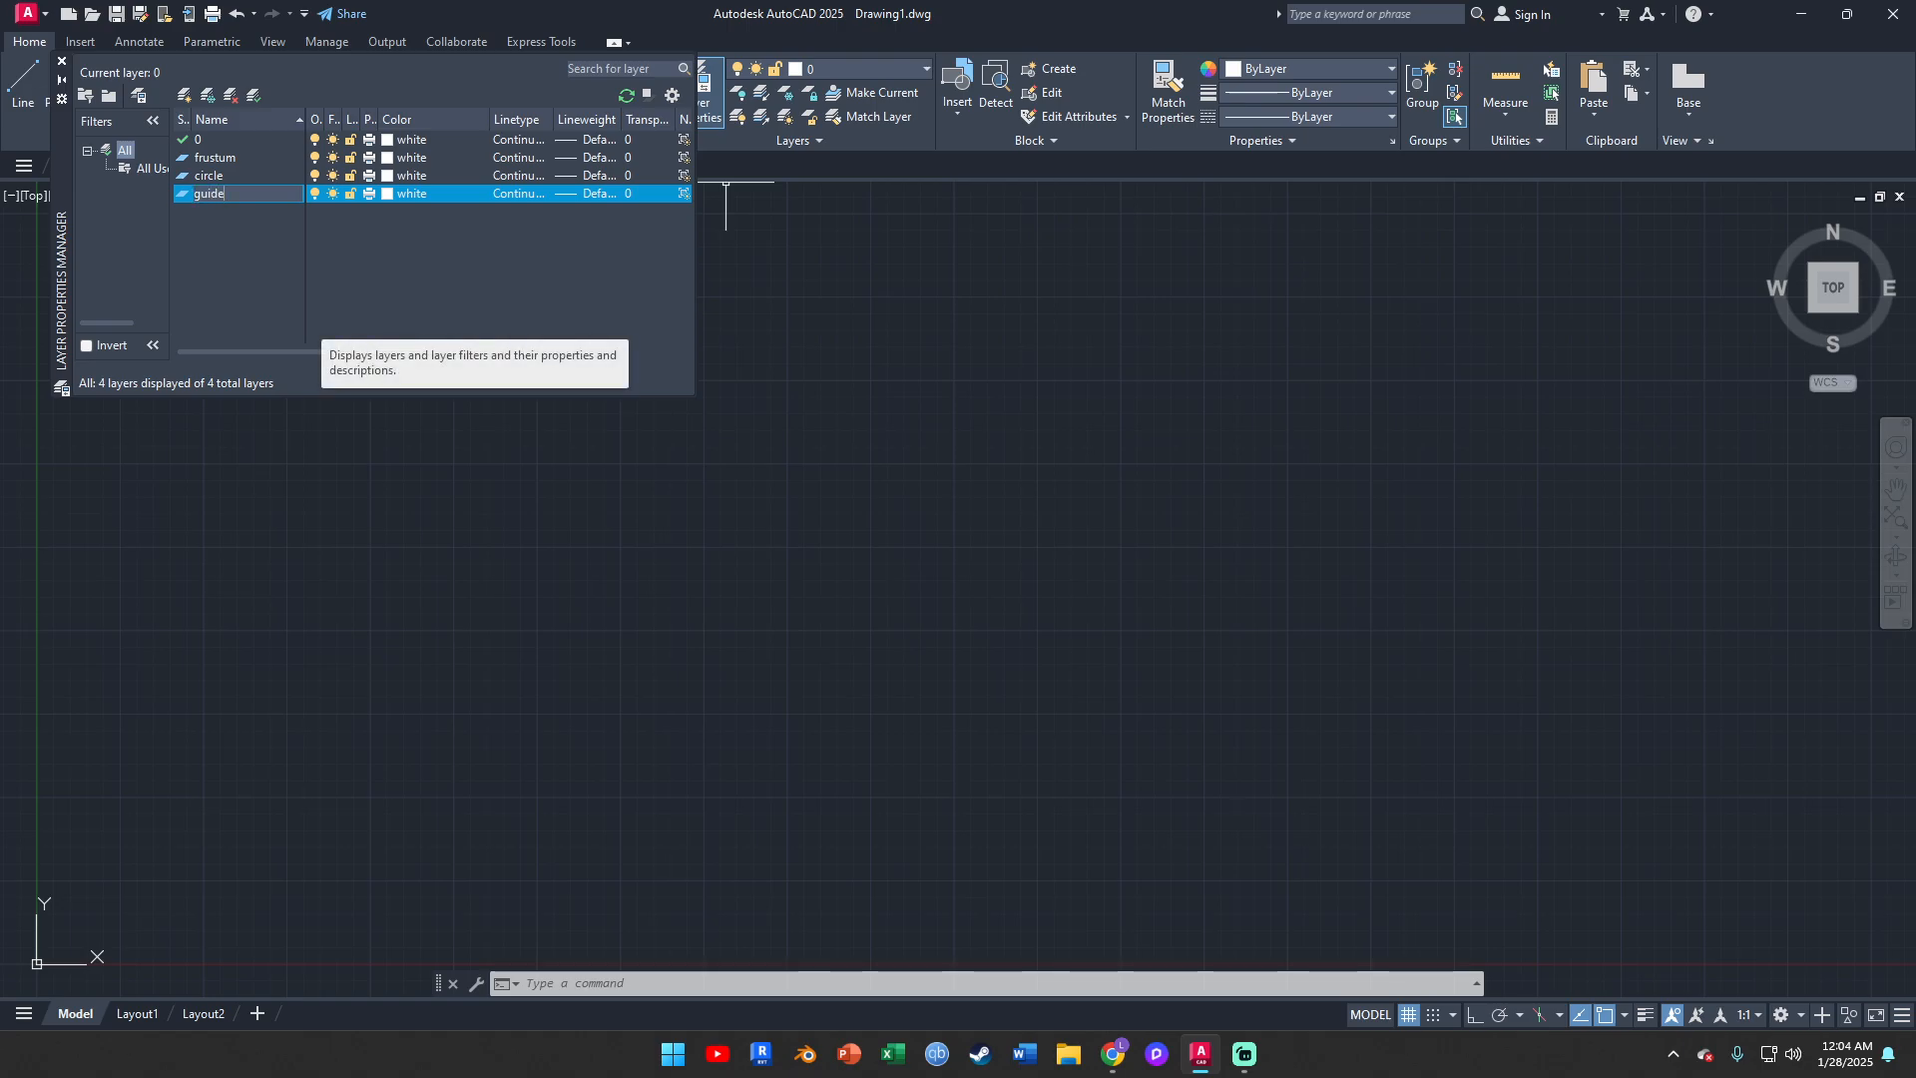
{"action": "type", "text": "lines"}
{"action": "key", "text": "Return"}
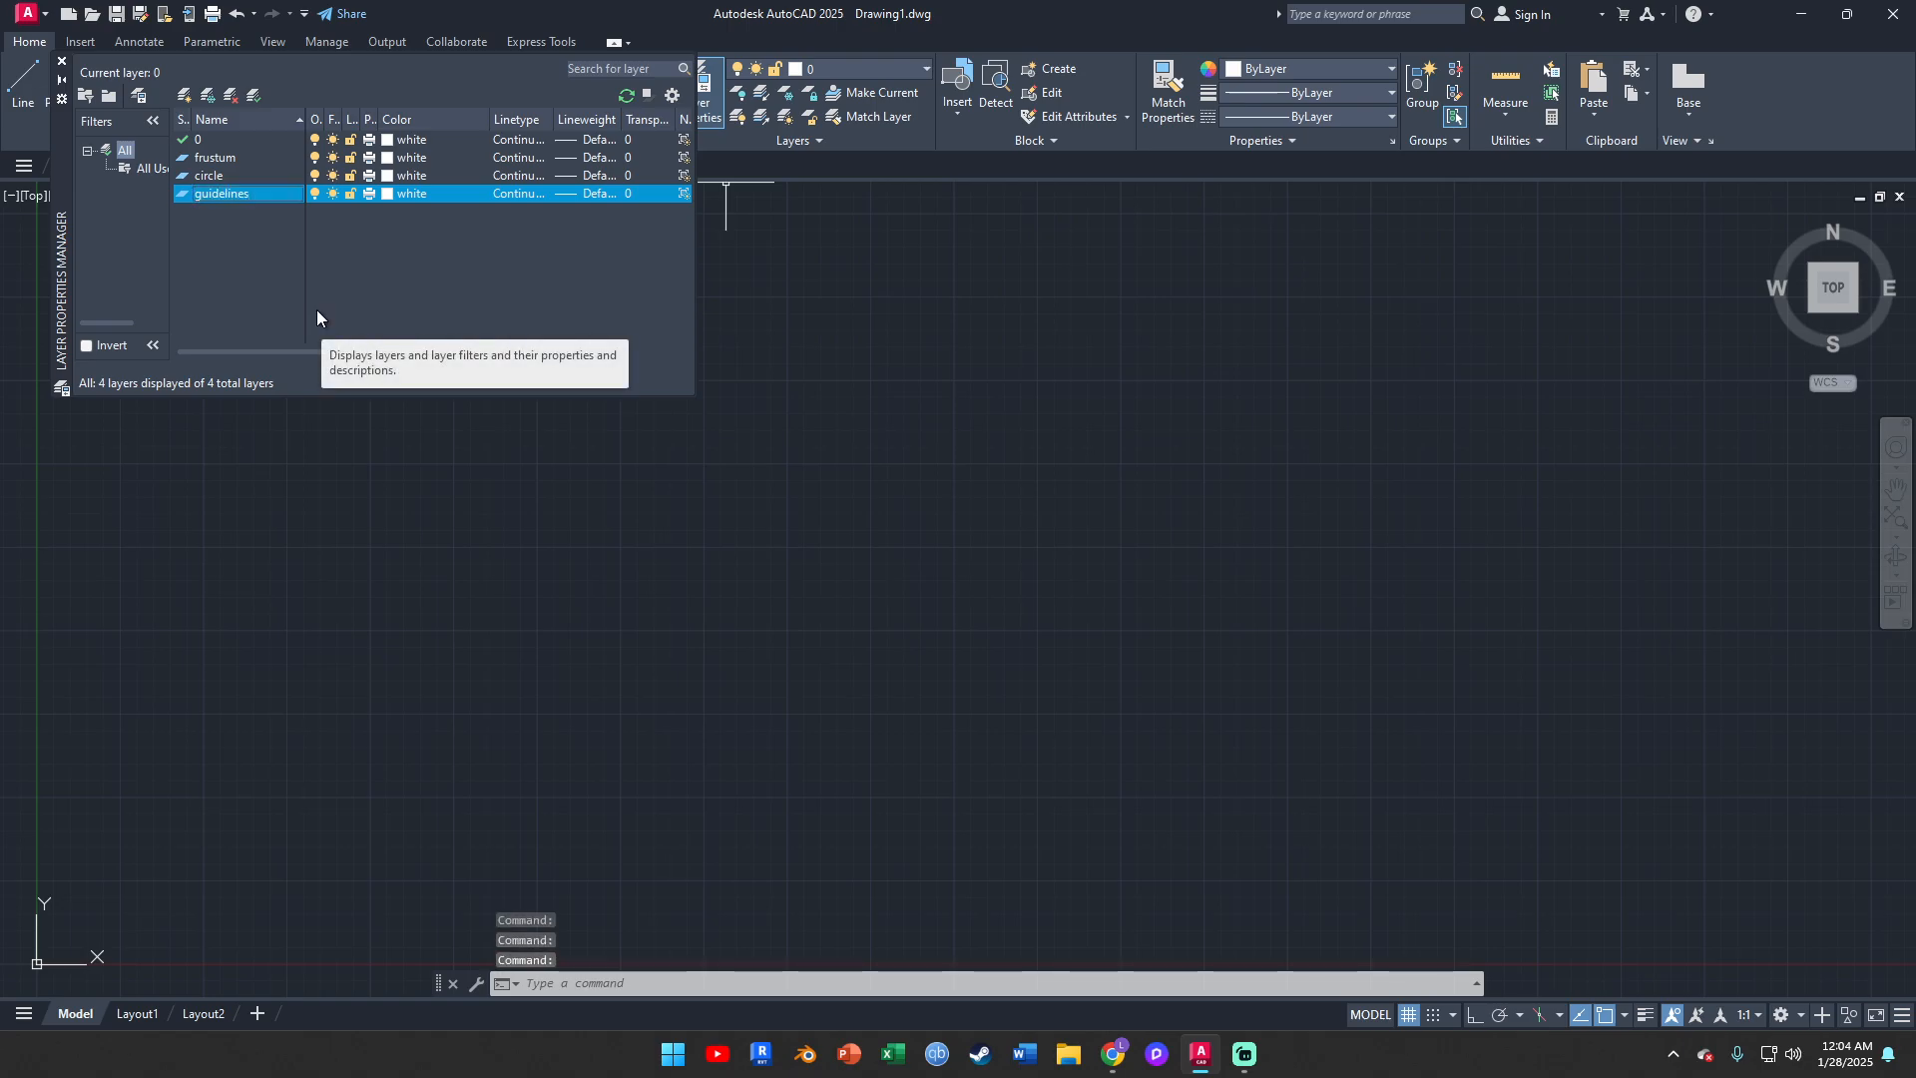
Set the frustum layer's color to green
{"action": "left_click", "coordinate": [388, 158]}
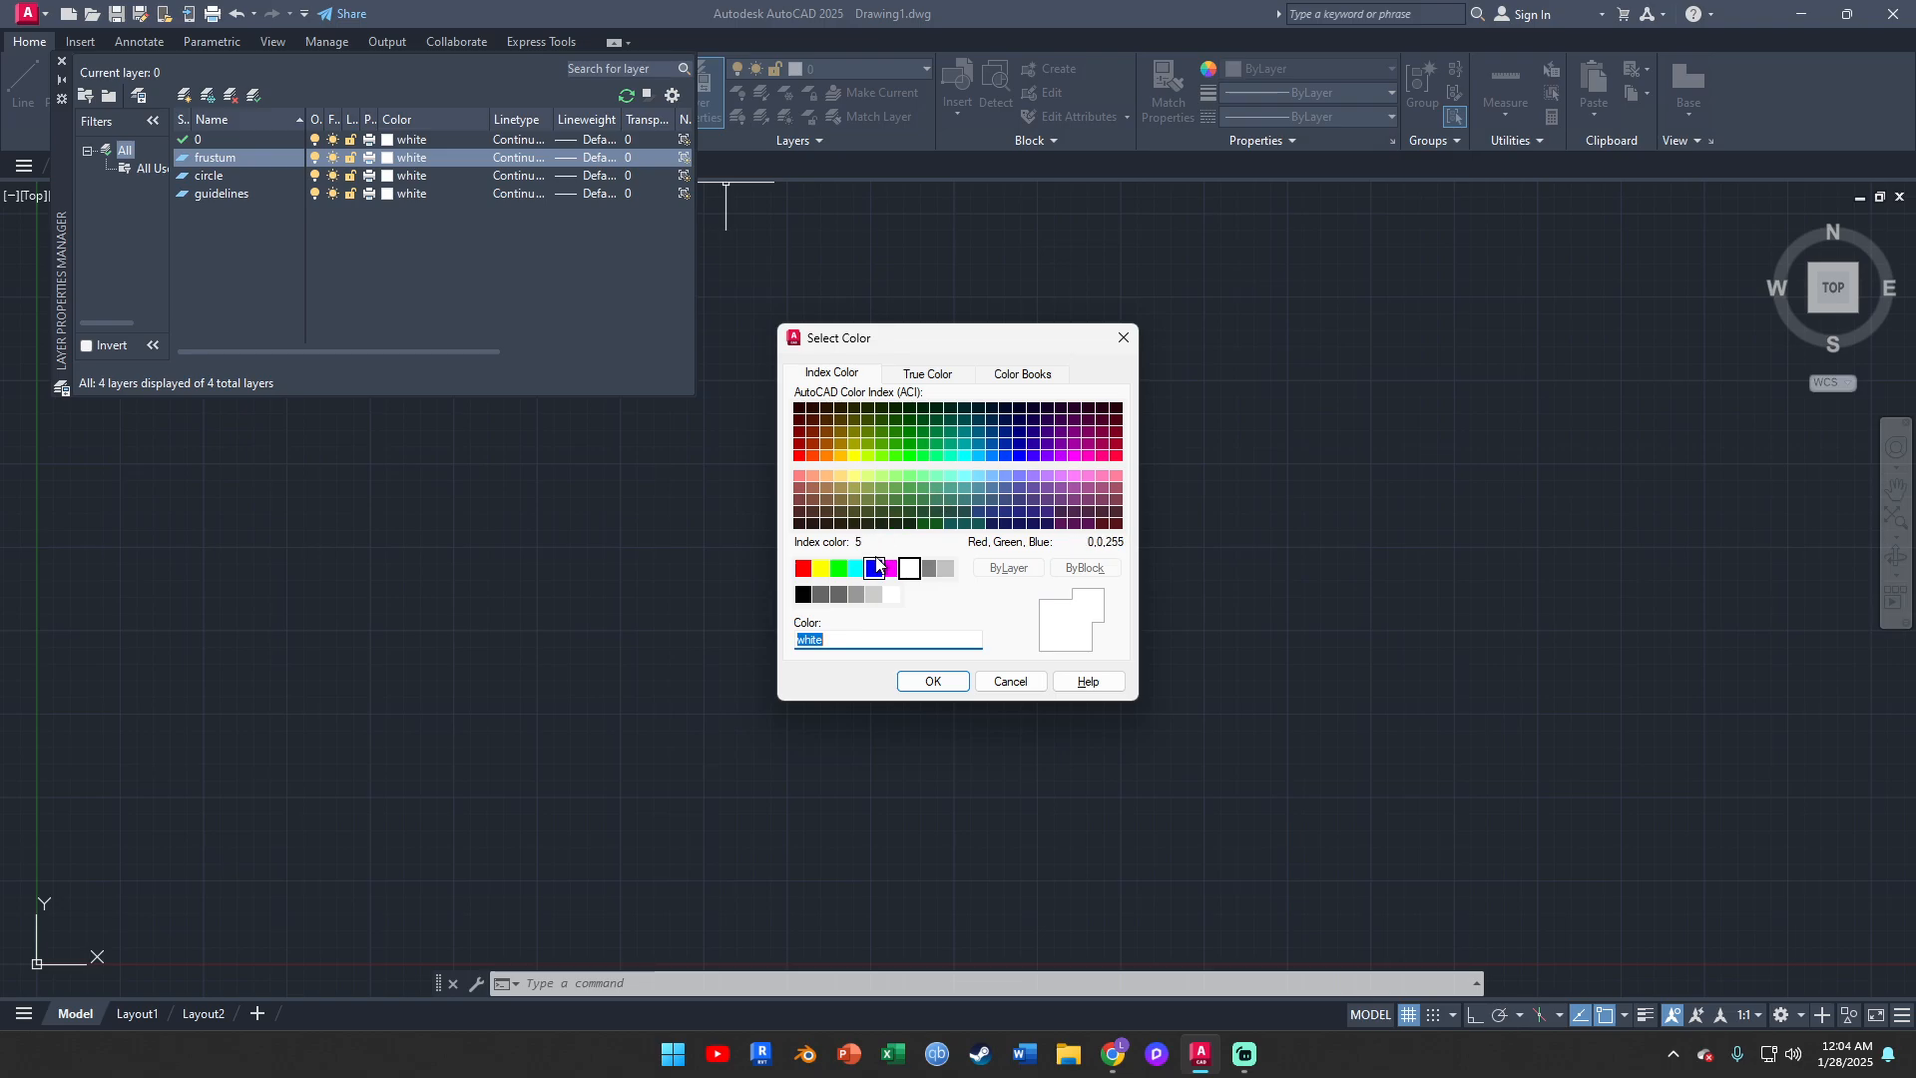
{"action": "left_click", "coordinate": [839, 569]}
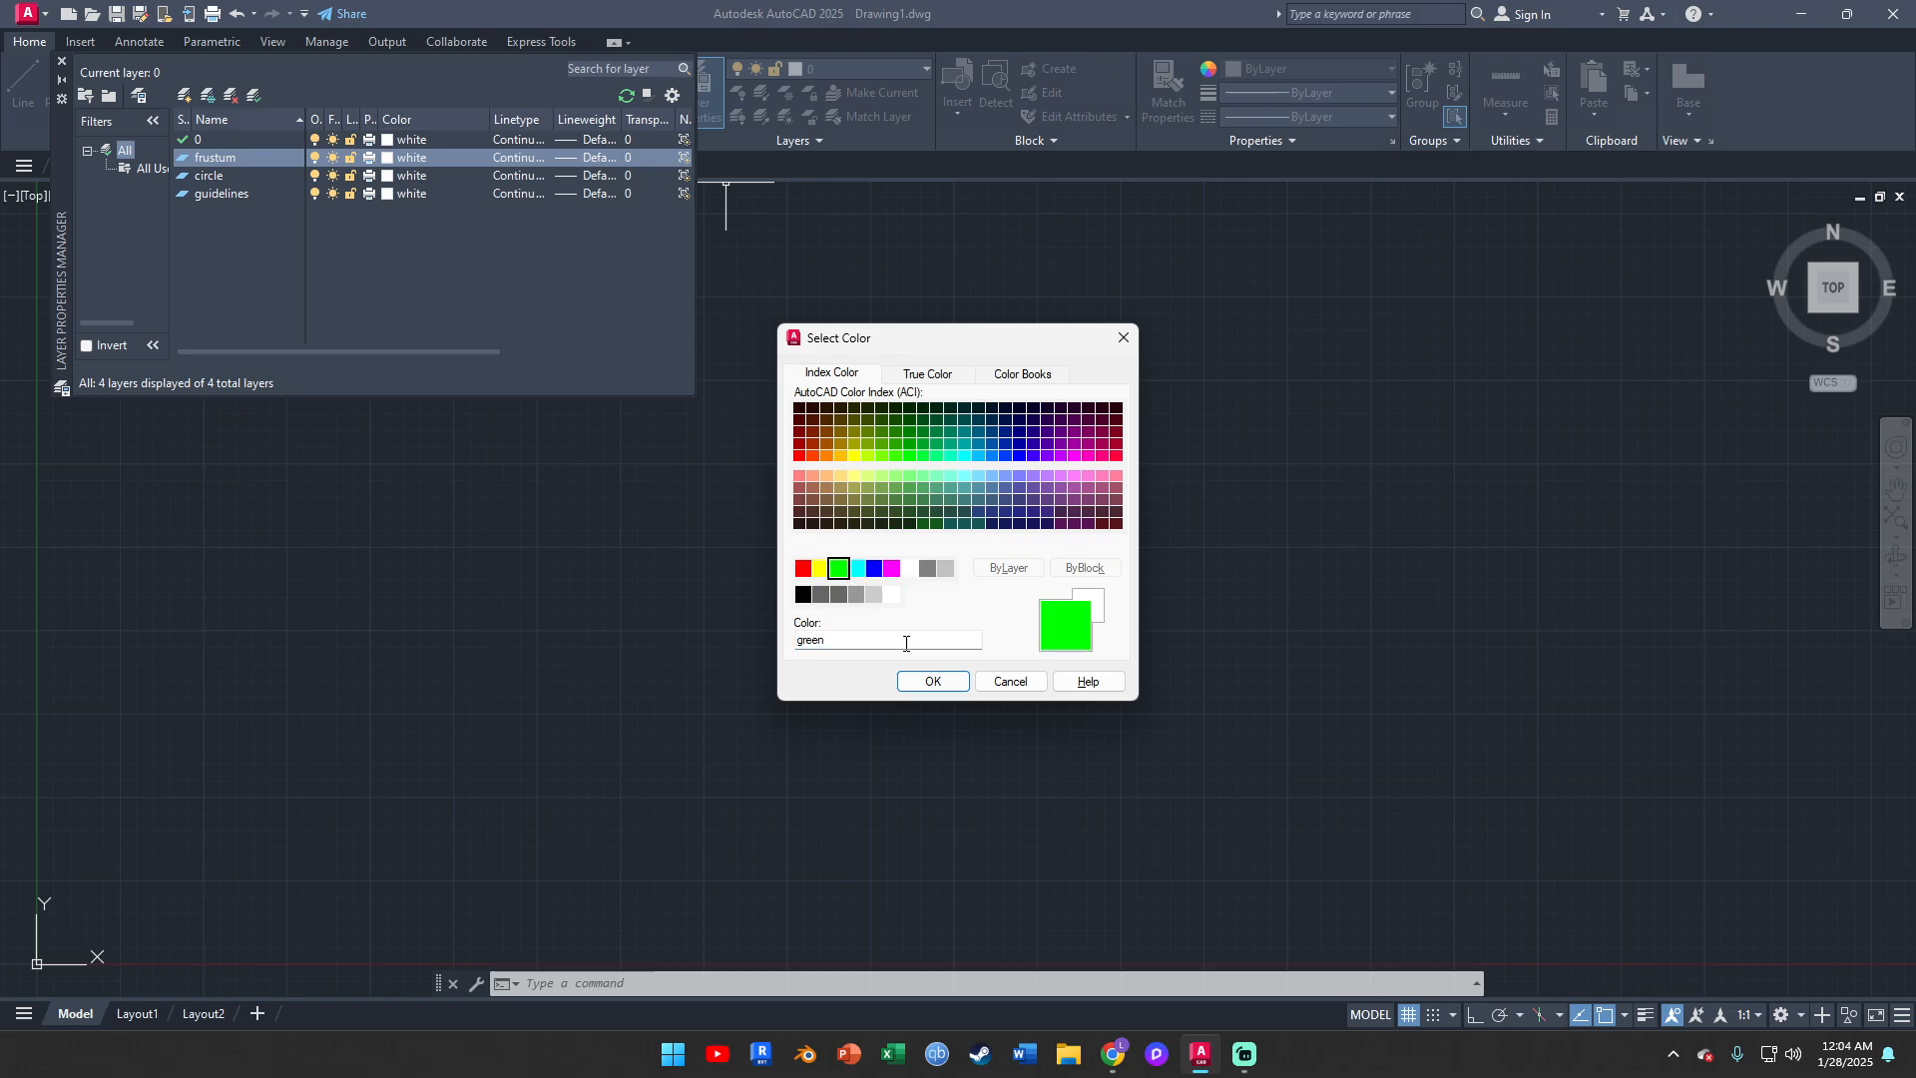
{"action": "left_click", "coordinate": [861, 569]}
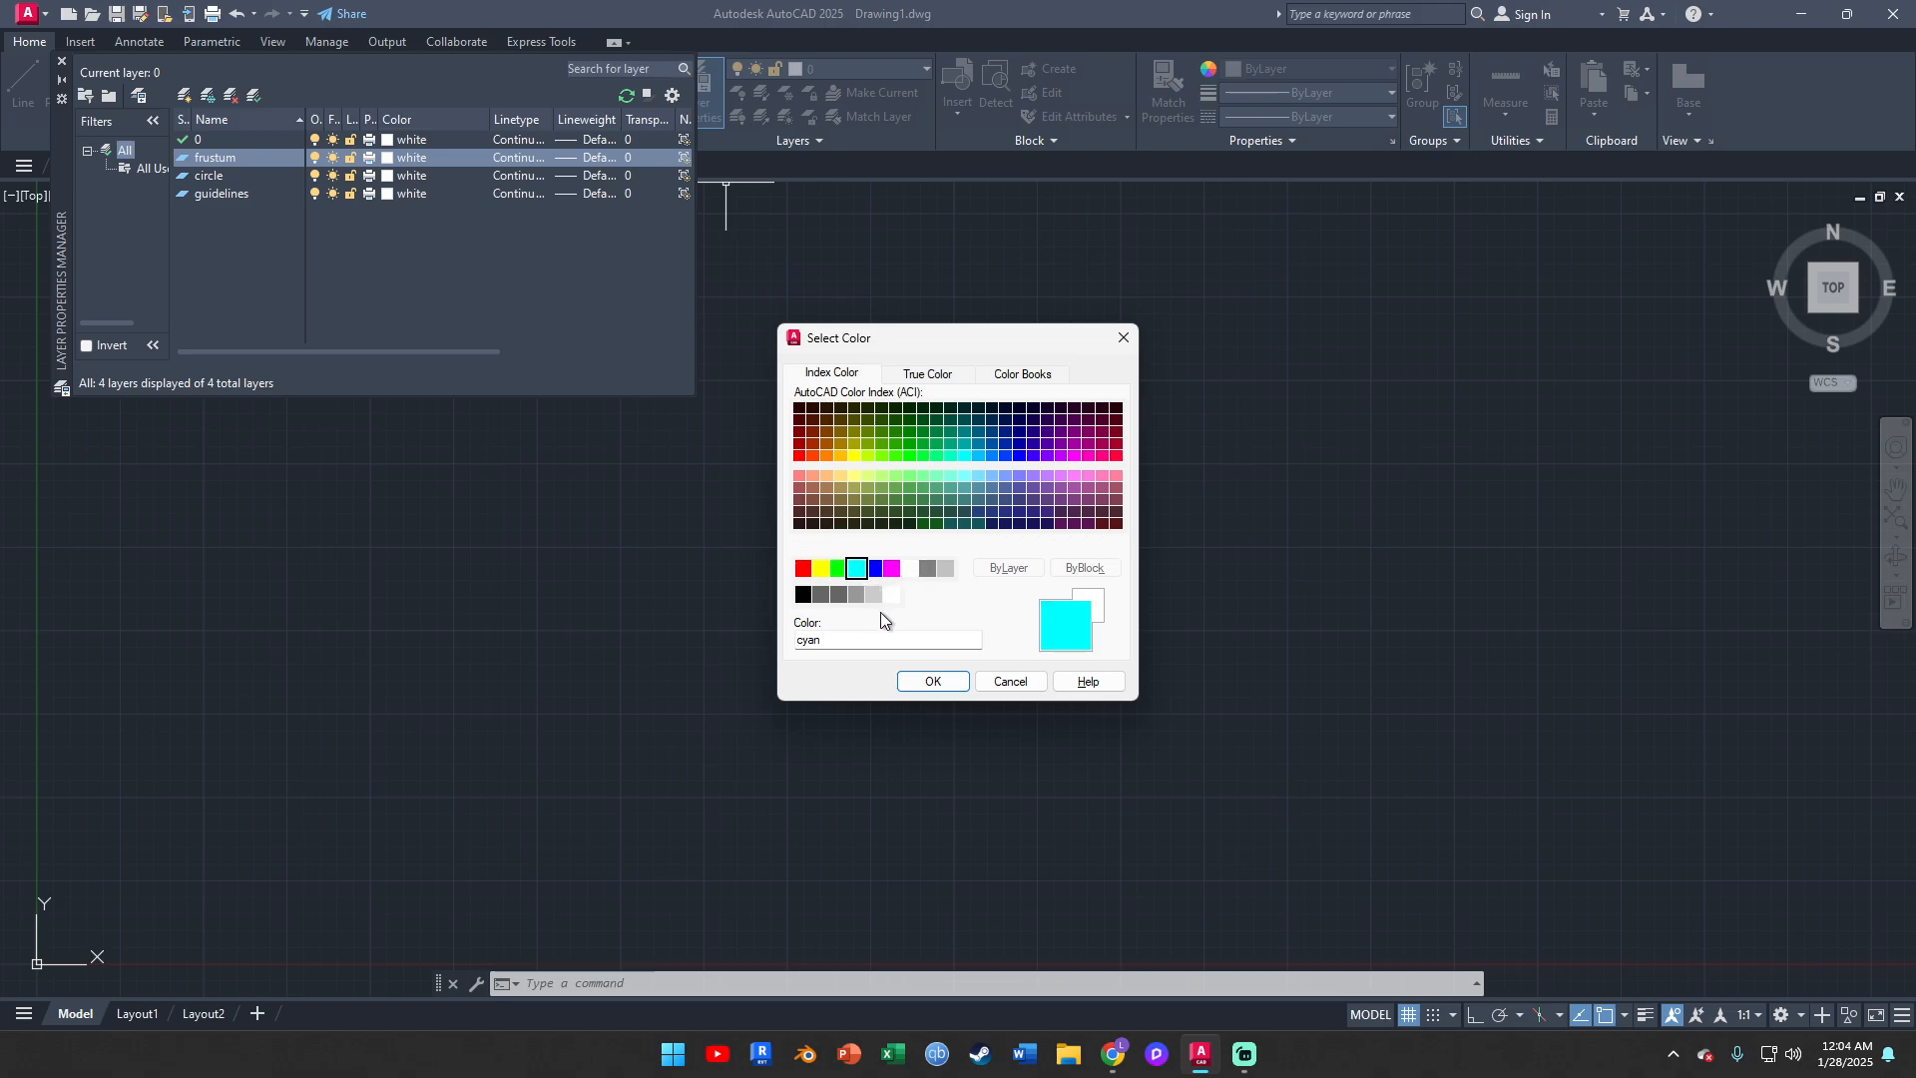
{"action": "left_click", "coordinate": [839, 569]}
{"action": "left_click", "coordinate": [933, 682]}
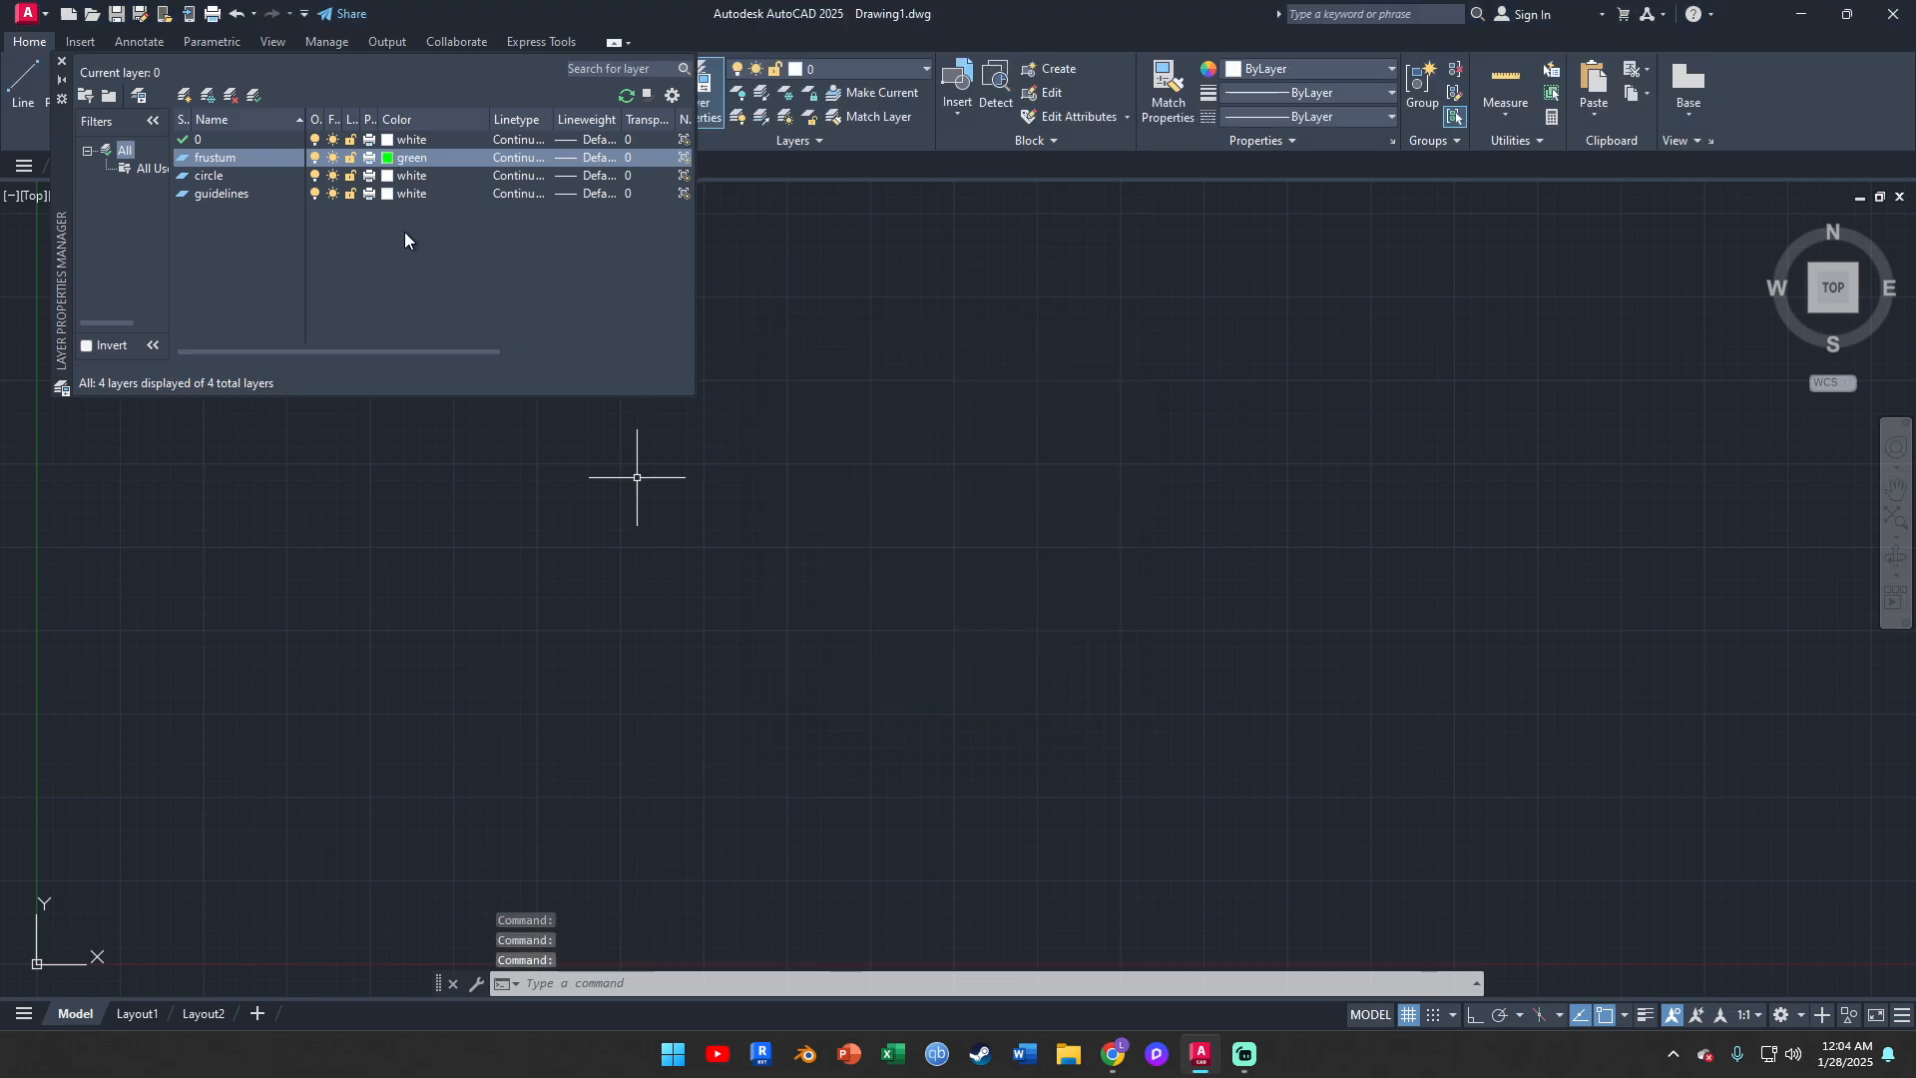
Set the circle layer's color to green and close the layer manager
{"action": "left_click", "coordinate": [407, 175]}
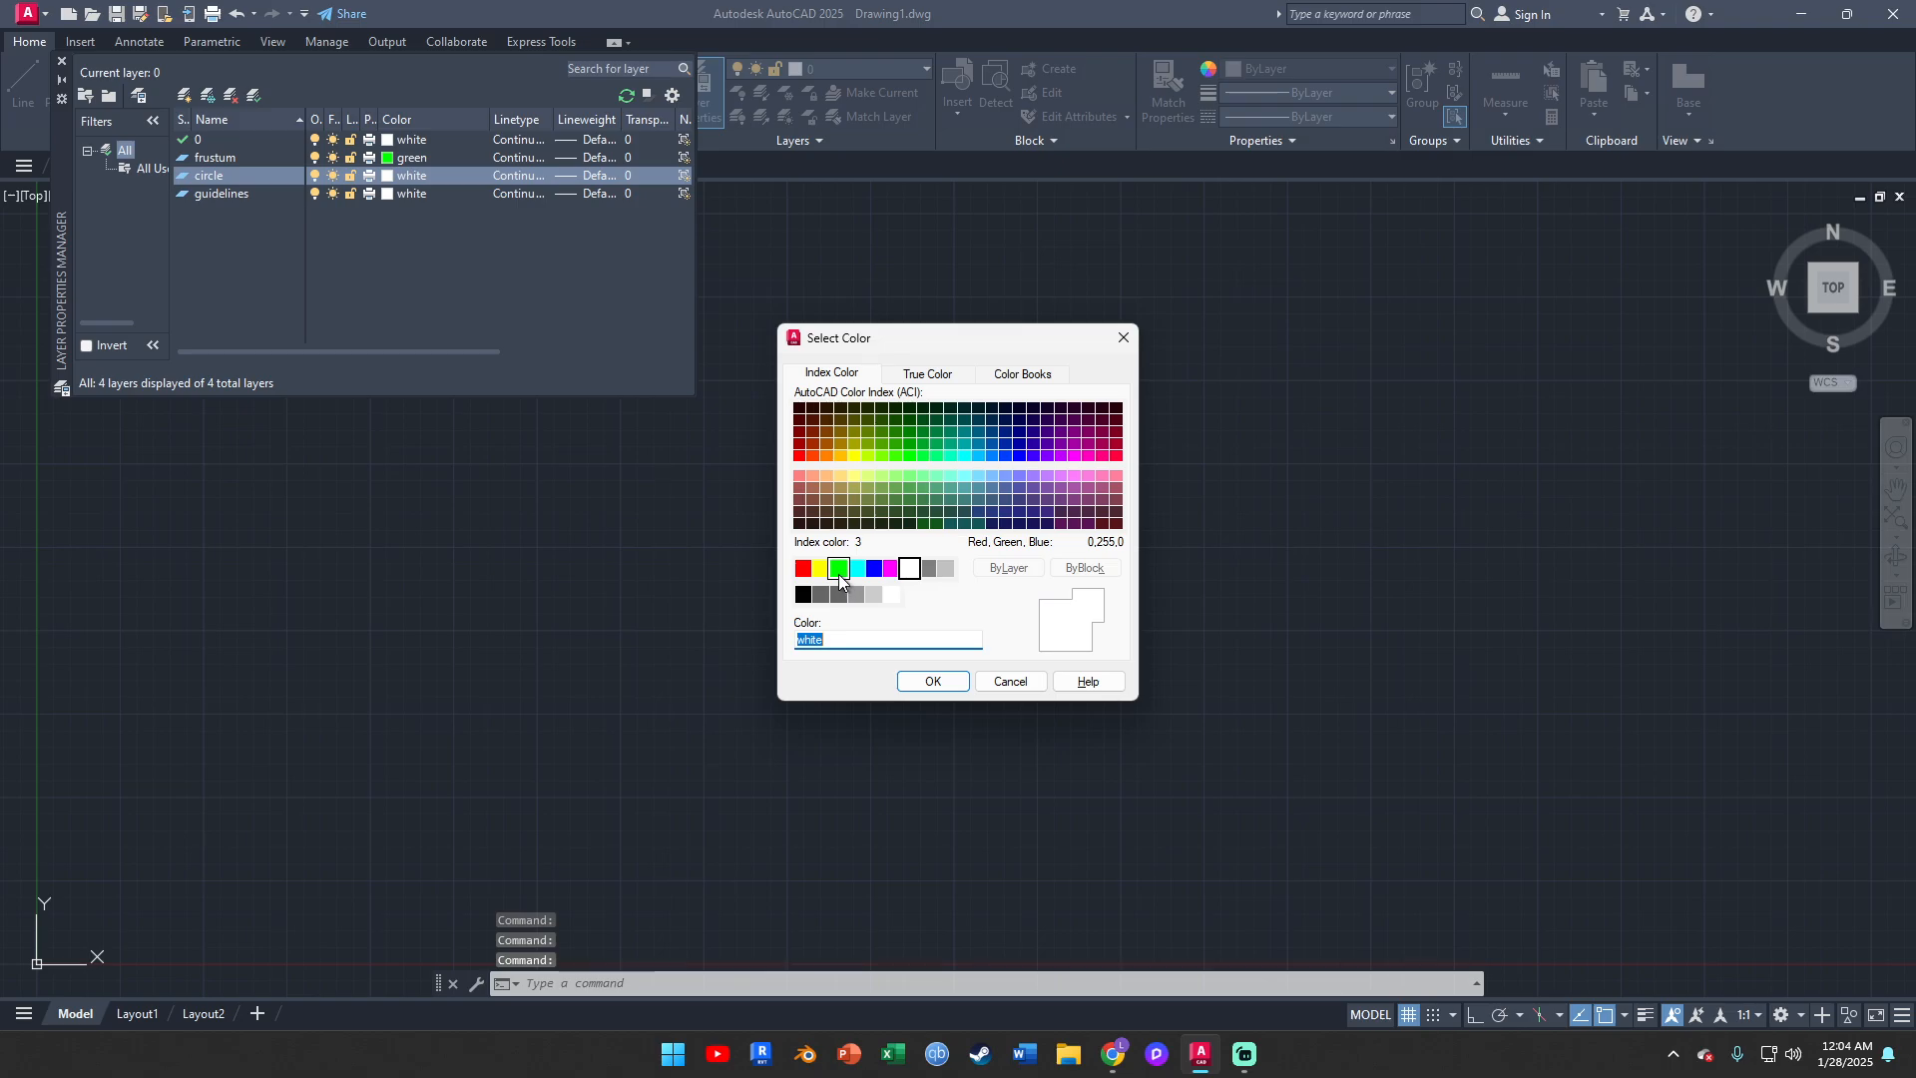
{"action": "left_click", "coordinate": [839, 569]}
{"action": "left_click", "coordinate": [933, 681]}
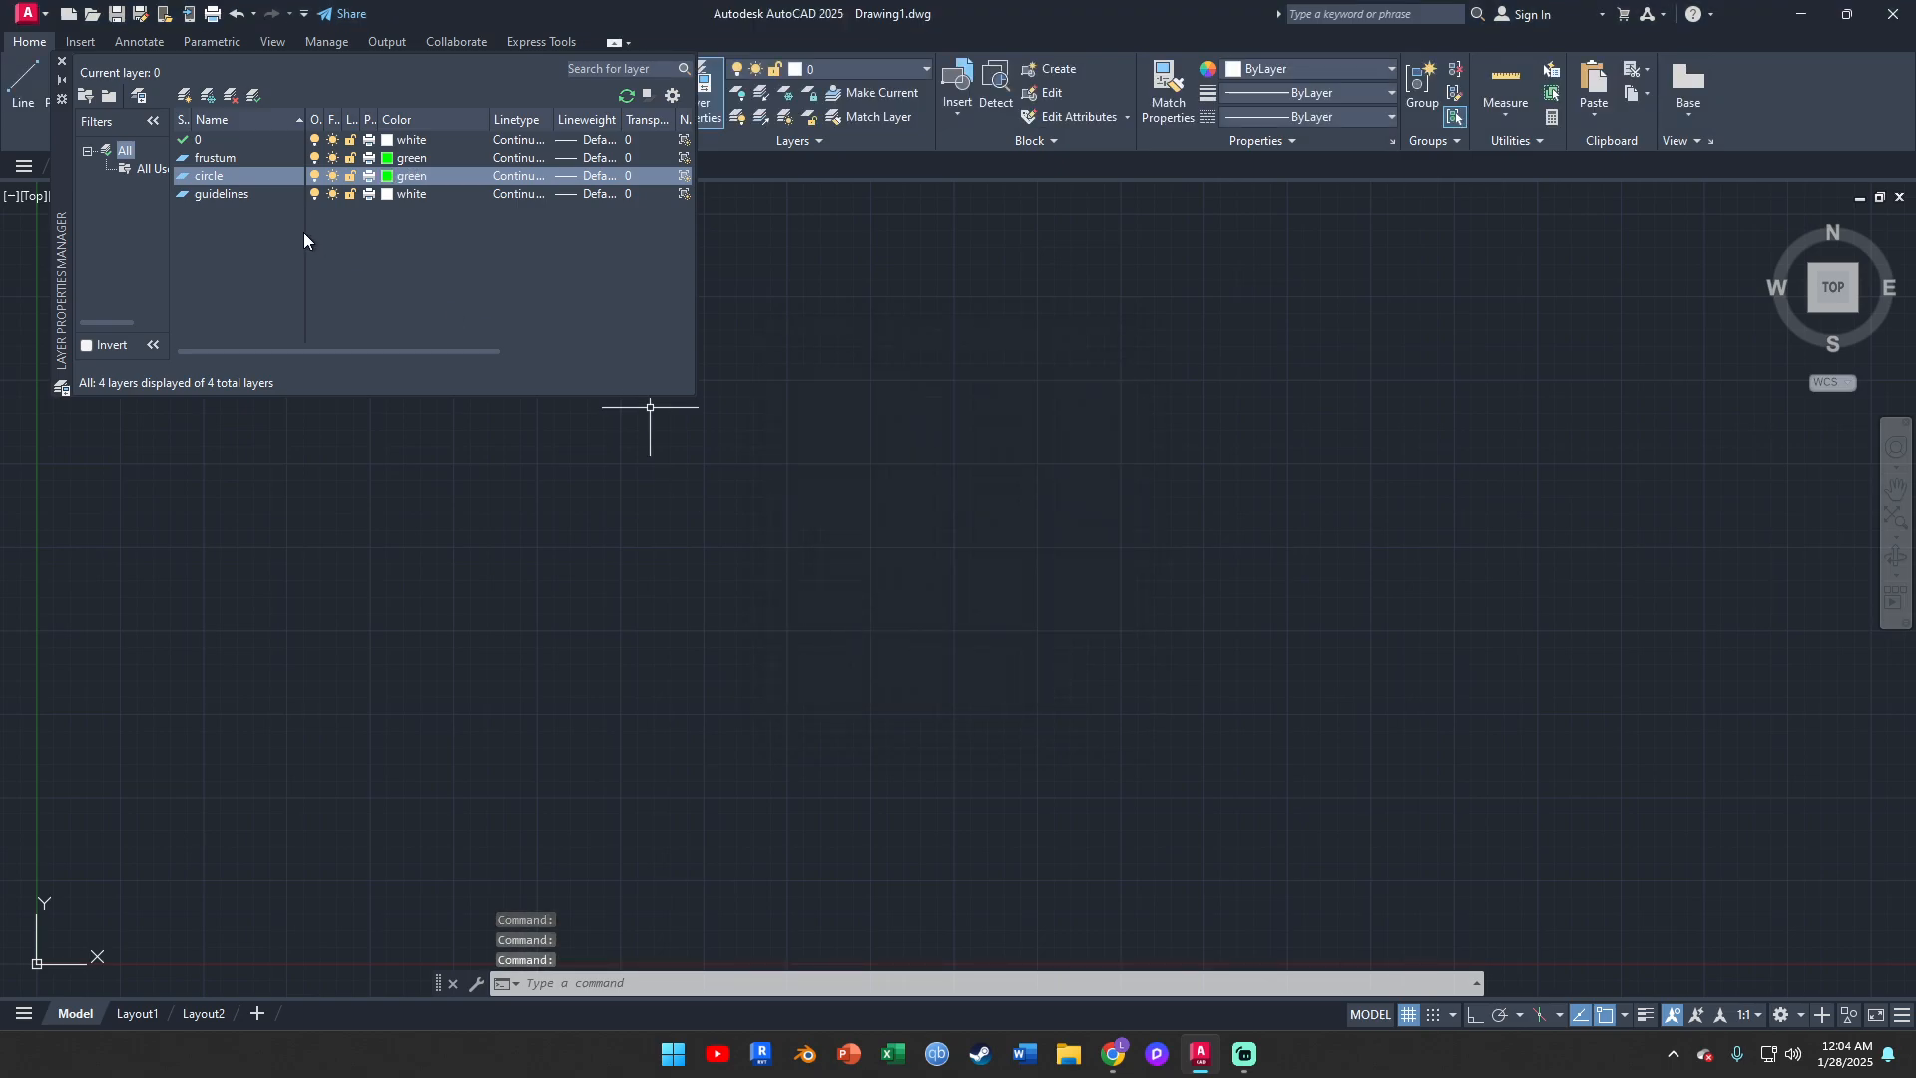
{"action": "left_click", "coordinate": [385, 194]}
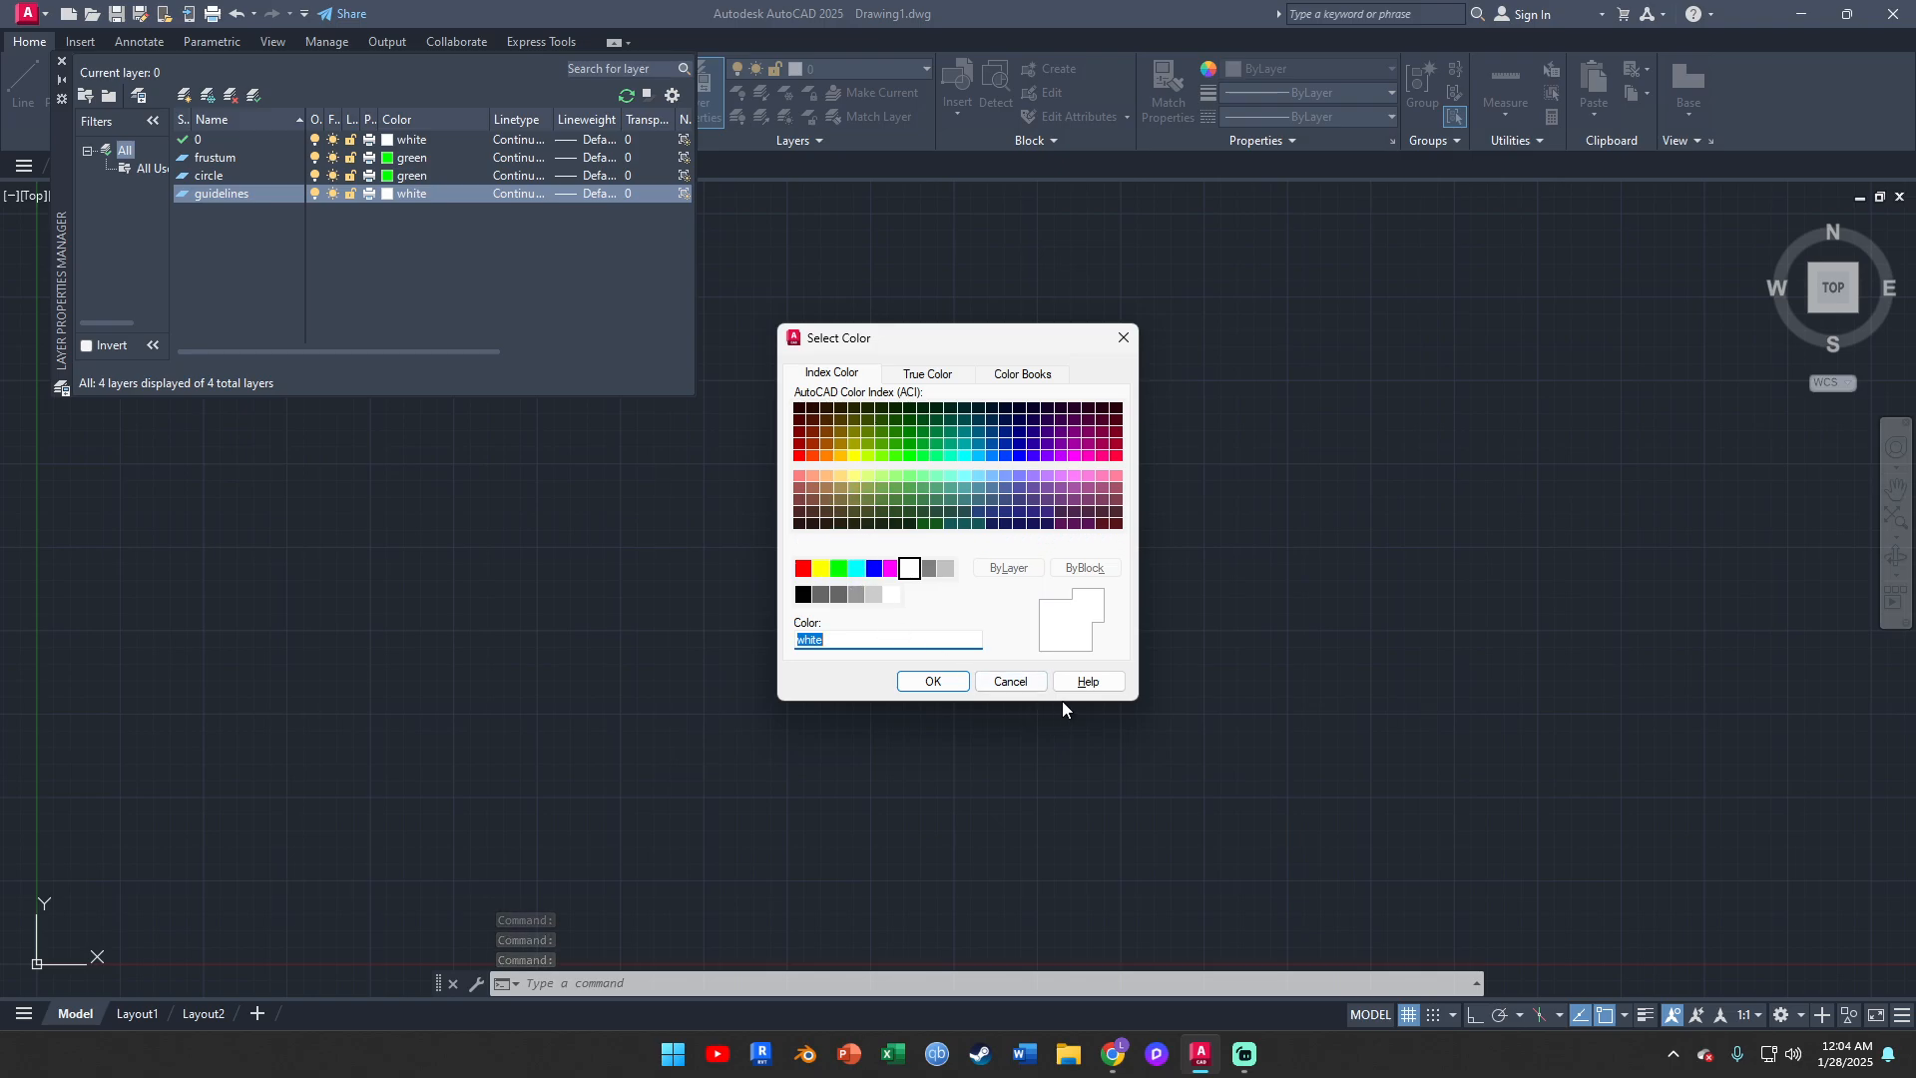
{"action": "left_click", "coordinate": [1010, 681]}
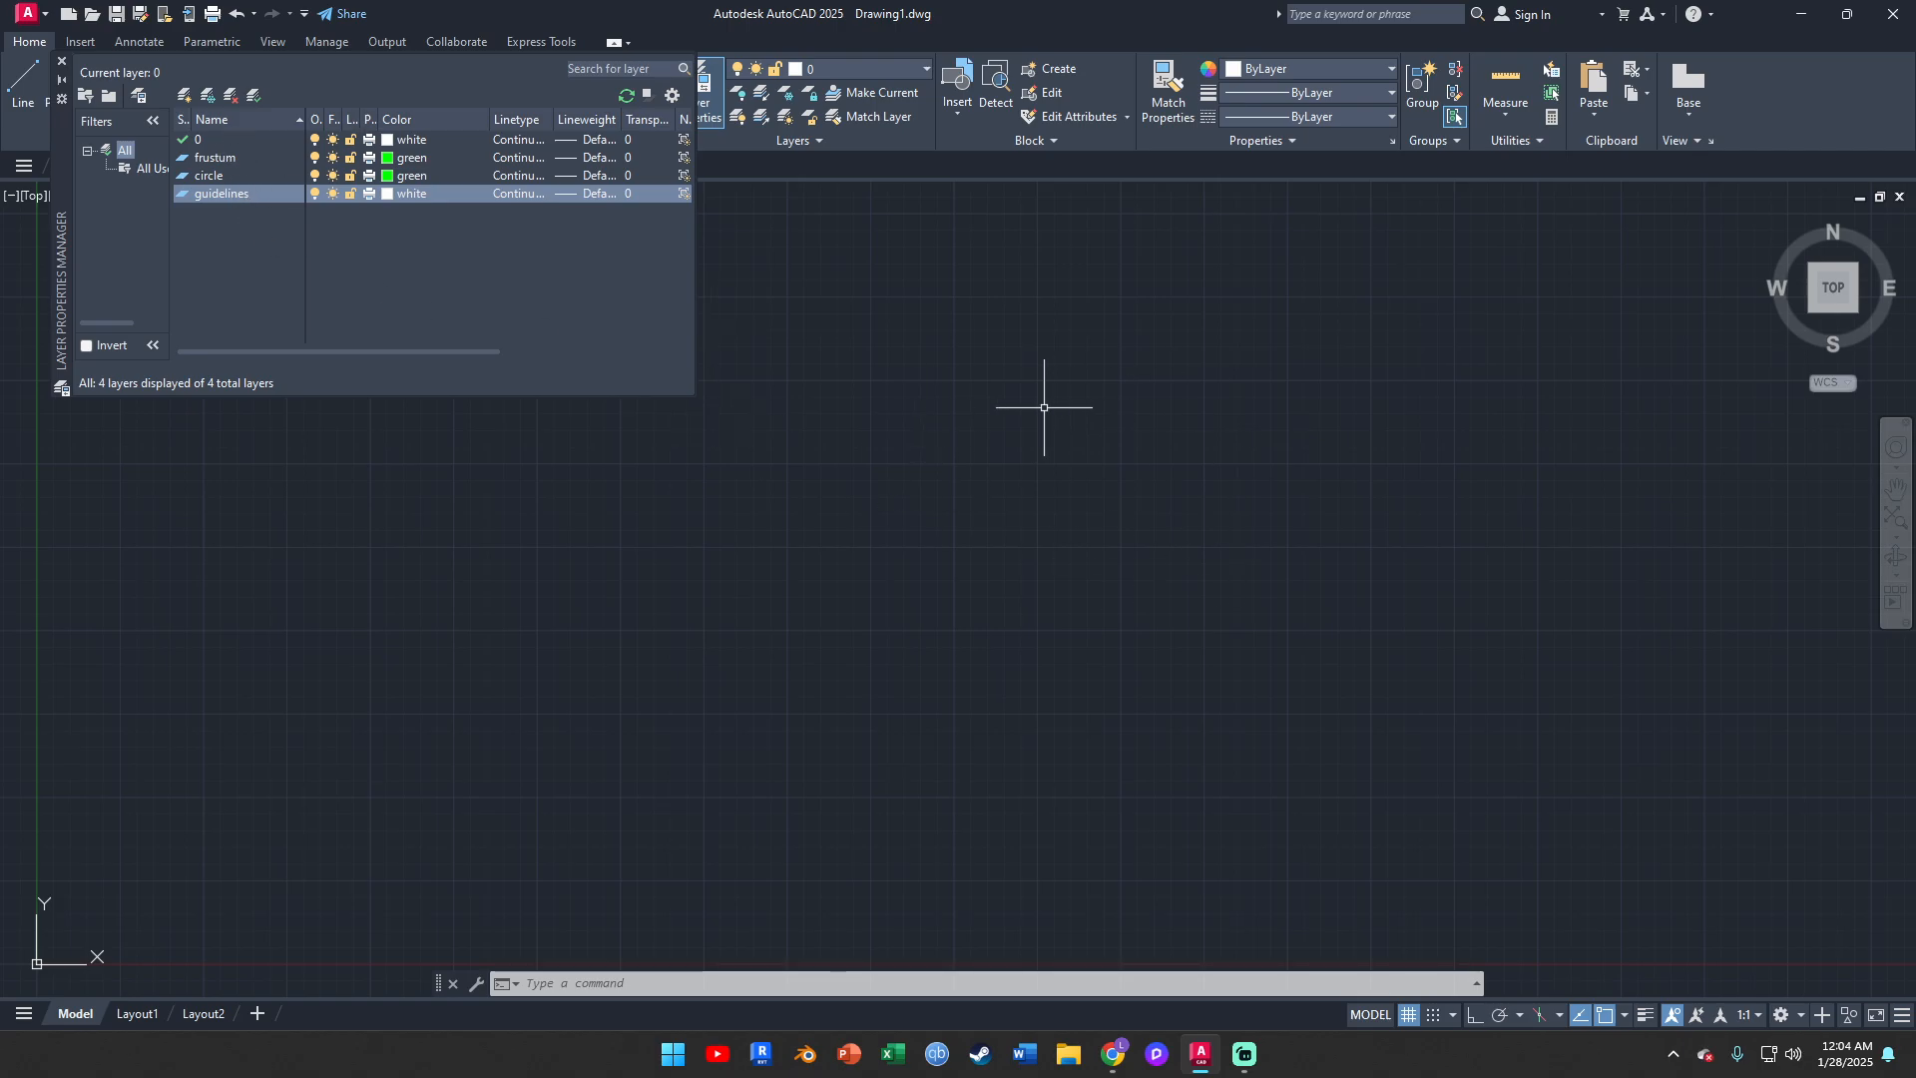
{"action": "left_click", "coordinate": [60, 64]}
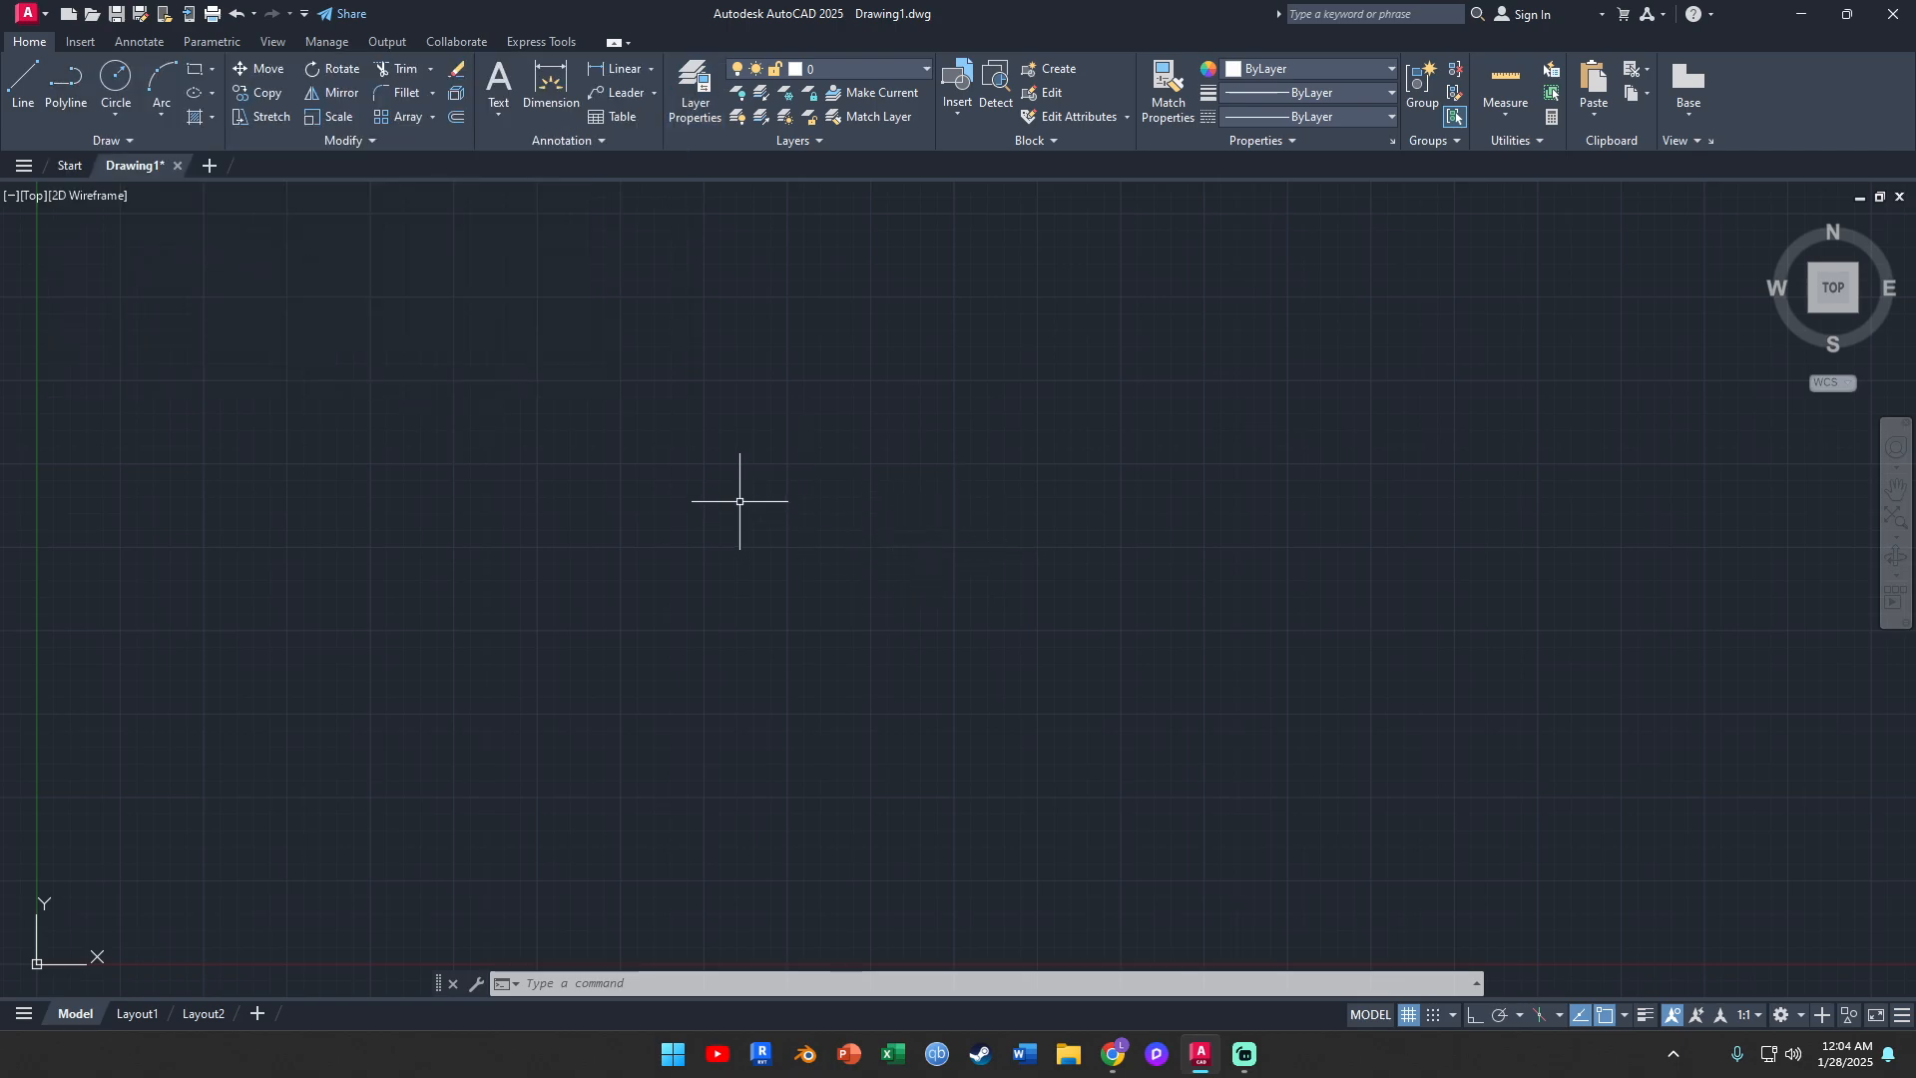
{"action": "right_click", "coordinate": [739, 501]}
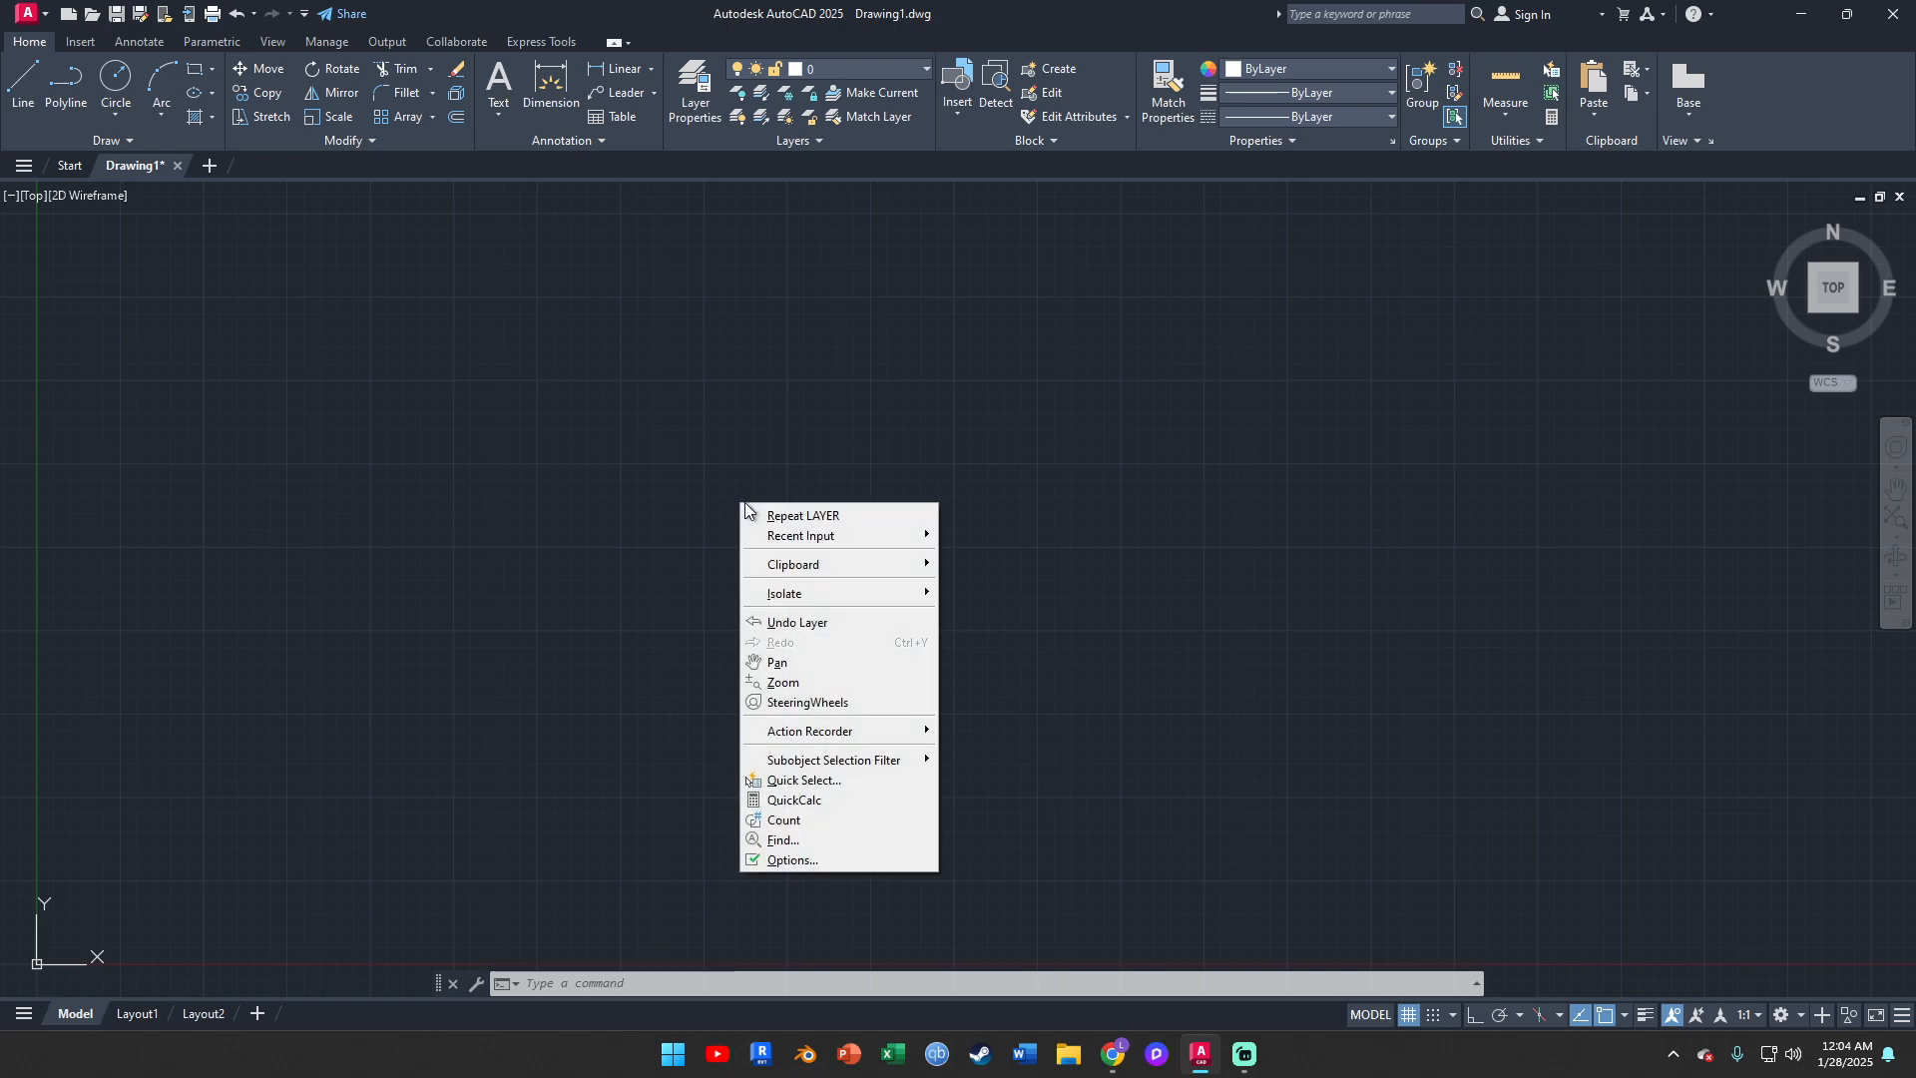
{"action": "mouse_move", "coordinate": [872, 565]}
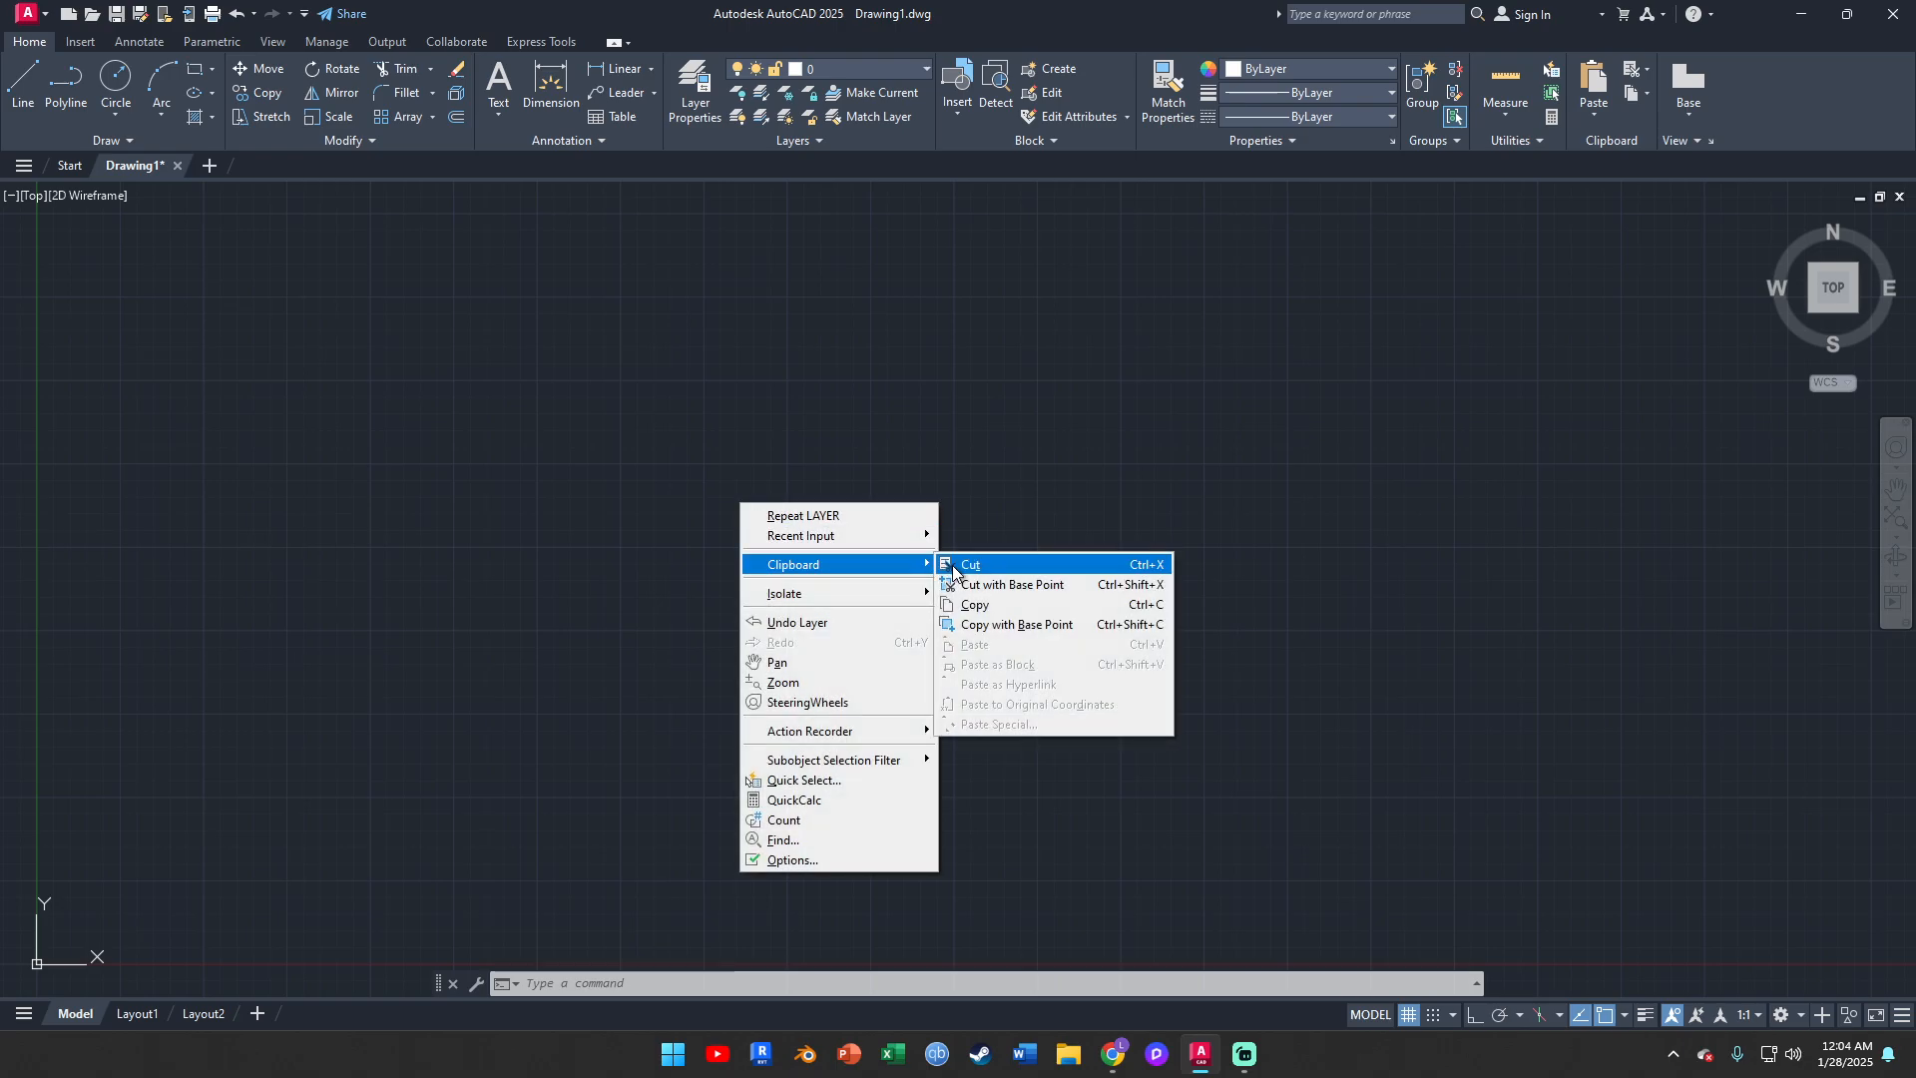
{"action": "left_click", "coordinate": [1018, 406]}
{"action": "left_click", "coordinate": [739, 417]}
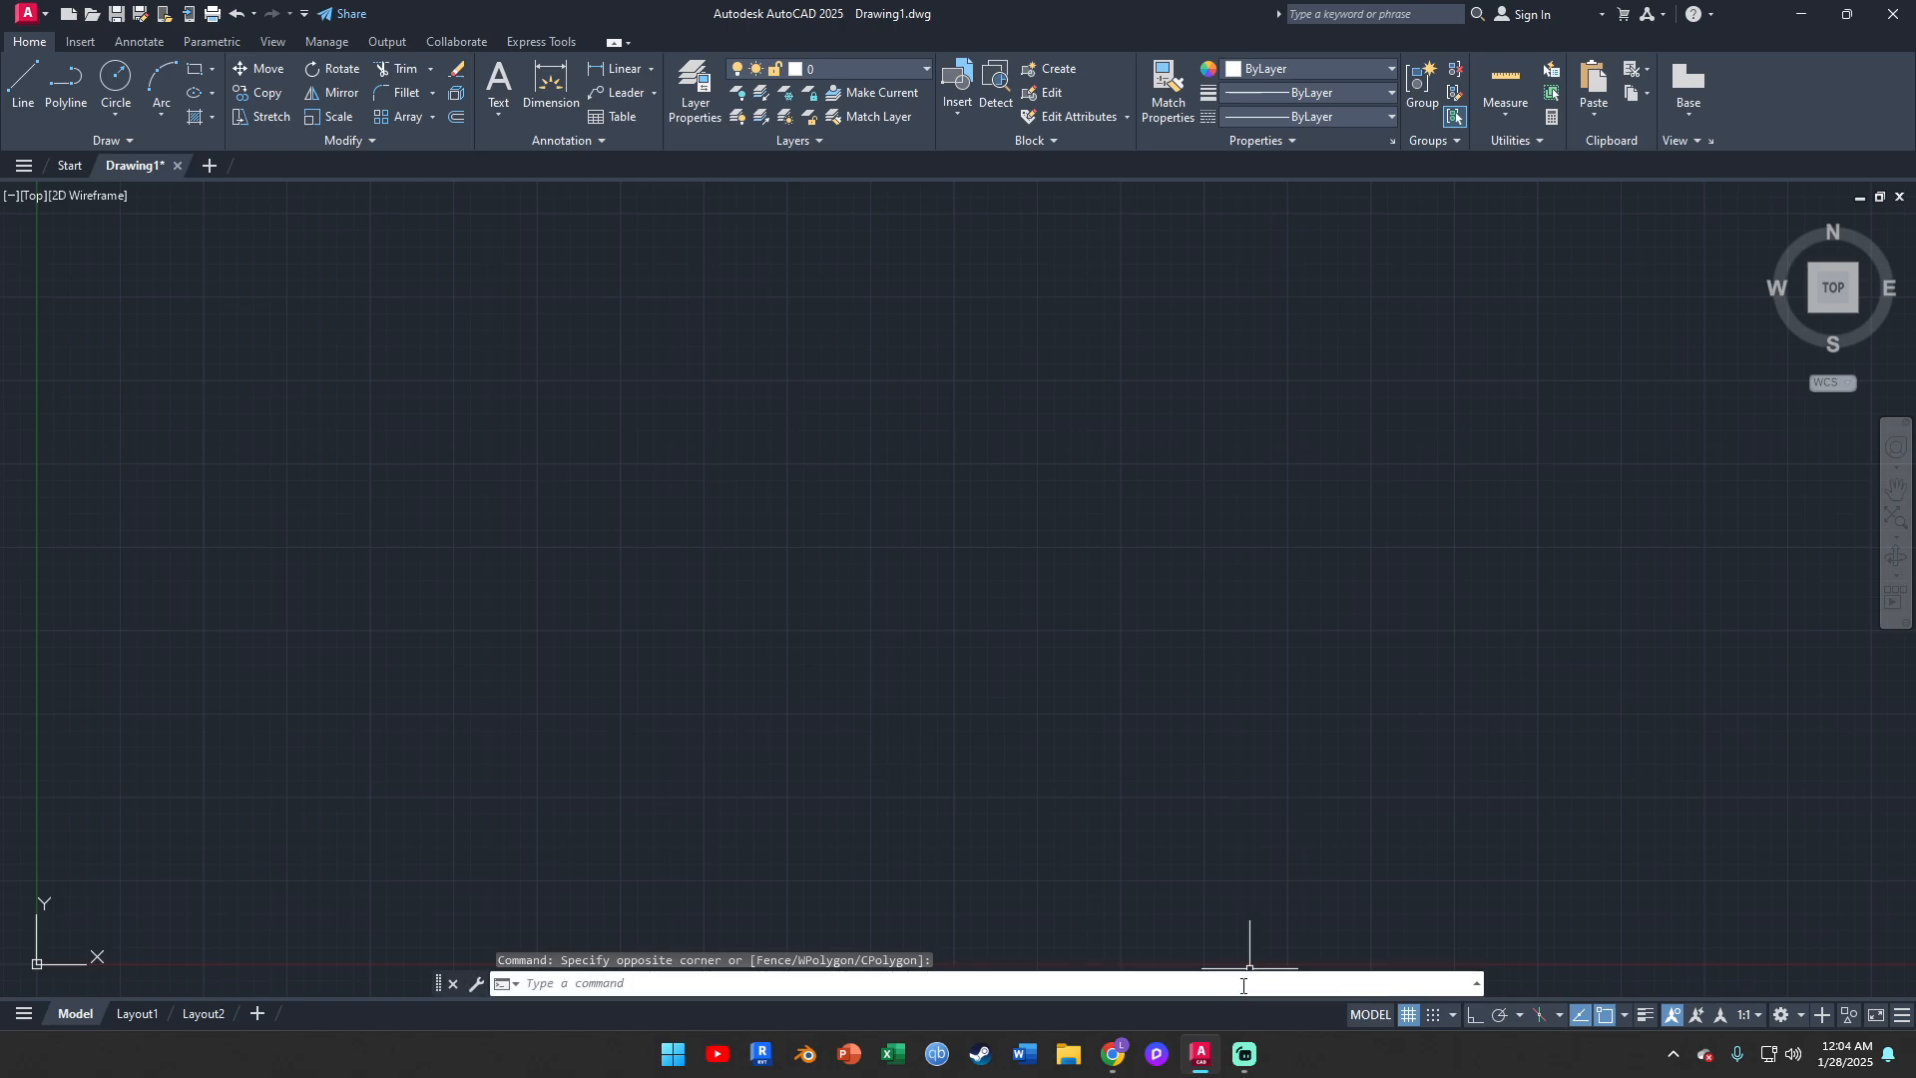
Switch to Chrome to examine the projection symbol slide in the Orthographic Projection presentation, and return to AutoCAD
{"action": "left_click_drag", "start_coordinate": [1120, 1048], "coordinate": [1162, 1050]}
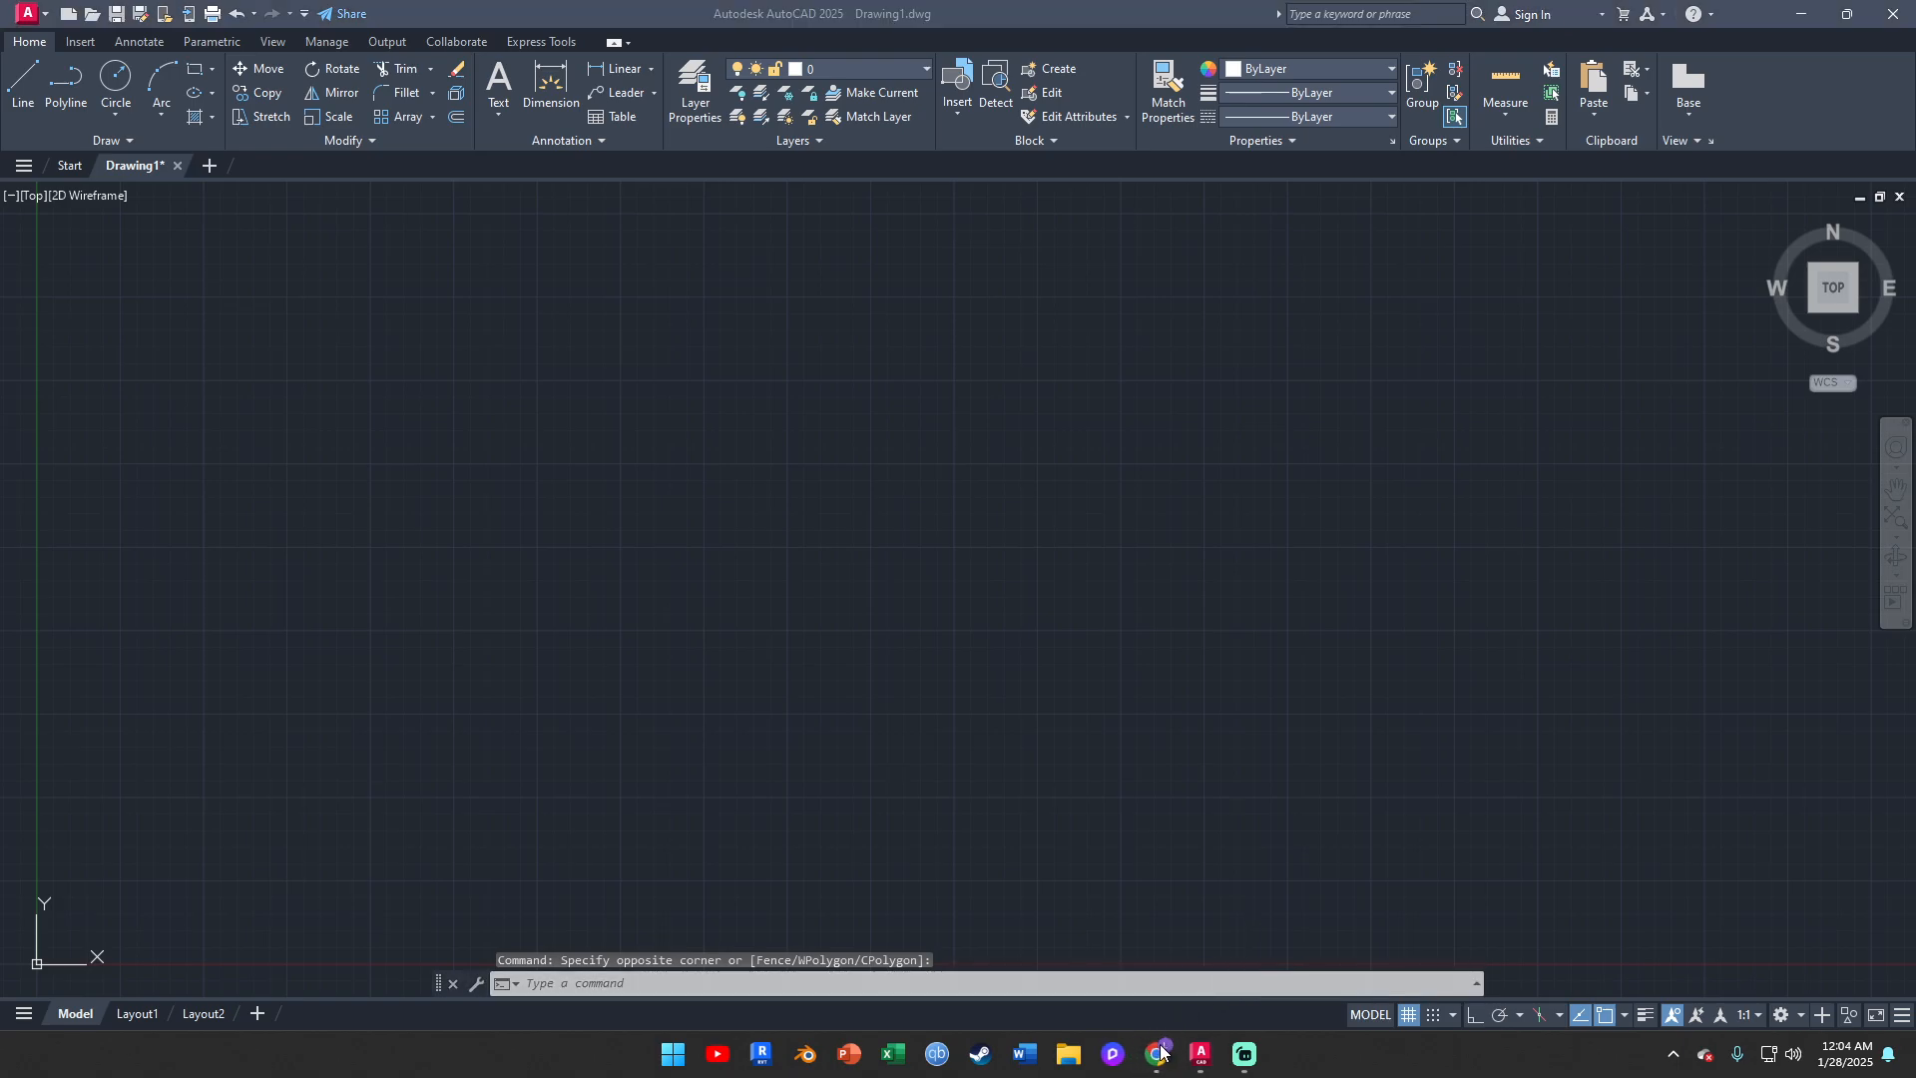
{"action": "left_click", "coordinate": [1163, 1052]}
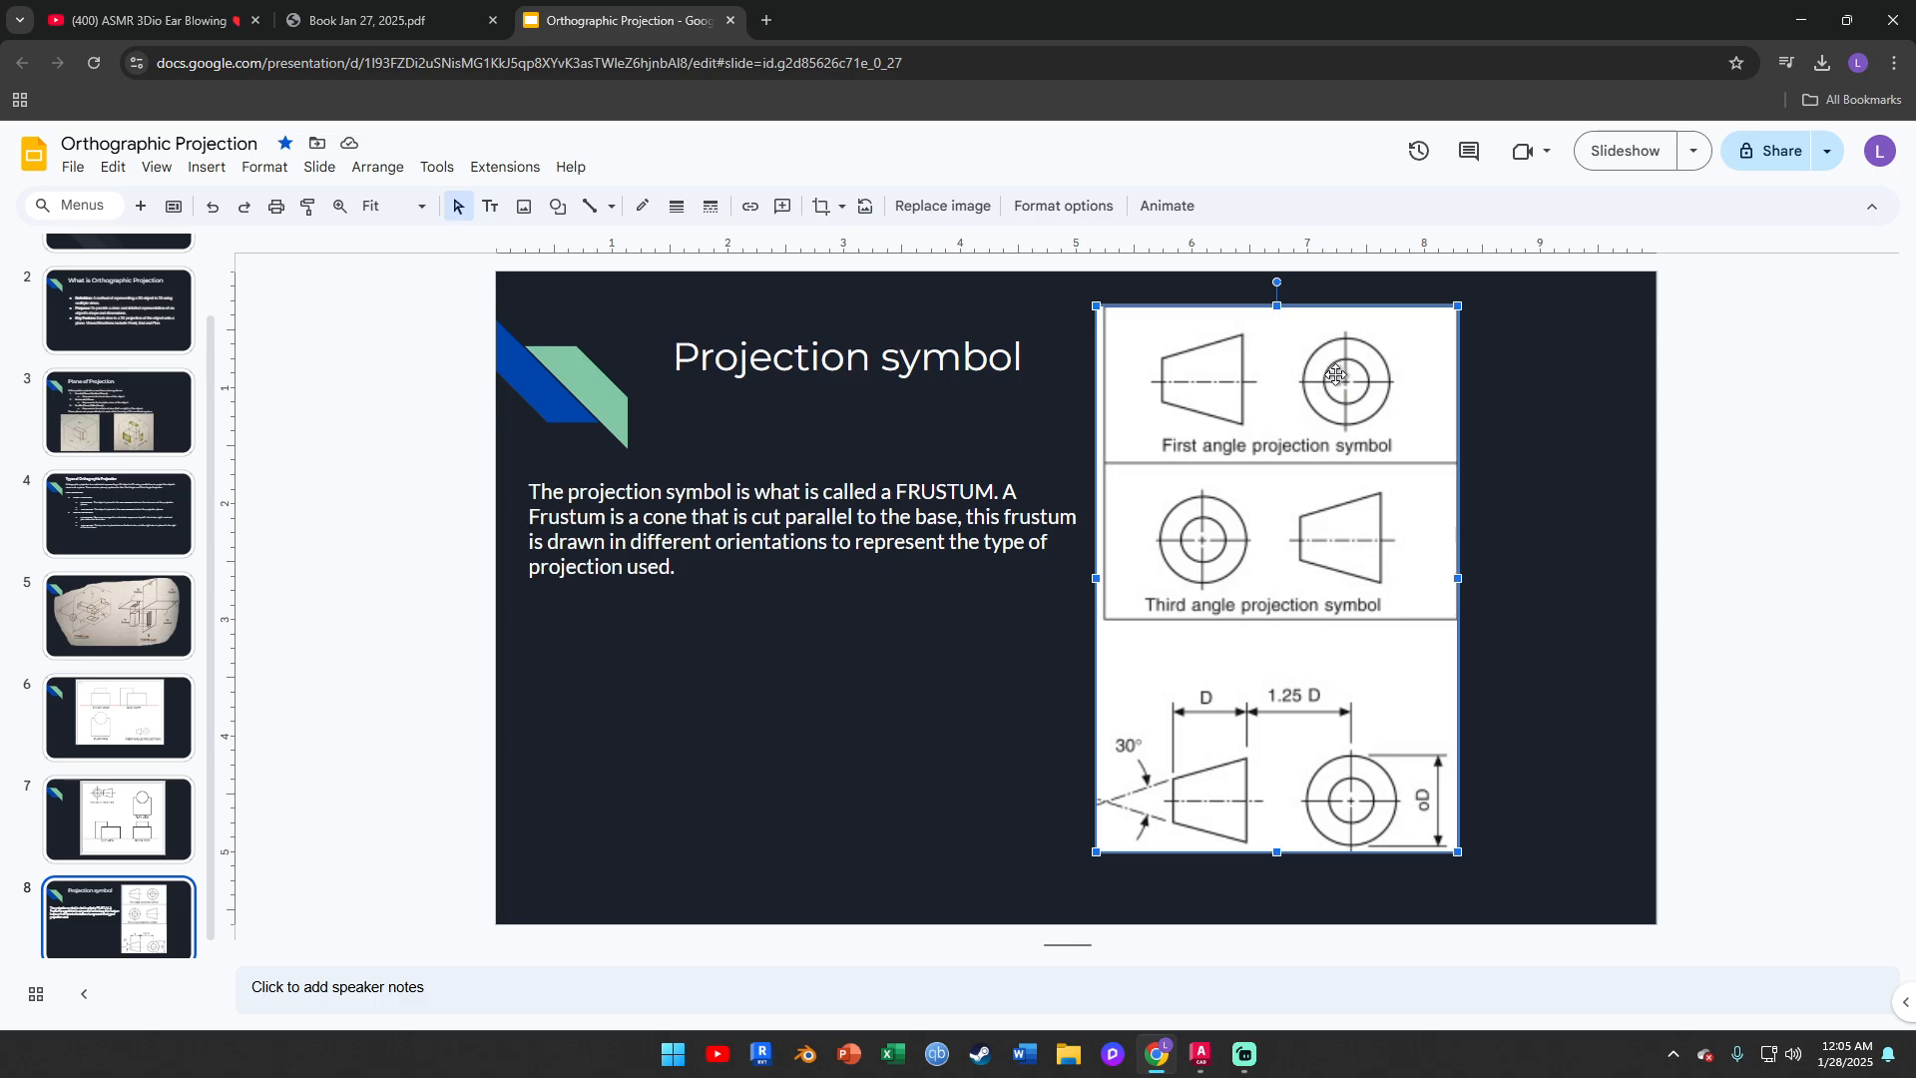
{"action": "left_click", "coordinate": [1200, 1054]}
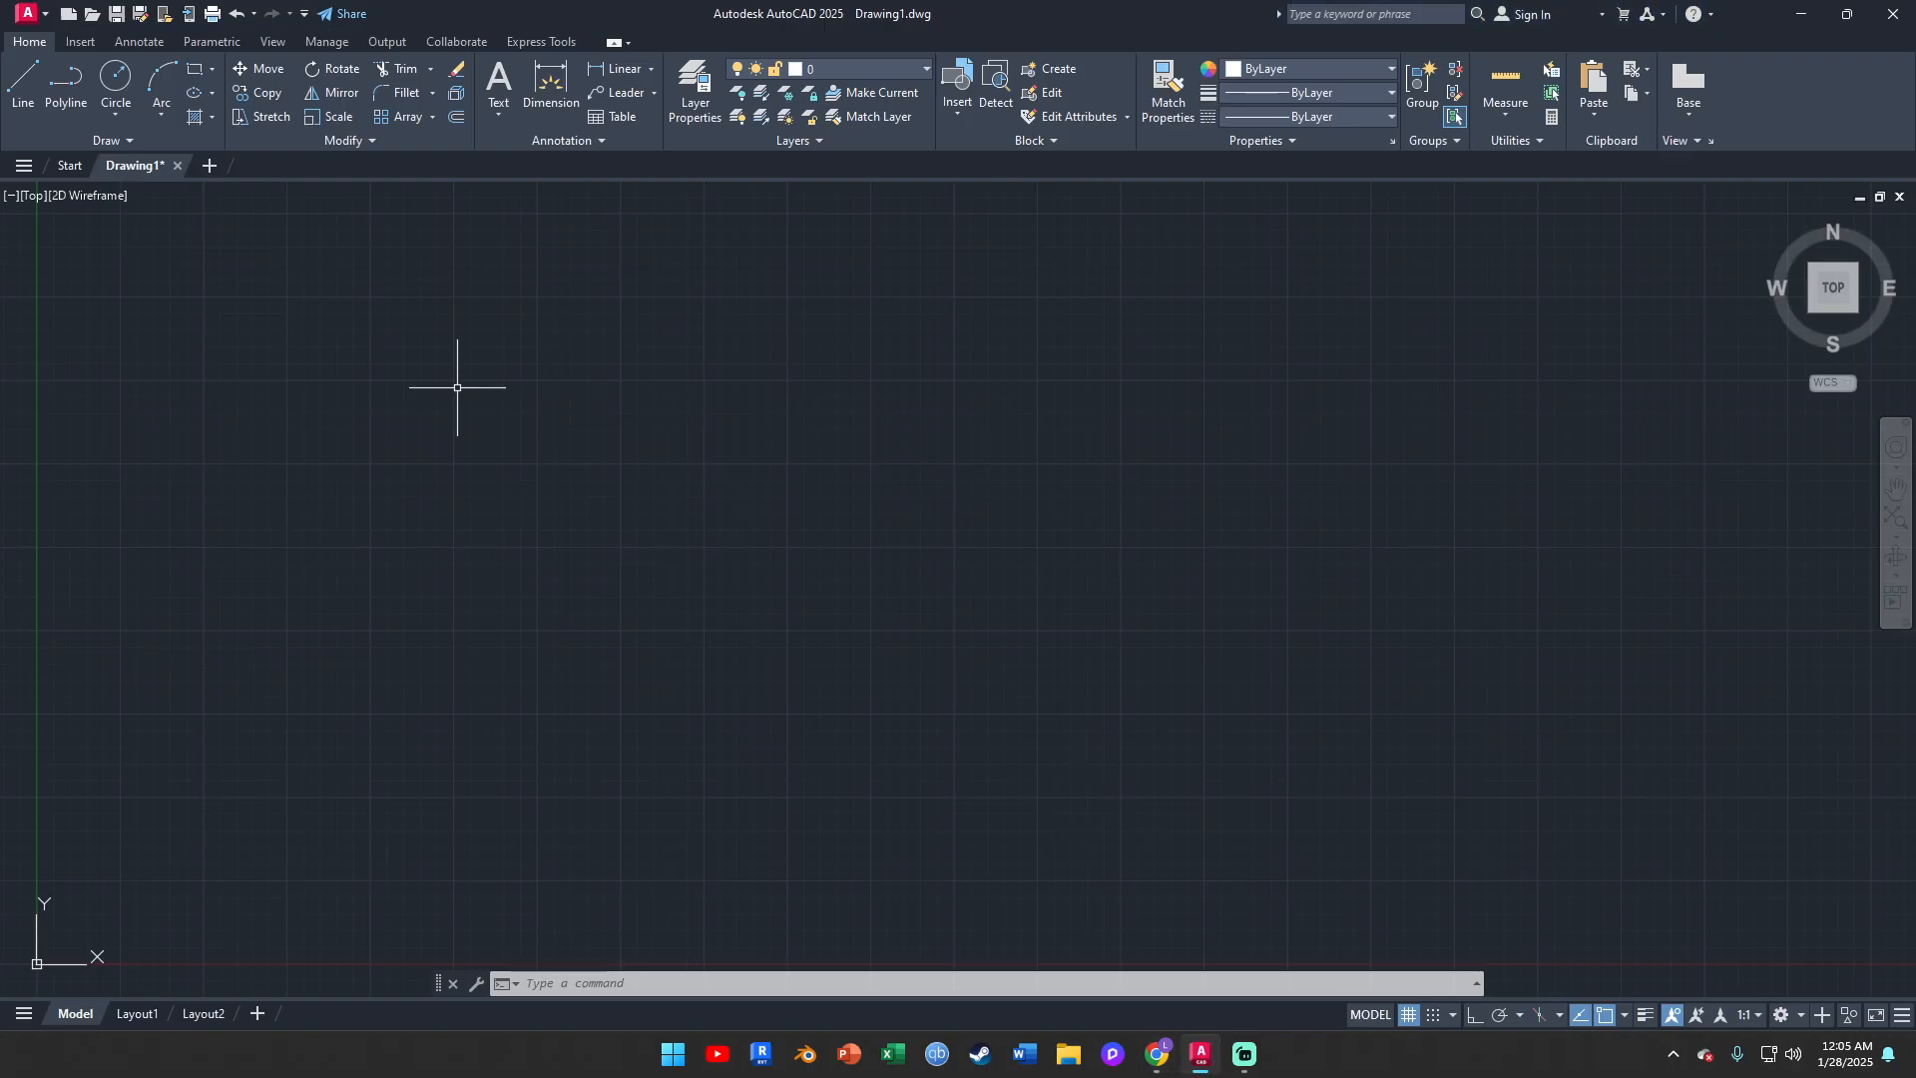
Make the circle layer current and turn on Ortho mode
{"action": "left_click", "coordinate": [822, 68]}
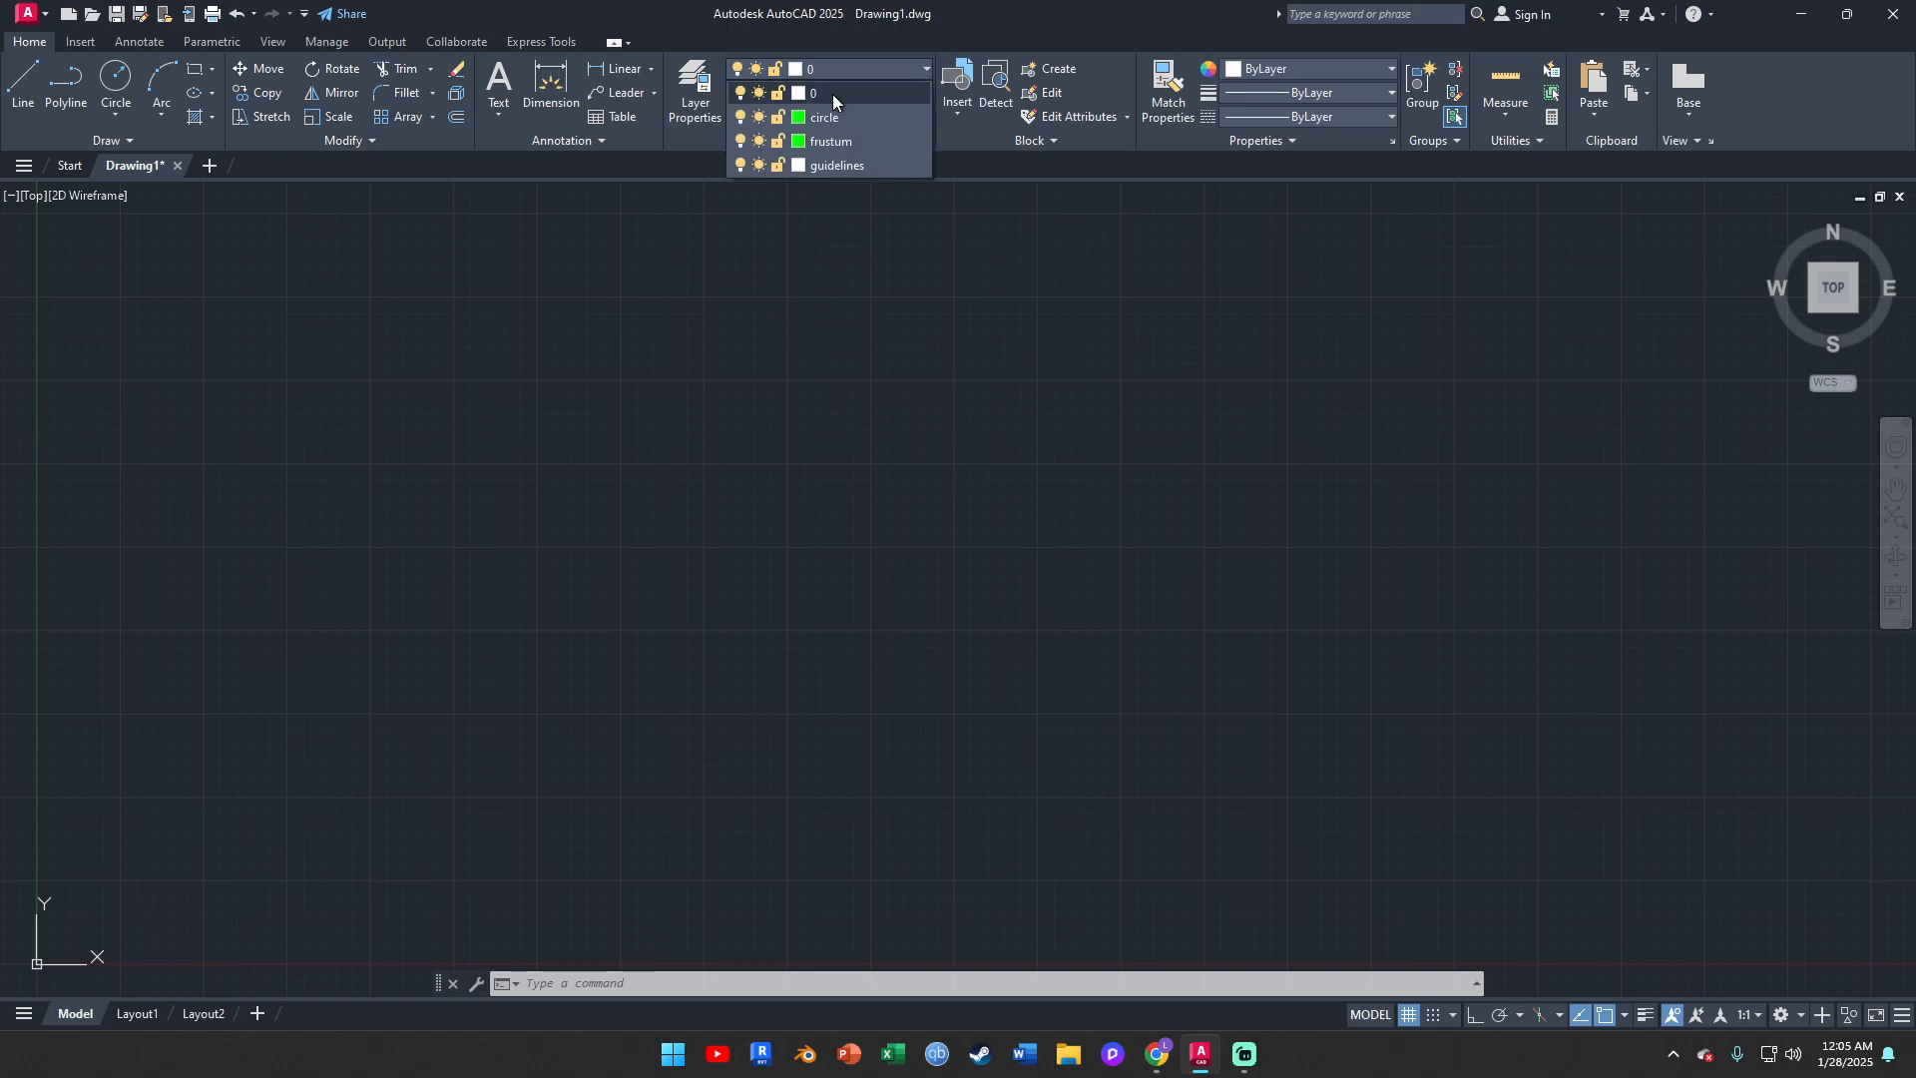
{"action": "left_click", "coordinate": [842, 117]}
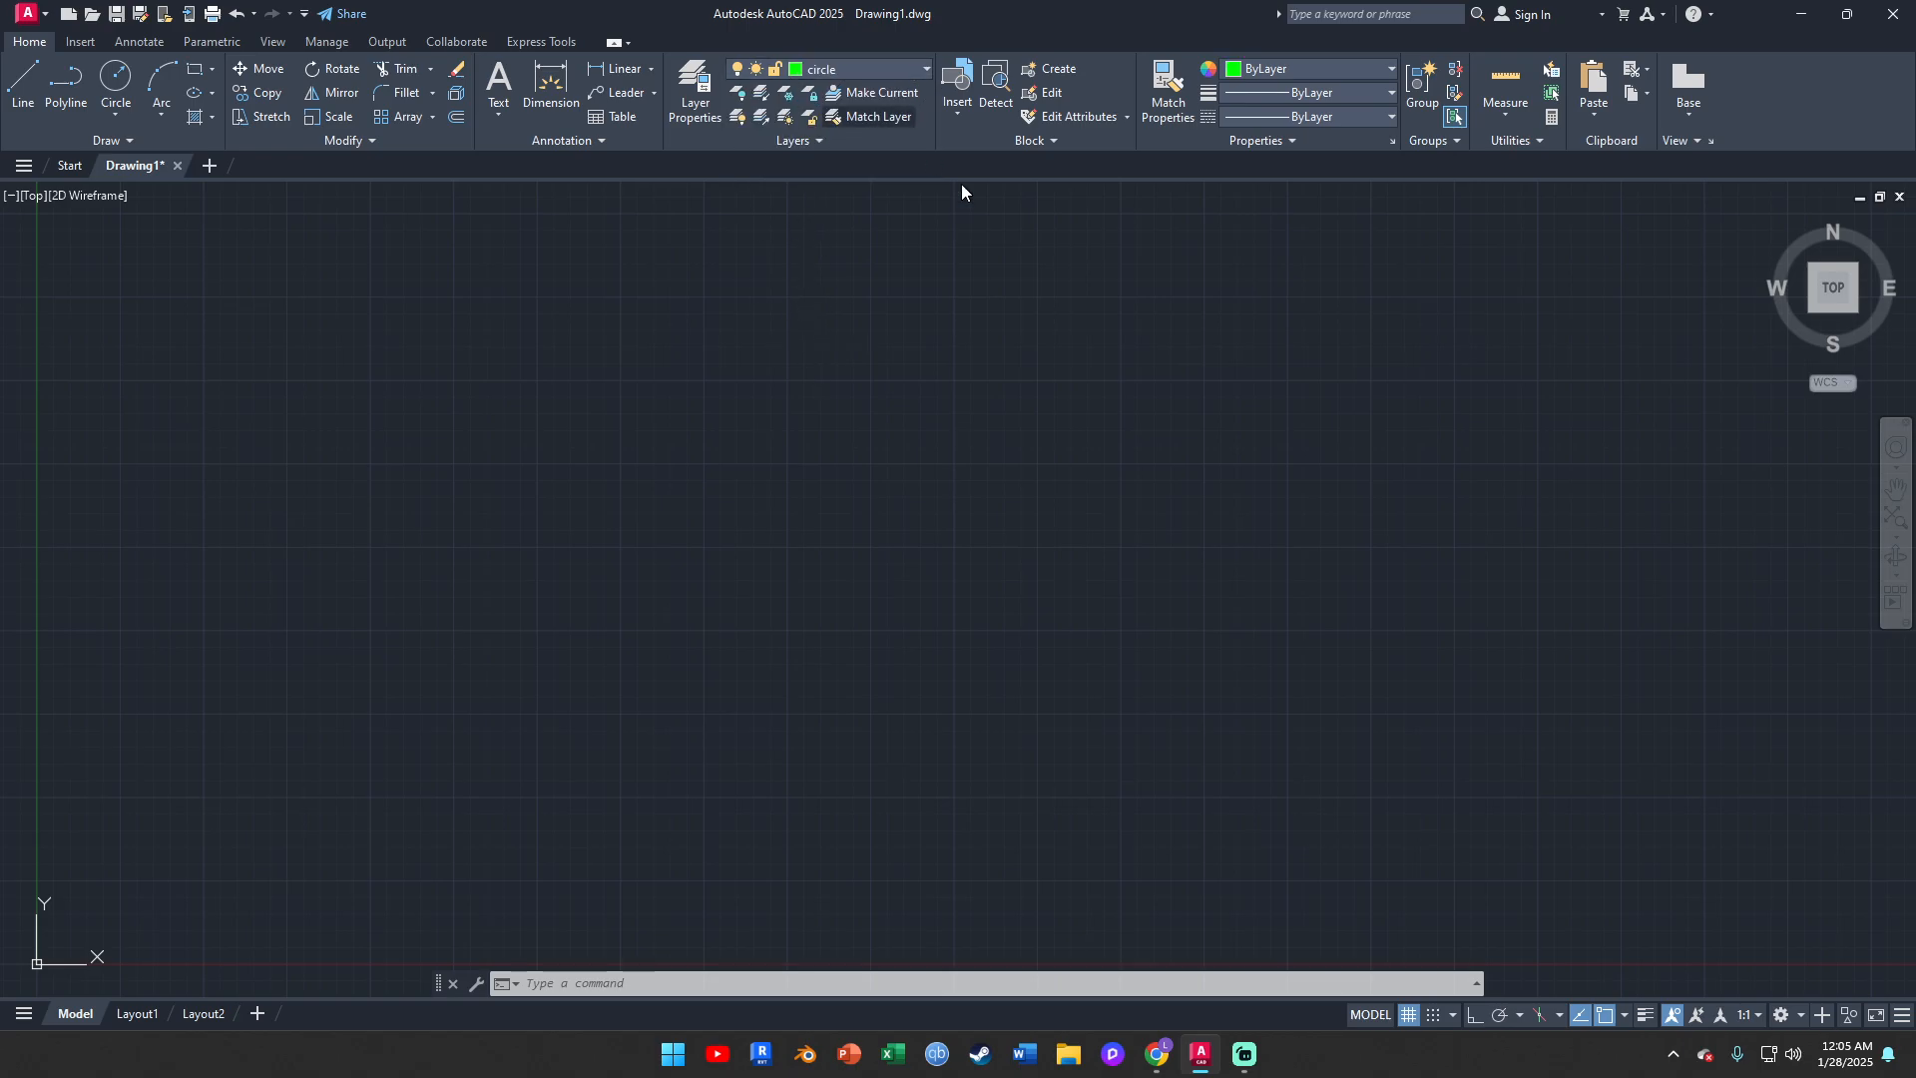
{"action": "left_click", "coordinate": [1474, 1012]}
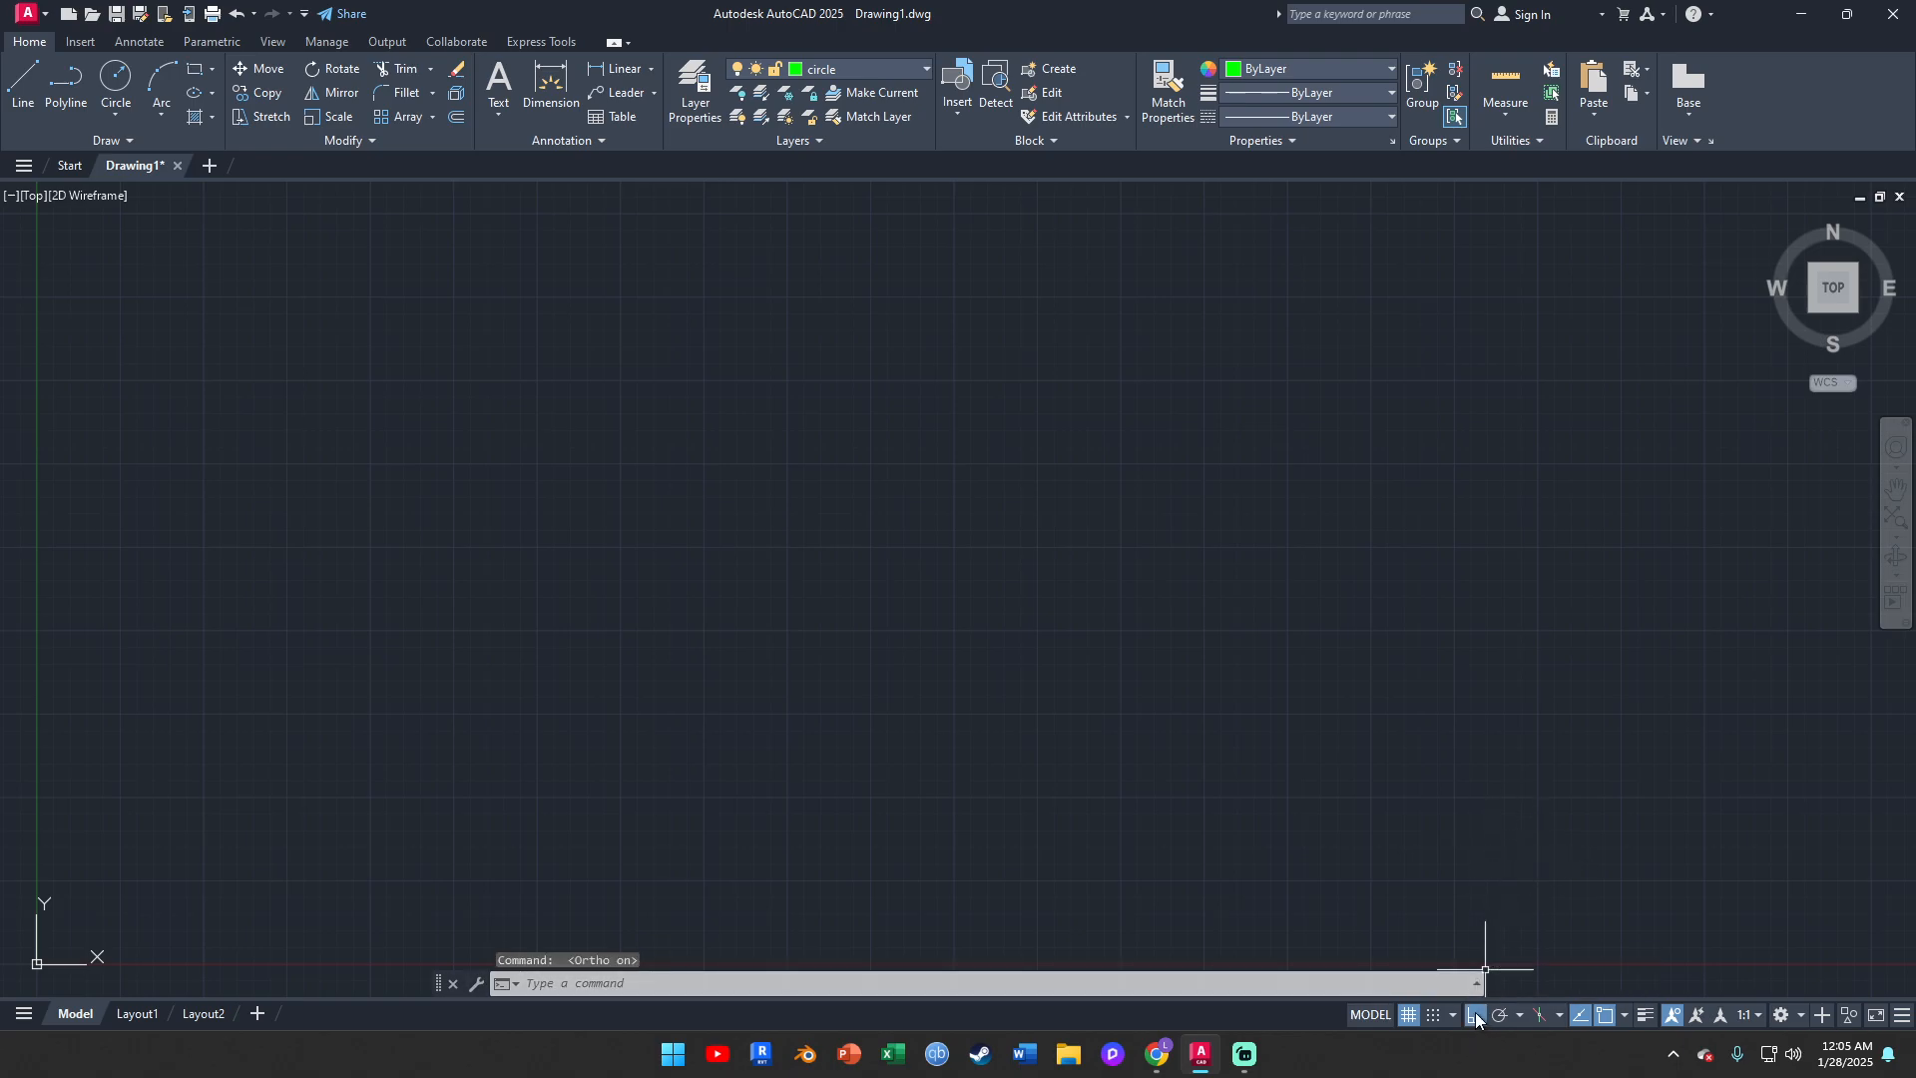
{"action": "left_click", "coordinate": [110, 117]}
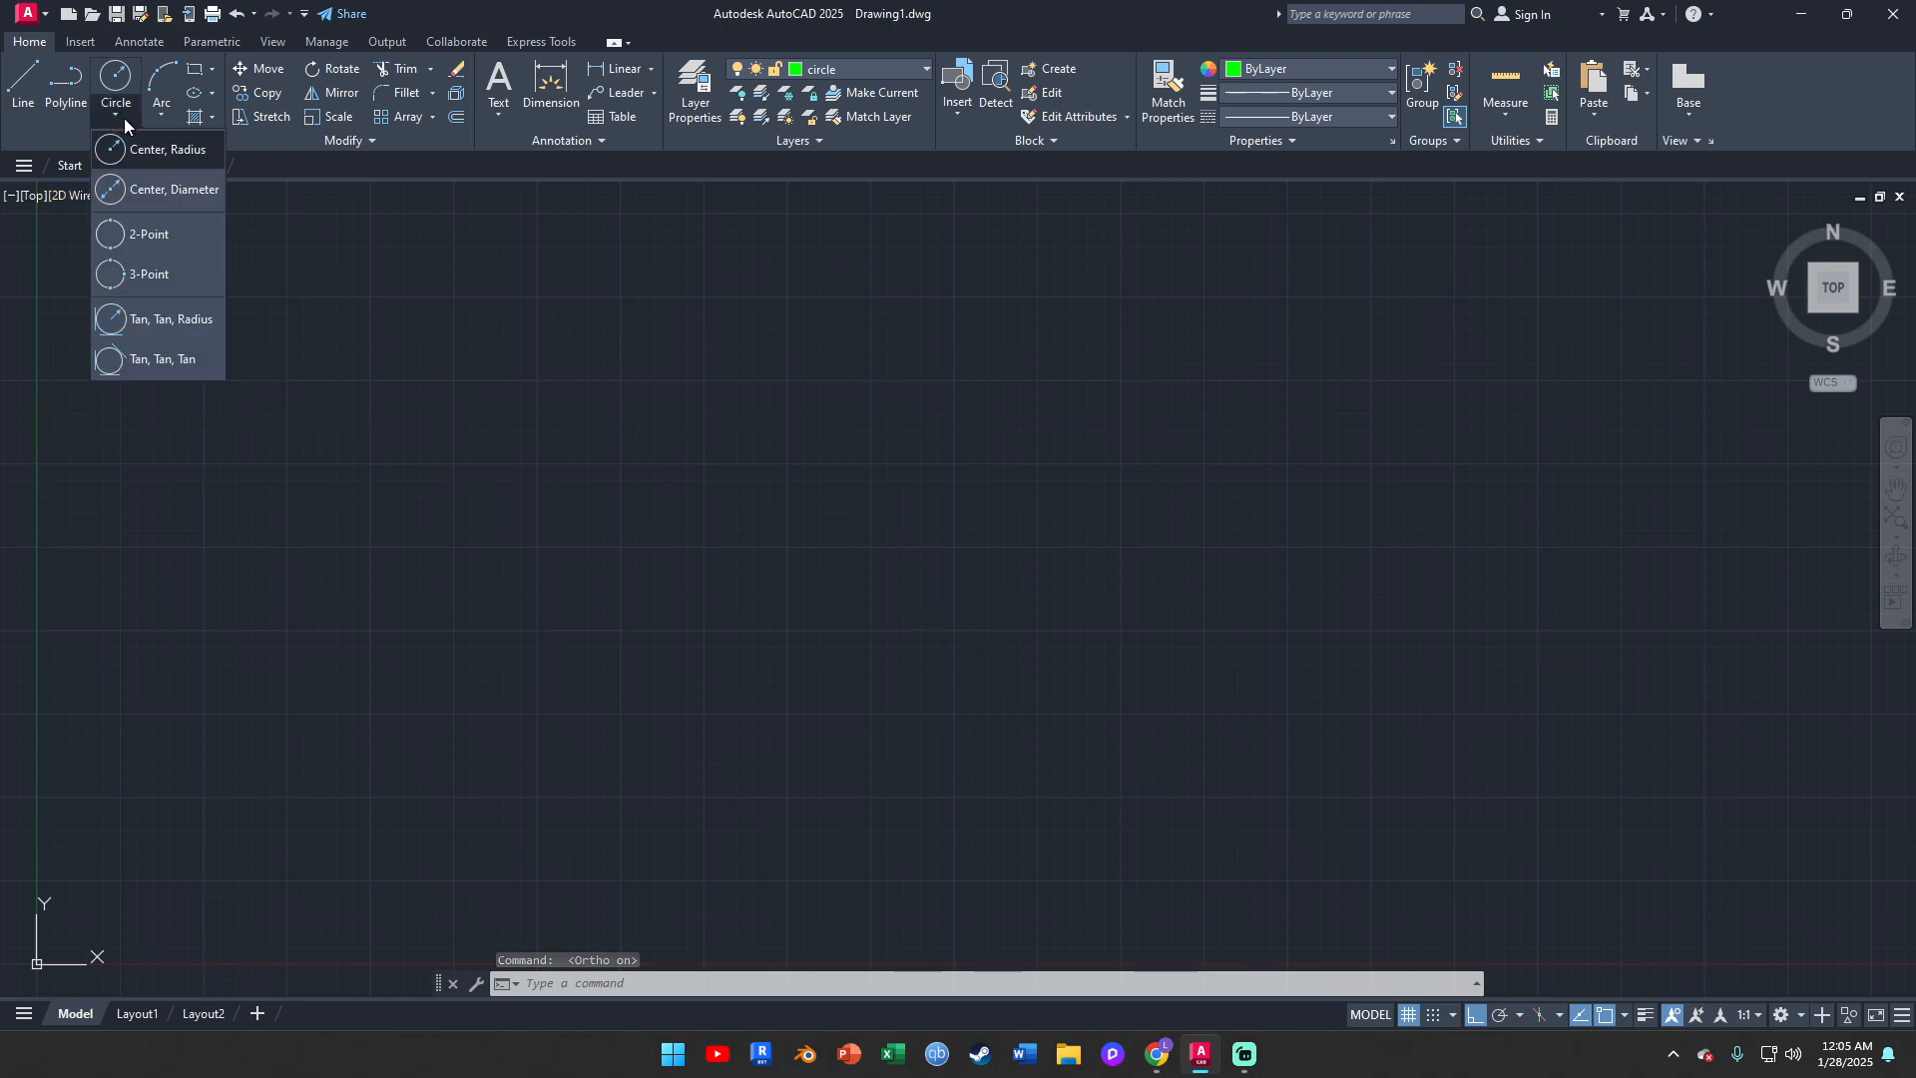
{"action": "left_click", "coordinate": [117, 114]}
{"action": "left_click", "coordinate": [117, 114]}
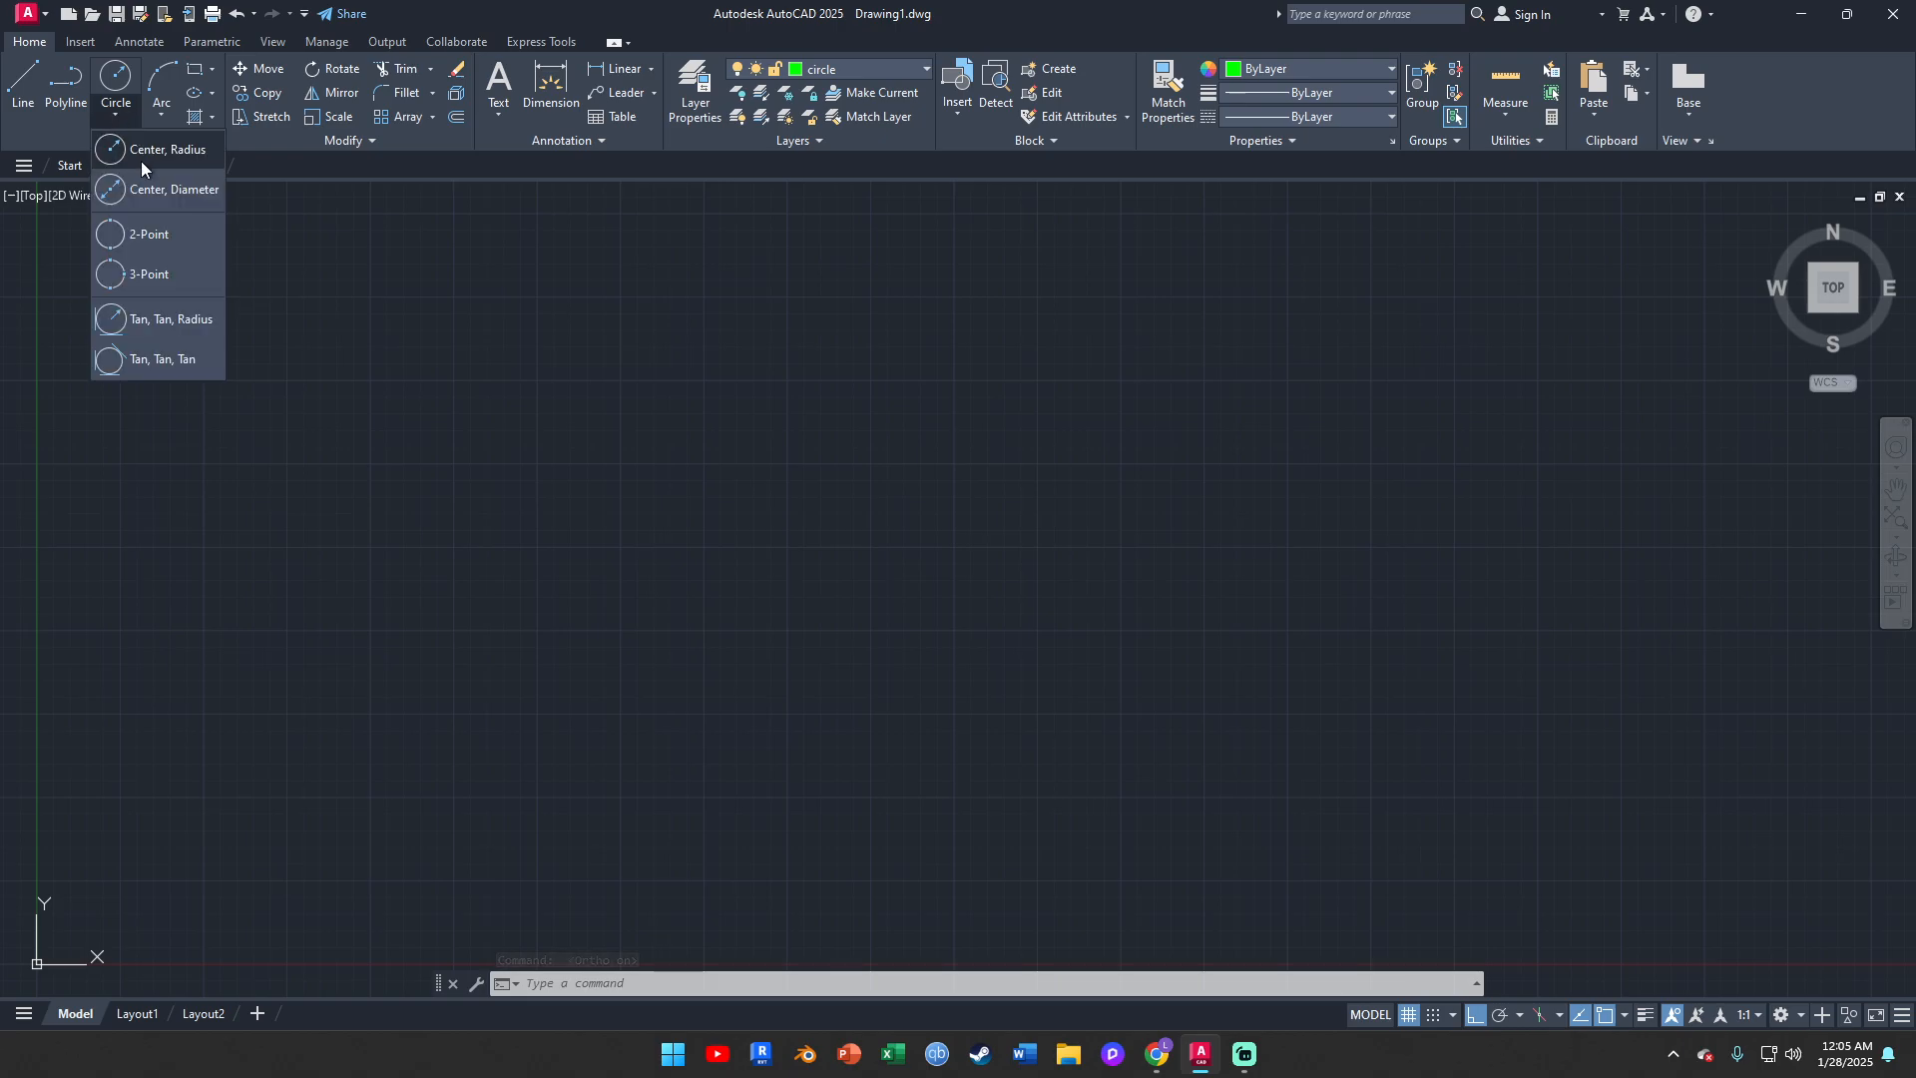
{"action": "left_click", "coordinate": [187, 191]}
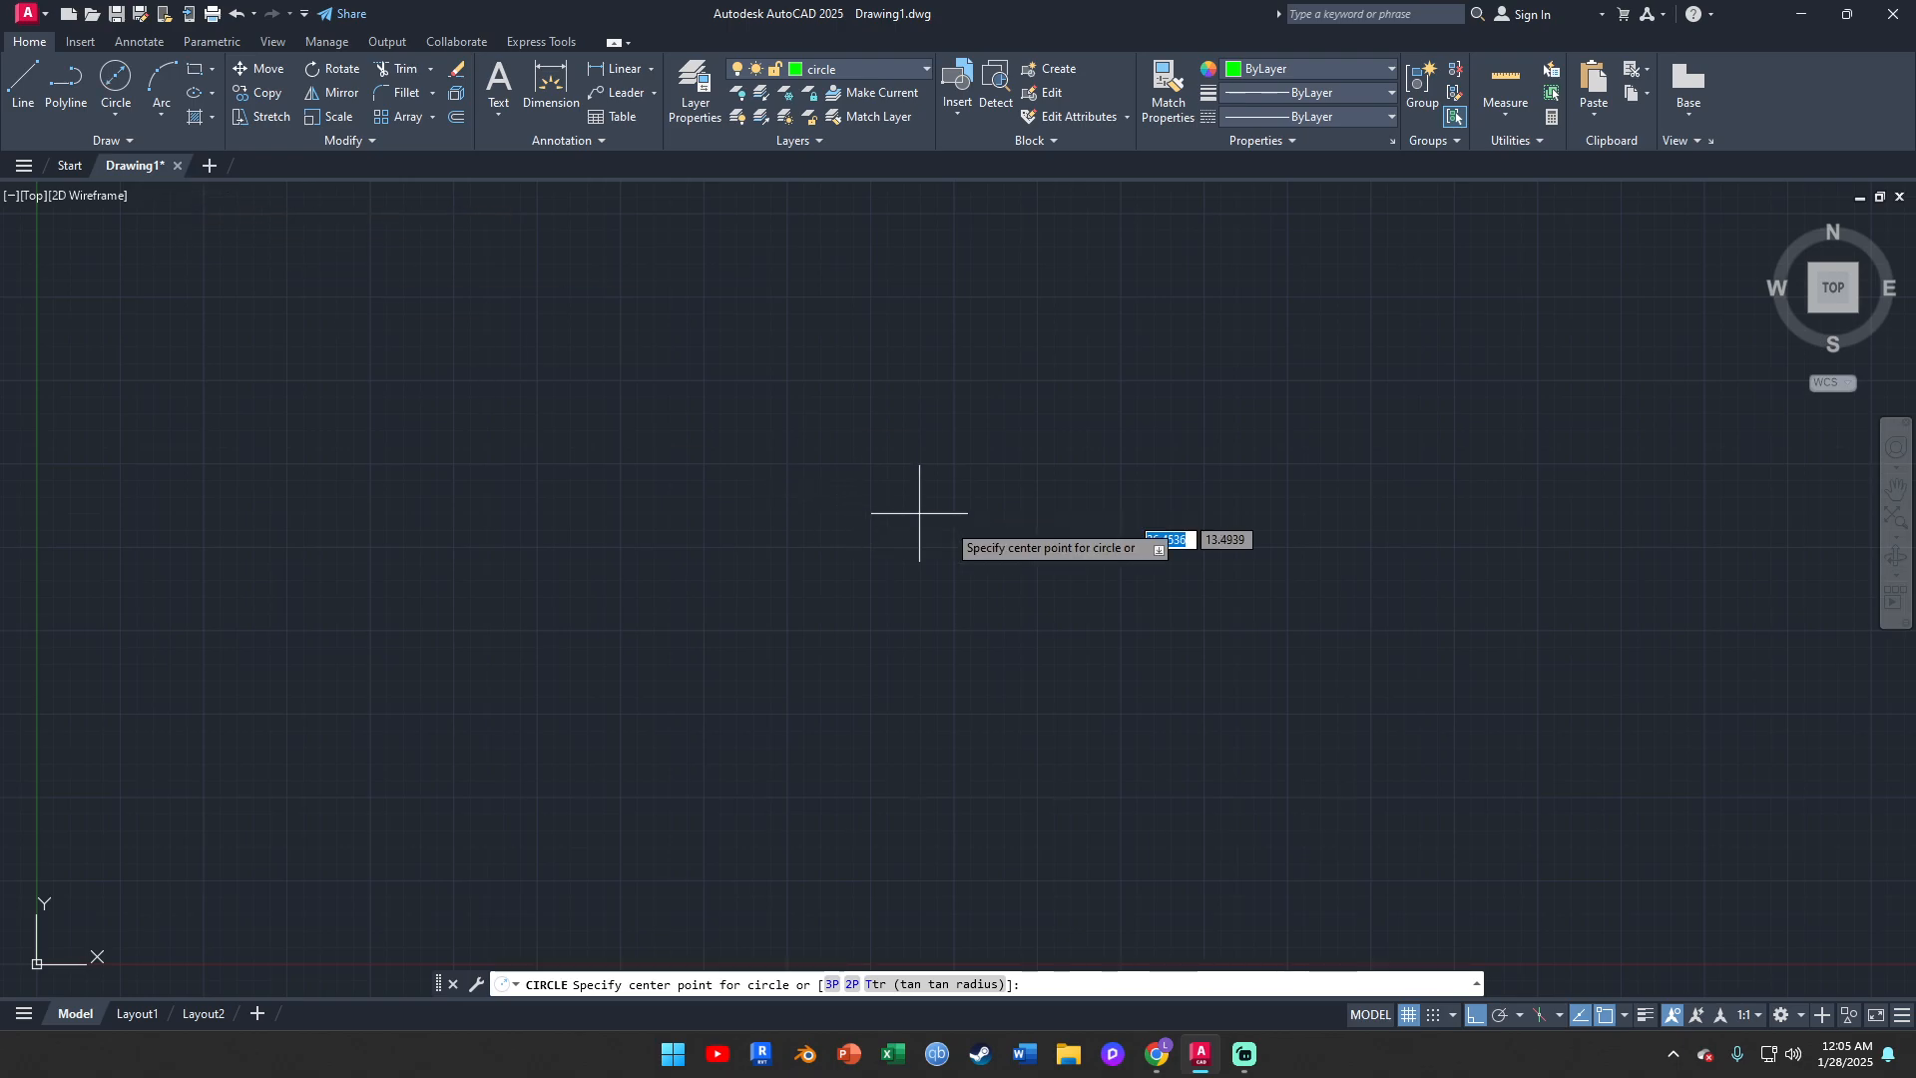
{"action": "left_click", "coordinate": [1108, 556]}
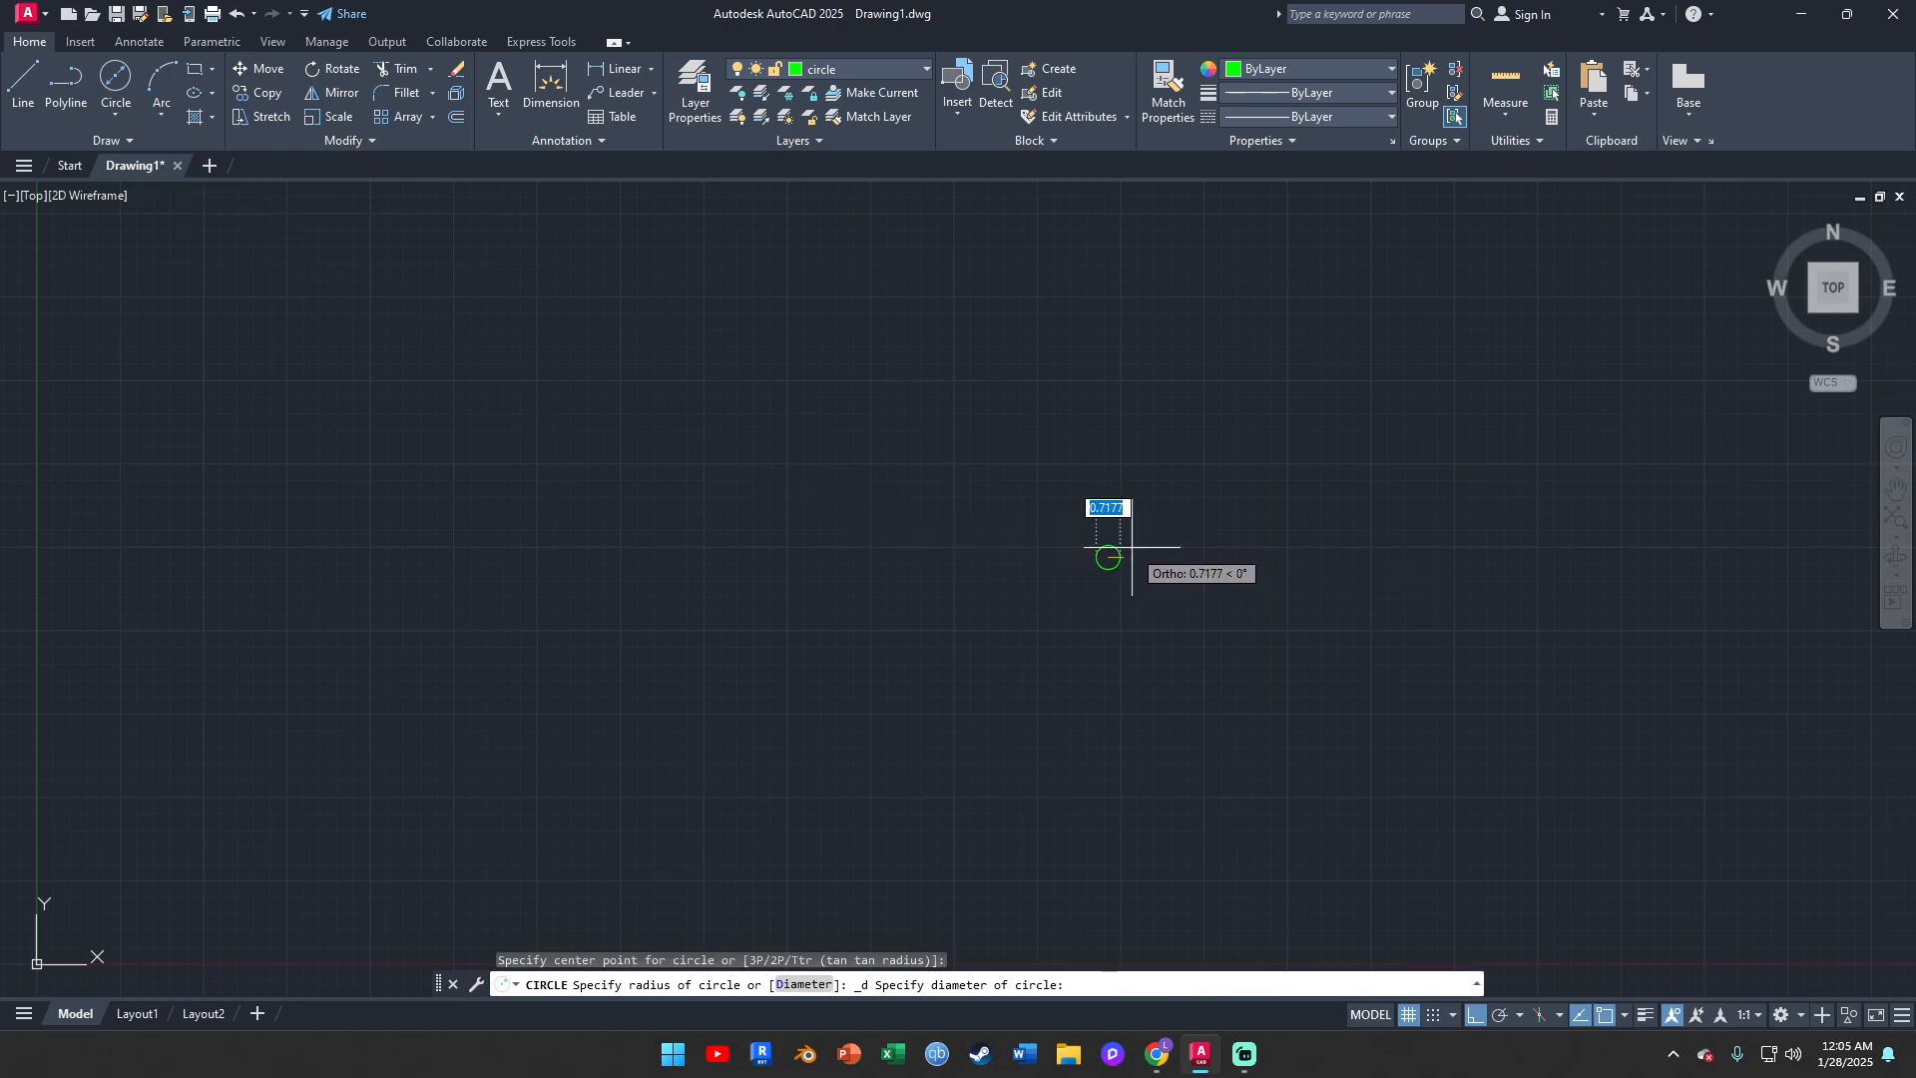
{"action": "key", "text": "Escape"}
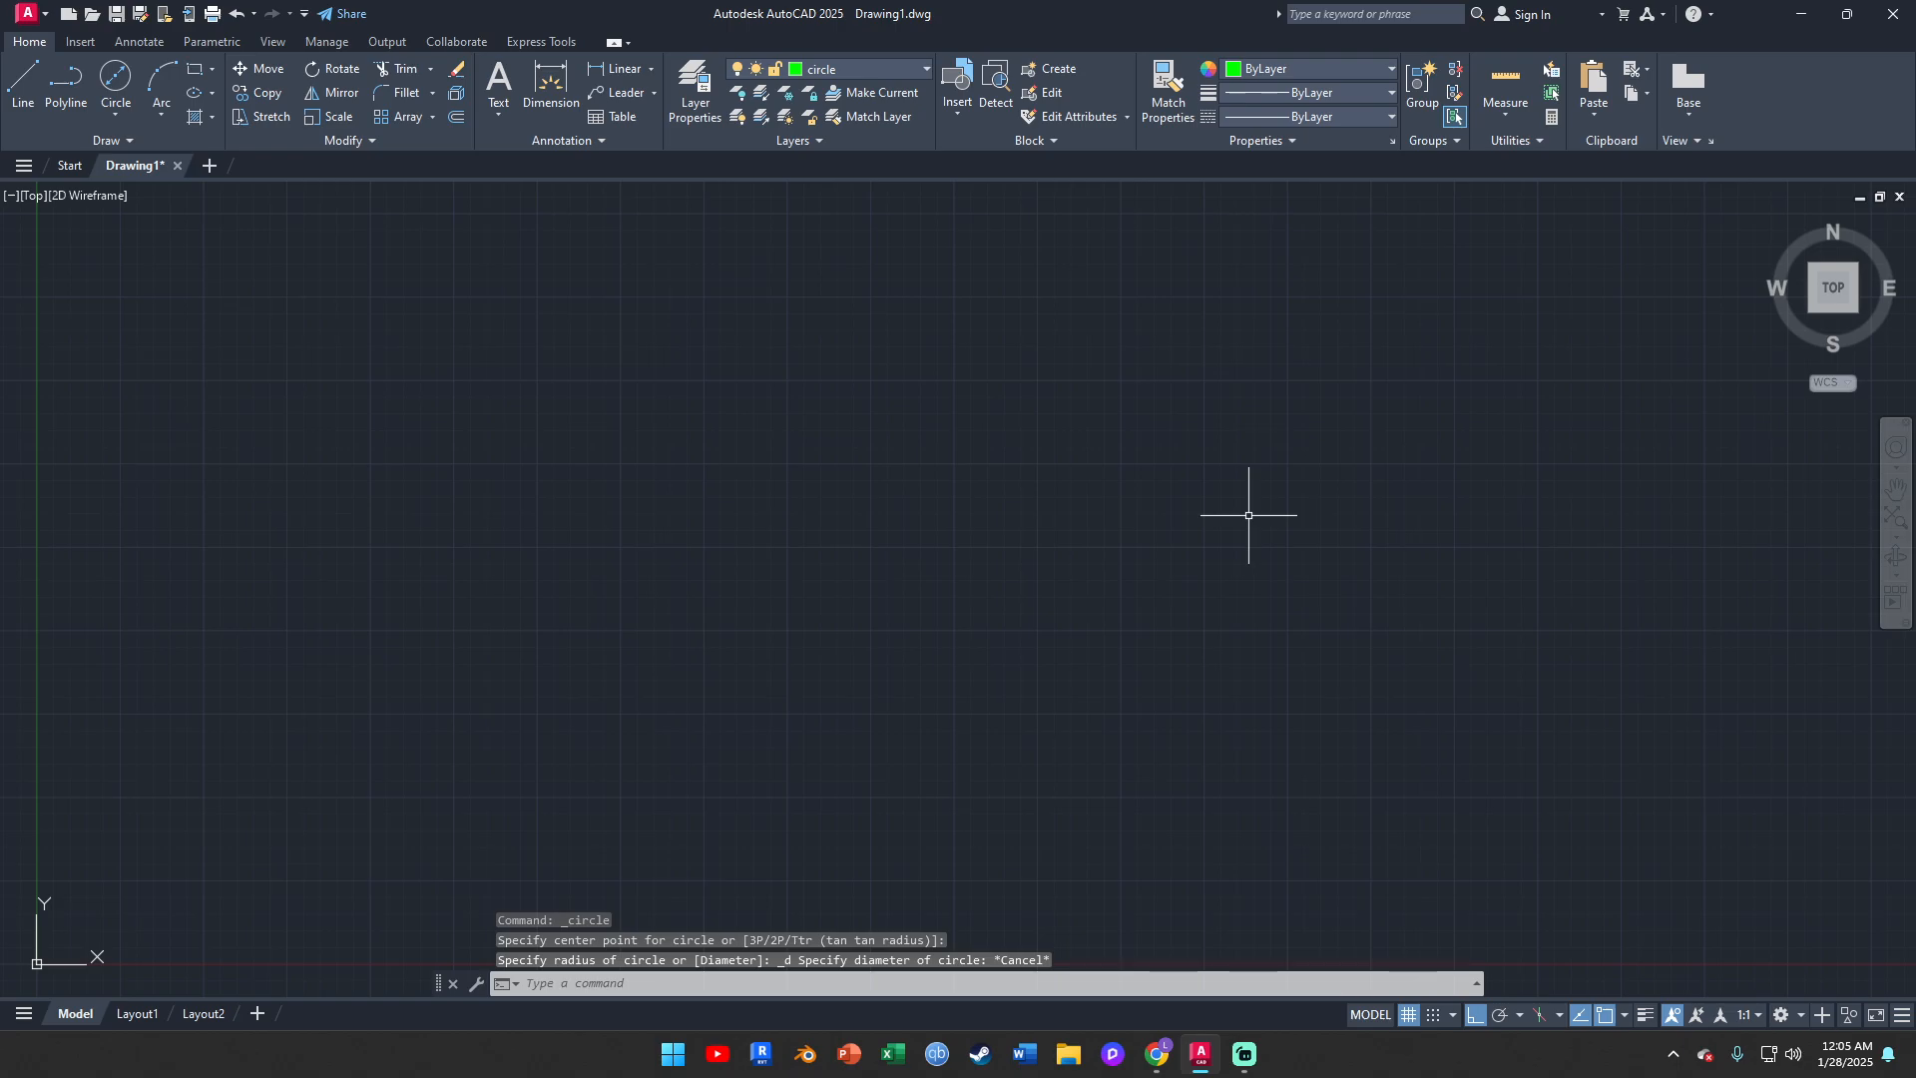
Set the drawing units' decimal length precision to 0, keeping millimeters as the insertion scale
{"action": "type", "text": "Unit"}
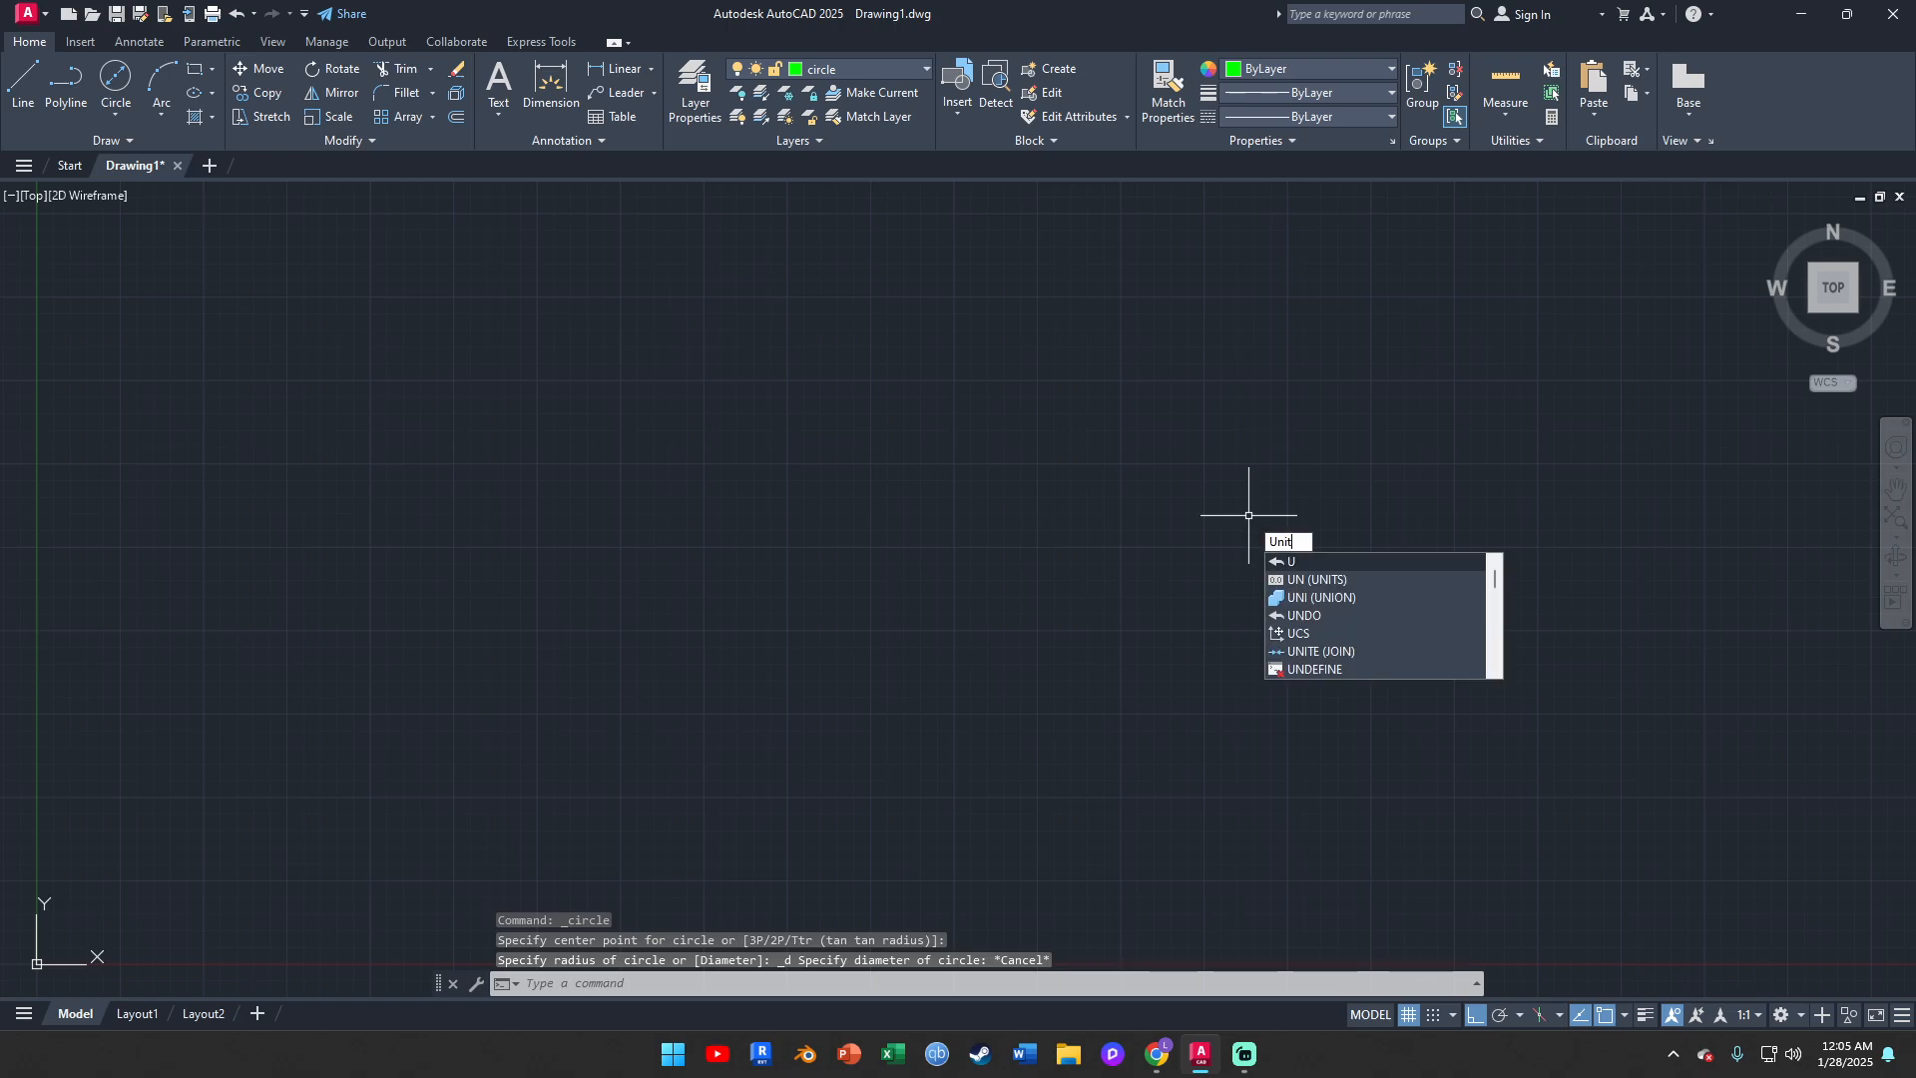
{"action": "type", "text": "s"}
{"action": "key", "text": "Return"}
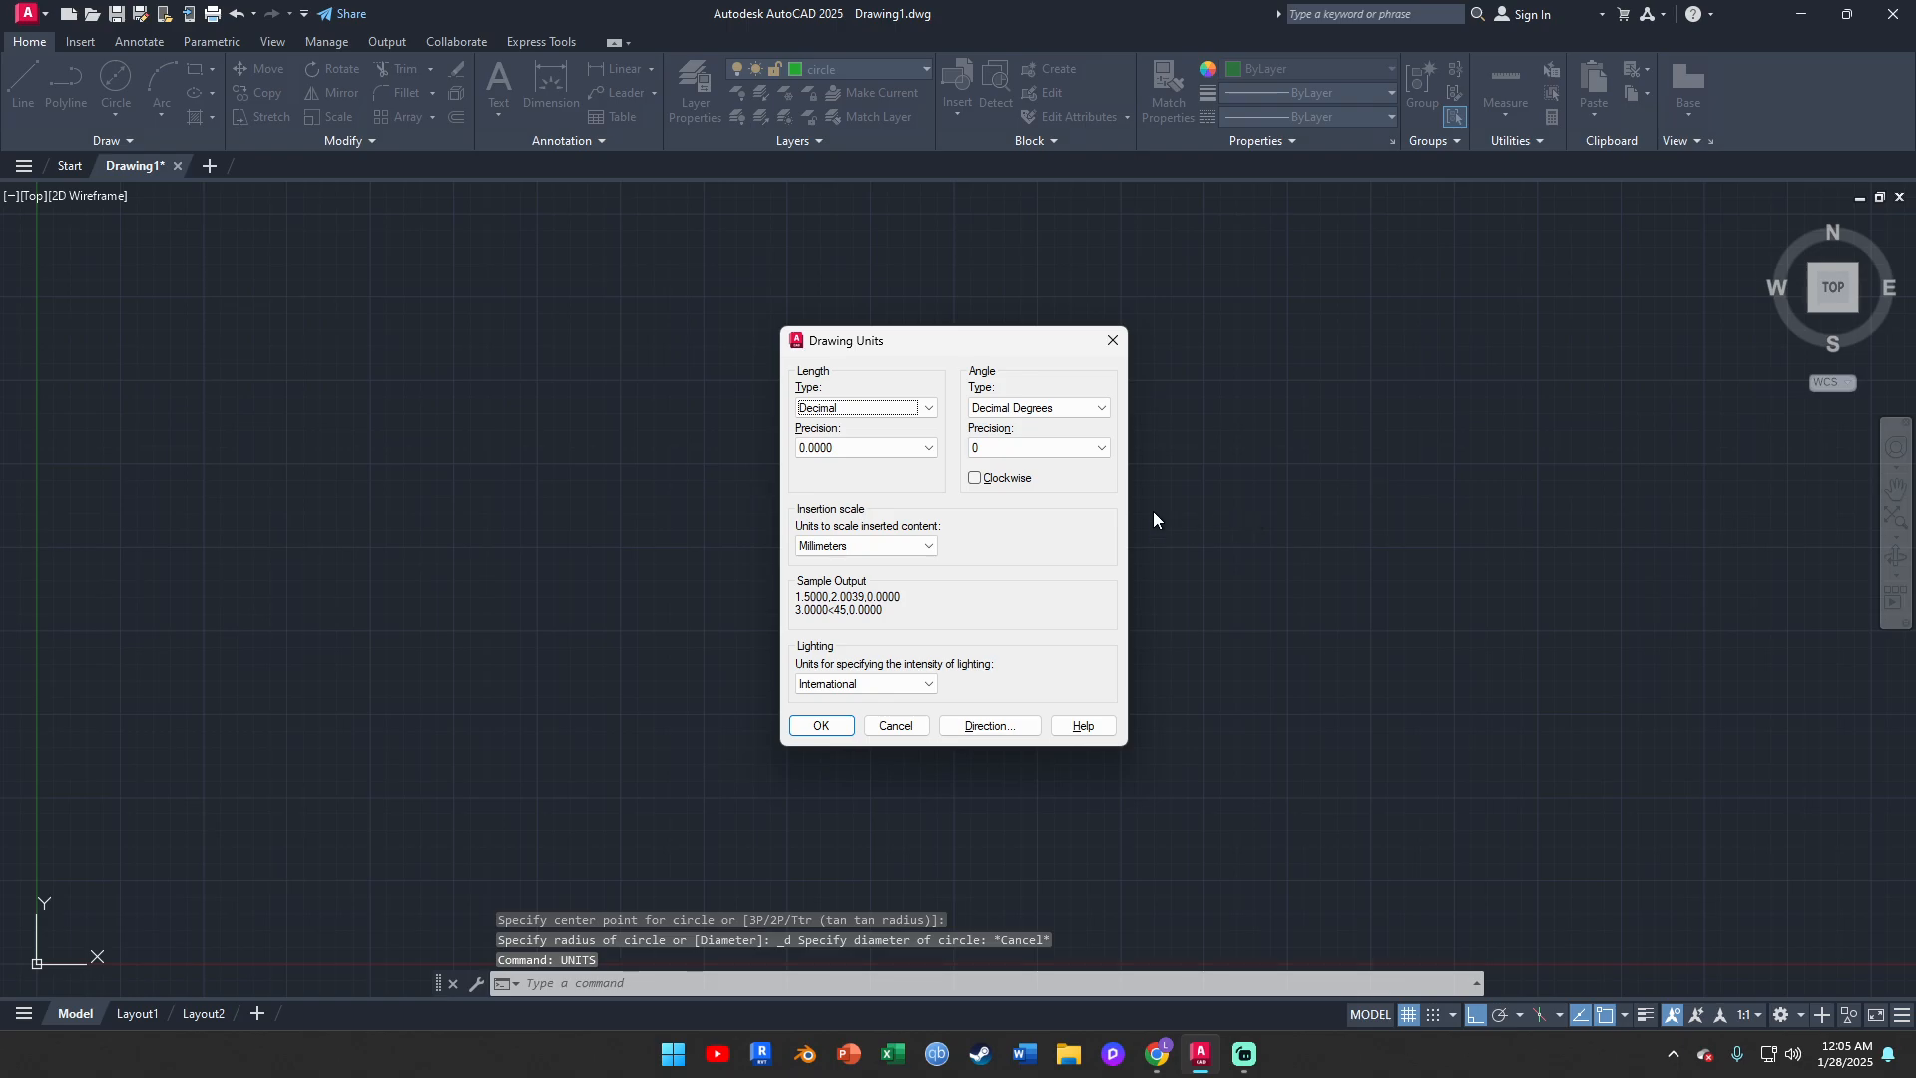
{"action": "left_click", "coordinate": [823, 457]}
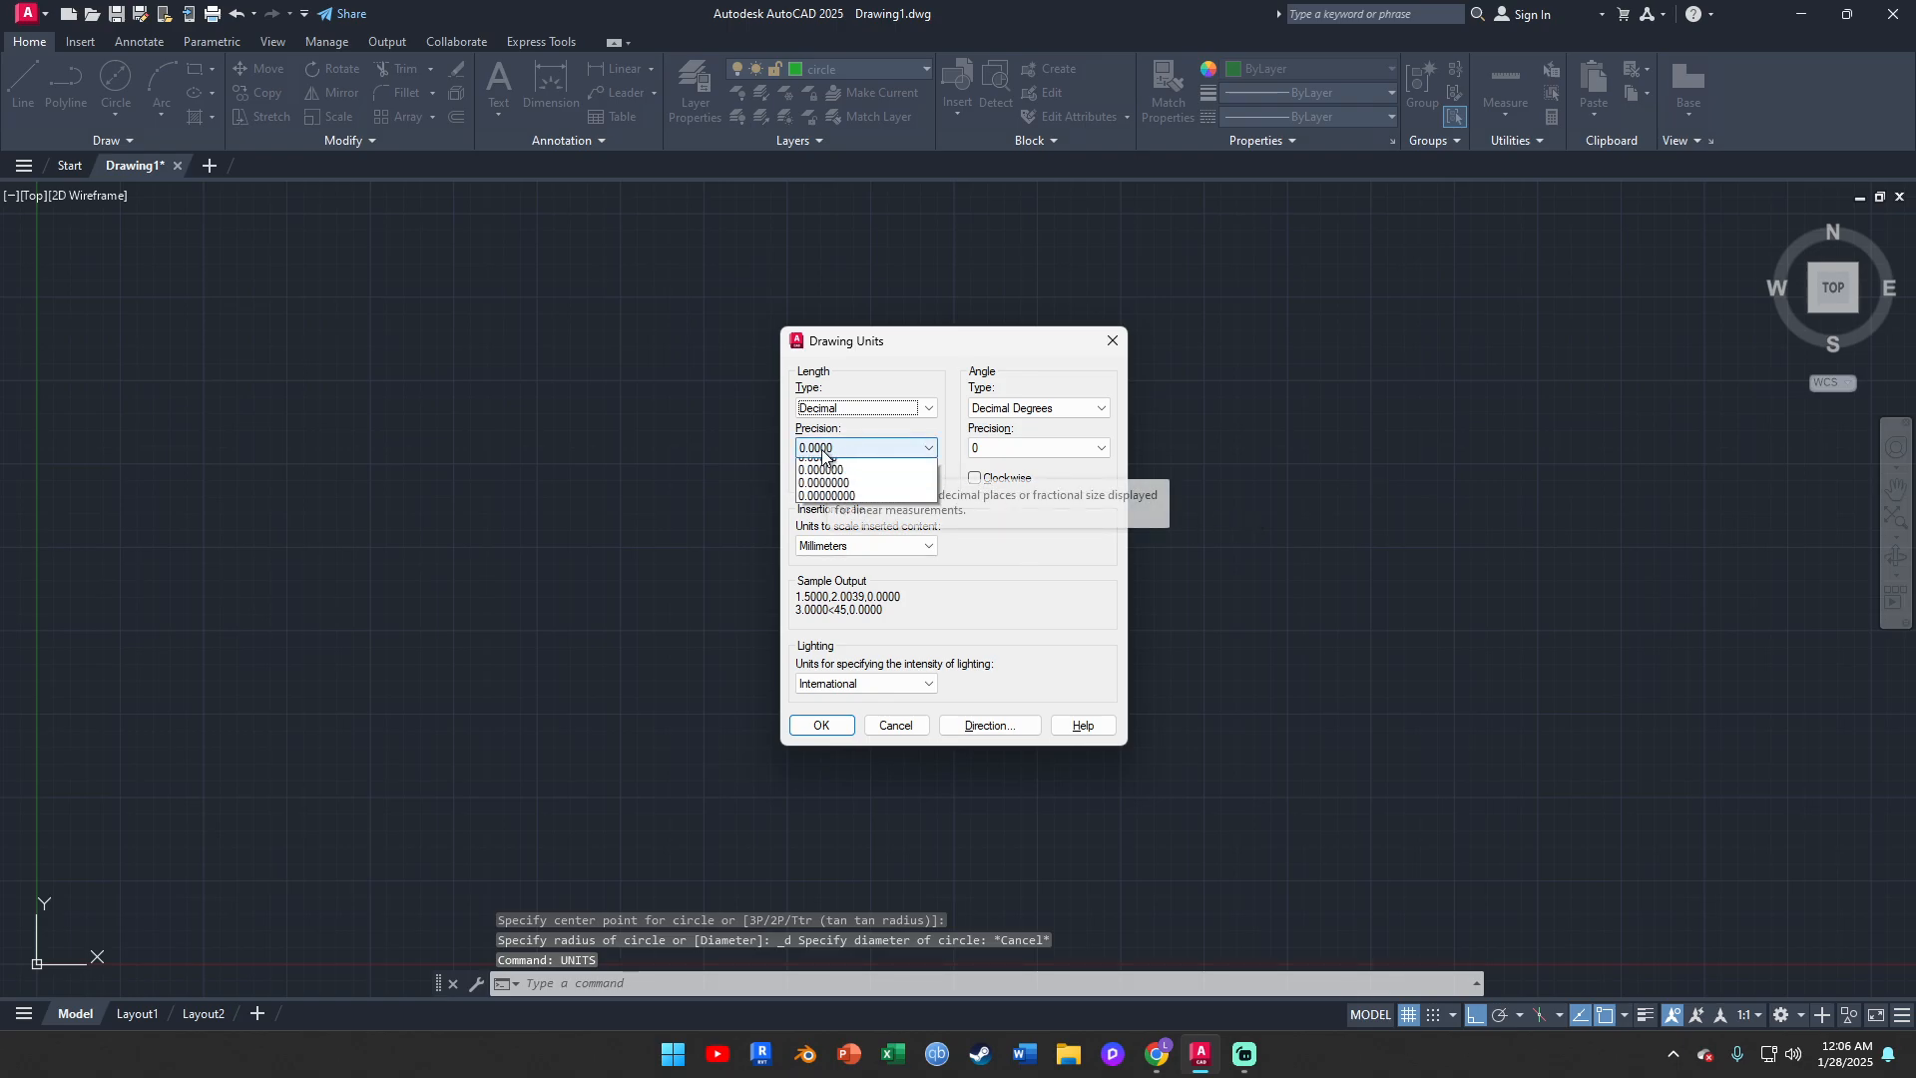
{"action": "left_click", "coordinate": [830, 465]}
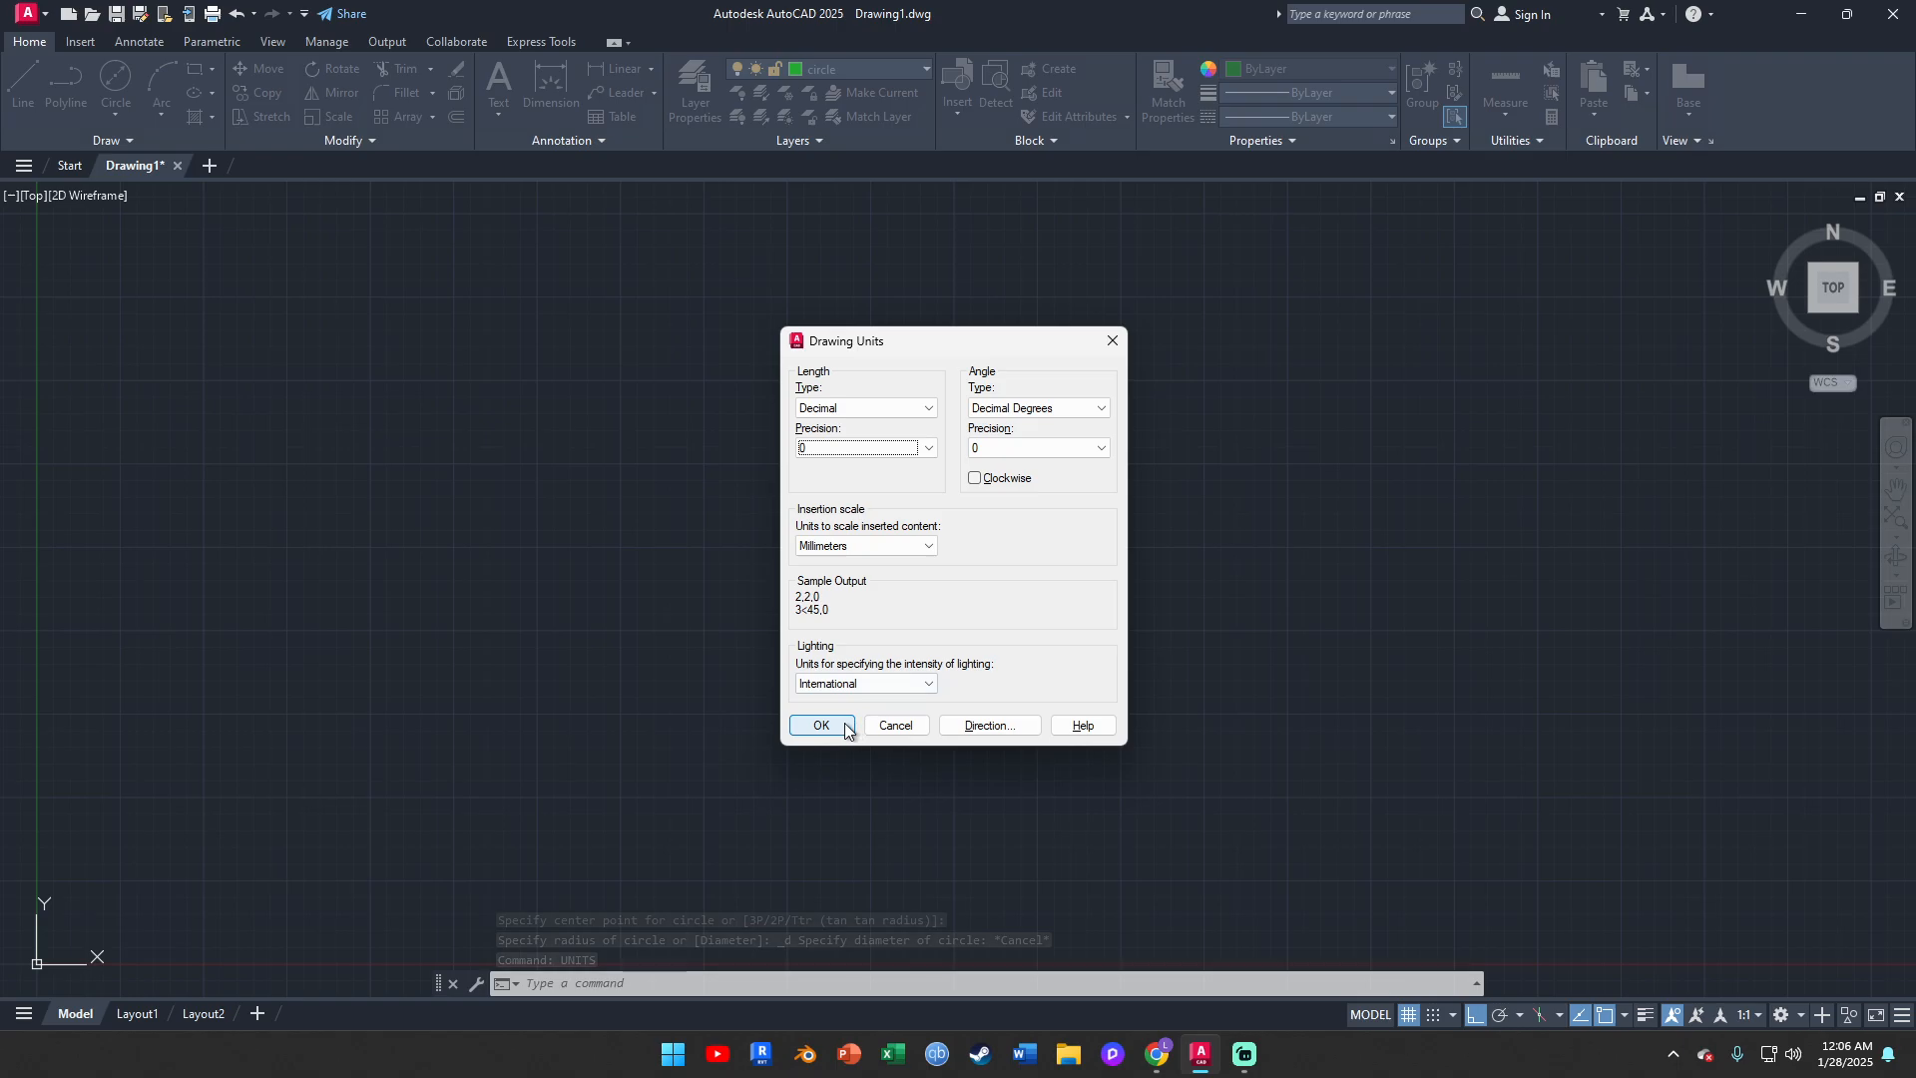
{"action": "left_click", "coordinate": [823, 455]}
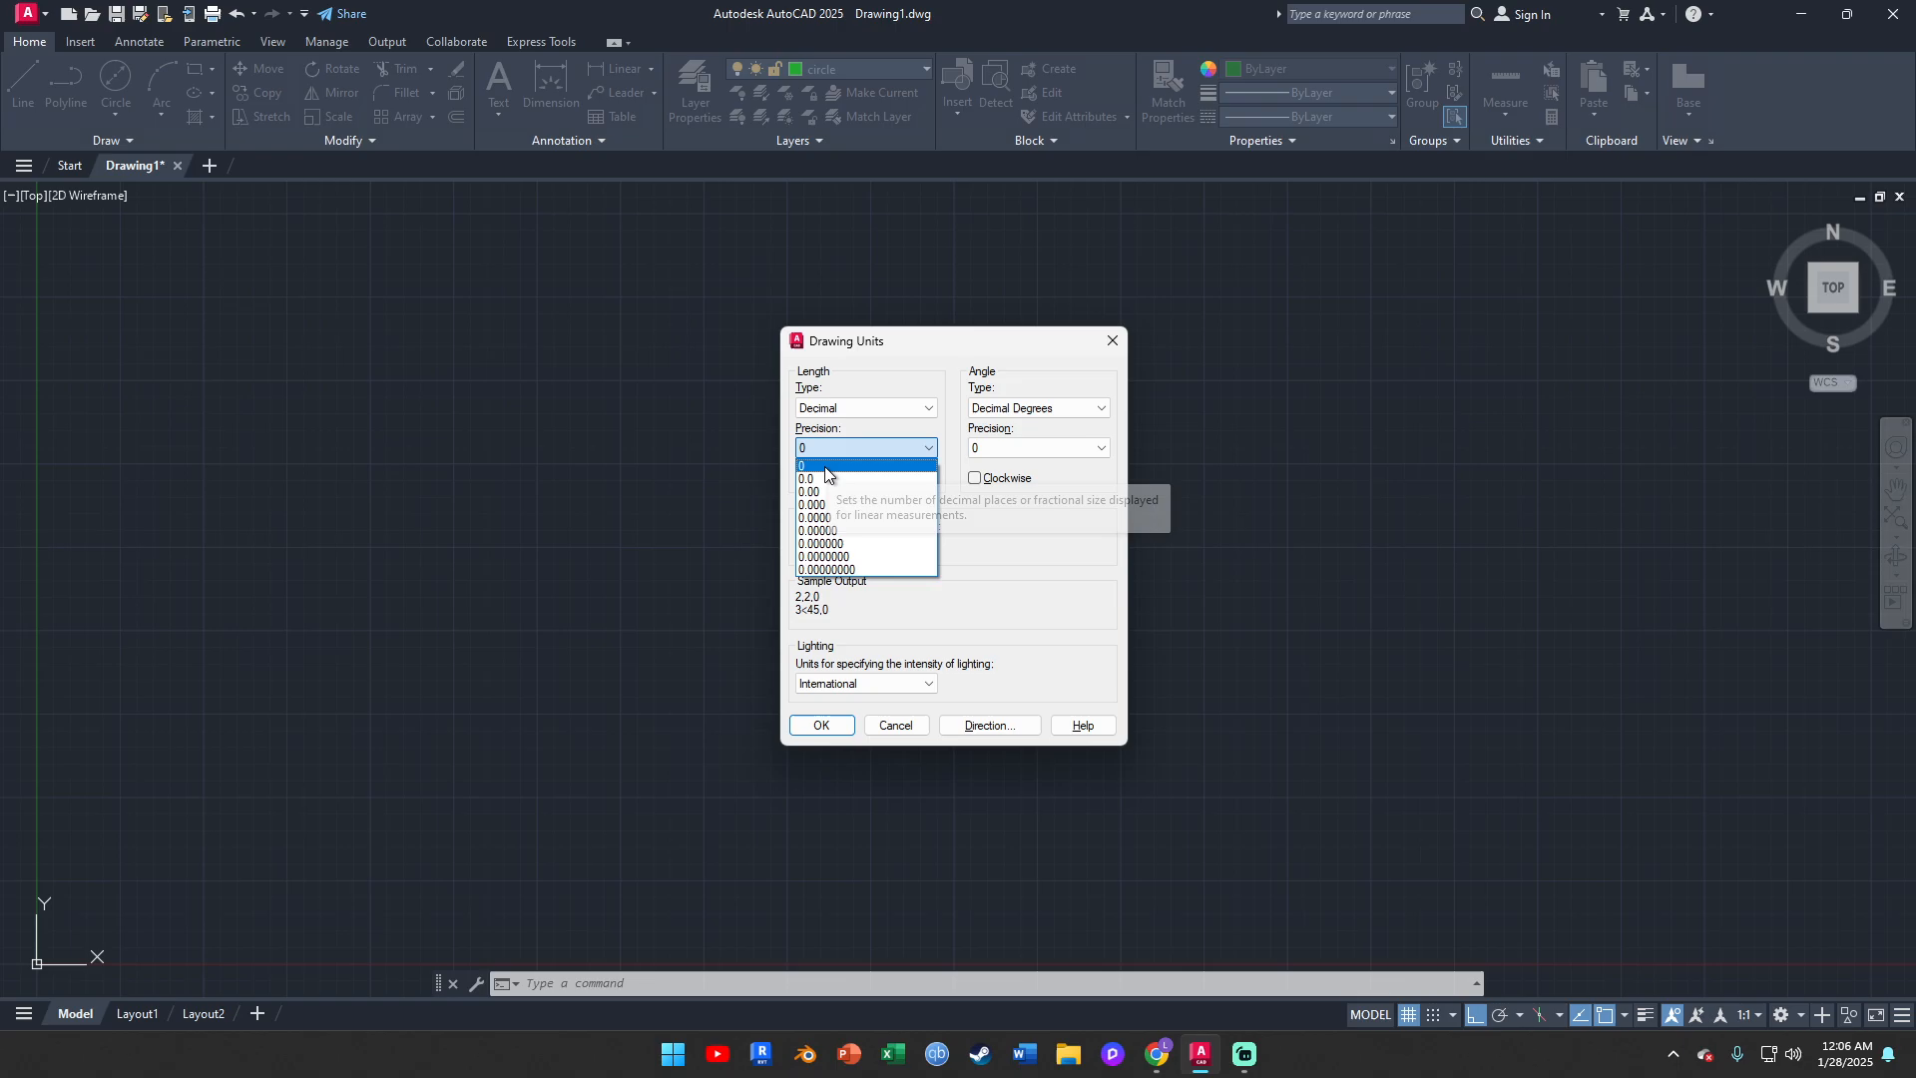
{"action": "left_click", "coordinate": [825, 465]}
{"action": "left_click", "coordinate": [824, 727]}
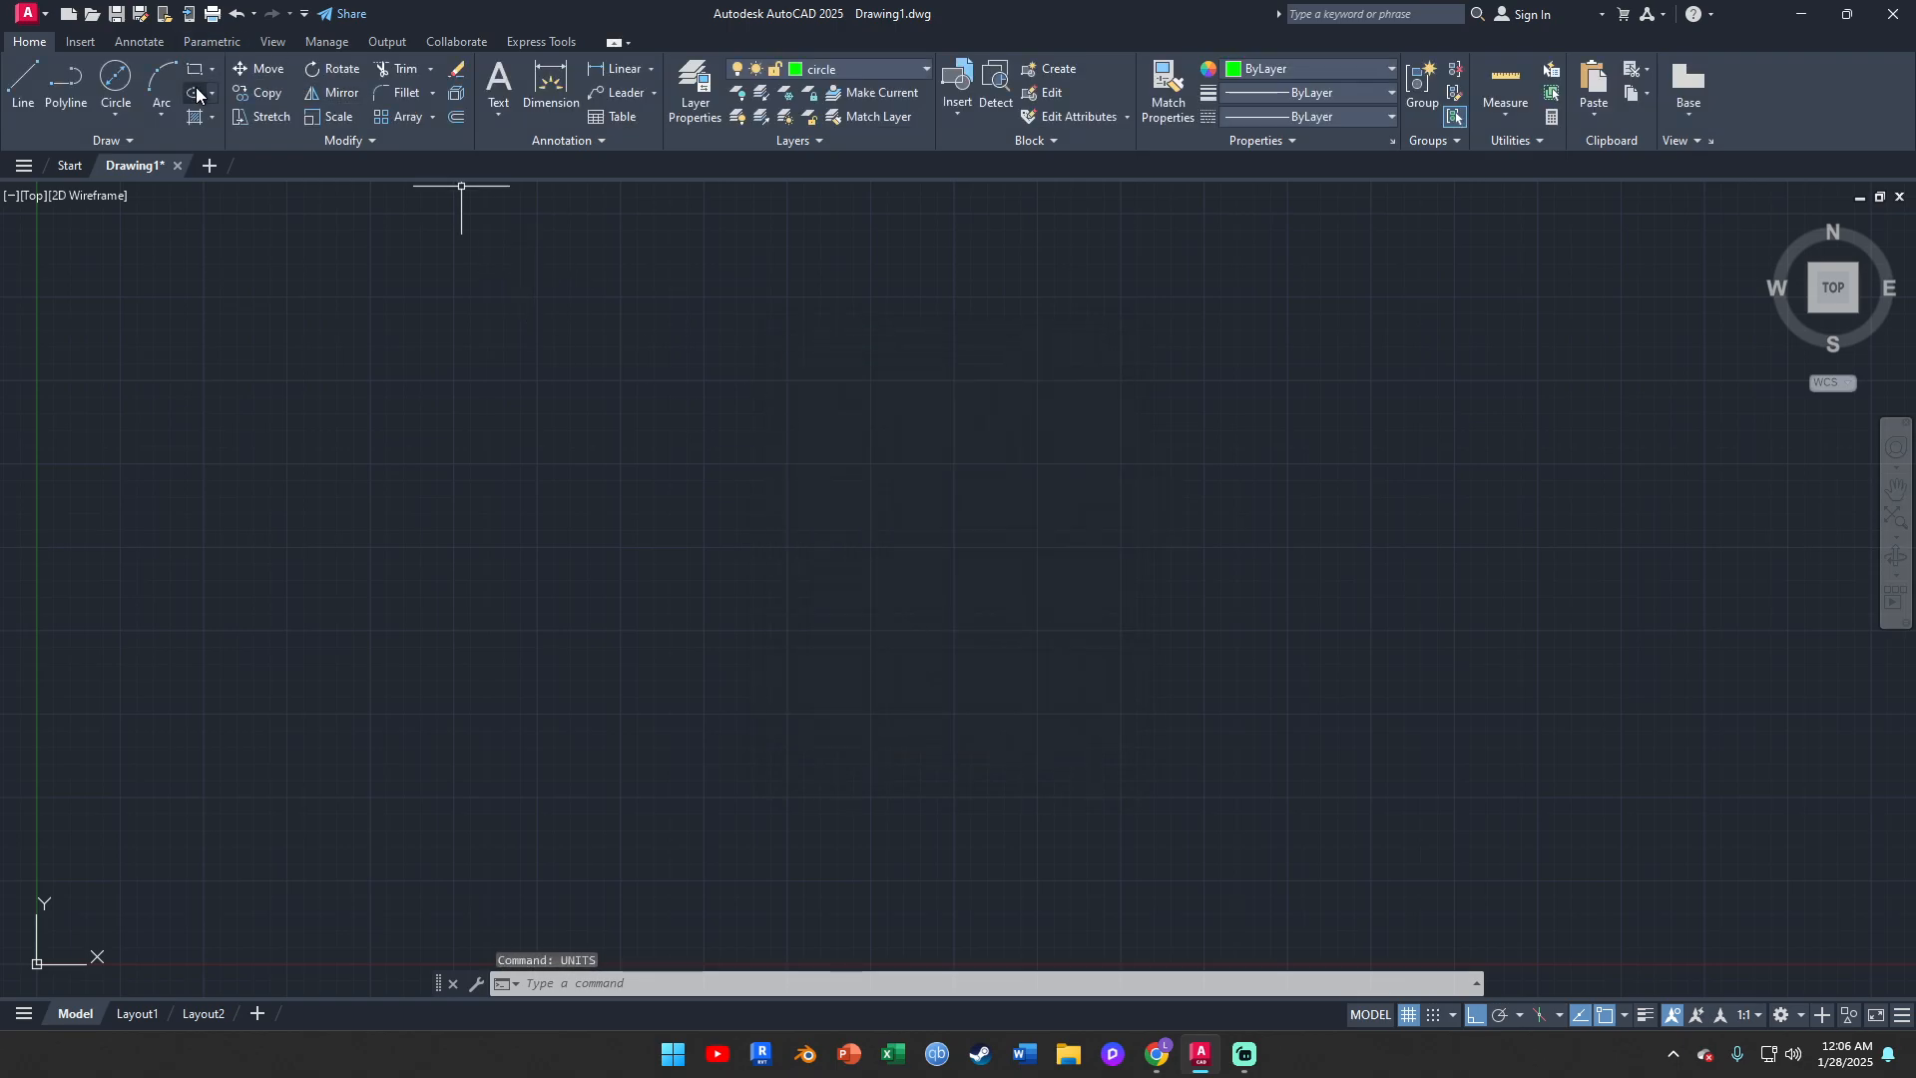
Draw a circle with a diameter of 20 mm to the upper right of the origin, using the Center, Diameter method
{"action": "left_click", "coordinate": [136, 114]}
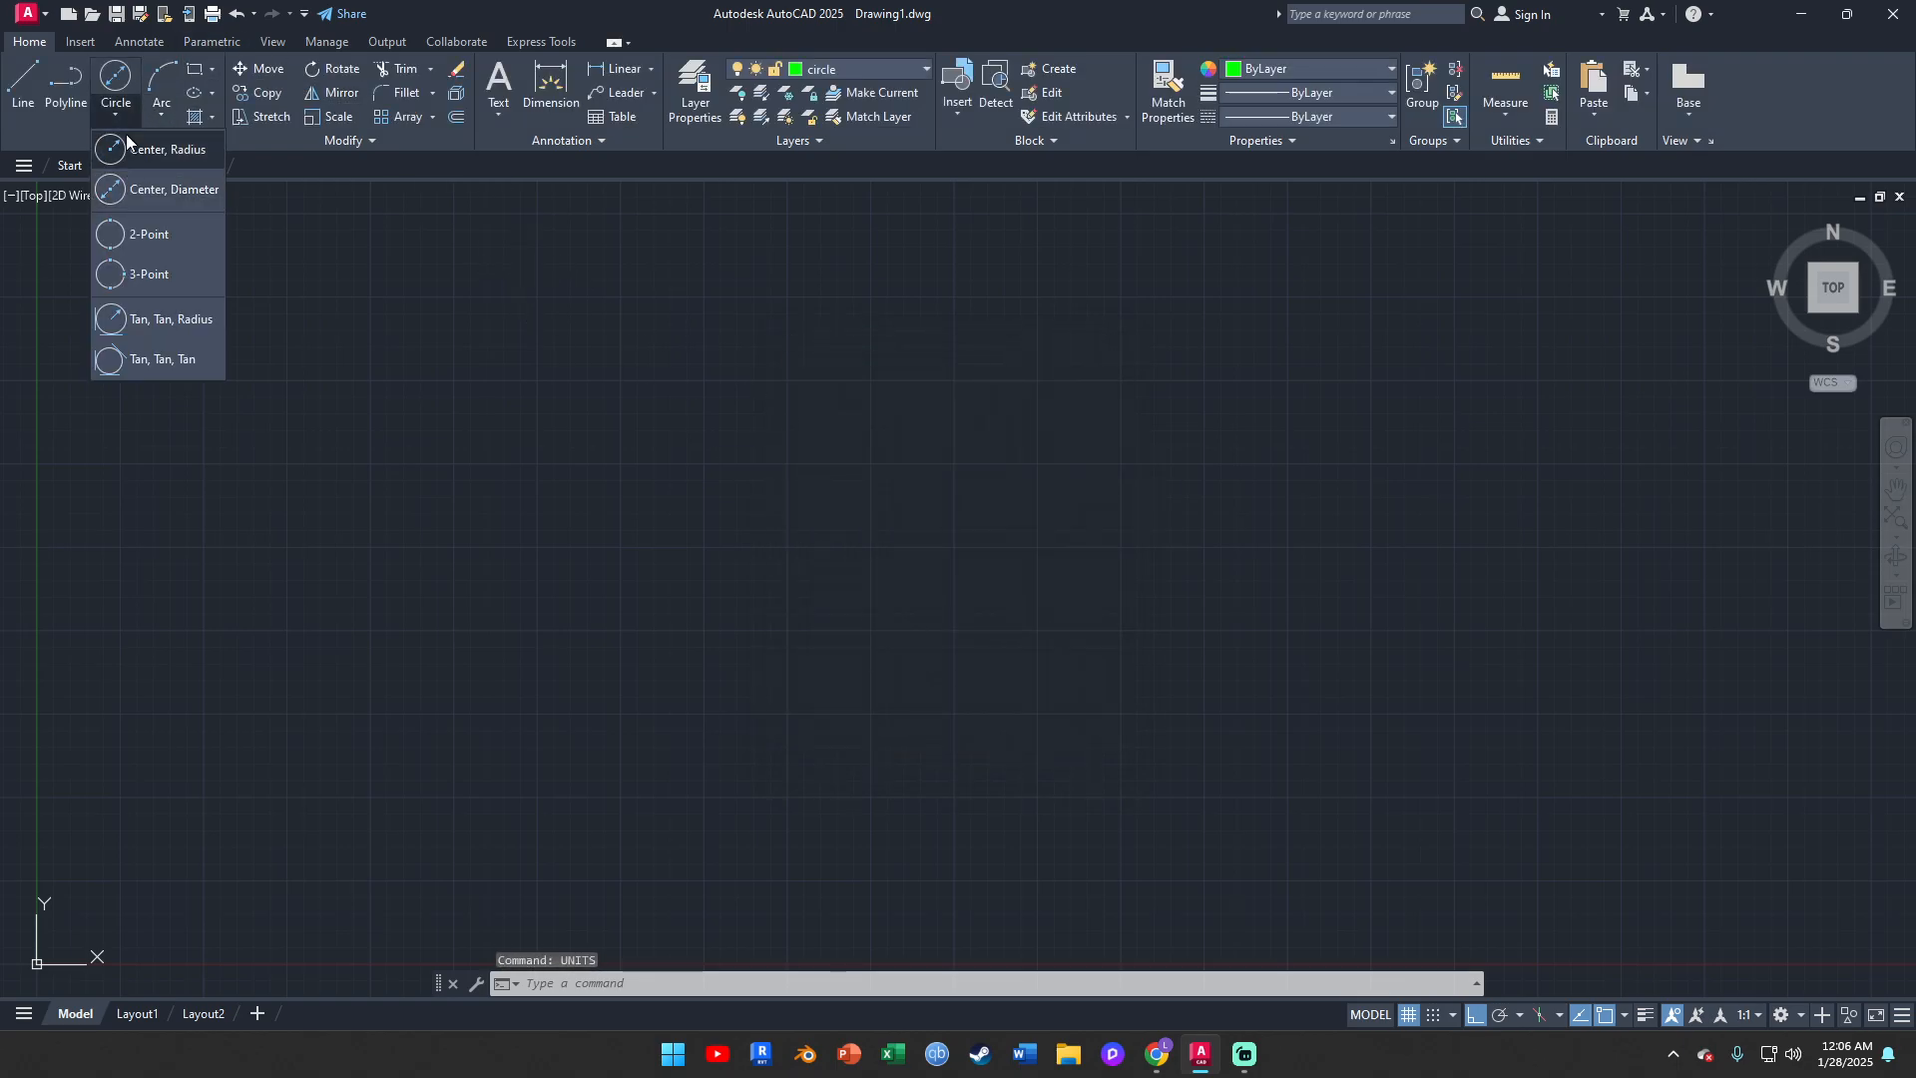
{"action": "left_click", "coordinate": [178, 190]}
{"action": "left_click", "coordinate": [970, 582]}
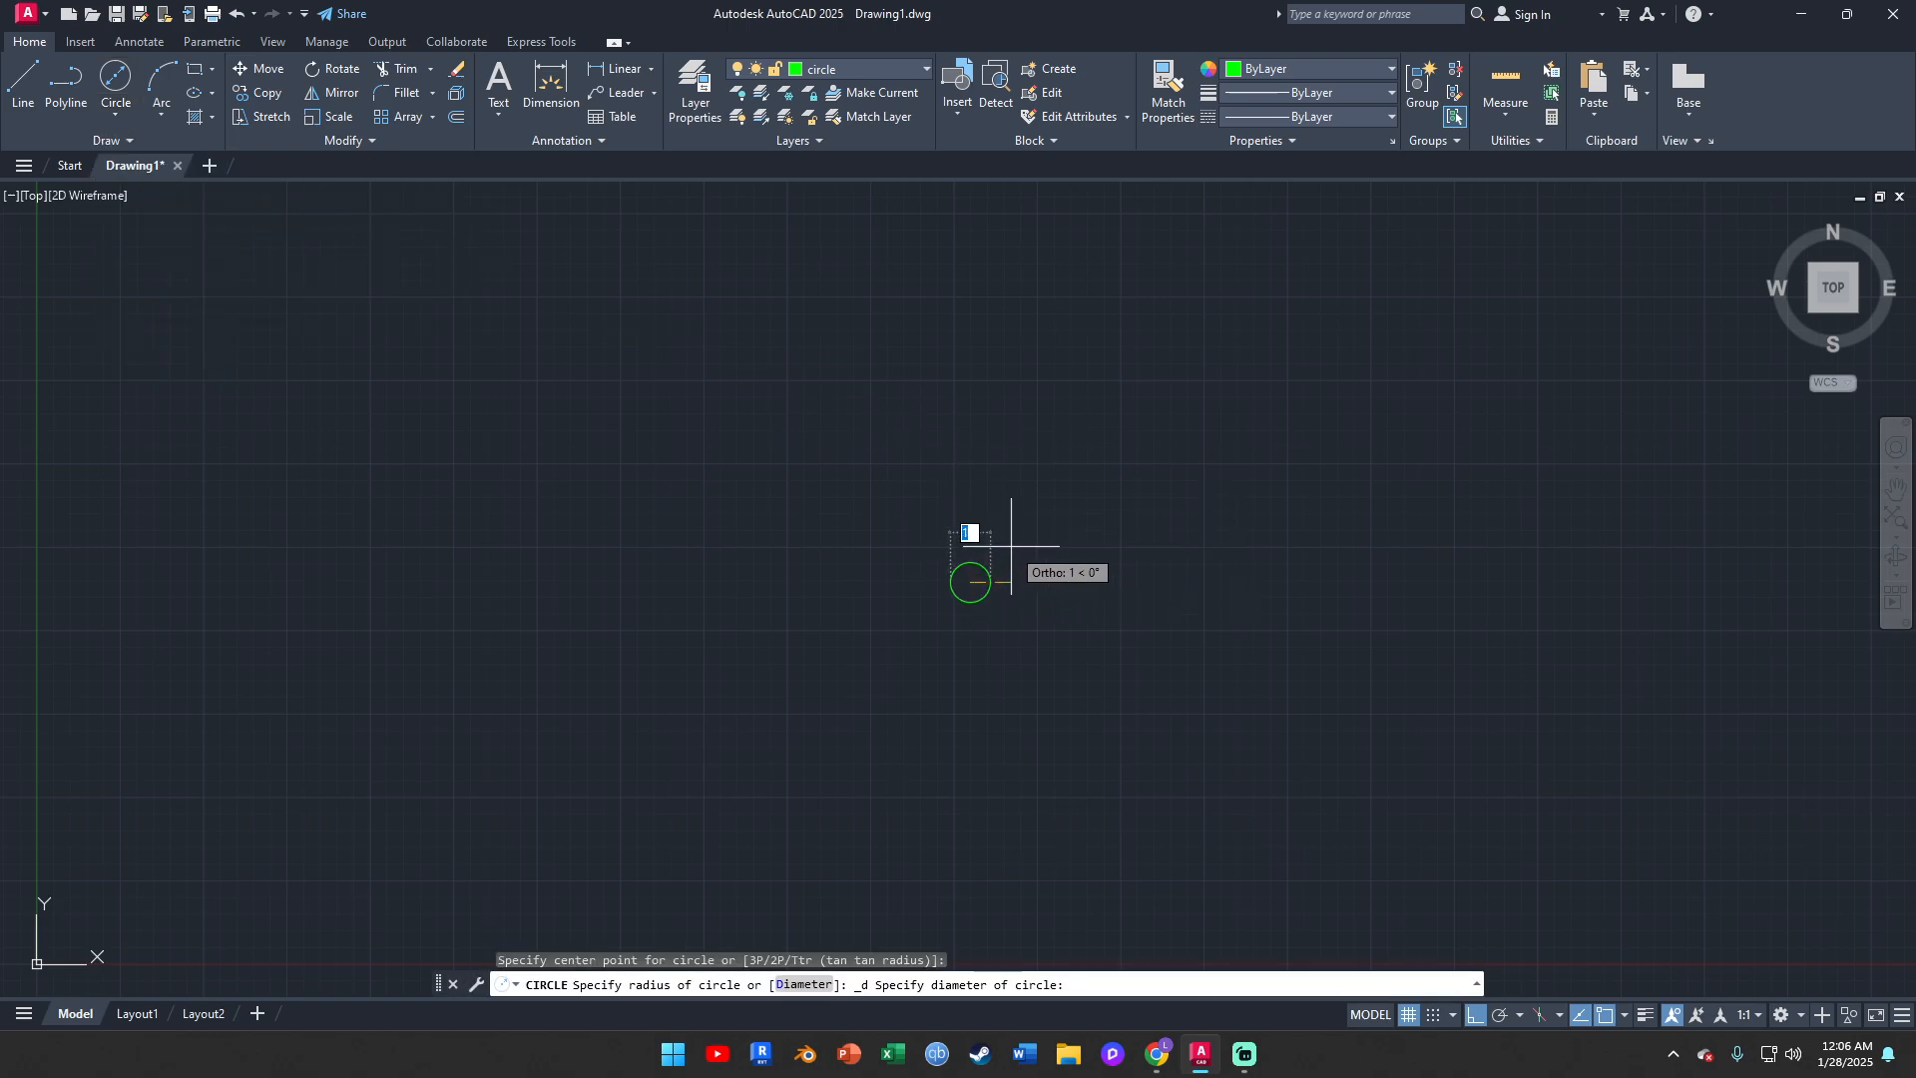
{"action": "scroll", "coordinate": [1184, 479], "scroll_direction": "down", "scroll_amount": 2}
{"action": "middle_click_drag", "start_coordinate": [1091, 509], "coordinate": [1247, 548]}
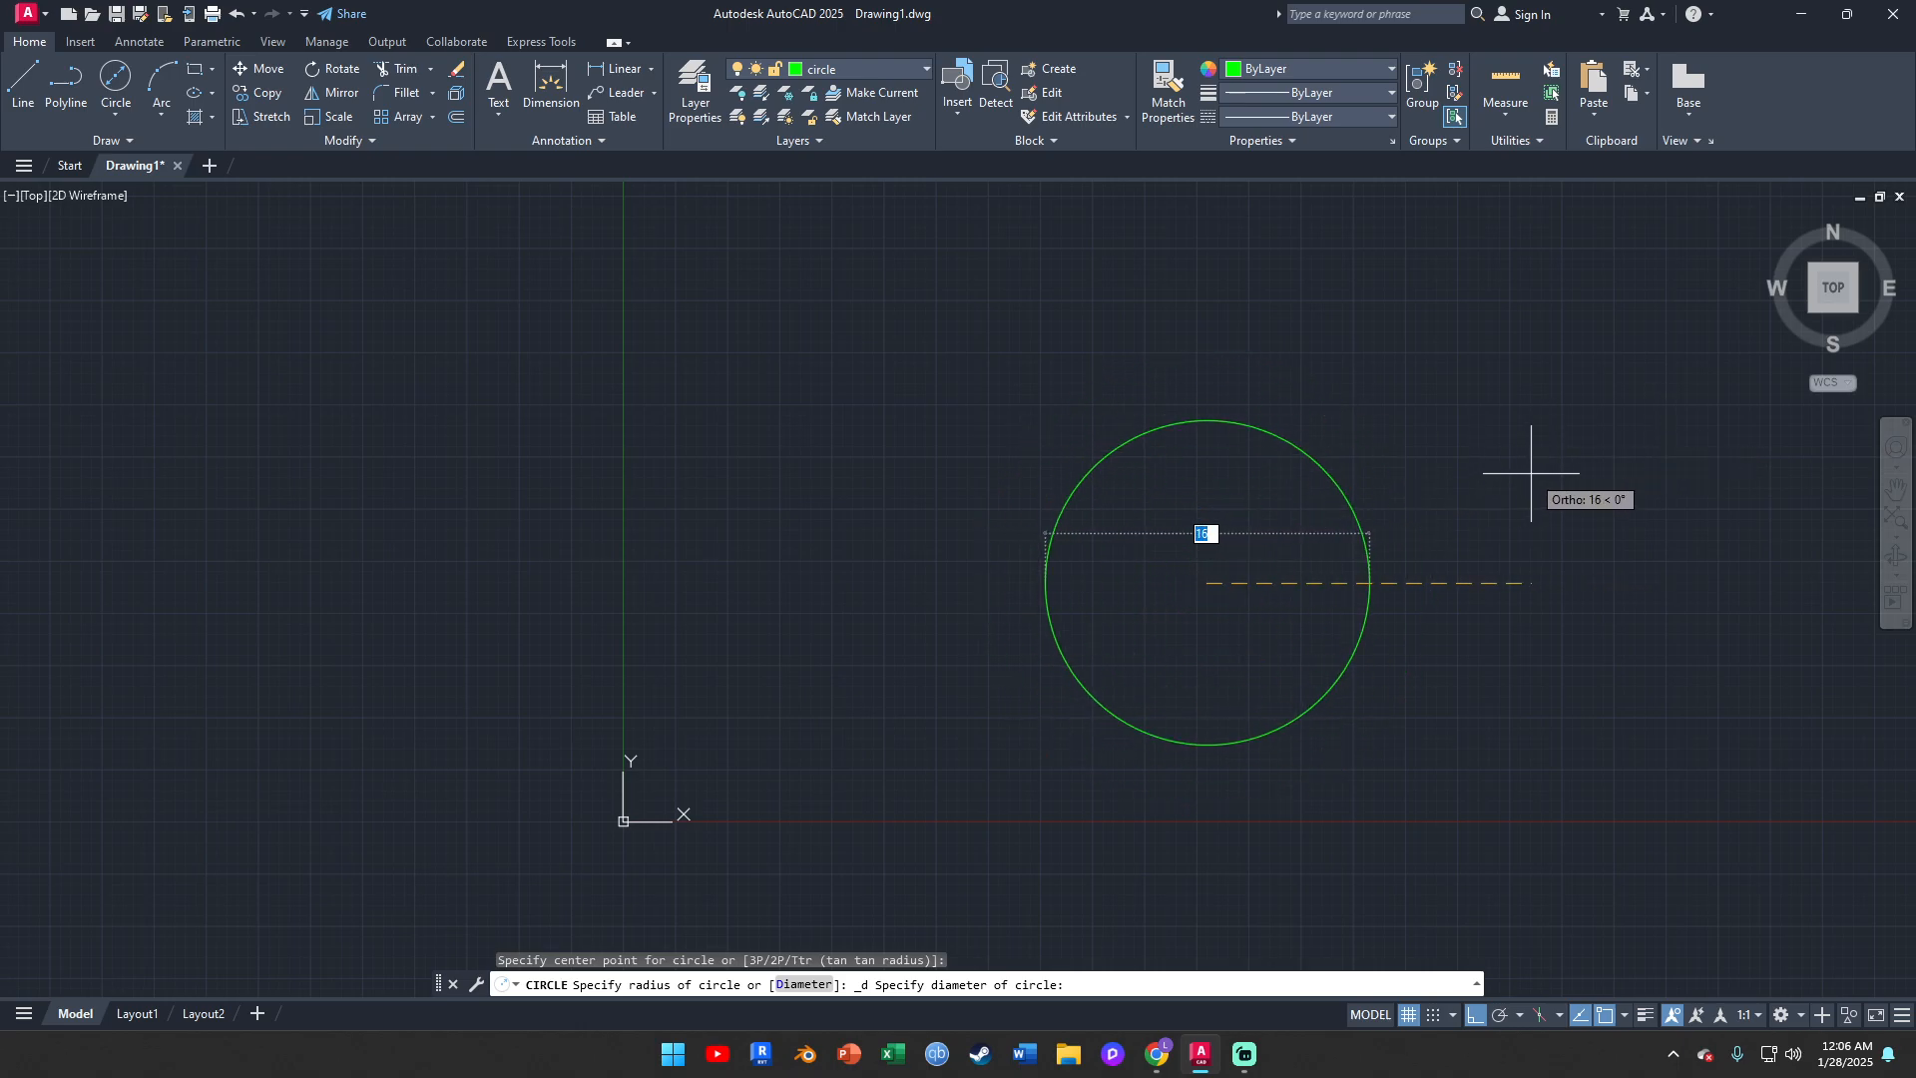
{"action": "type", "text": "20"}
{"action": "key", "text": "Return"}
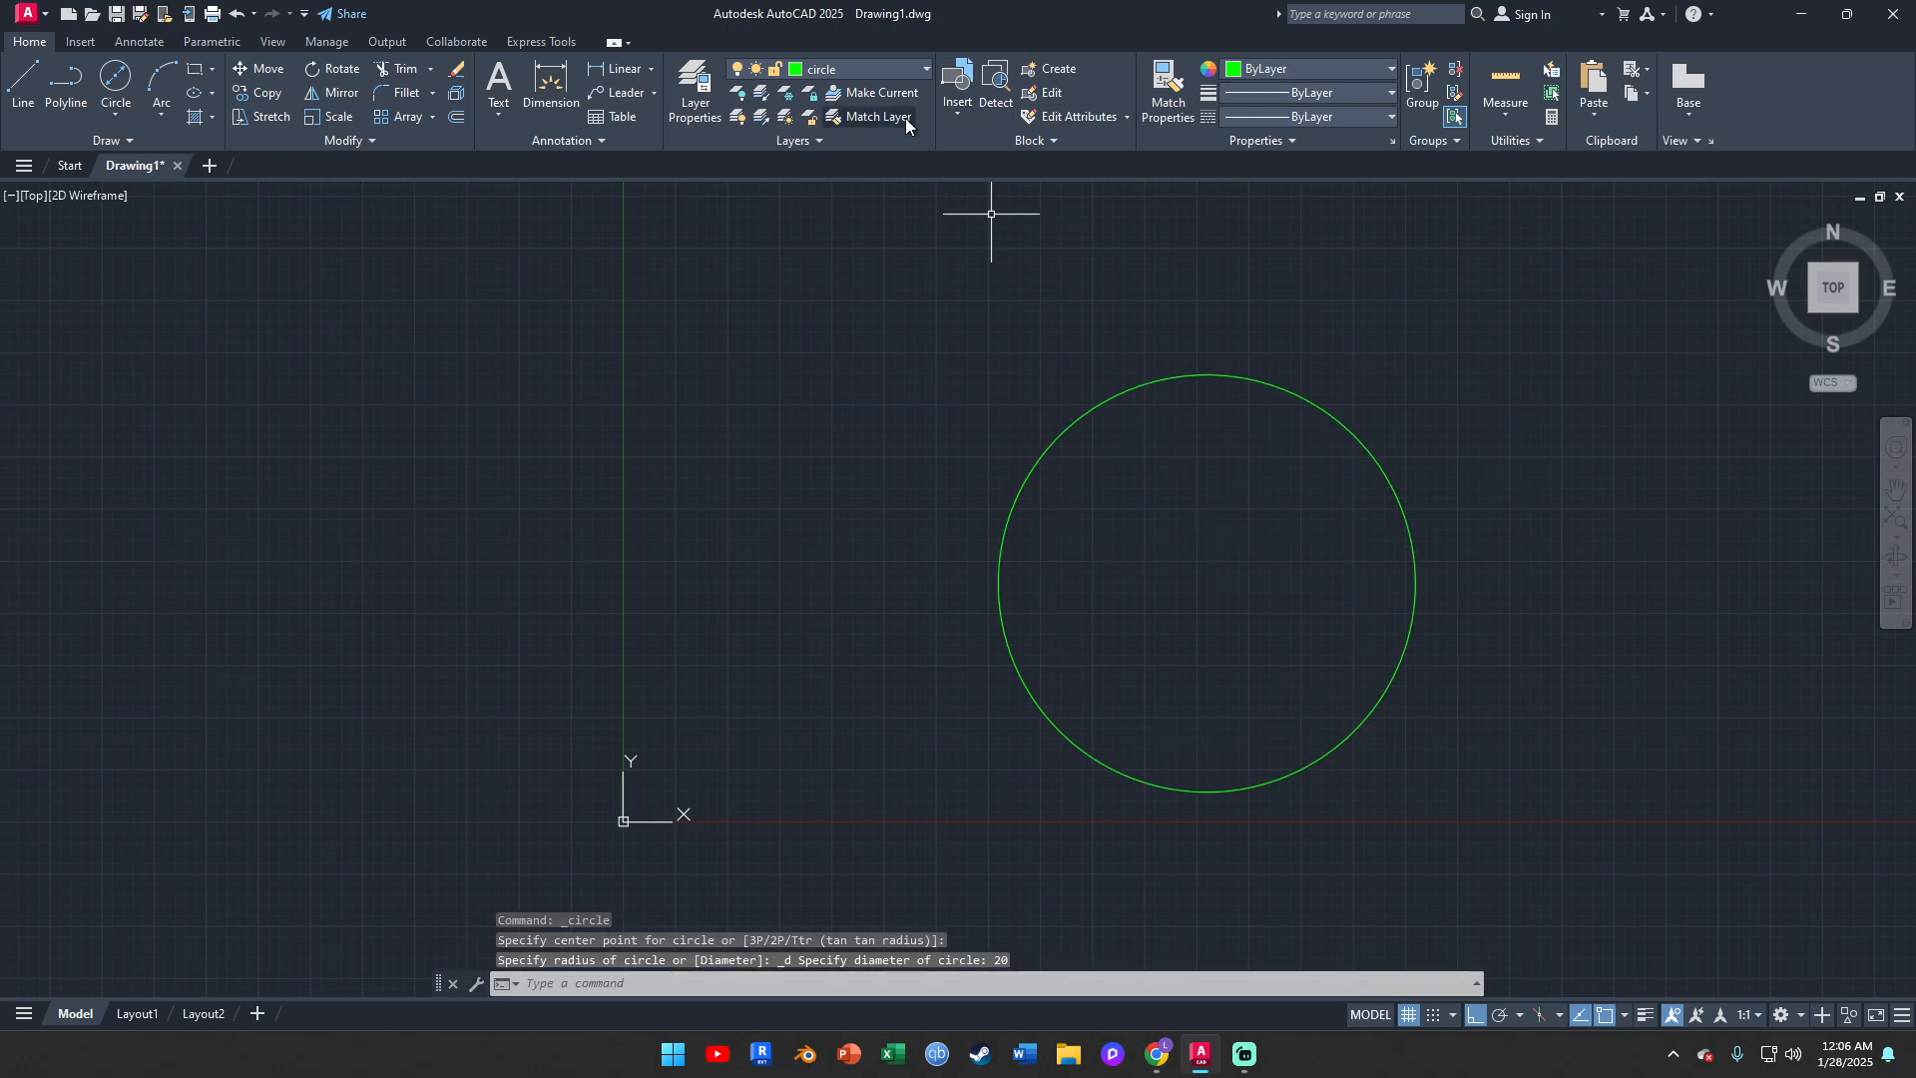
Make the guidelines layer current and check which object snap modes are enabled
{"action": "left_click", "coordinate": [854, 68]}
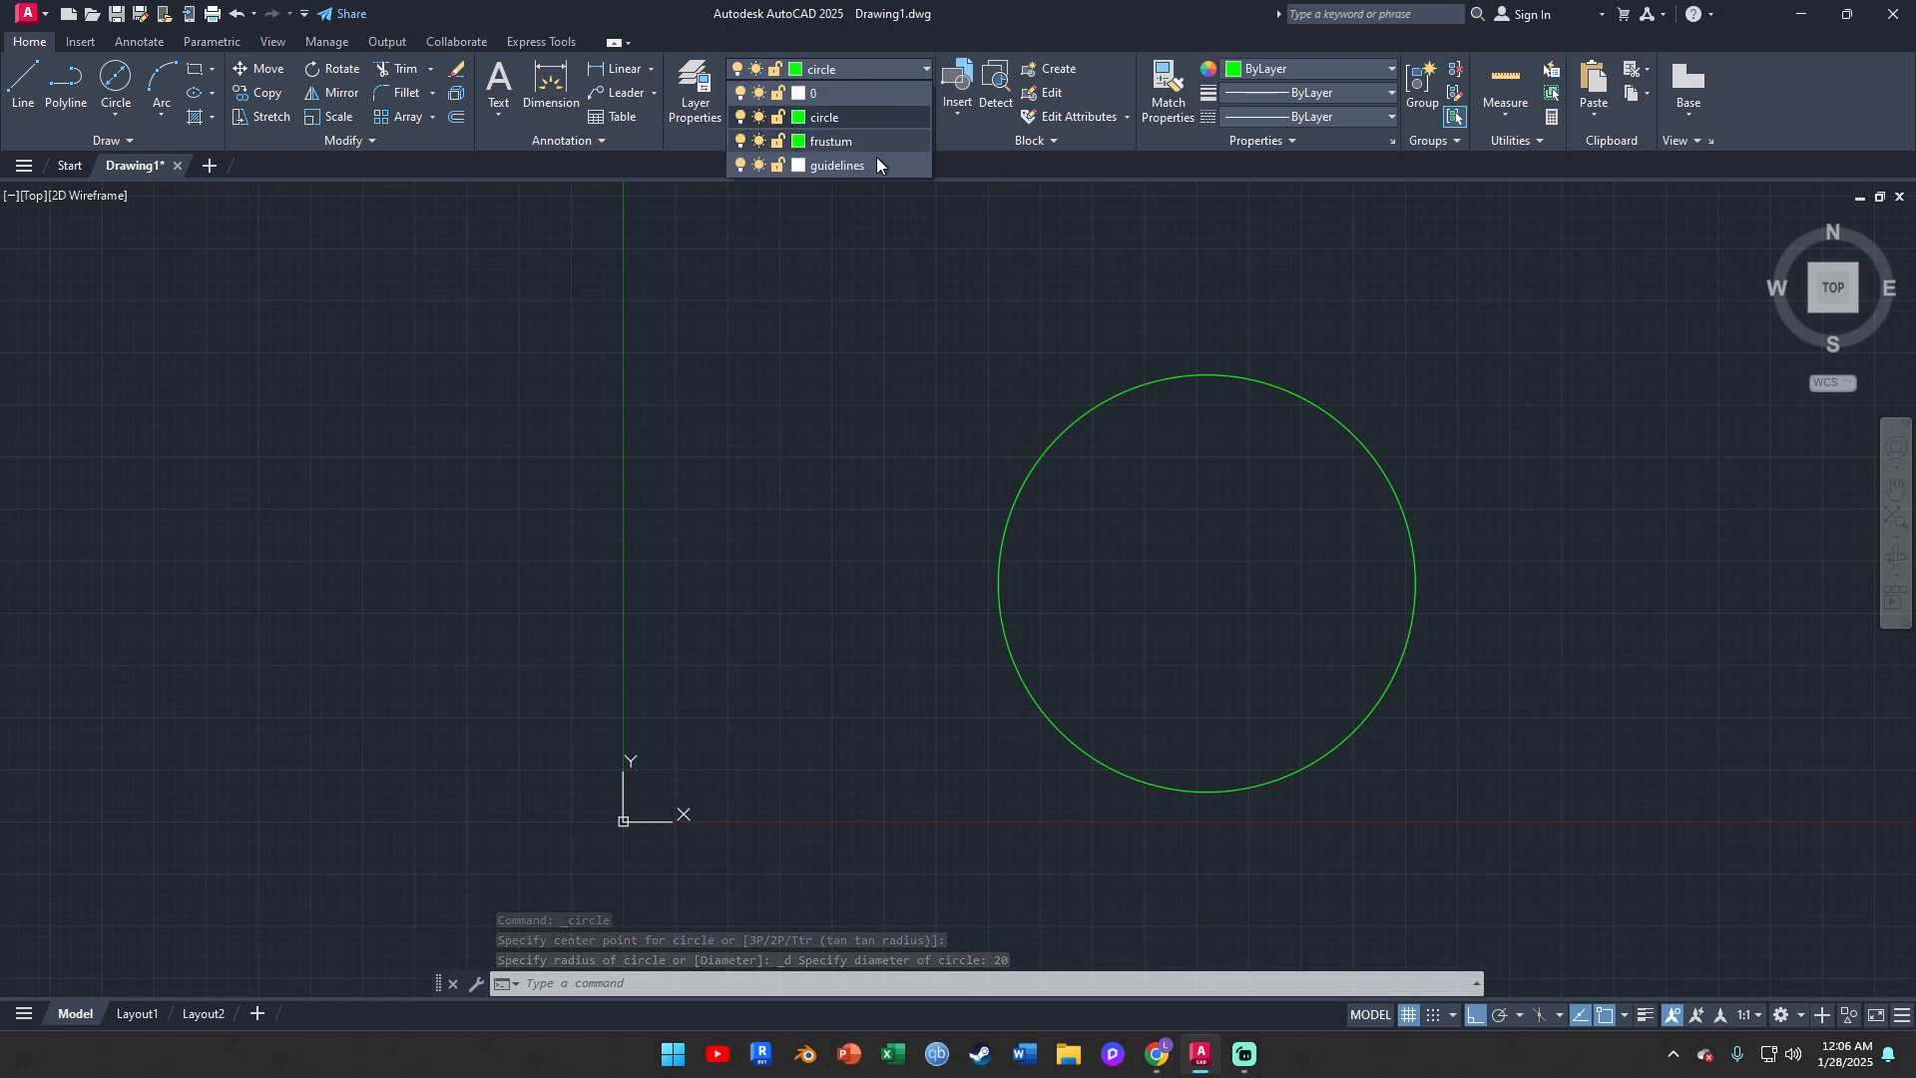
{"action": "left_click", "coordinate": [850, 165]}
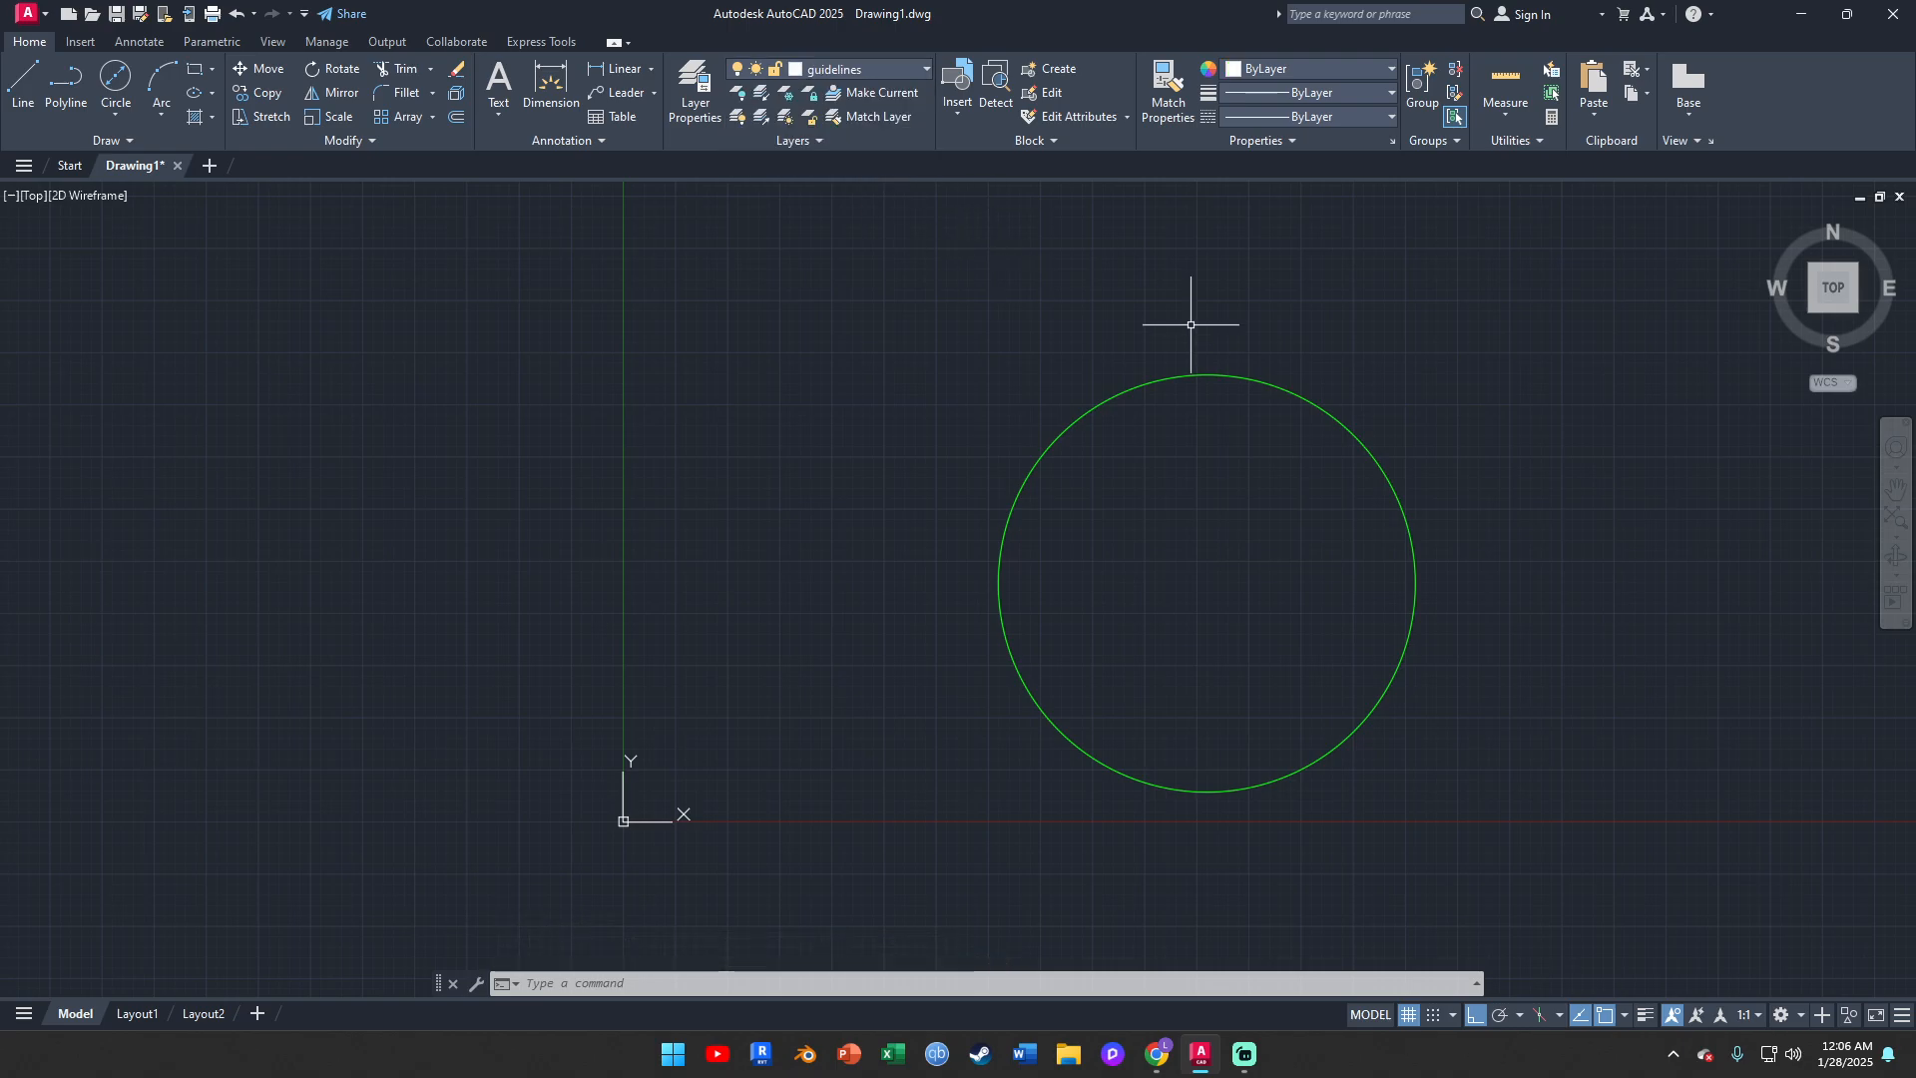
{"action": "left_click", "coordinate": [1625, 1015]}
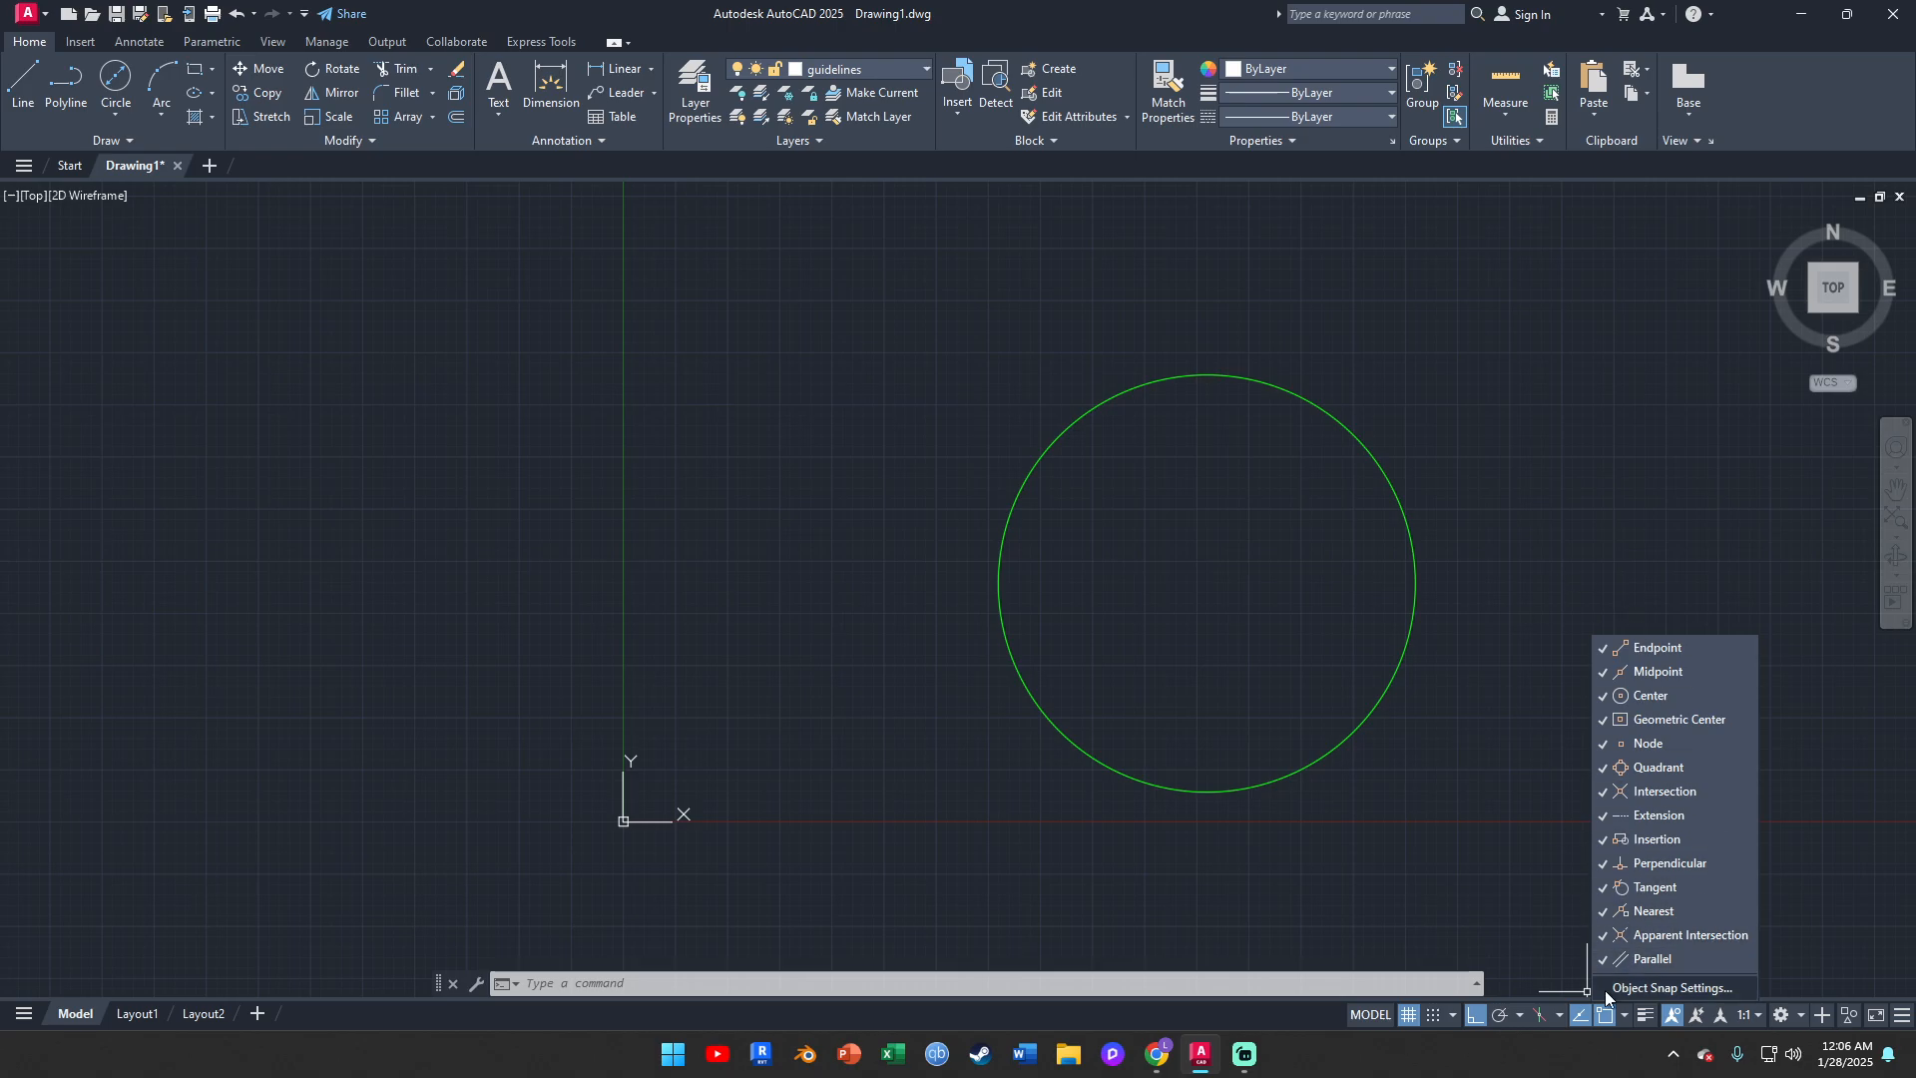
{"action": "left_click", "coordinate": [1623, 1016]}
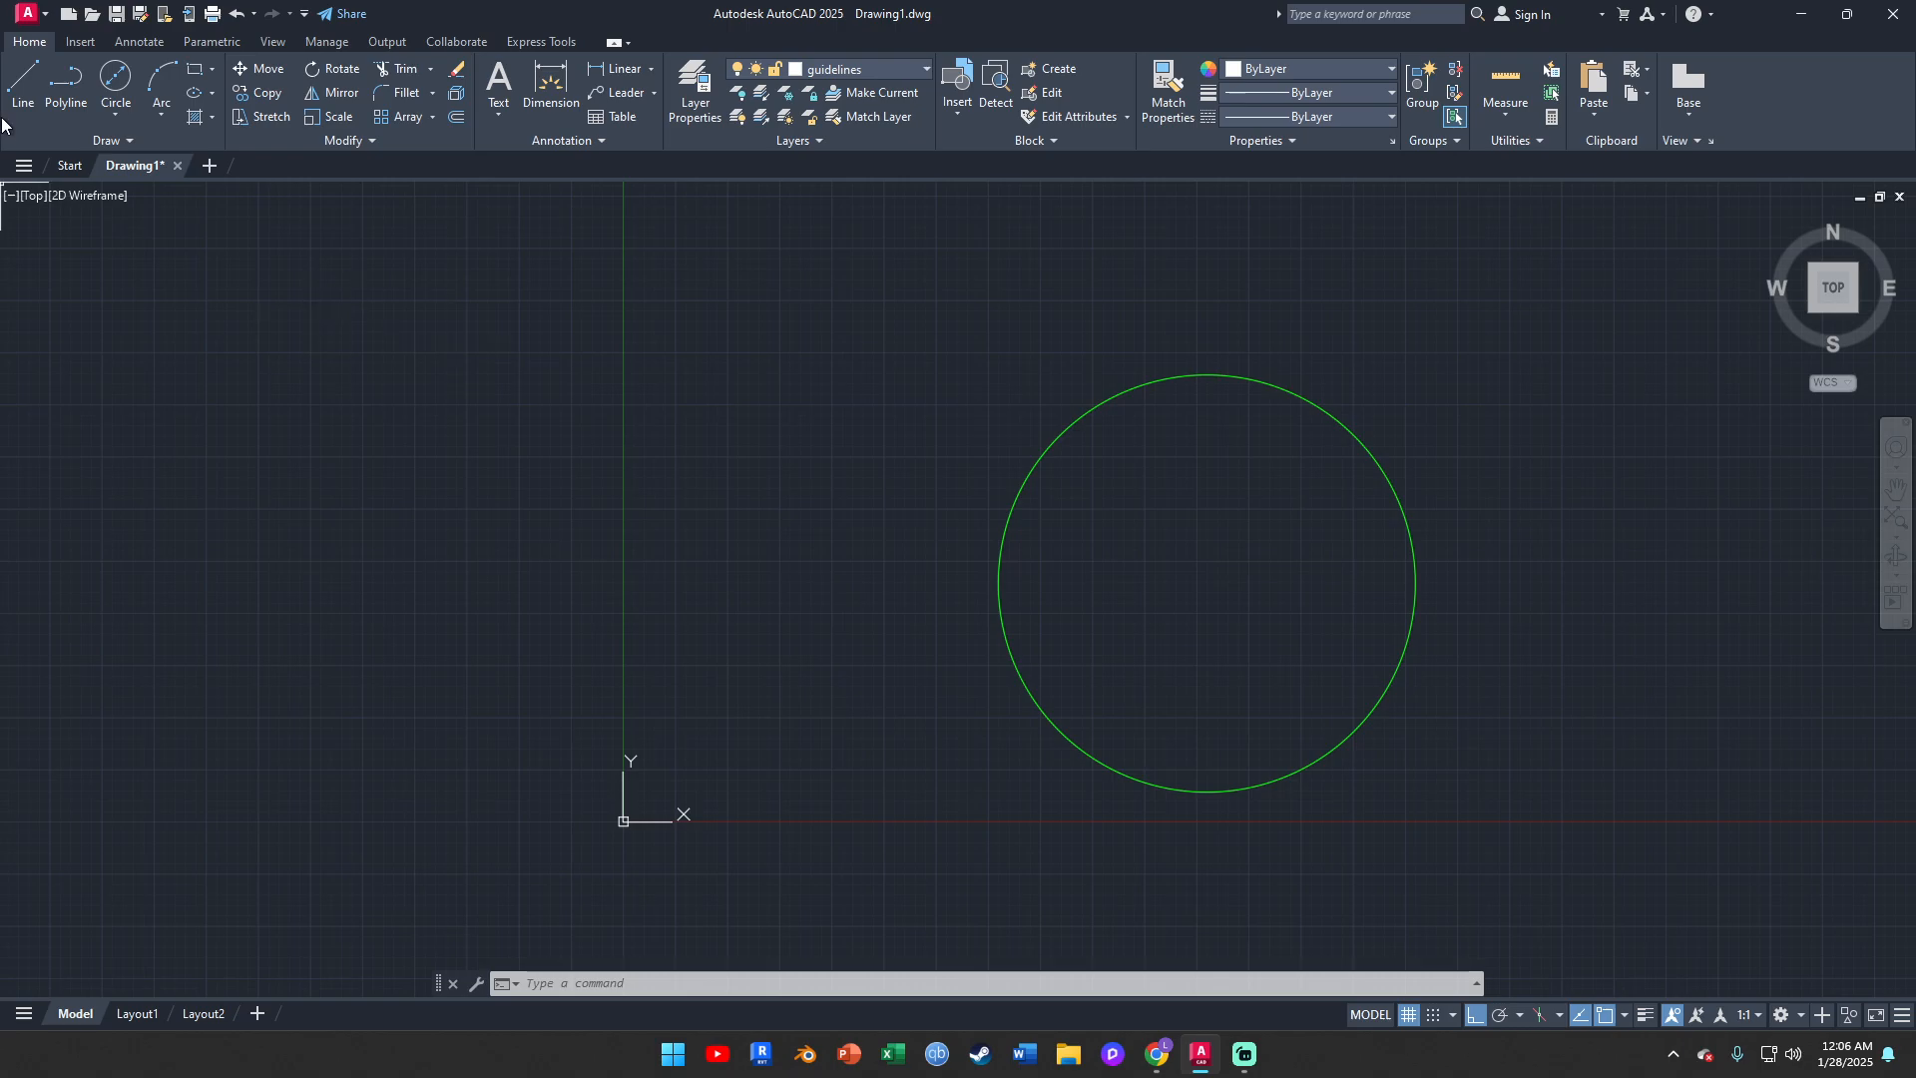
Draw a vertical guideline through the circle from its bottom quadrant up to its top quadrant
{"action": "left_click", "coordinate": [34, 95]}
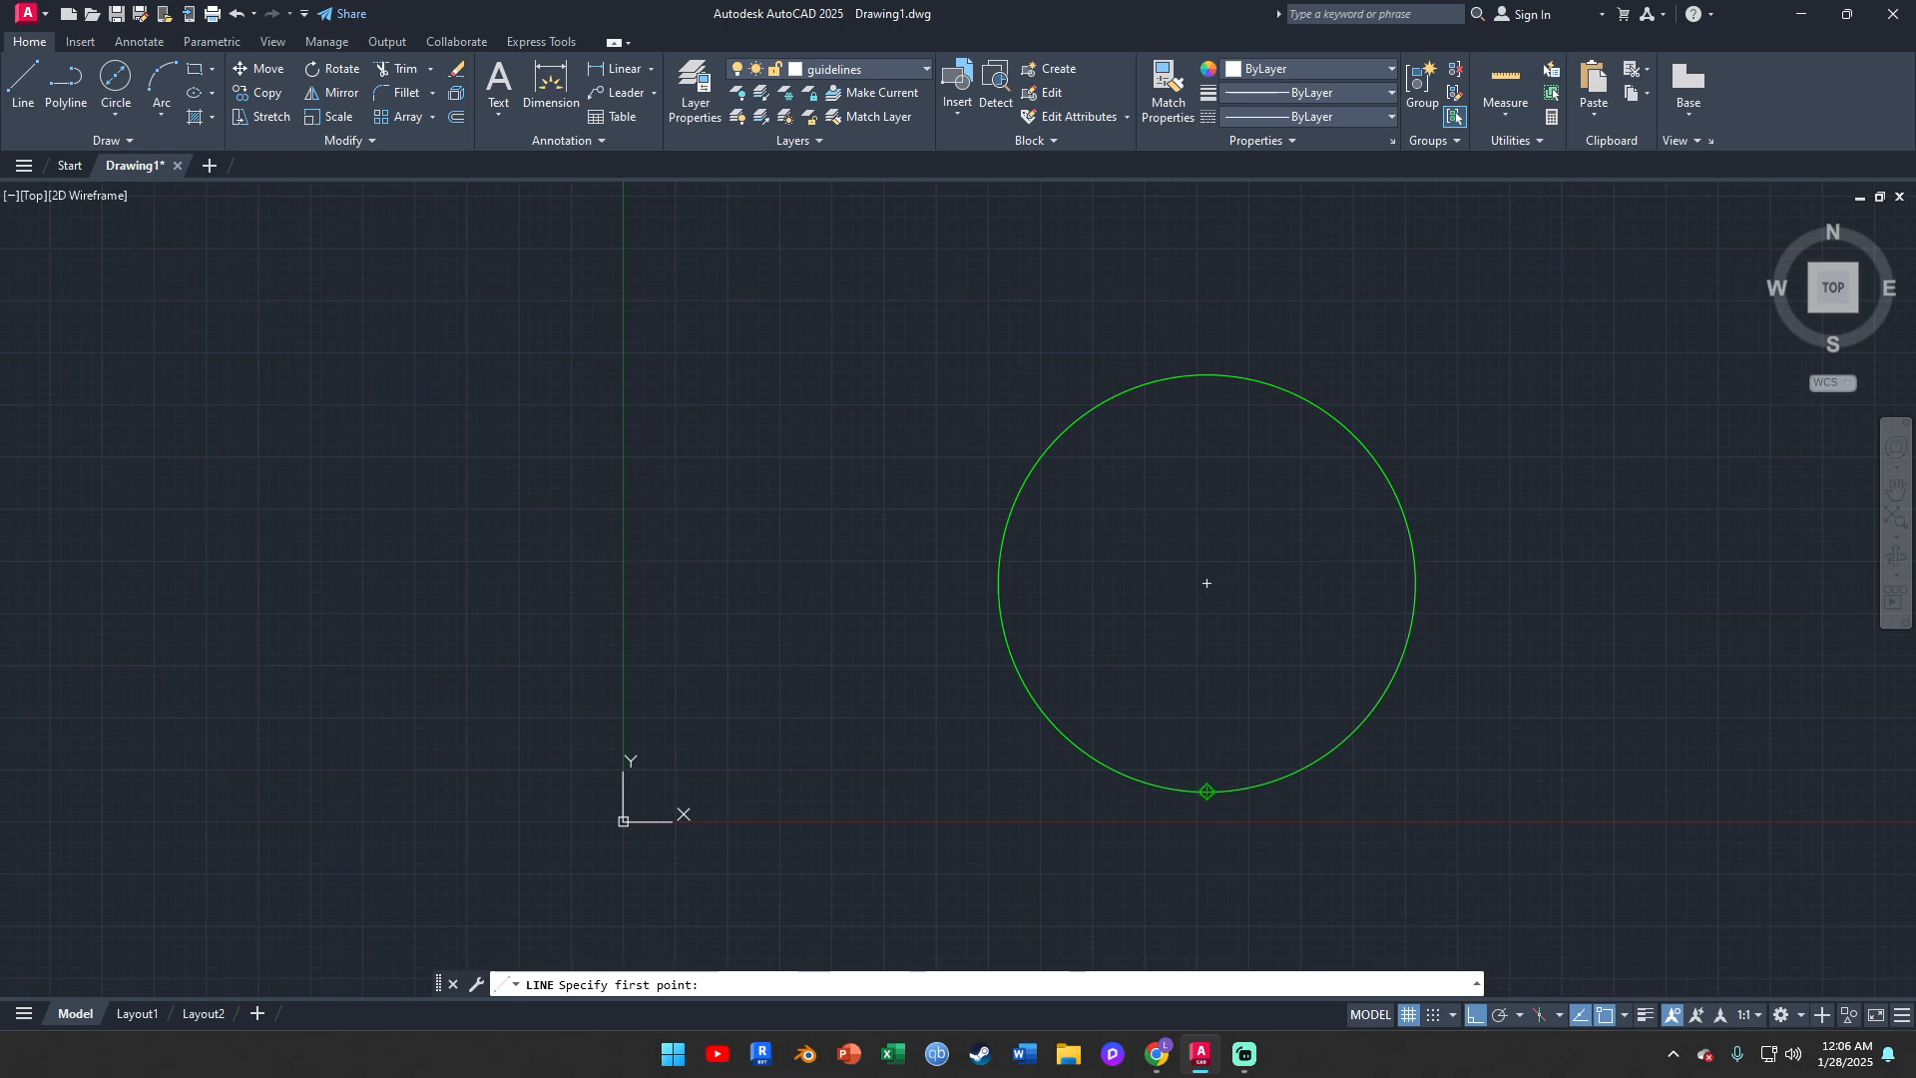
{"action": "left_click", "coordinate": [1200, 790]}
{"action": "left_click", "coordinate": [1206, 375]}
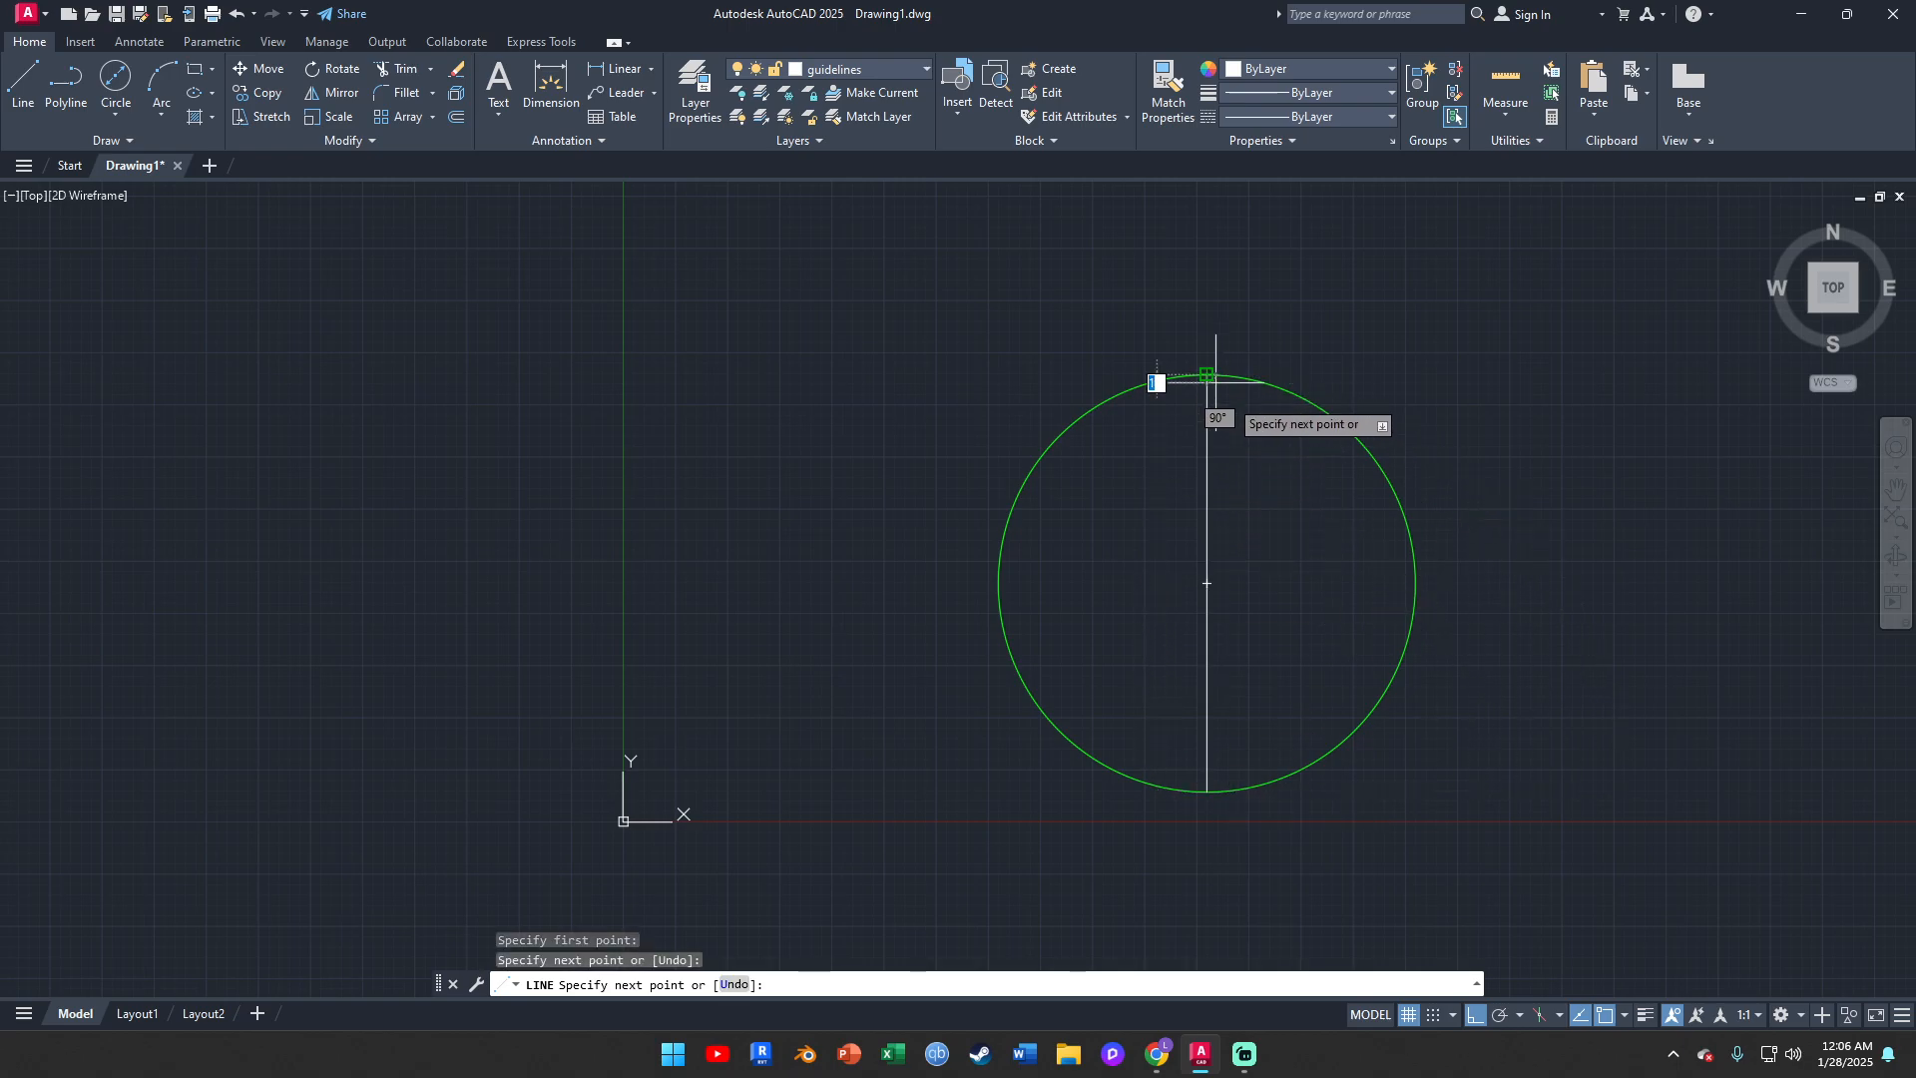
{"action": "key", "text": "Escape"}
Draw a horizontal guideline across the circle from its left quadrant to its right quadrant
{"action": "left_click", "coordinate": [17, 87]}
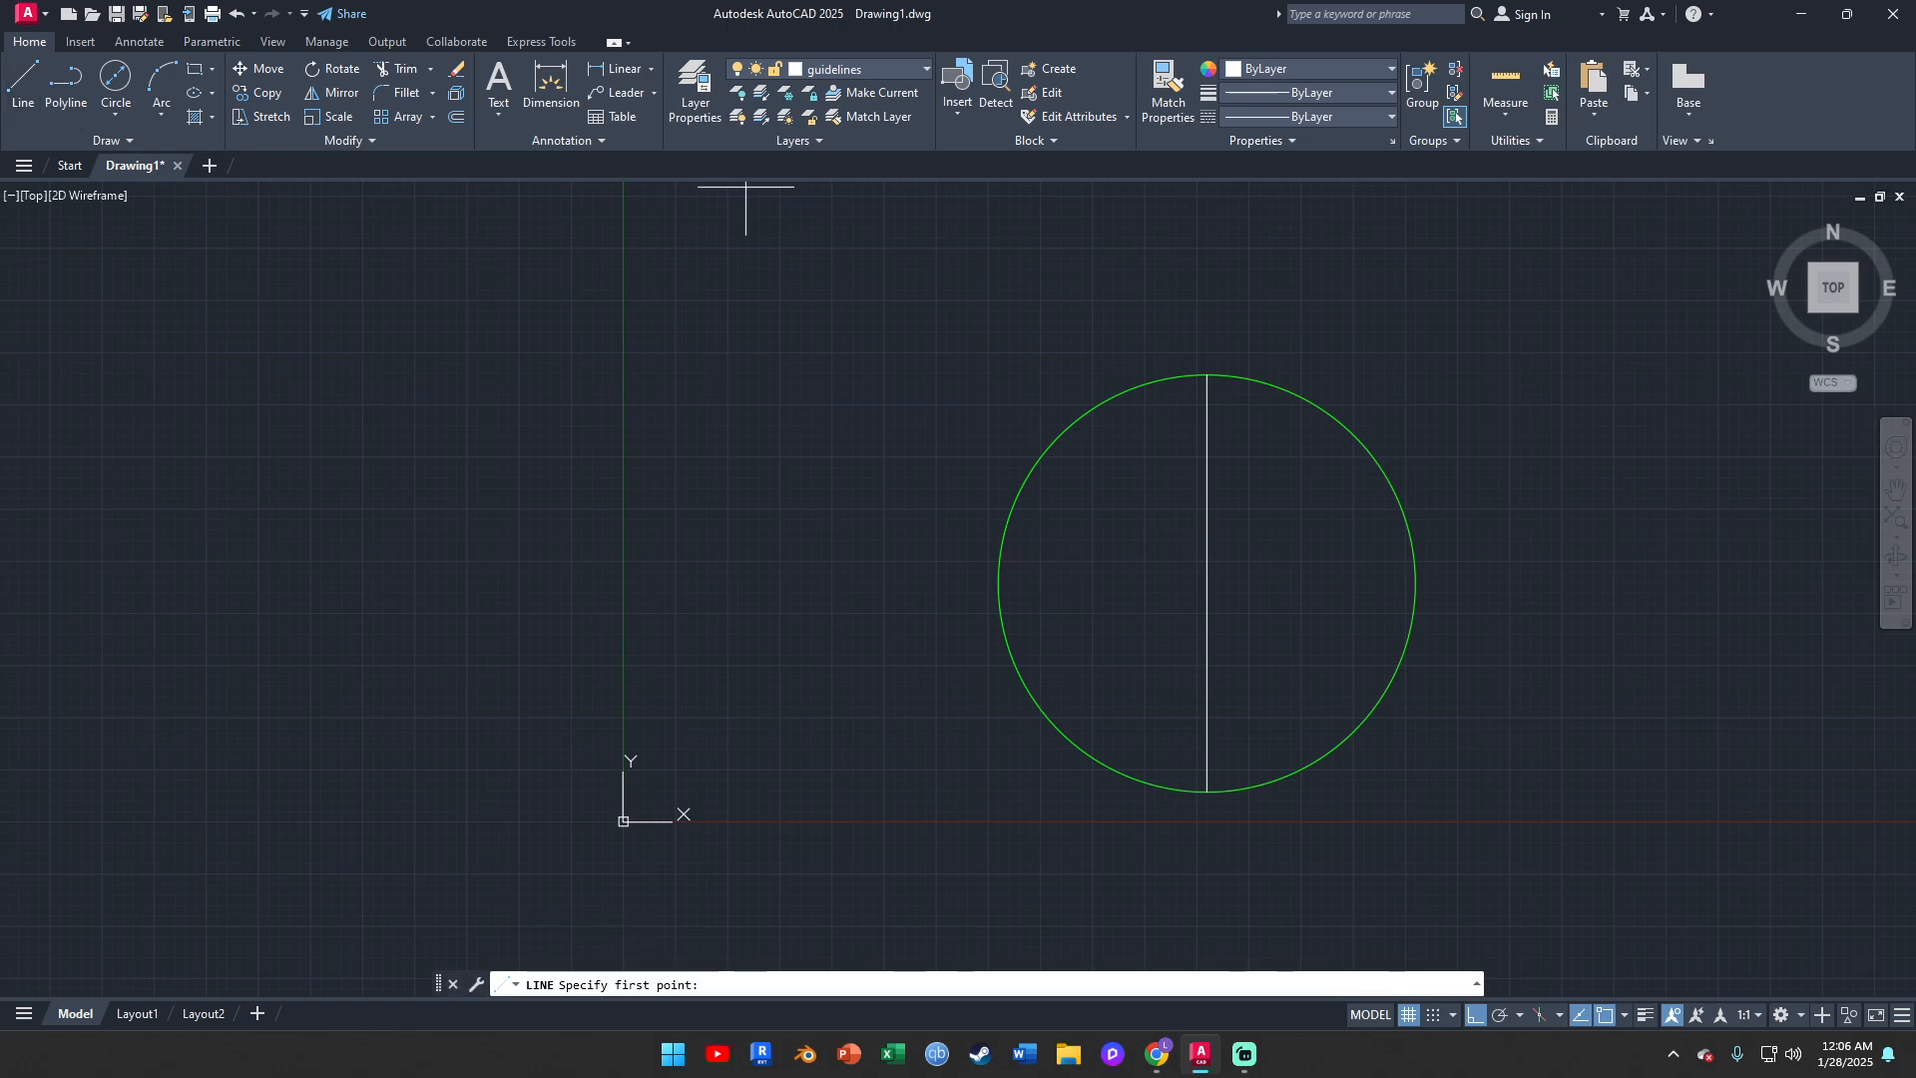
{"action": "left_click", "coordinate": [997, 583]}
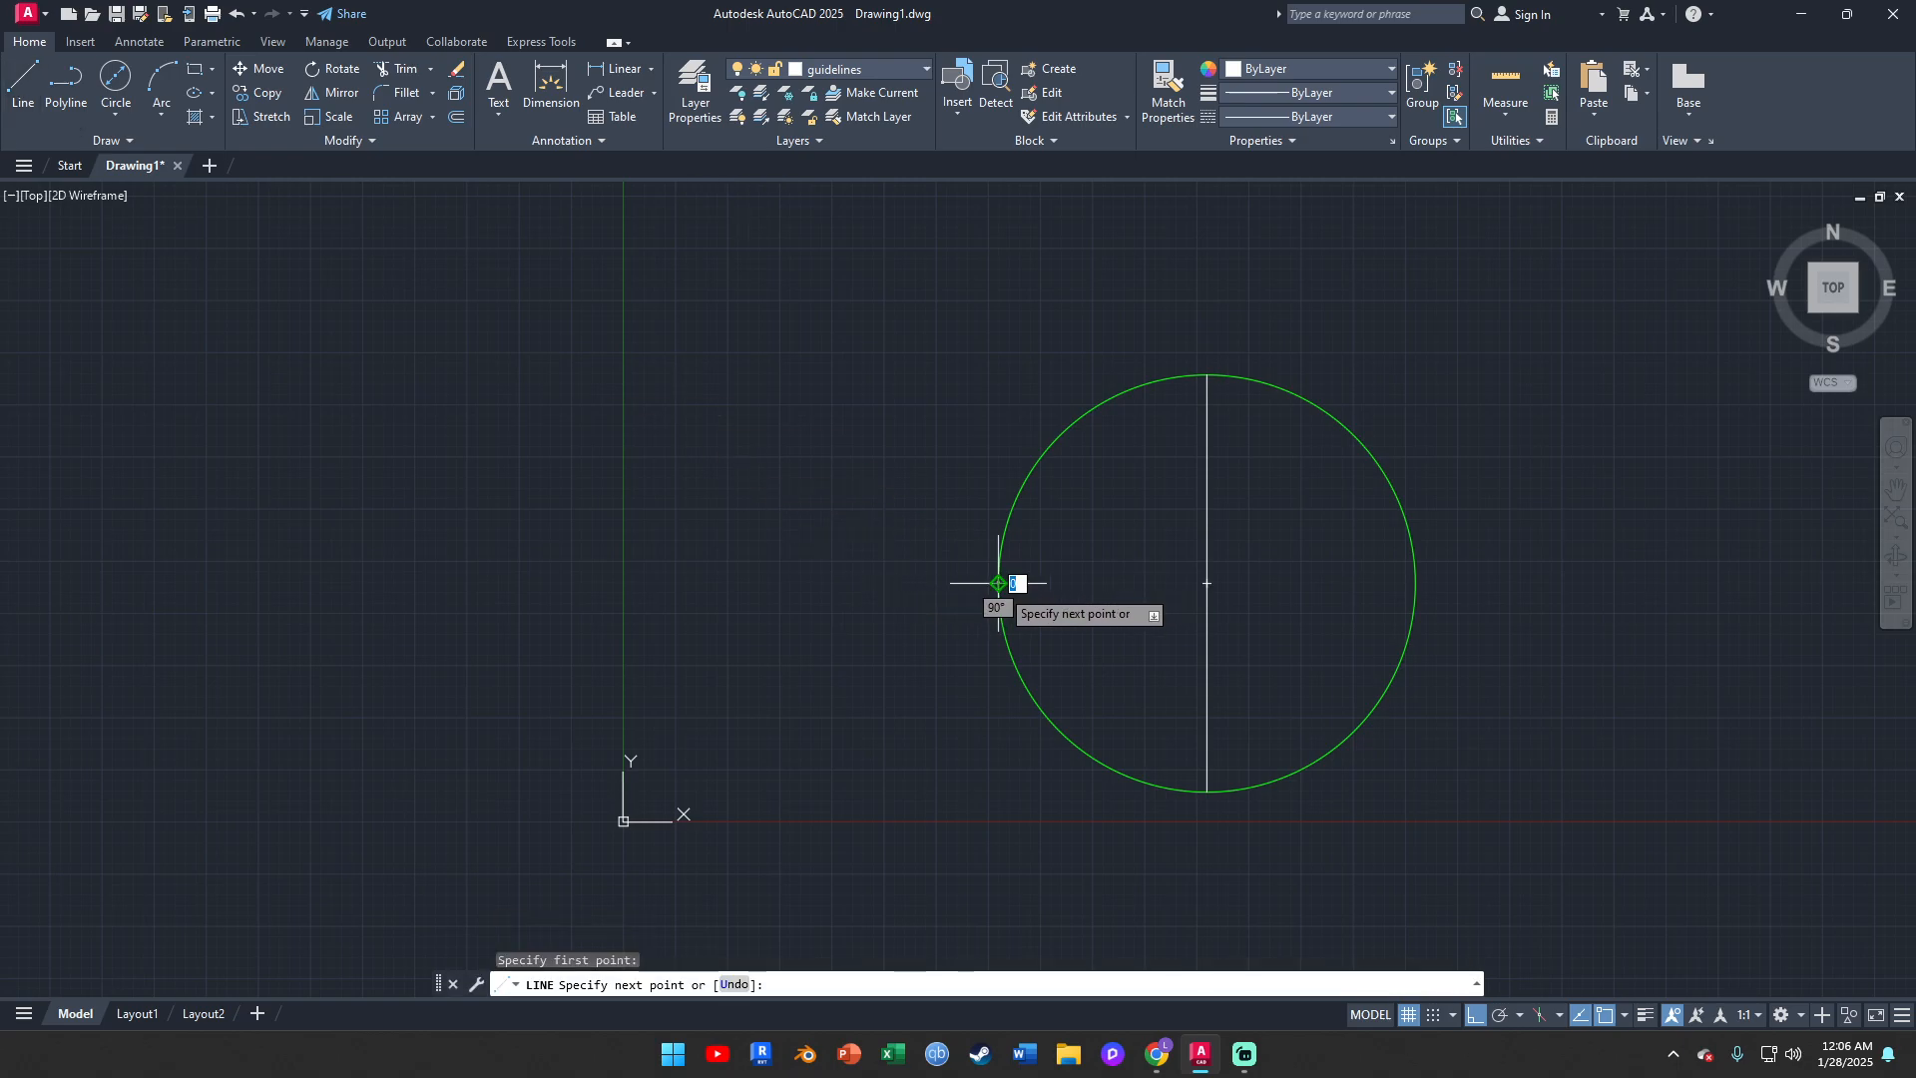
{"action": "left_click", "coordinate": [1414, 583]}
{"action": "key", "text": "Escape"}
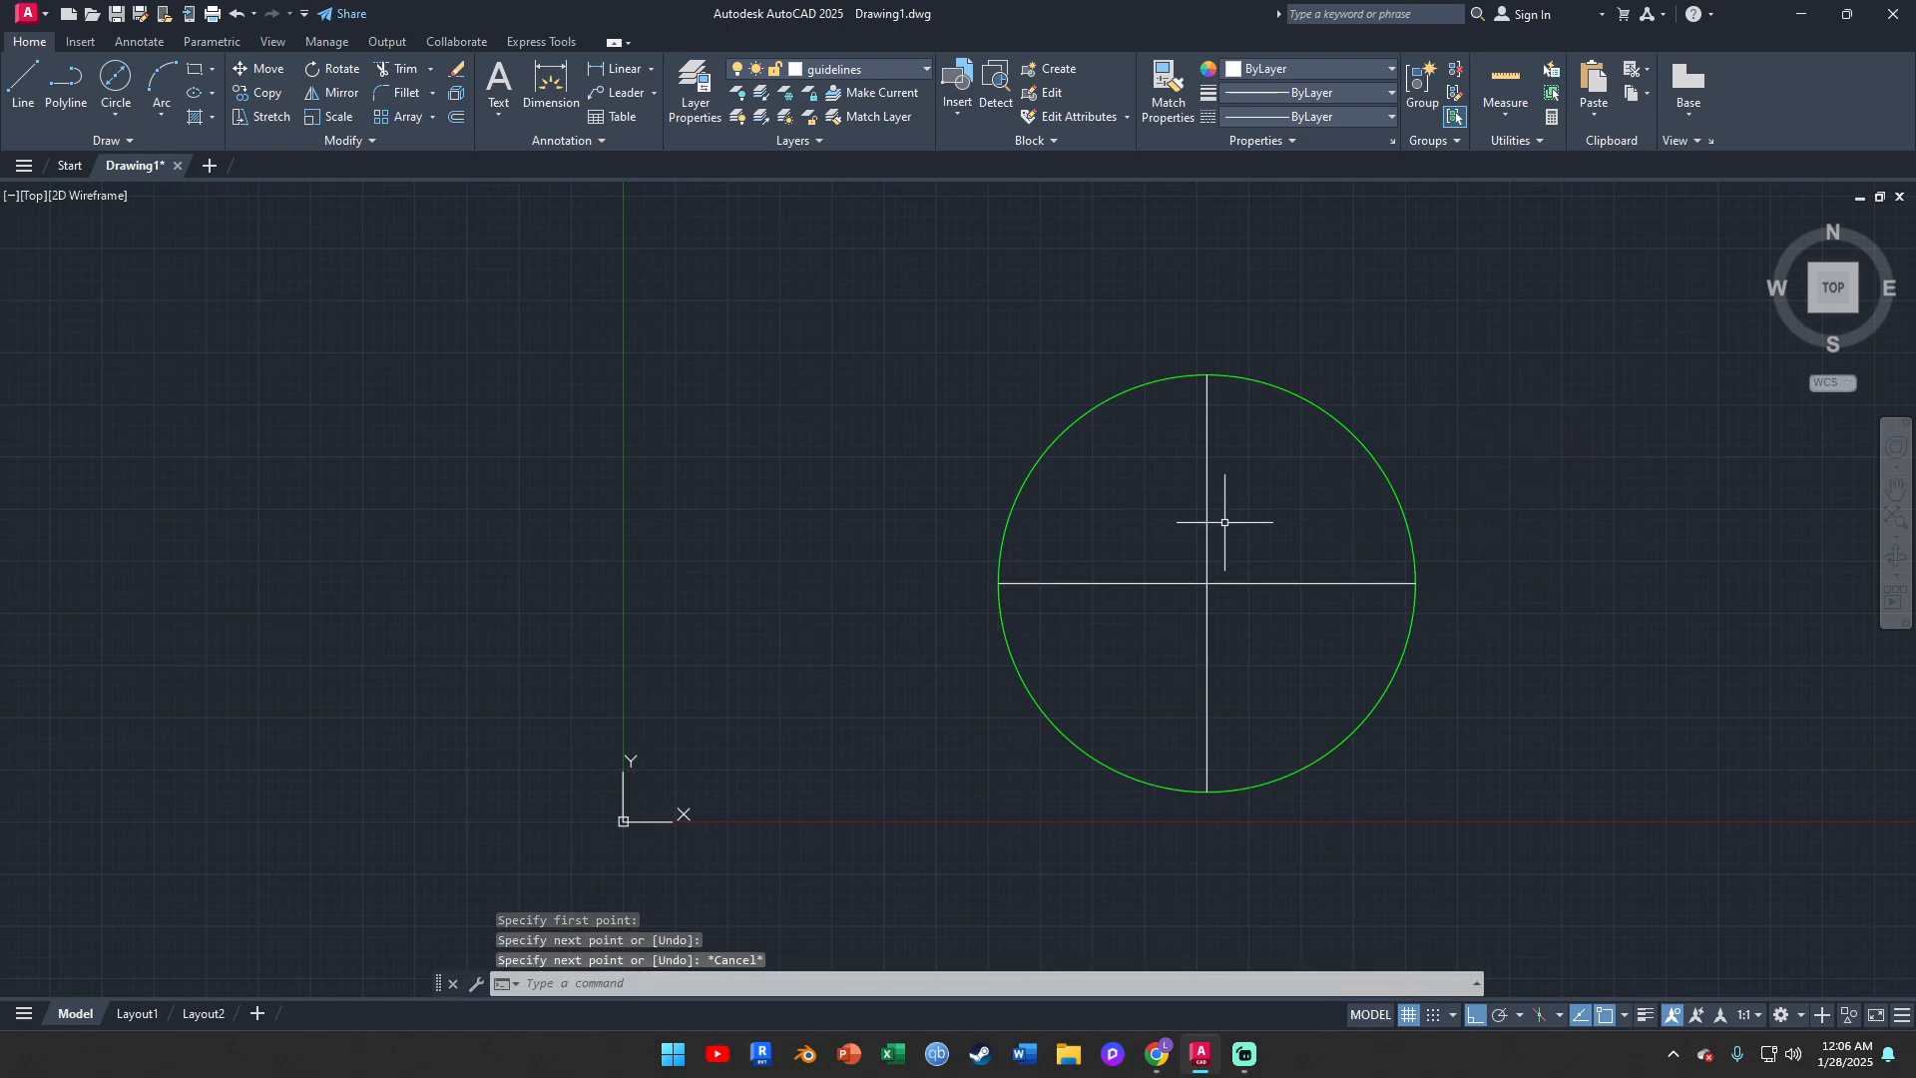
Delete the vertical guideline inside the circle
{"action": "left_click", "coordinate": [1213, 389]}
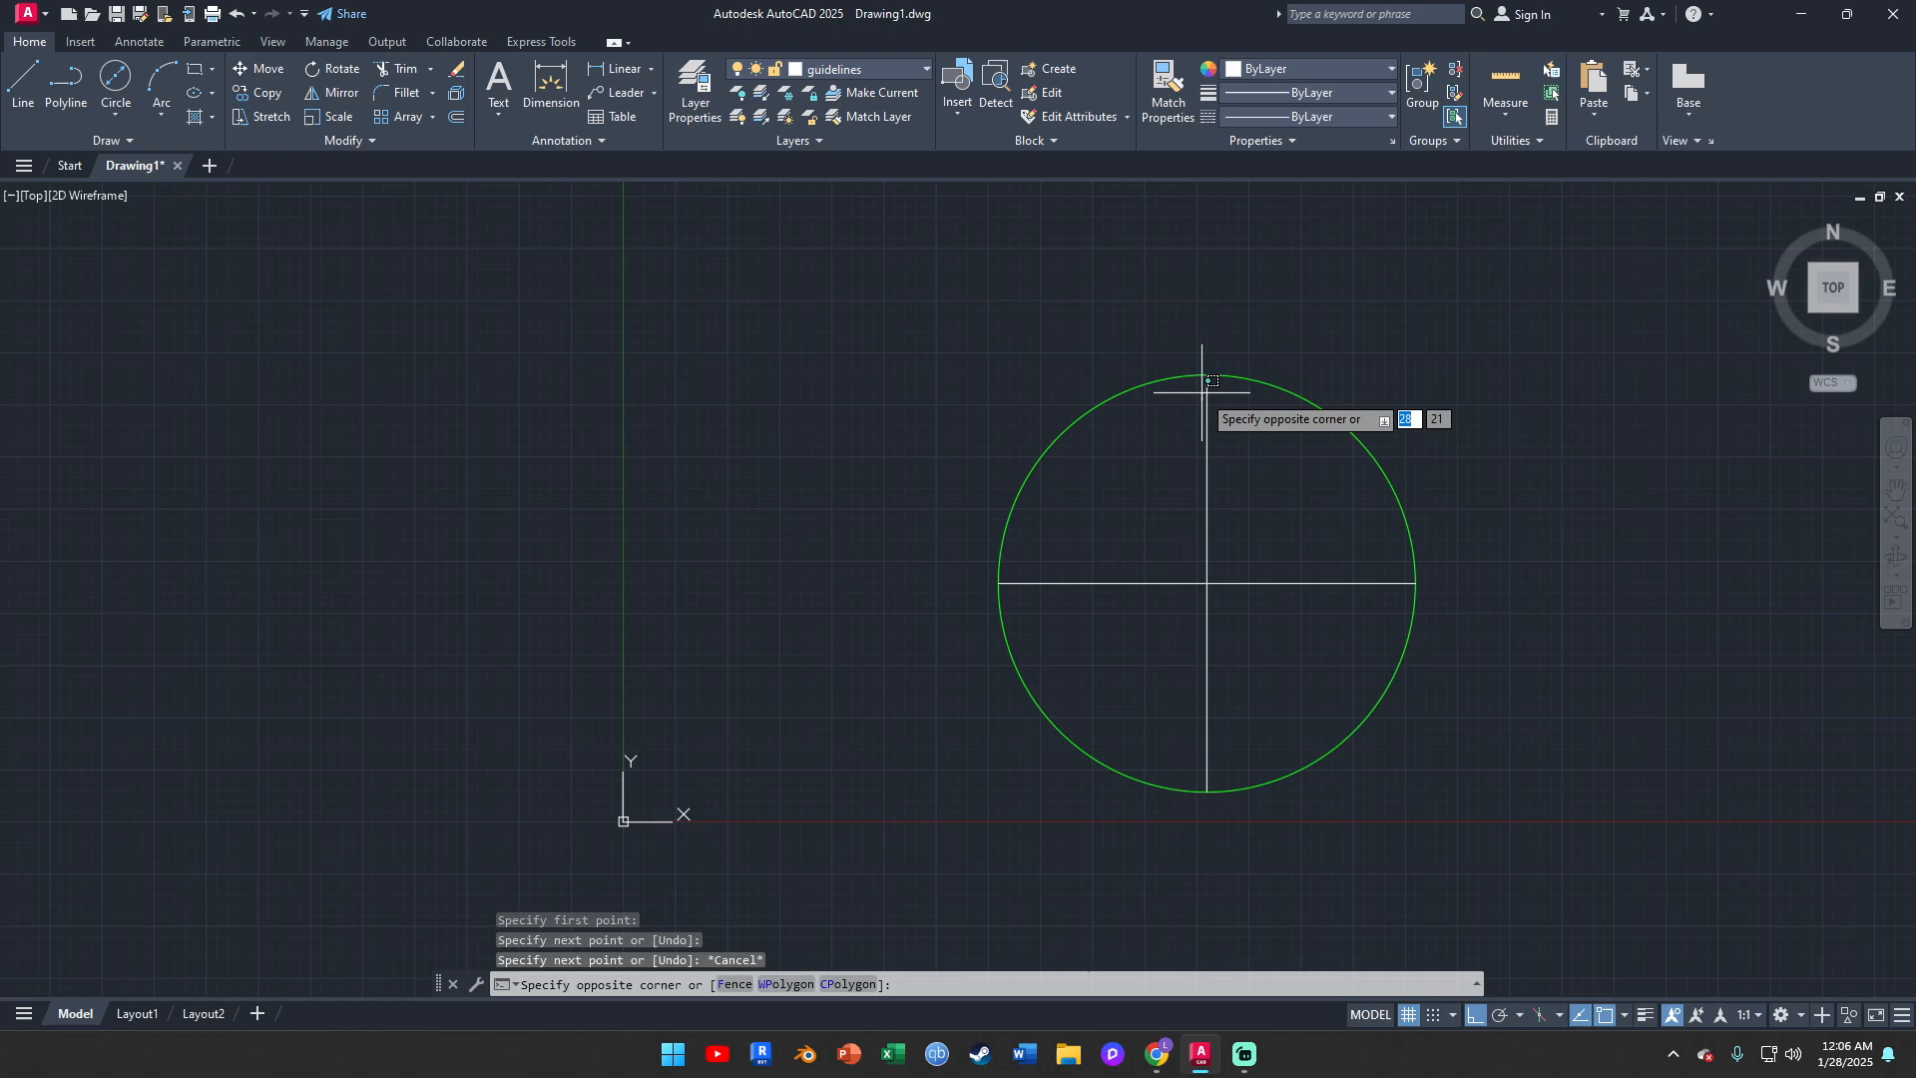
{"action": "left_click", "coordinate": [1205, 399]}
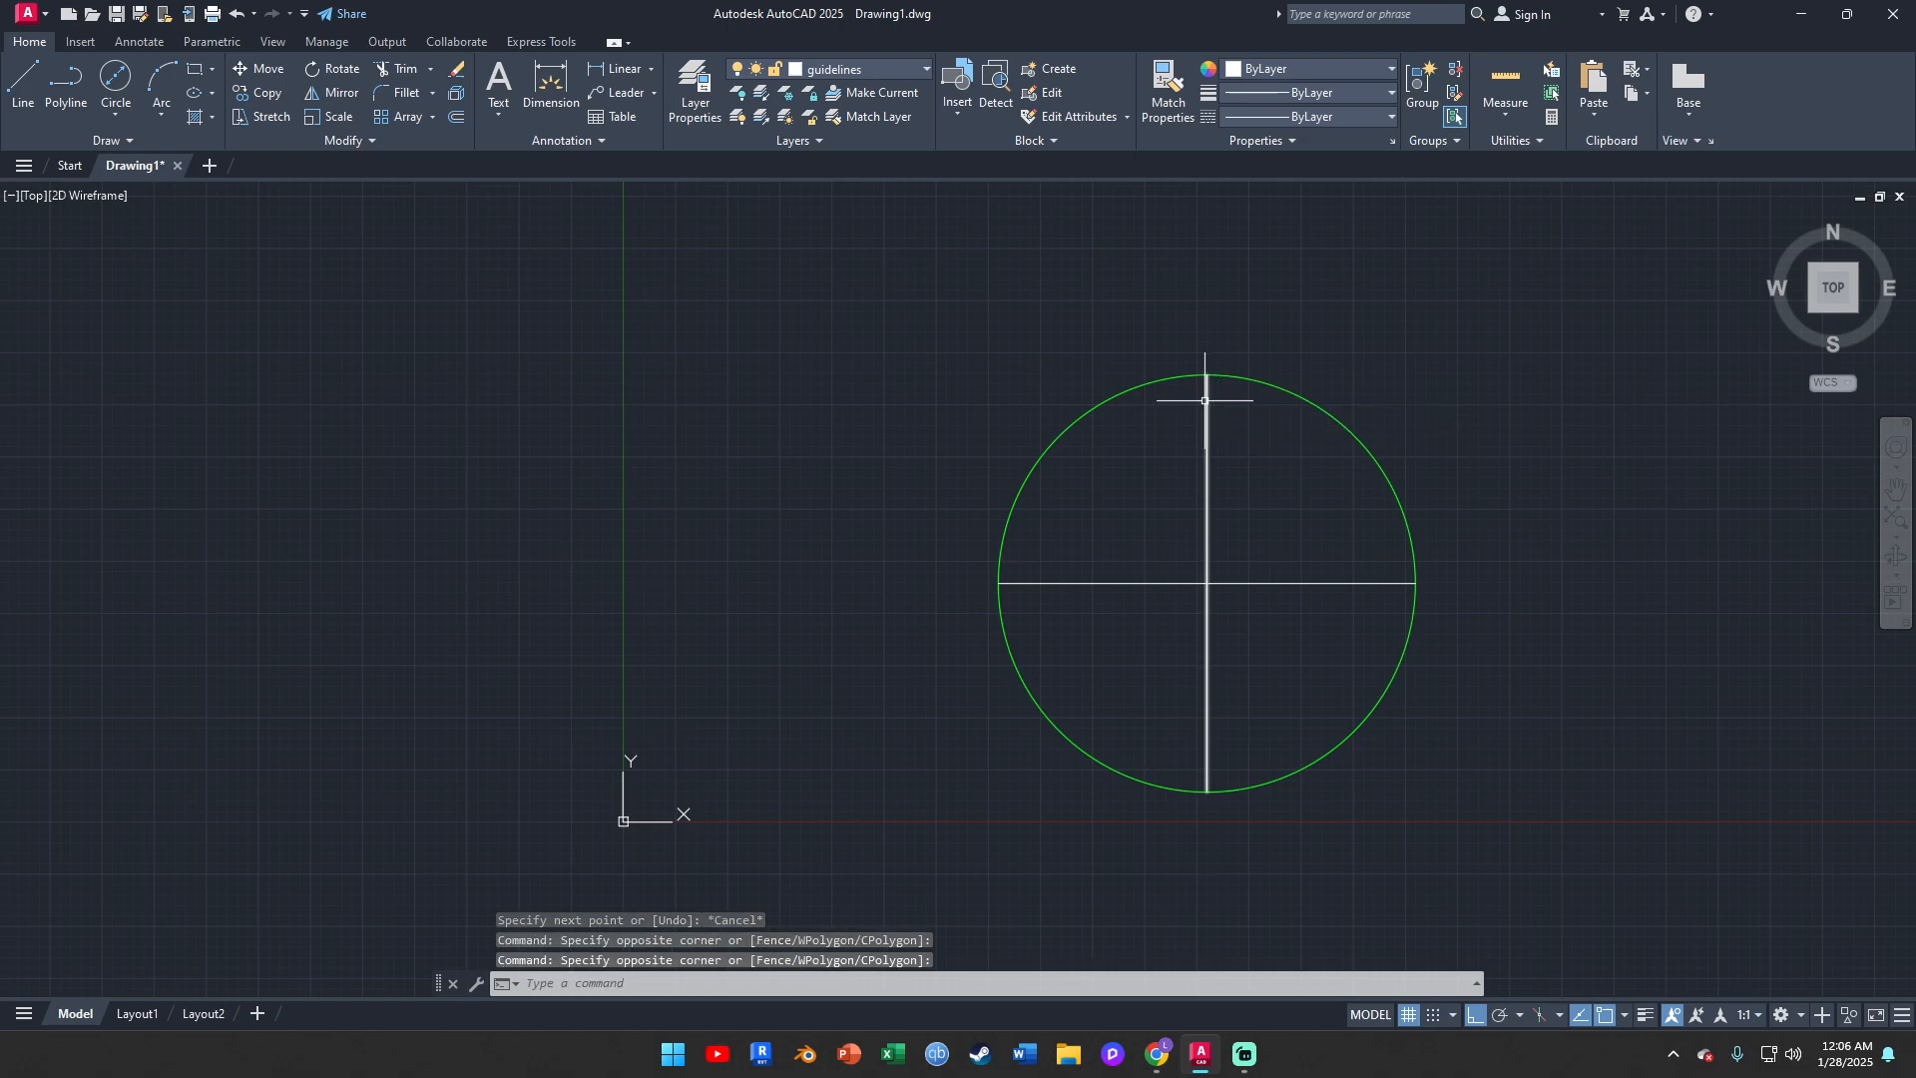
{"action": "key", "text": "Delete"}
Draw a vertical guideline from the circle's top quadrant to its bottom quadrant and check the guideline lengths with Quick Measure
{"action": "left_click", "coordinate": [23, 82]}
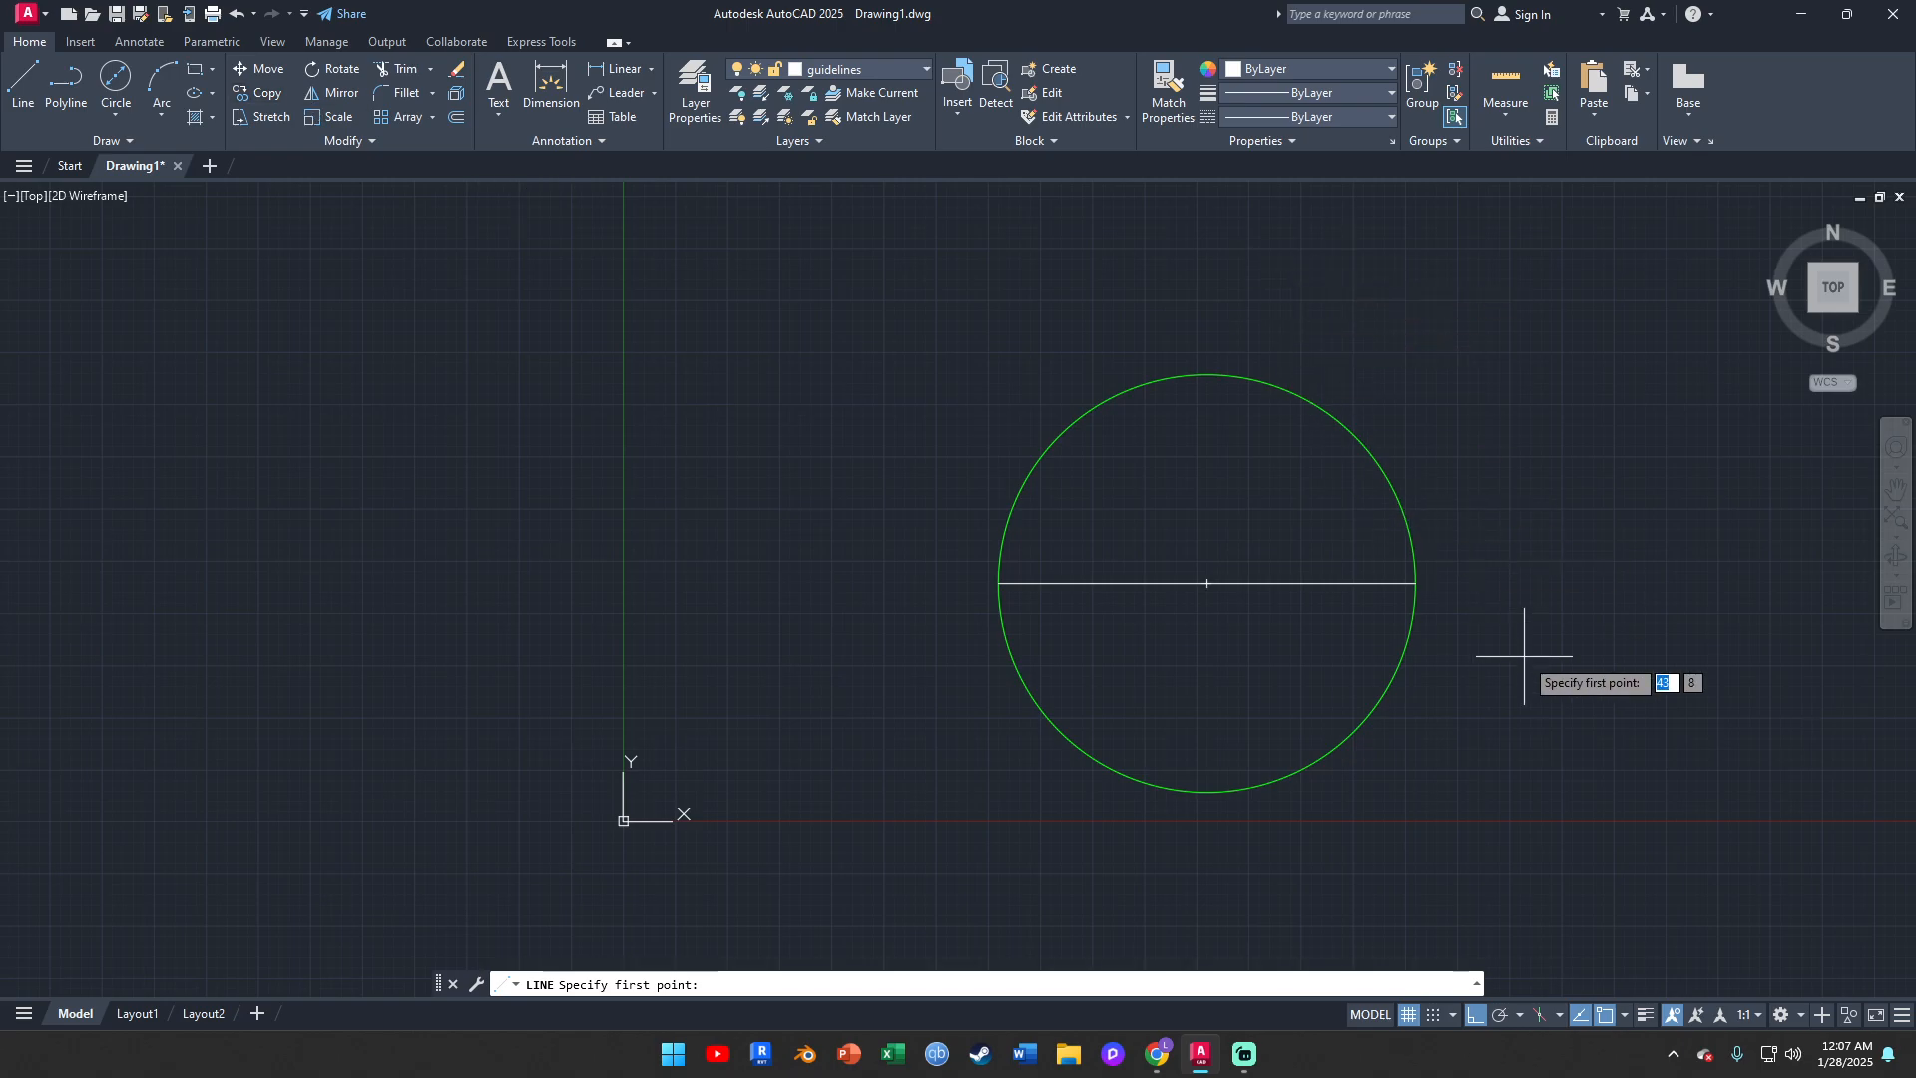
{"action": "left_click", "coordinate": [1206, 374]}
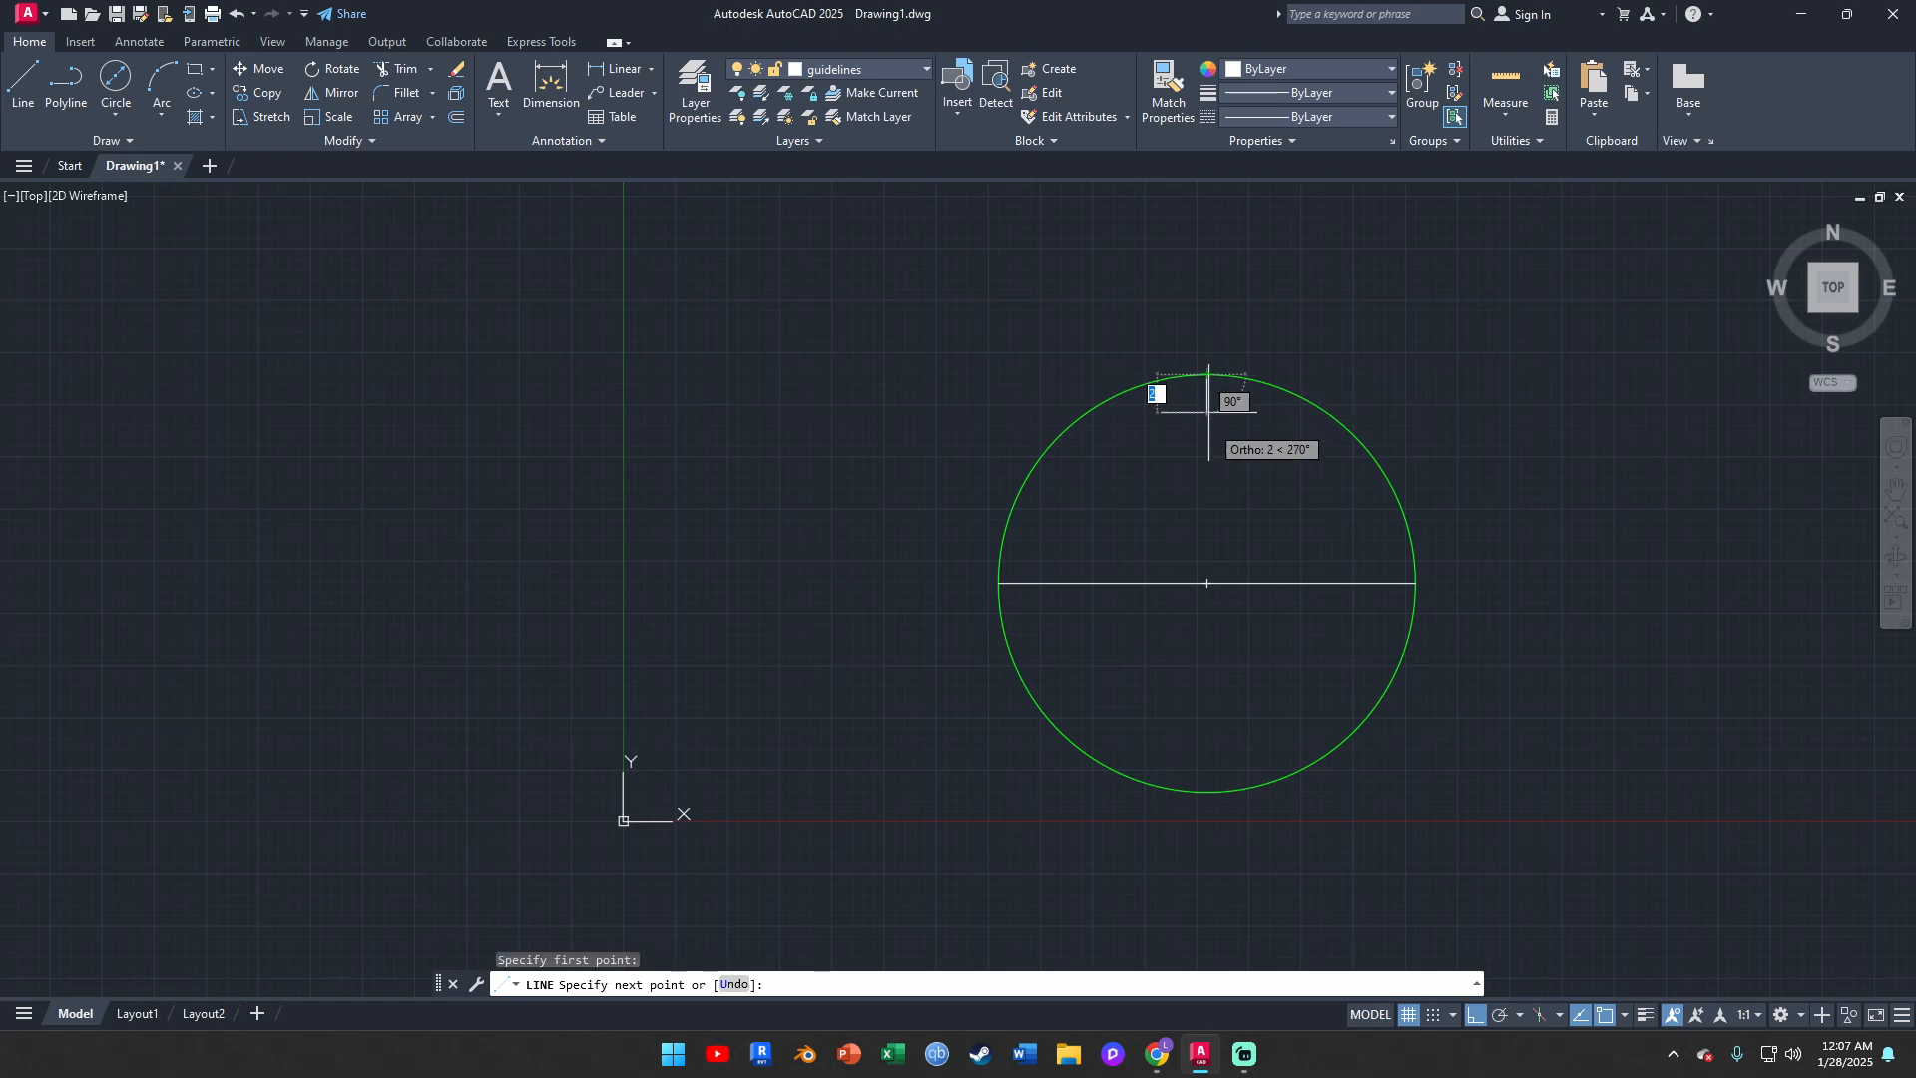
{"action": "left_click", "coordinate": [1206, 792]}
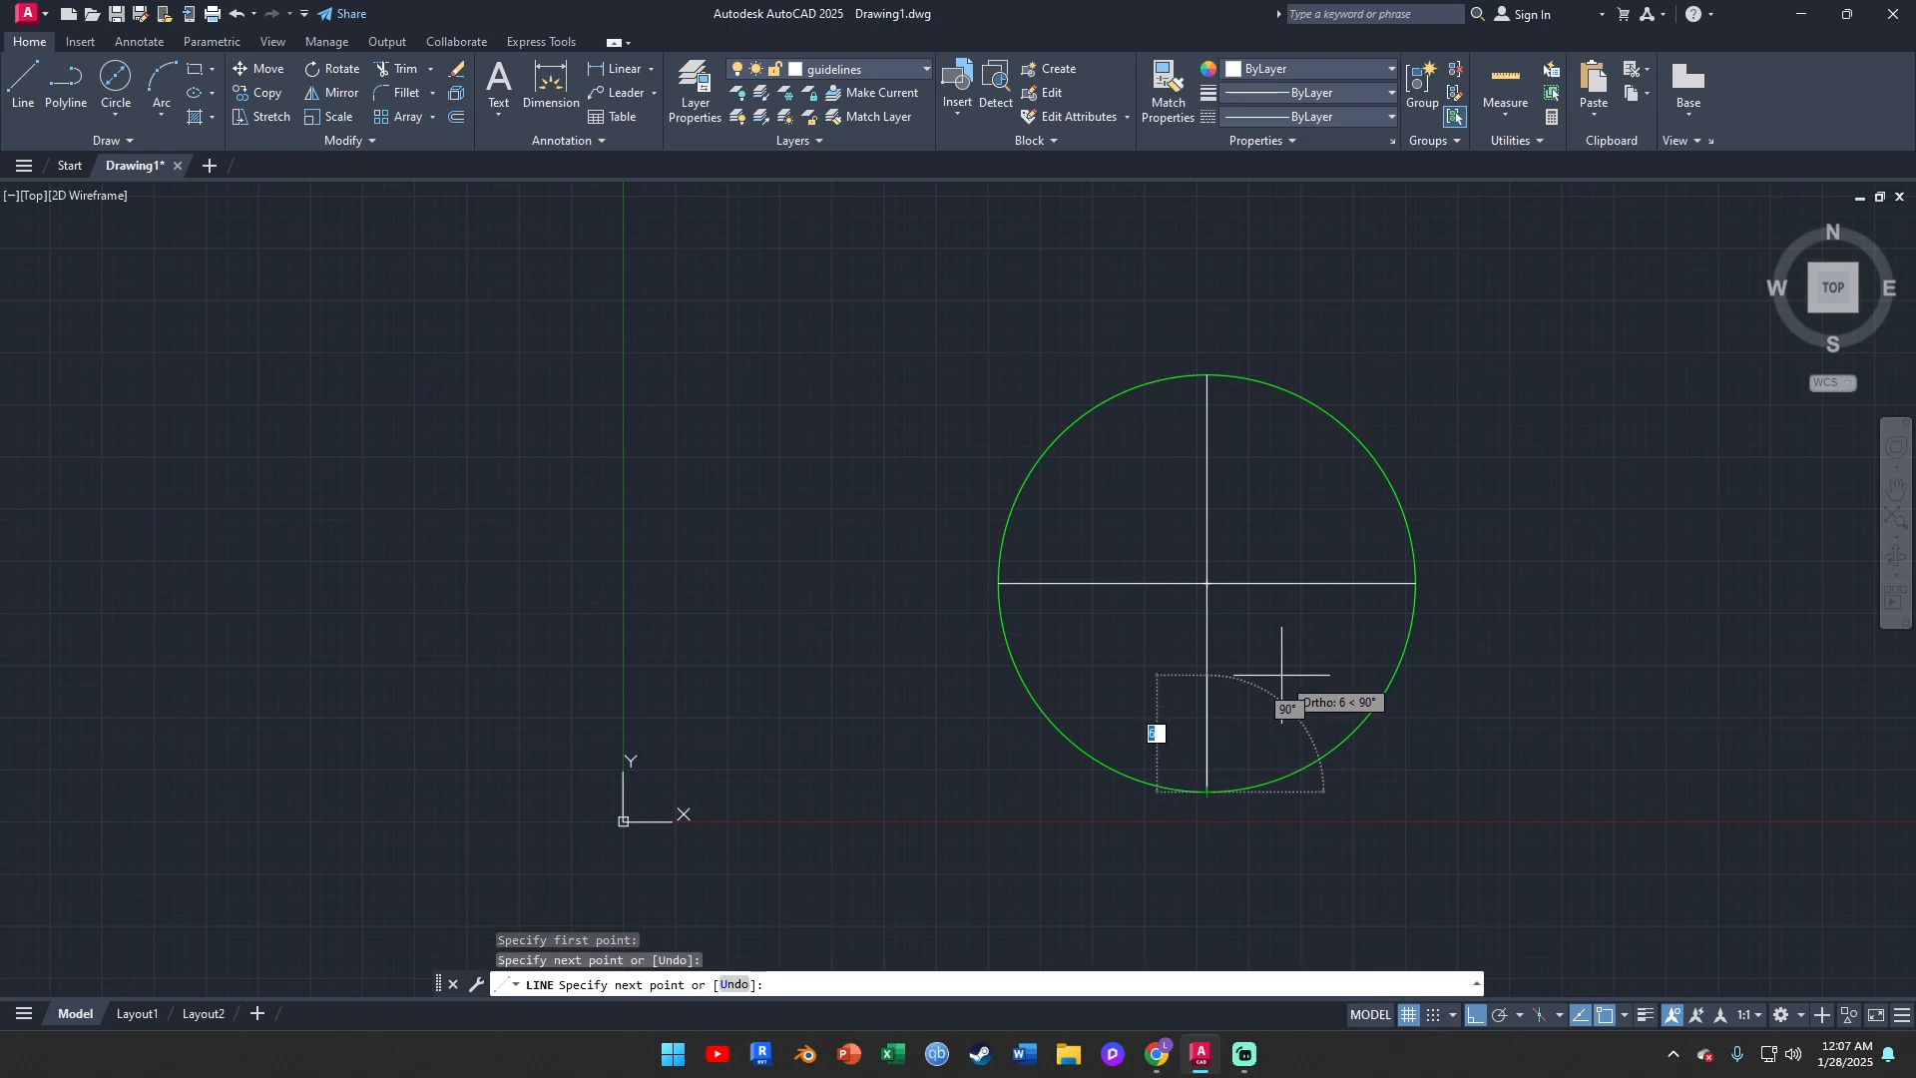
{"action": "key", "text": "Escape"}
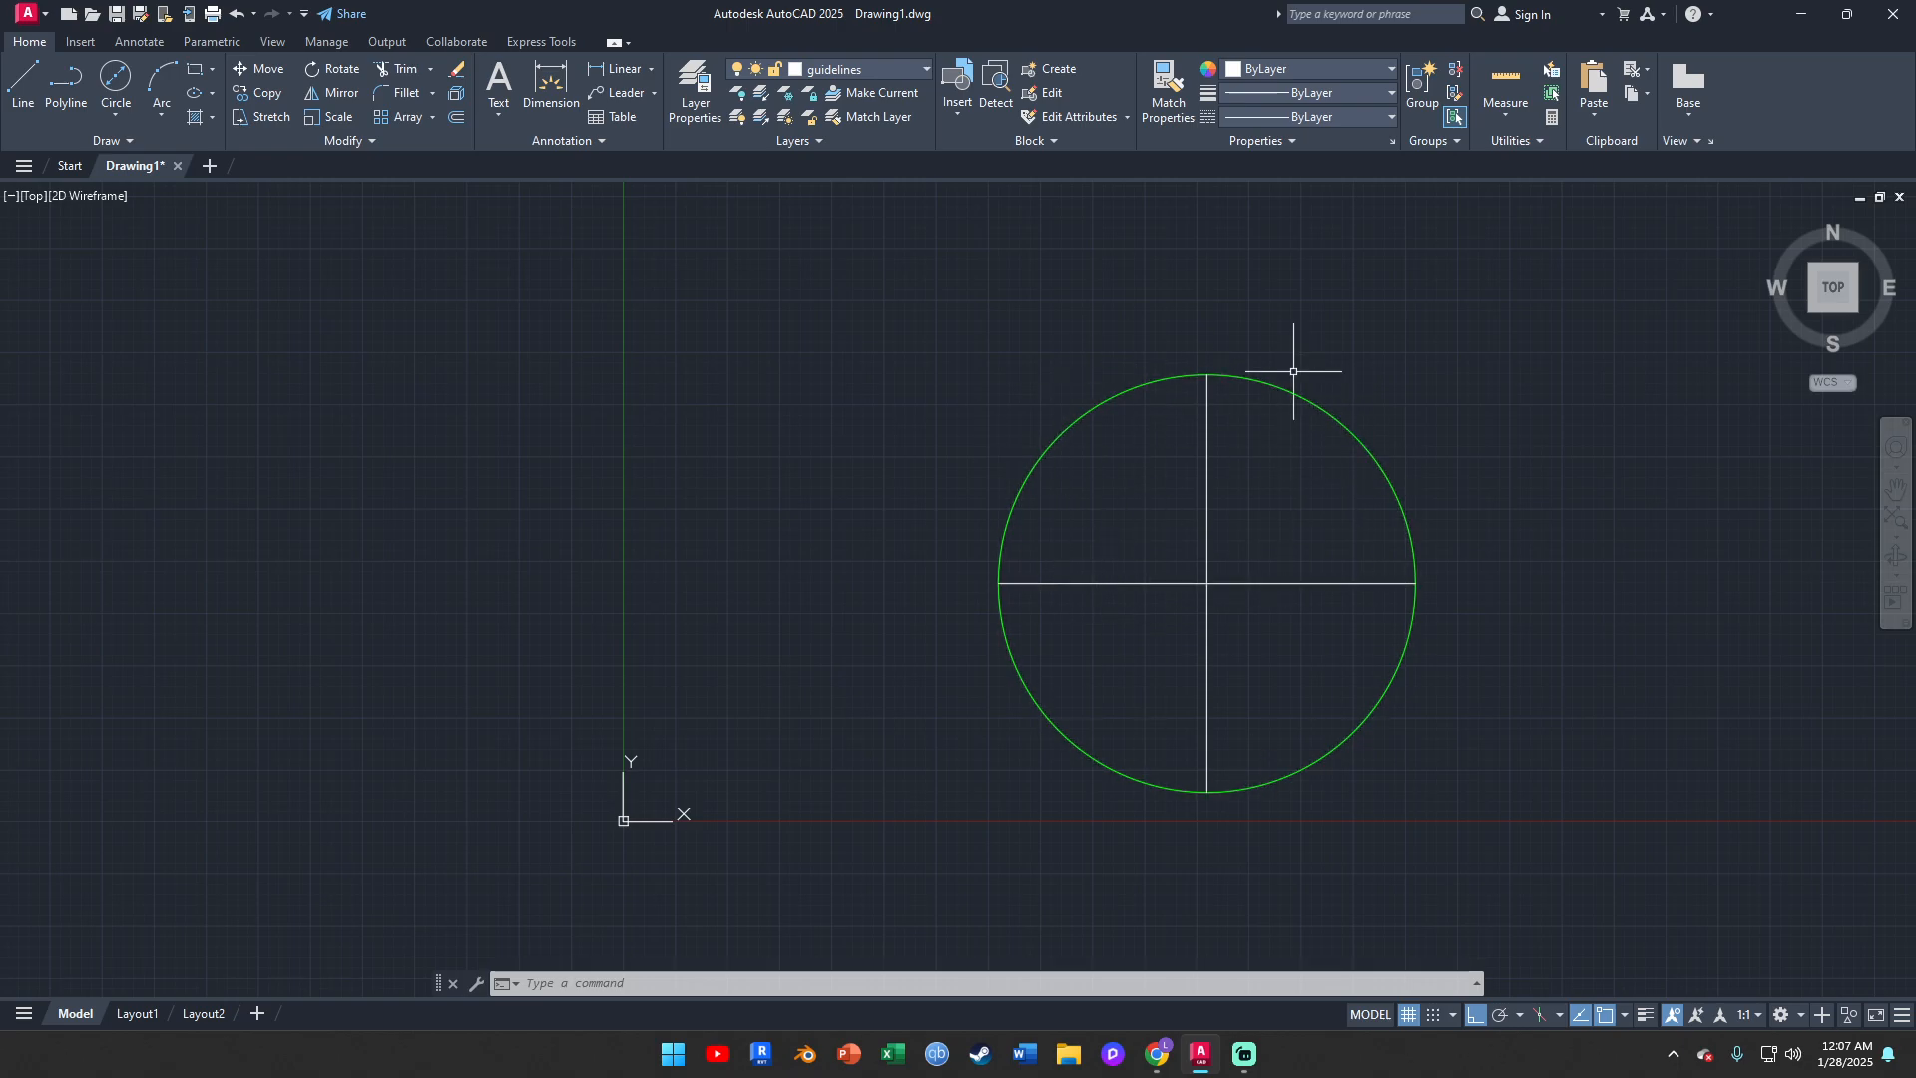
{"action": "left_click", "coordinate": [1505, 82]}
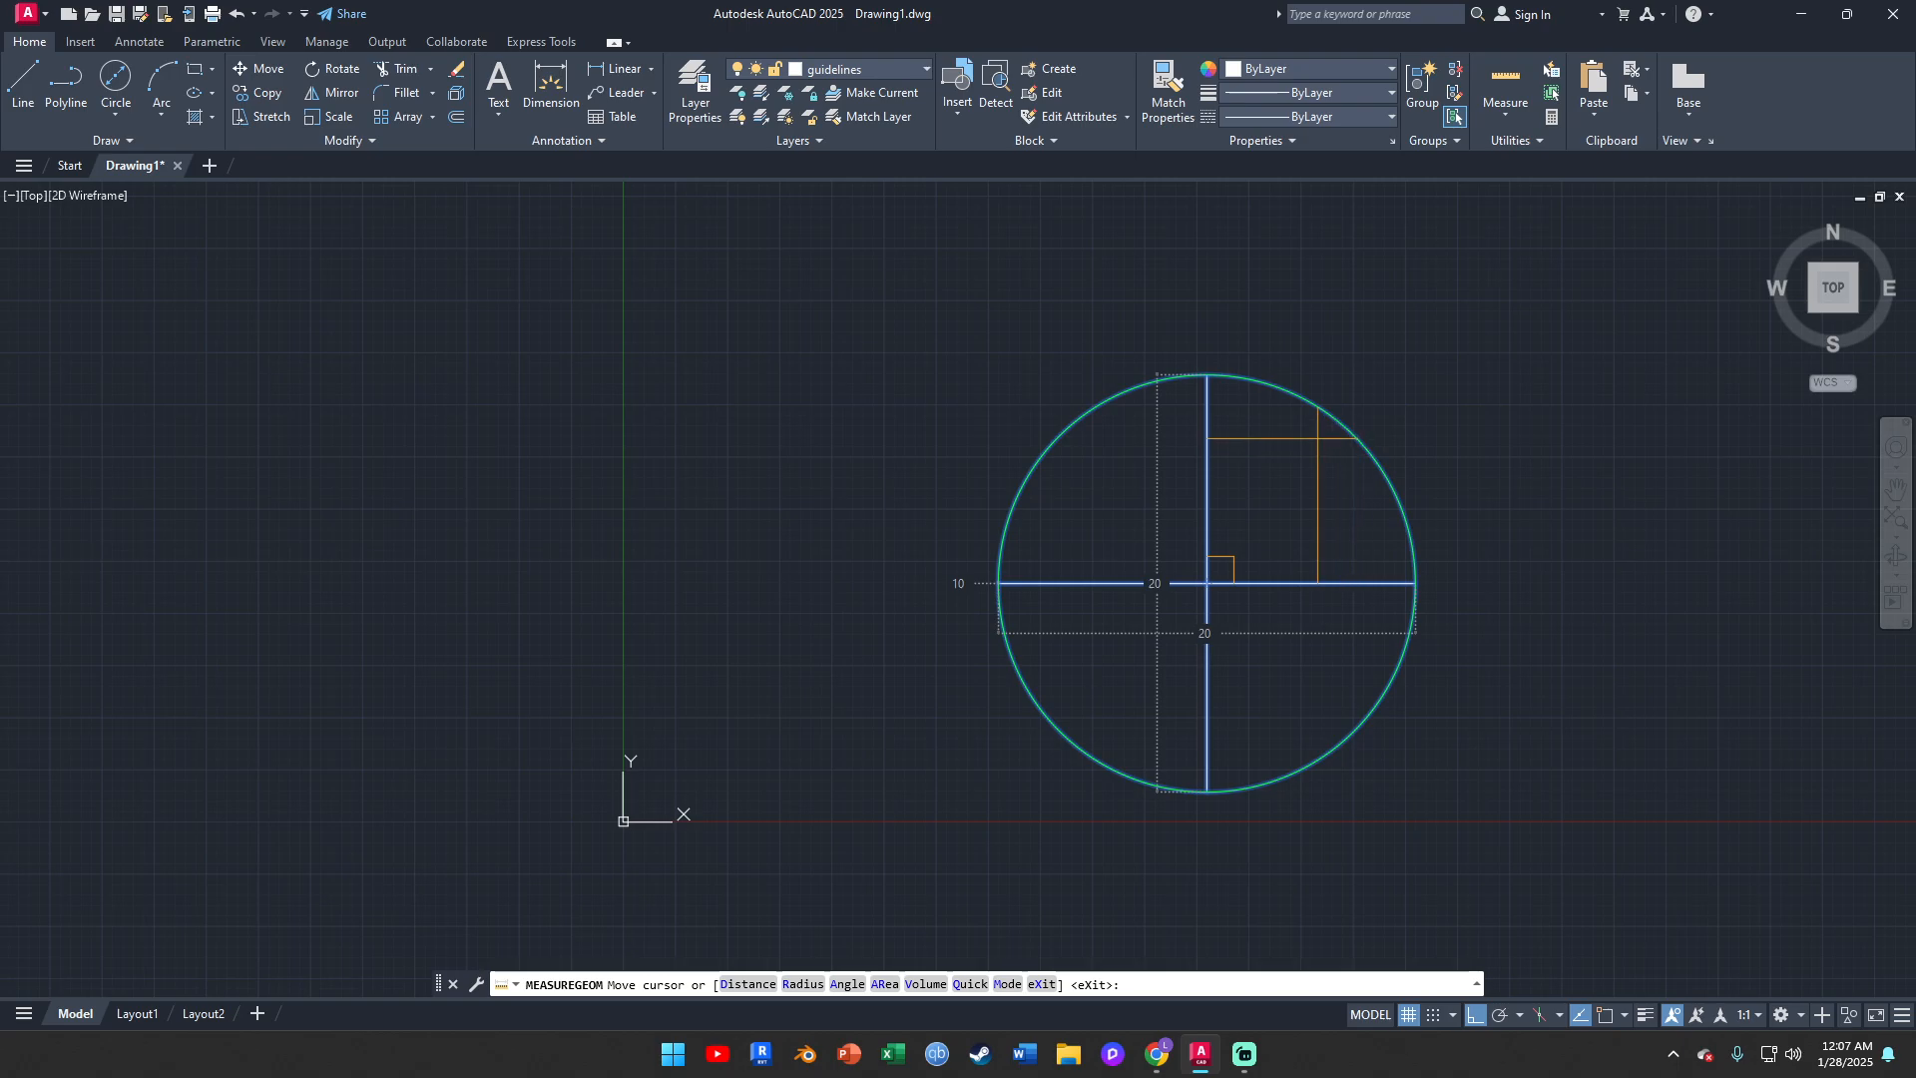
{"action": "key", "text": "Escape"}
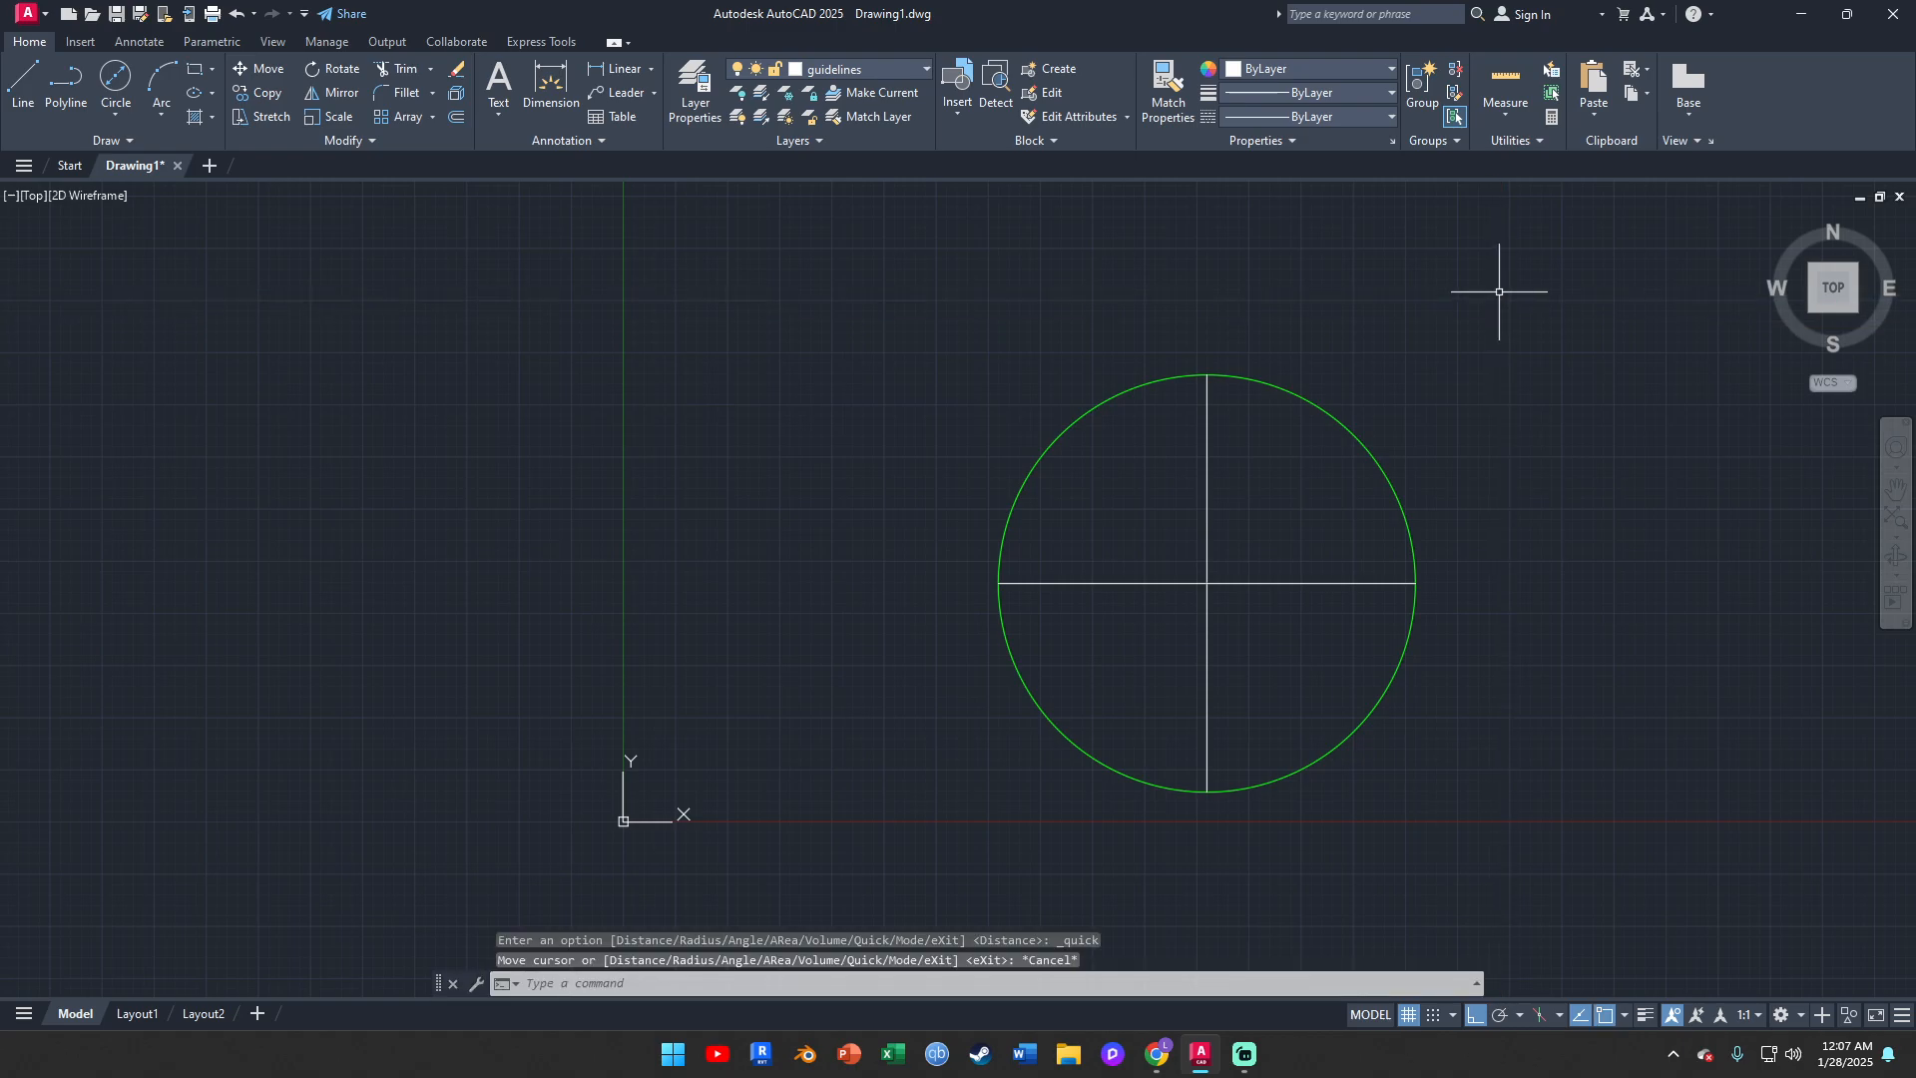
Draw a concentric inner circle with a diameter of 10 mm, centered where the two guidelines cross
{"action": "left_click", "coordinate": [121, 88]}
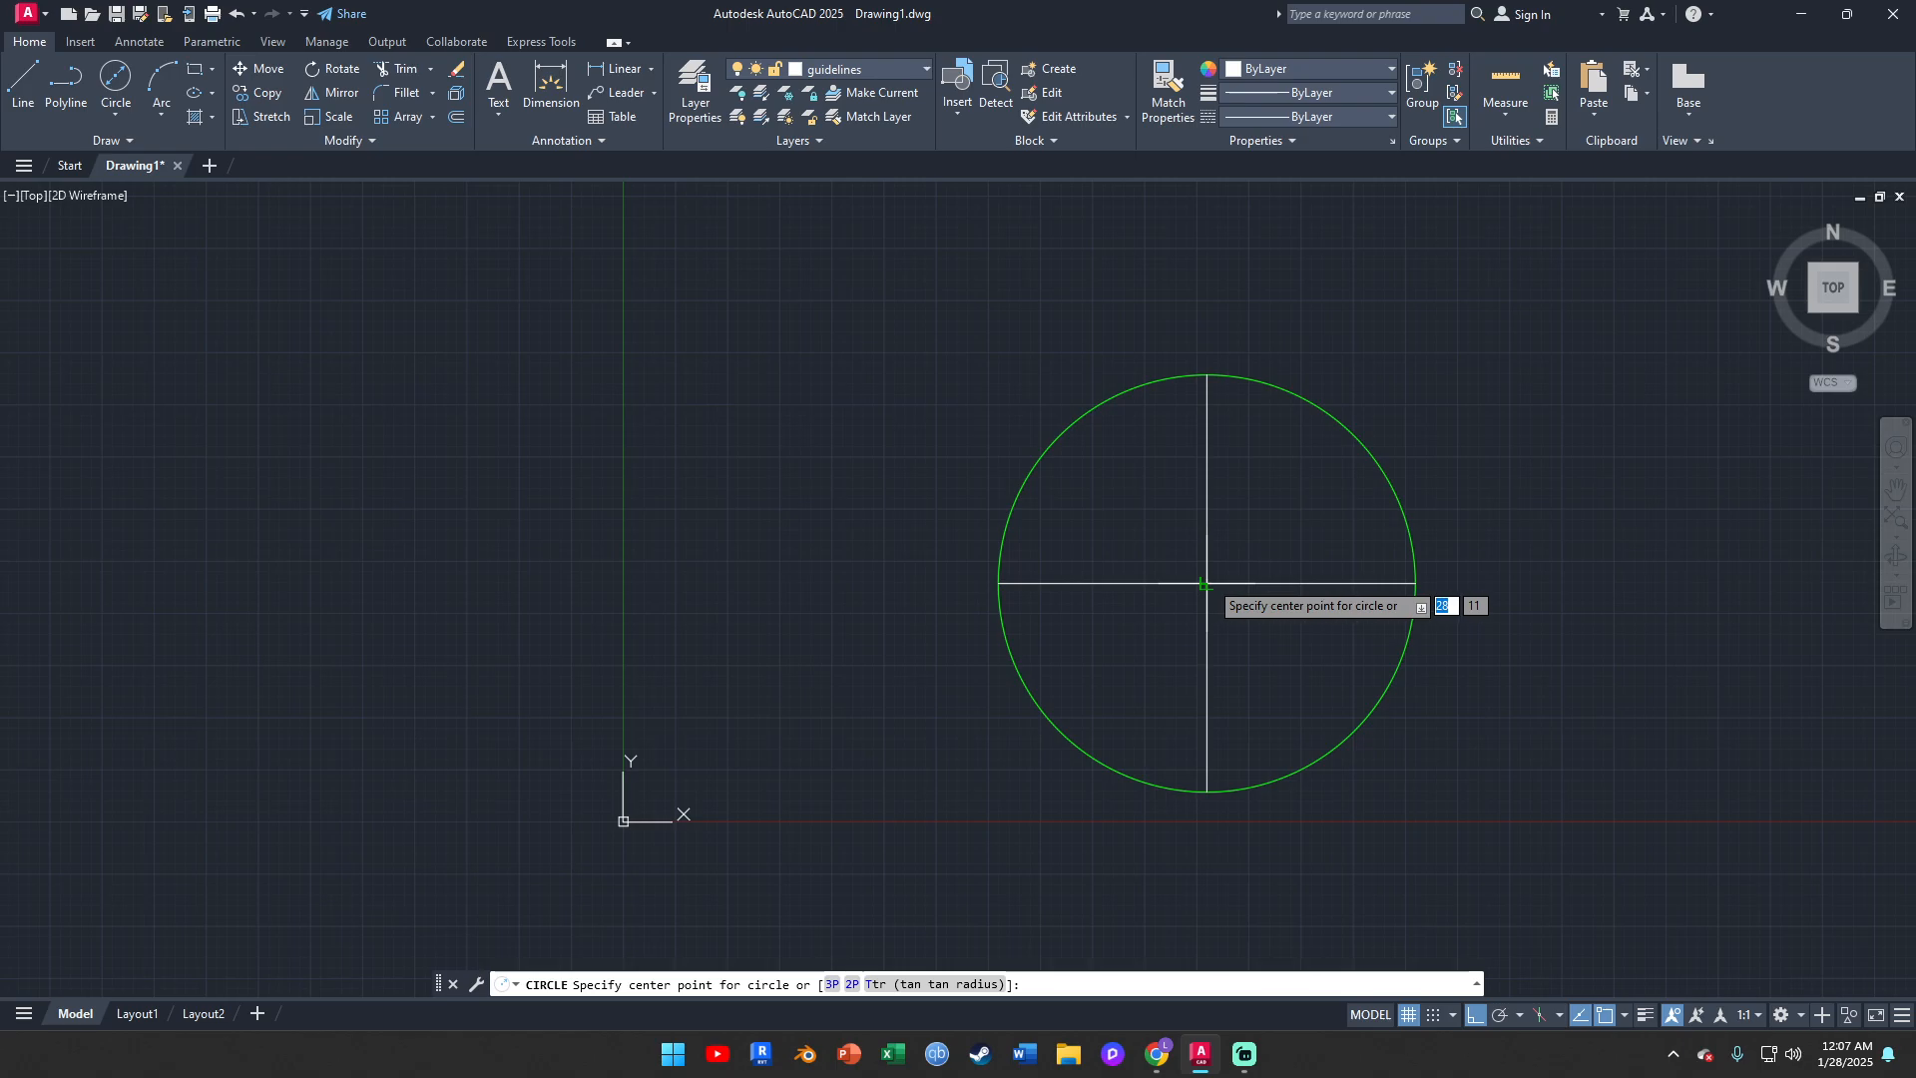
{"action": "left_click", "coordinate": [1205, 584]}
{"action": "type", "text": "d"}
{"action": "key", "text": "Return"}
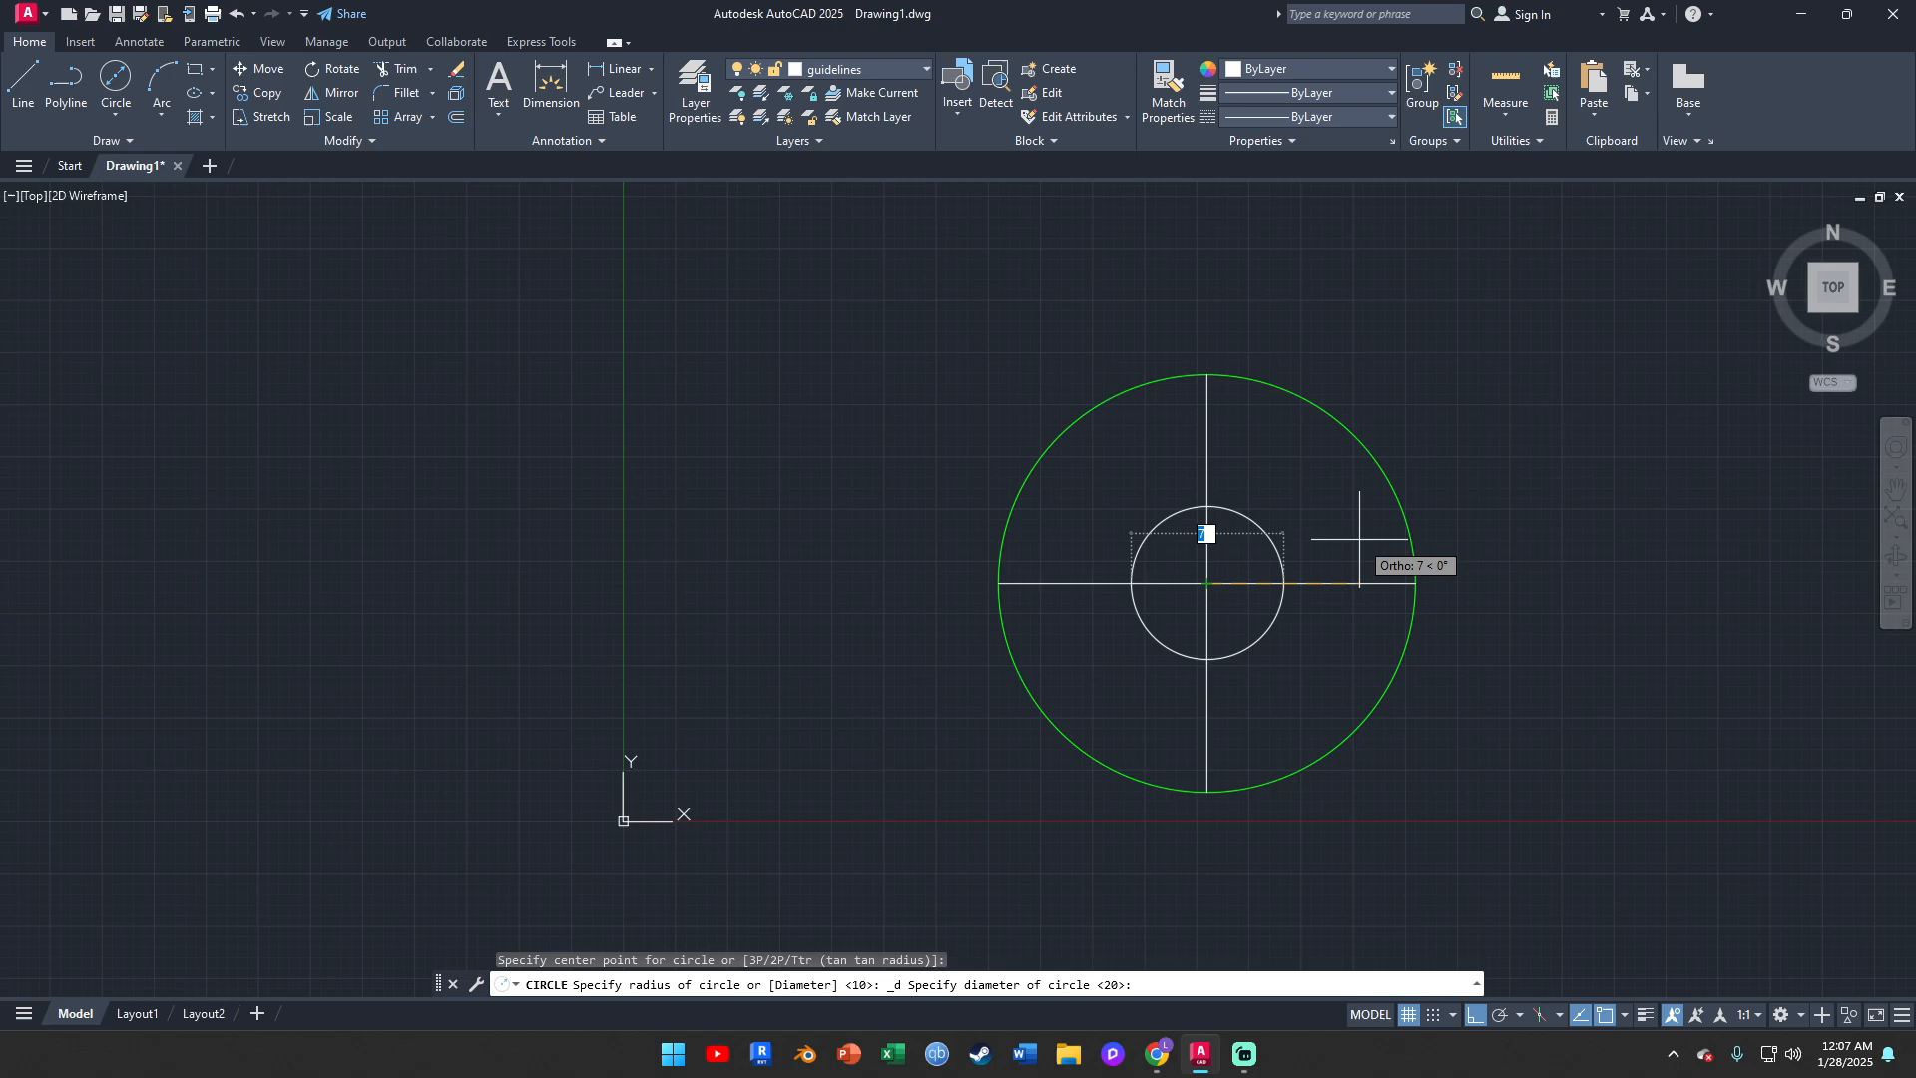
{"action": "key", "text": "Return"}
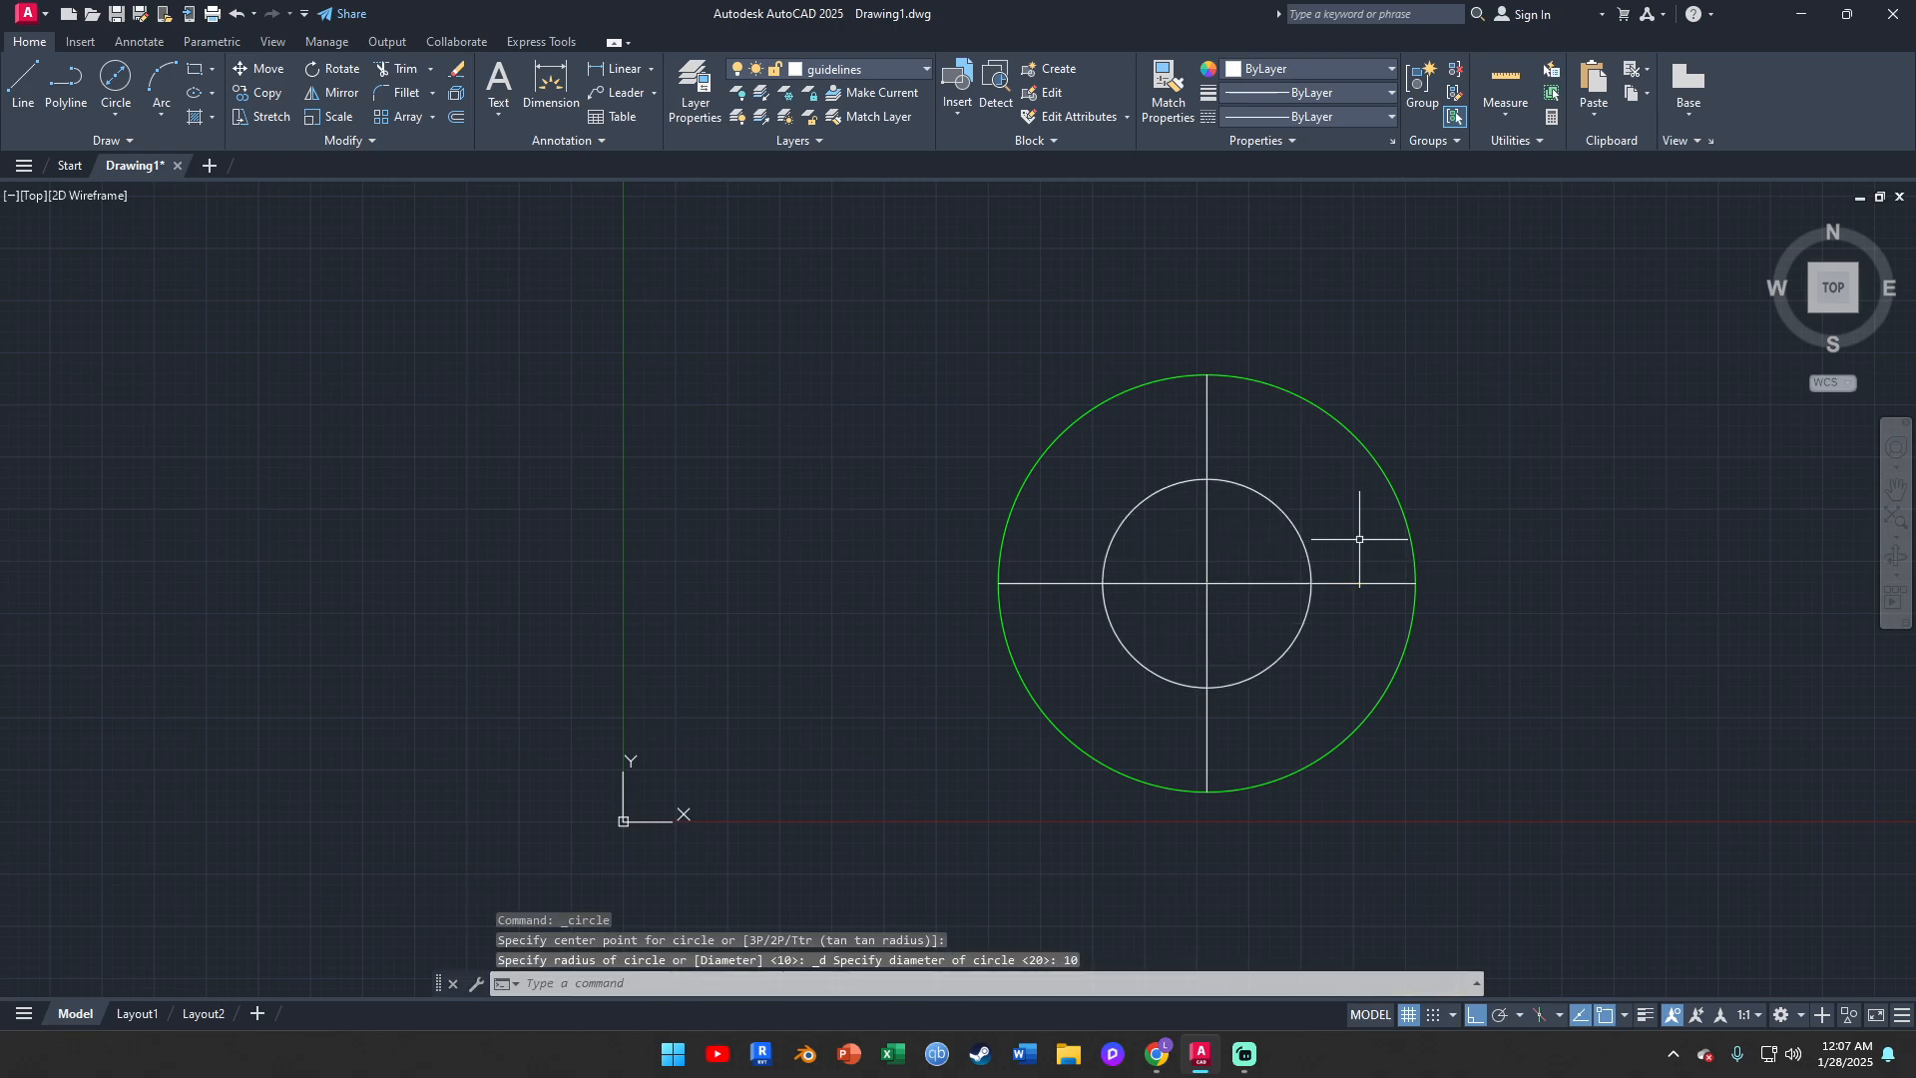
Assign the inner circle to the circle layer
{"action": "left_click", "coordinate": [1257, 488]}
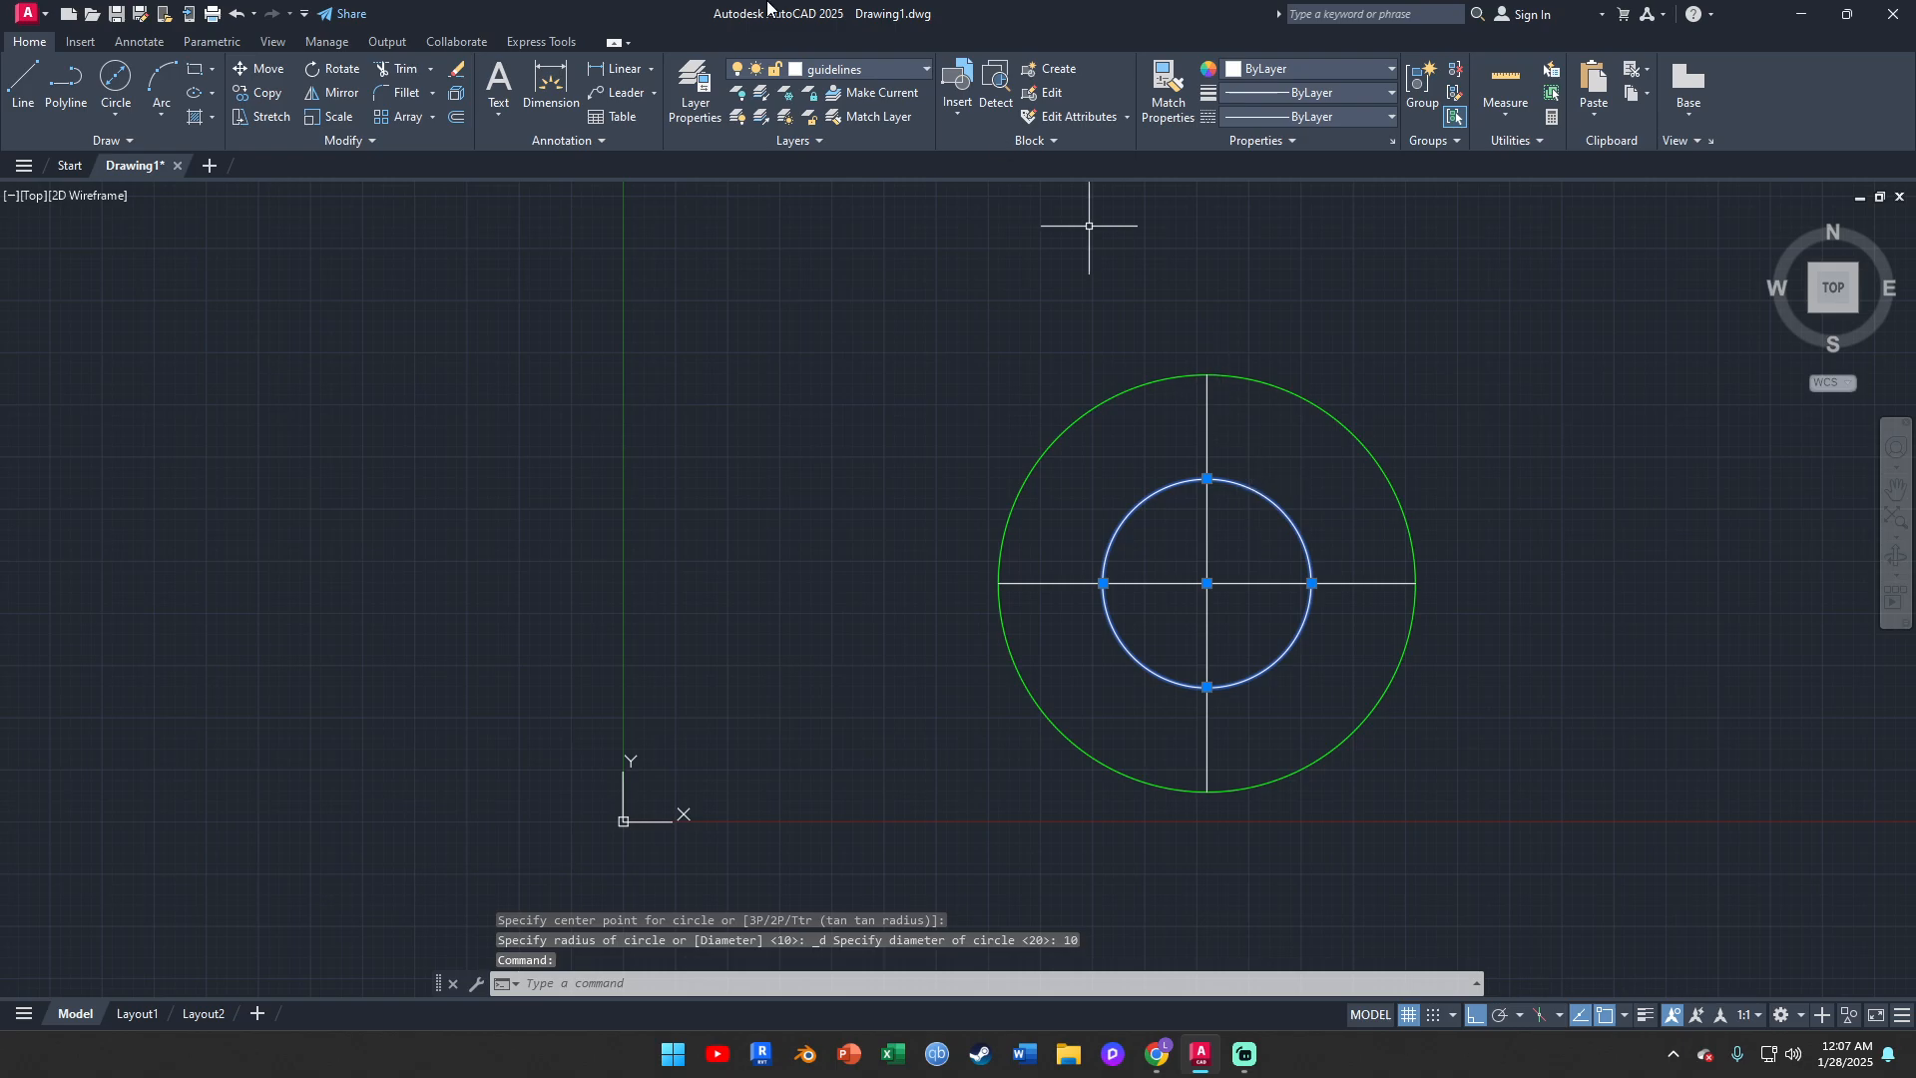
{"action": "left_click", "coordinate": [841, 66]}
{"action": "left_click", "coordinate": [850, 118]}
{"action": "key", "text": "Escape"}
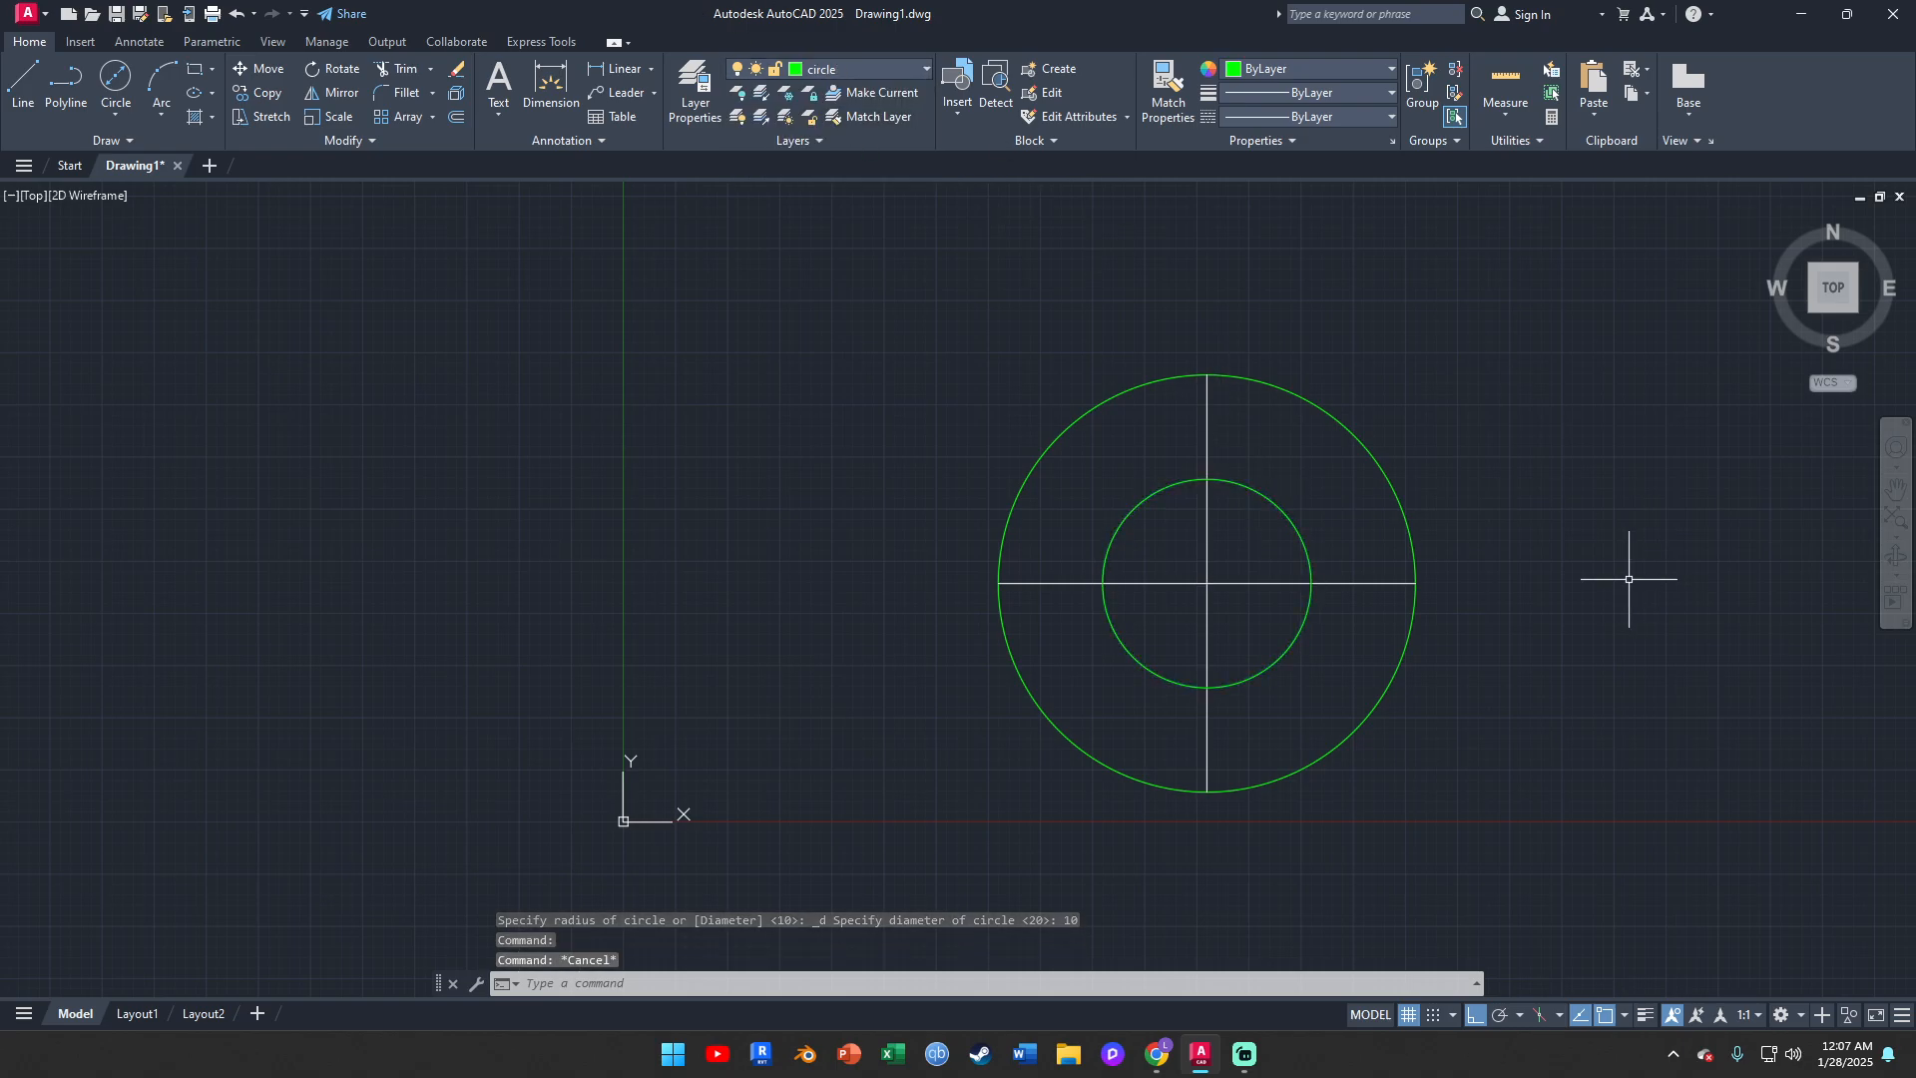
Move both circles and their guidelines horizontally to the right, away from the origin, using the outer circle's left quadrant as base point
{"action": "middle_click_drag", "start_coordinate": [1163, 672], "coordinate": [1114, 592]}
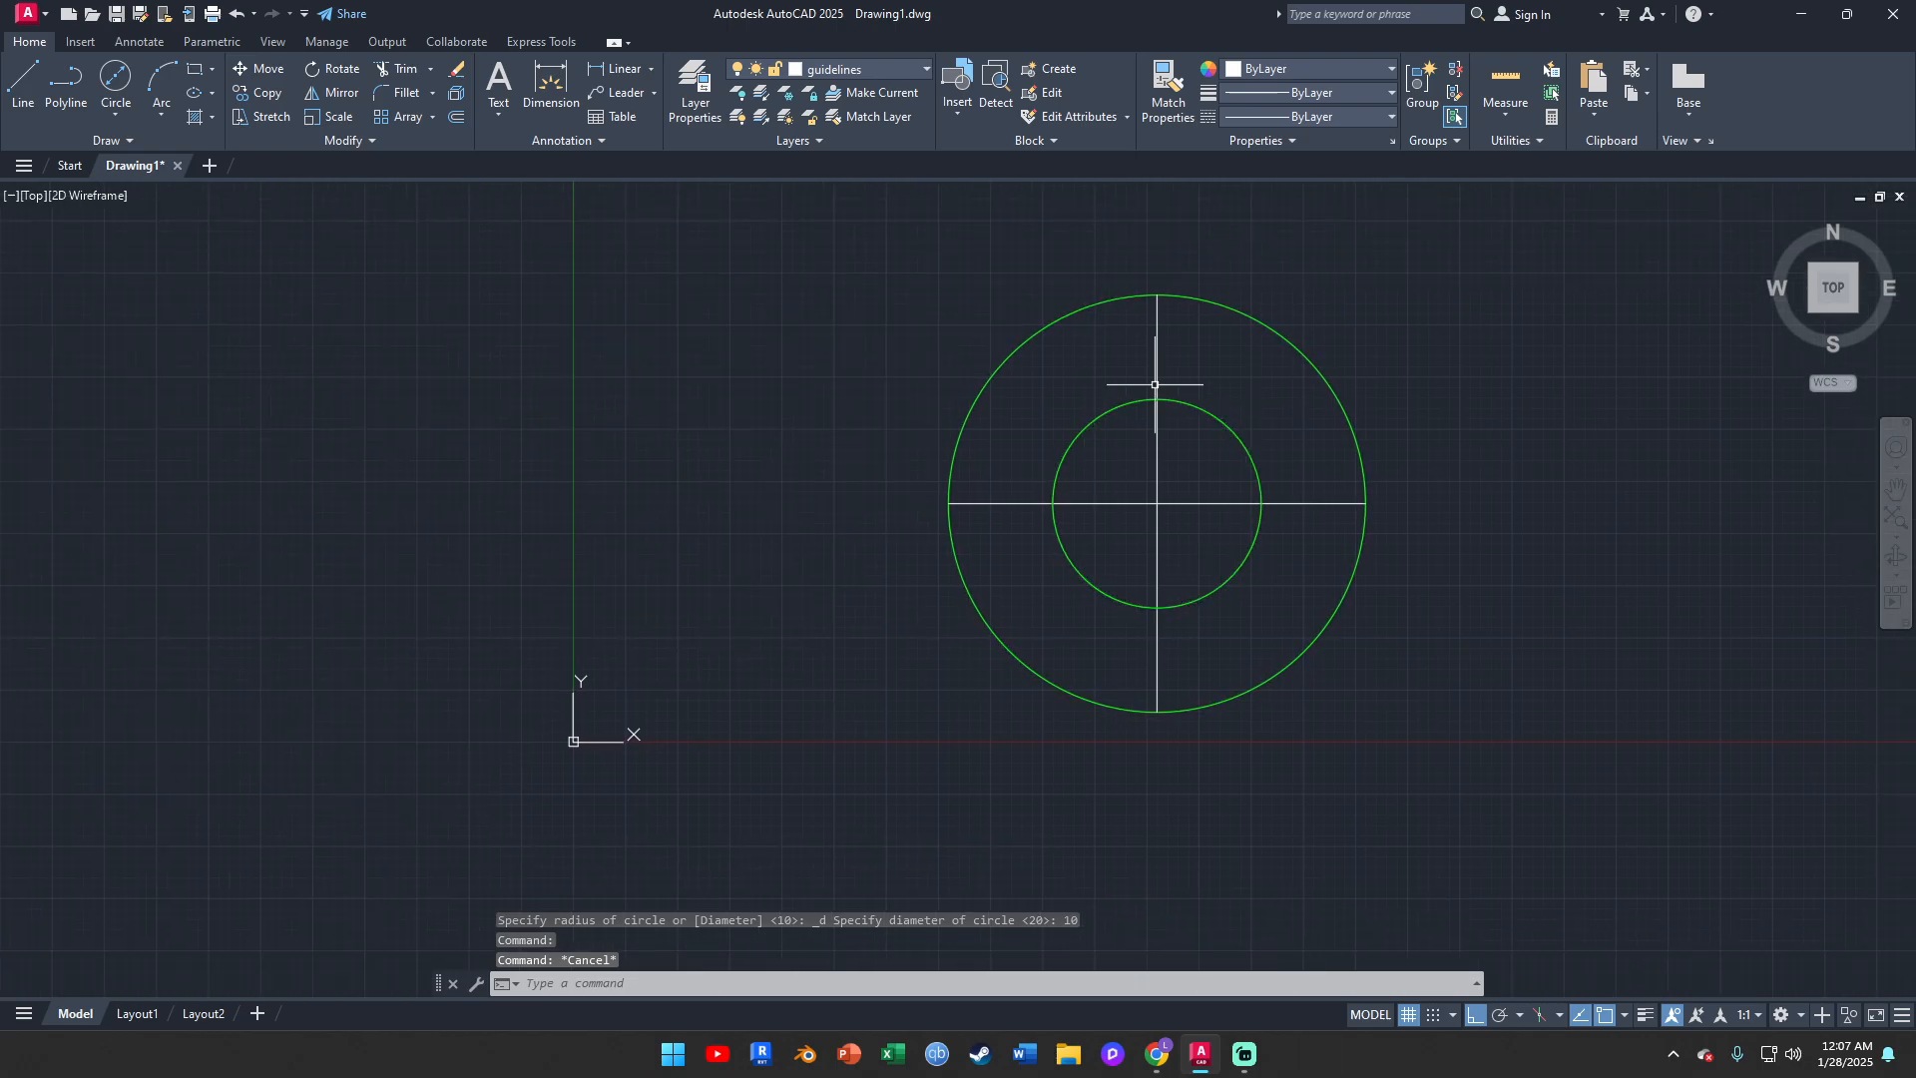
{"action": "scroll", "coordinate": [1218, 376], "scroll_direction": "down", "scroll_amount": 2}
{"action": "scroll", "coordinate": [1111, 417], "scroll_direction": "up", "scroll_amount": 2}
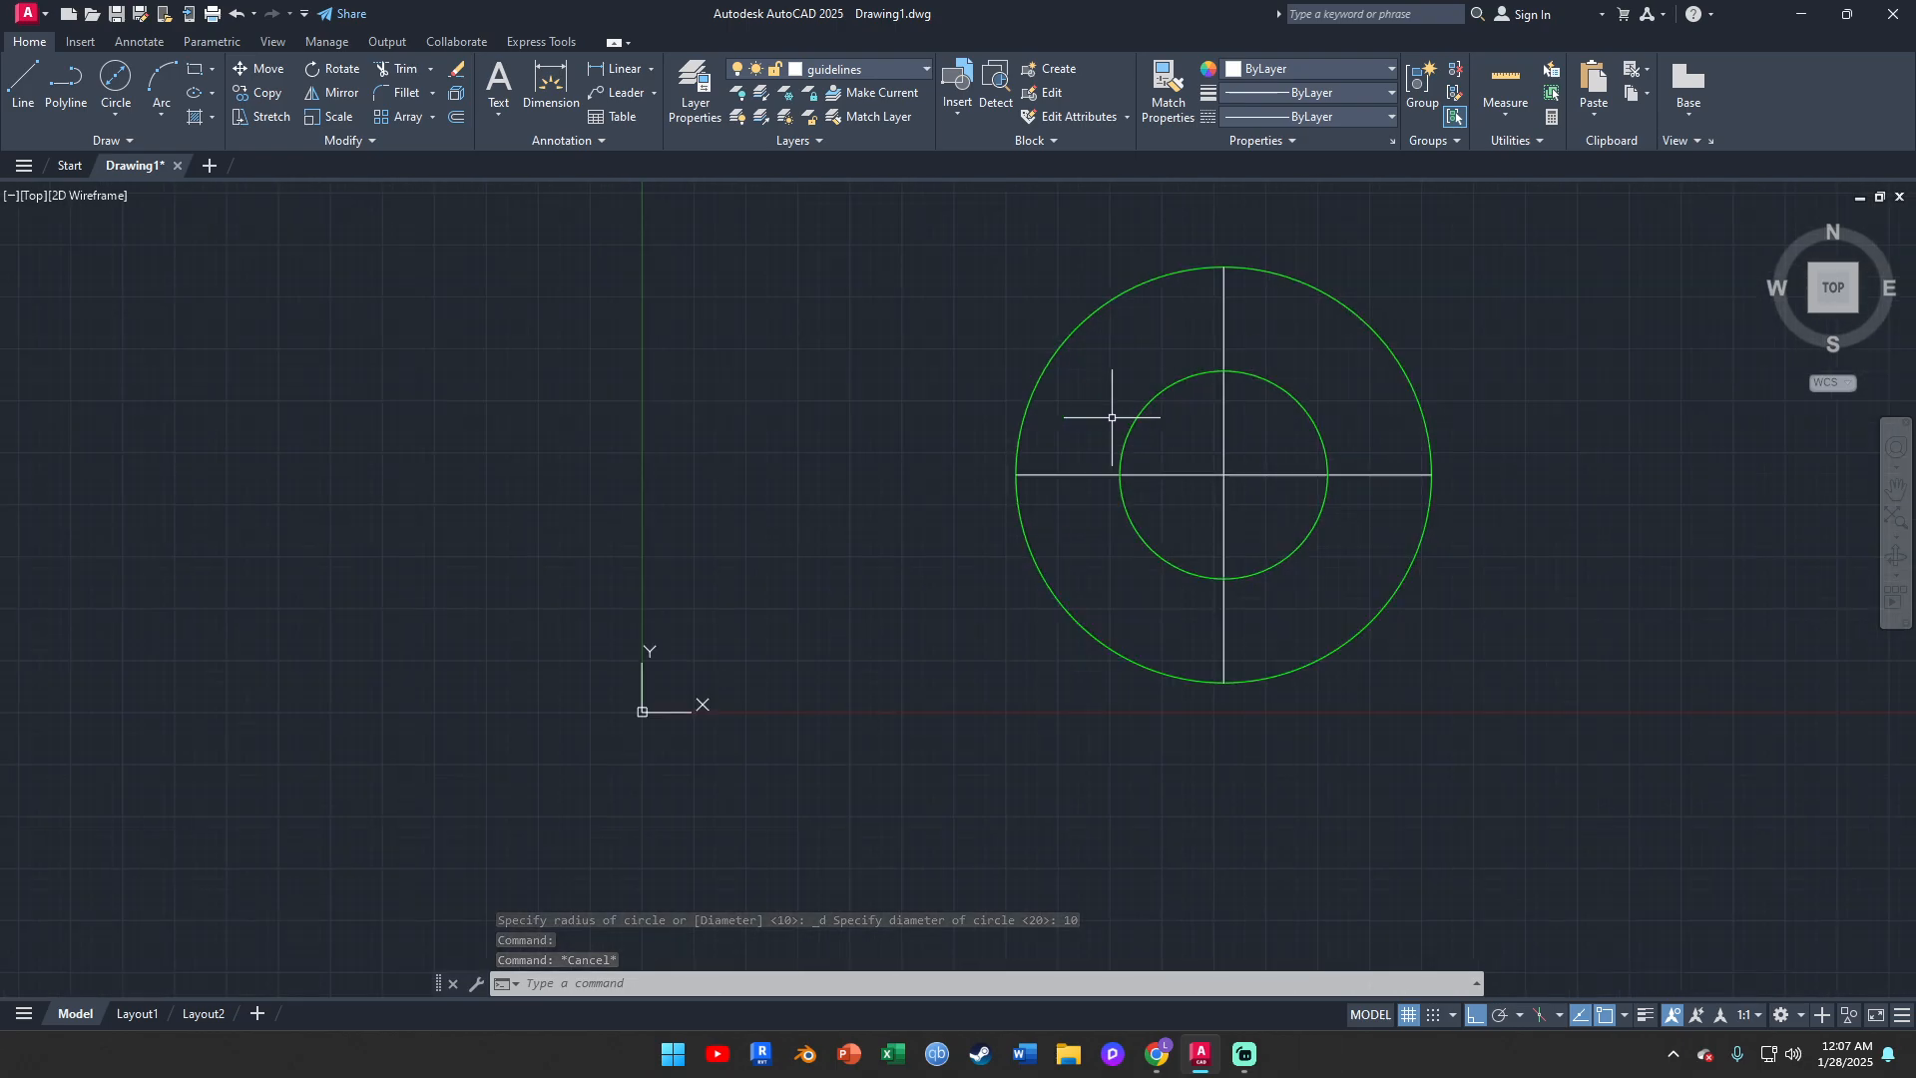
{"action": "scroll", "coordinate": [1111, 417], "scroll_direction": "down", "scroll_amount": 4}
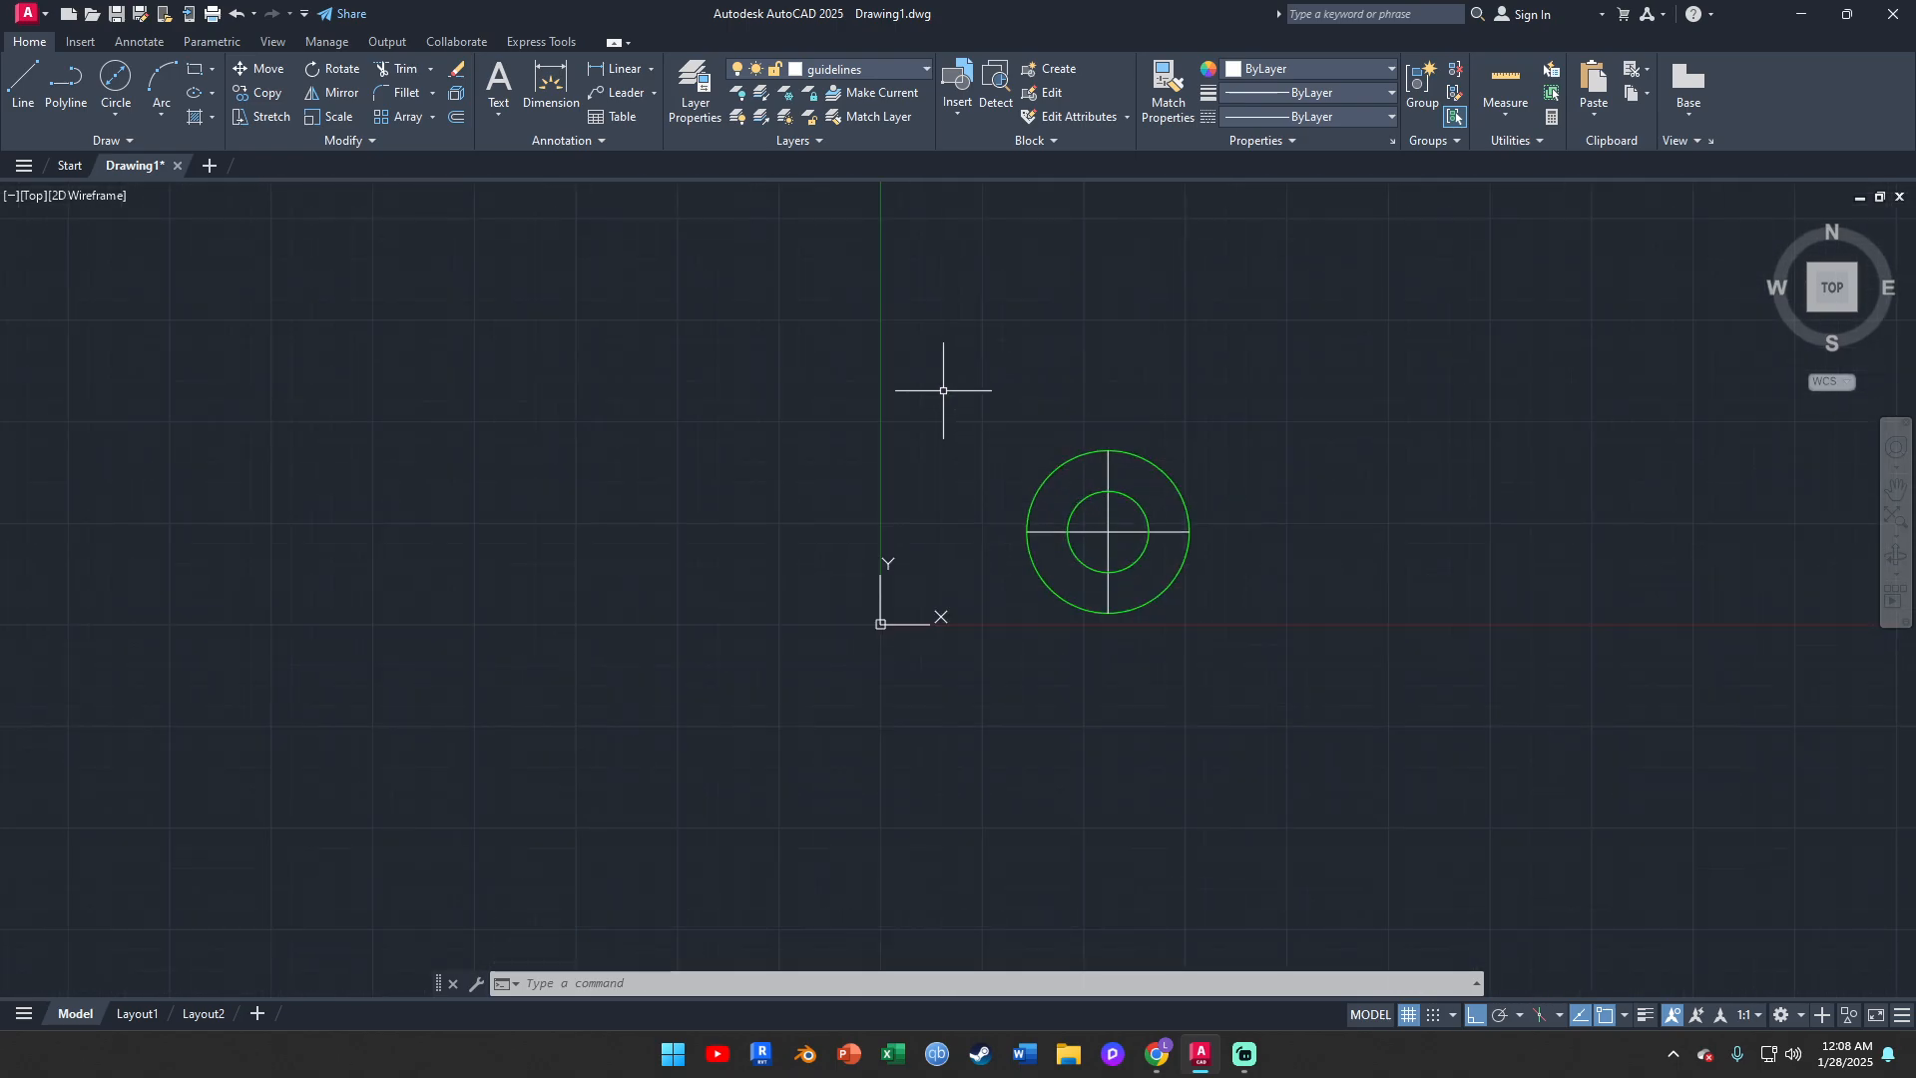
{"action": "left_click", "coordinate": [951, 365]}
{"action": "left_click", "coordinate": [1381, 686]}
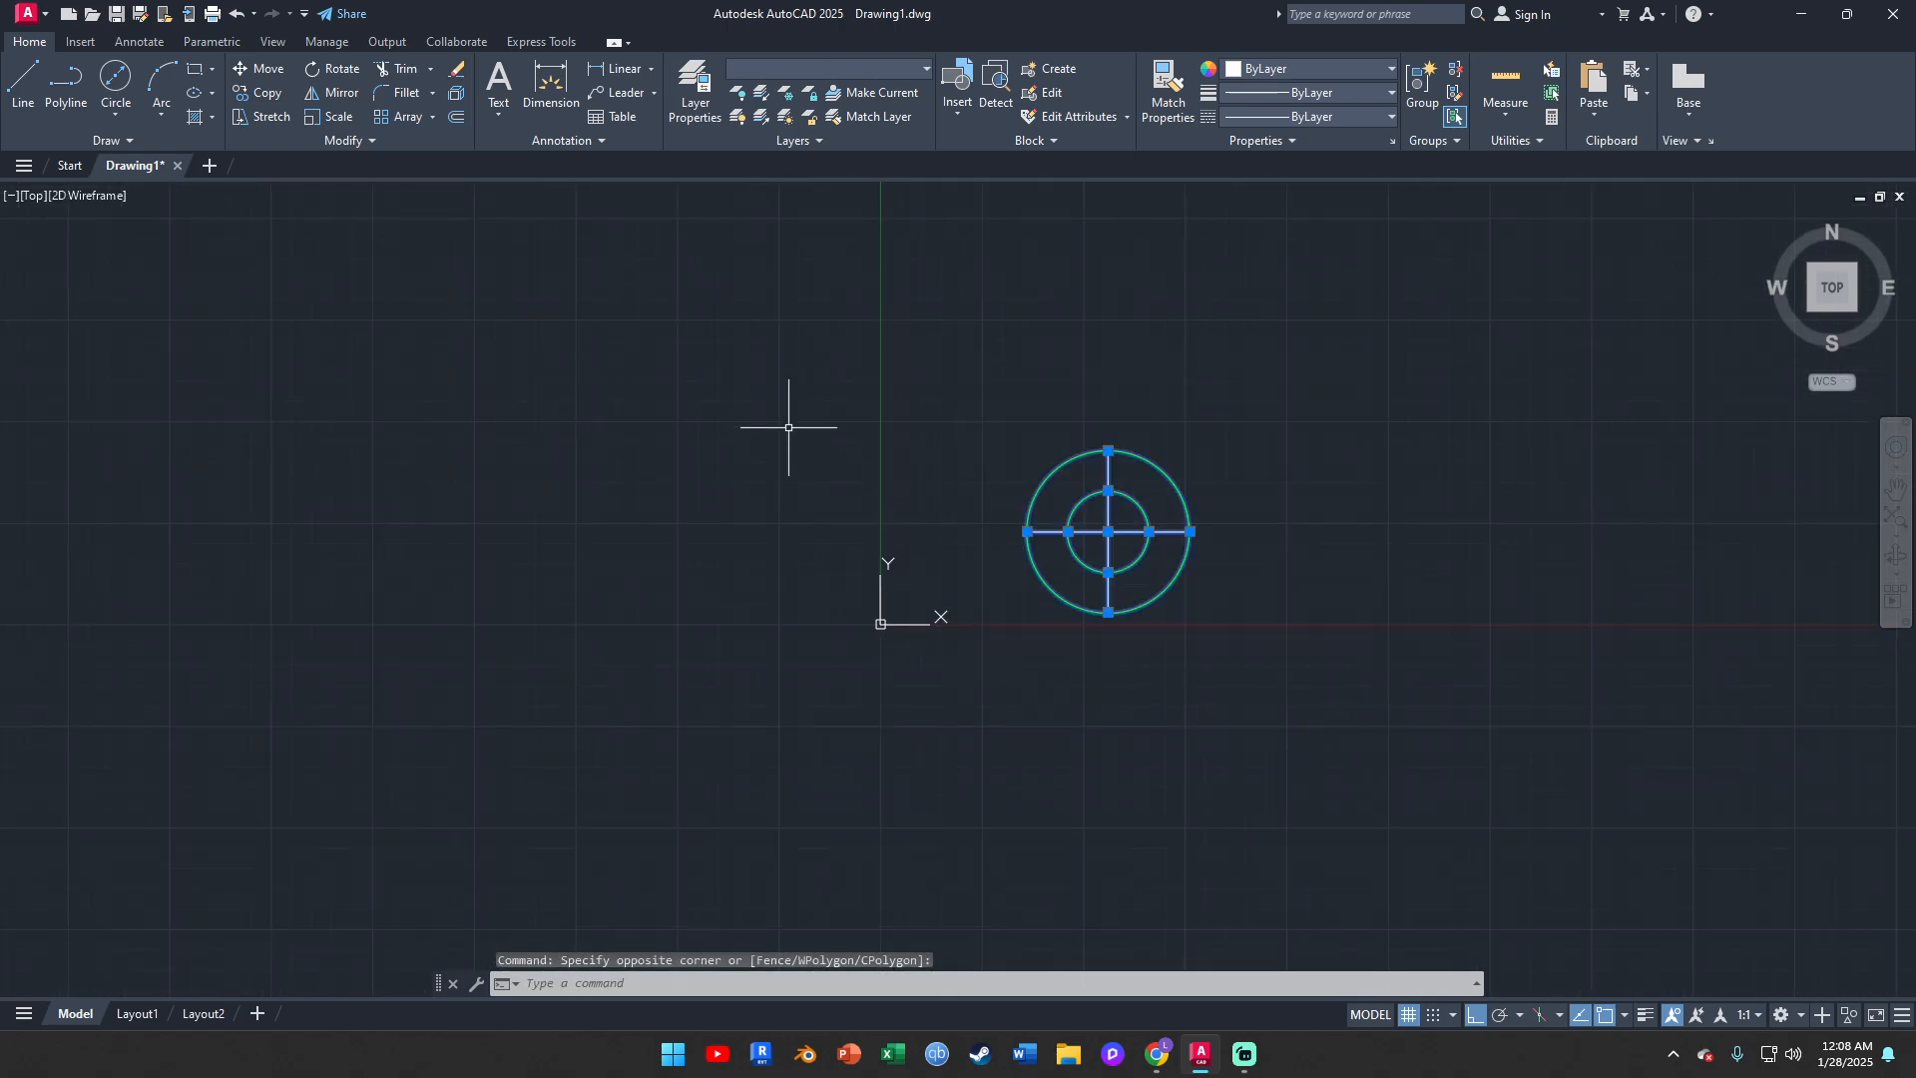
{"action": "left_click", "coordinate": [260, 67]}
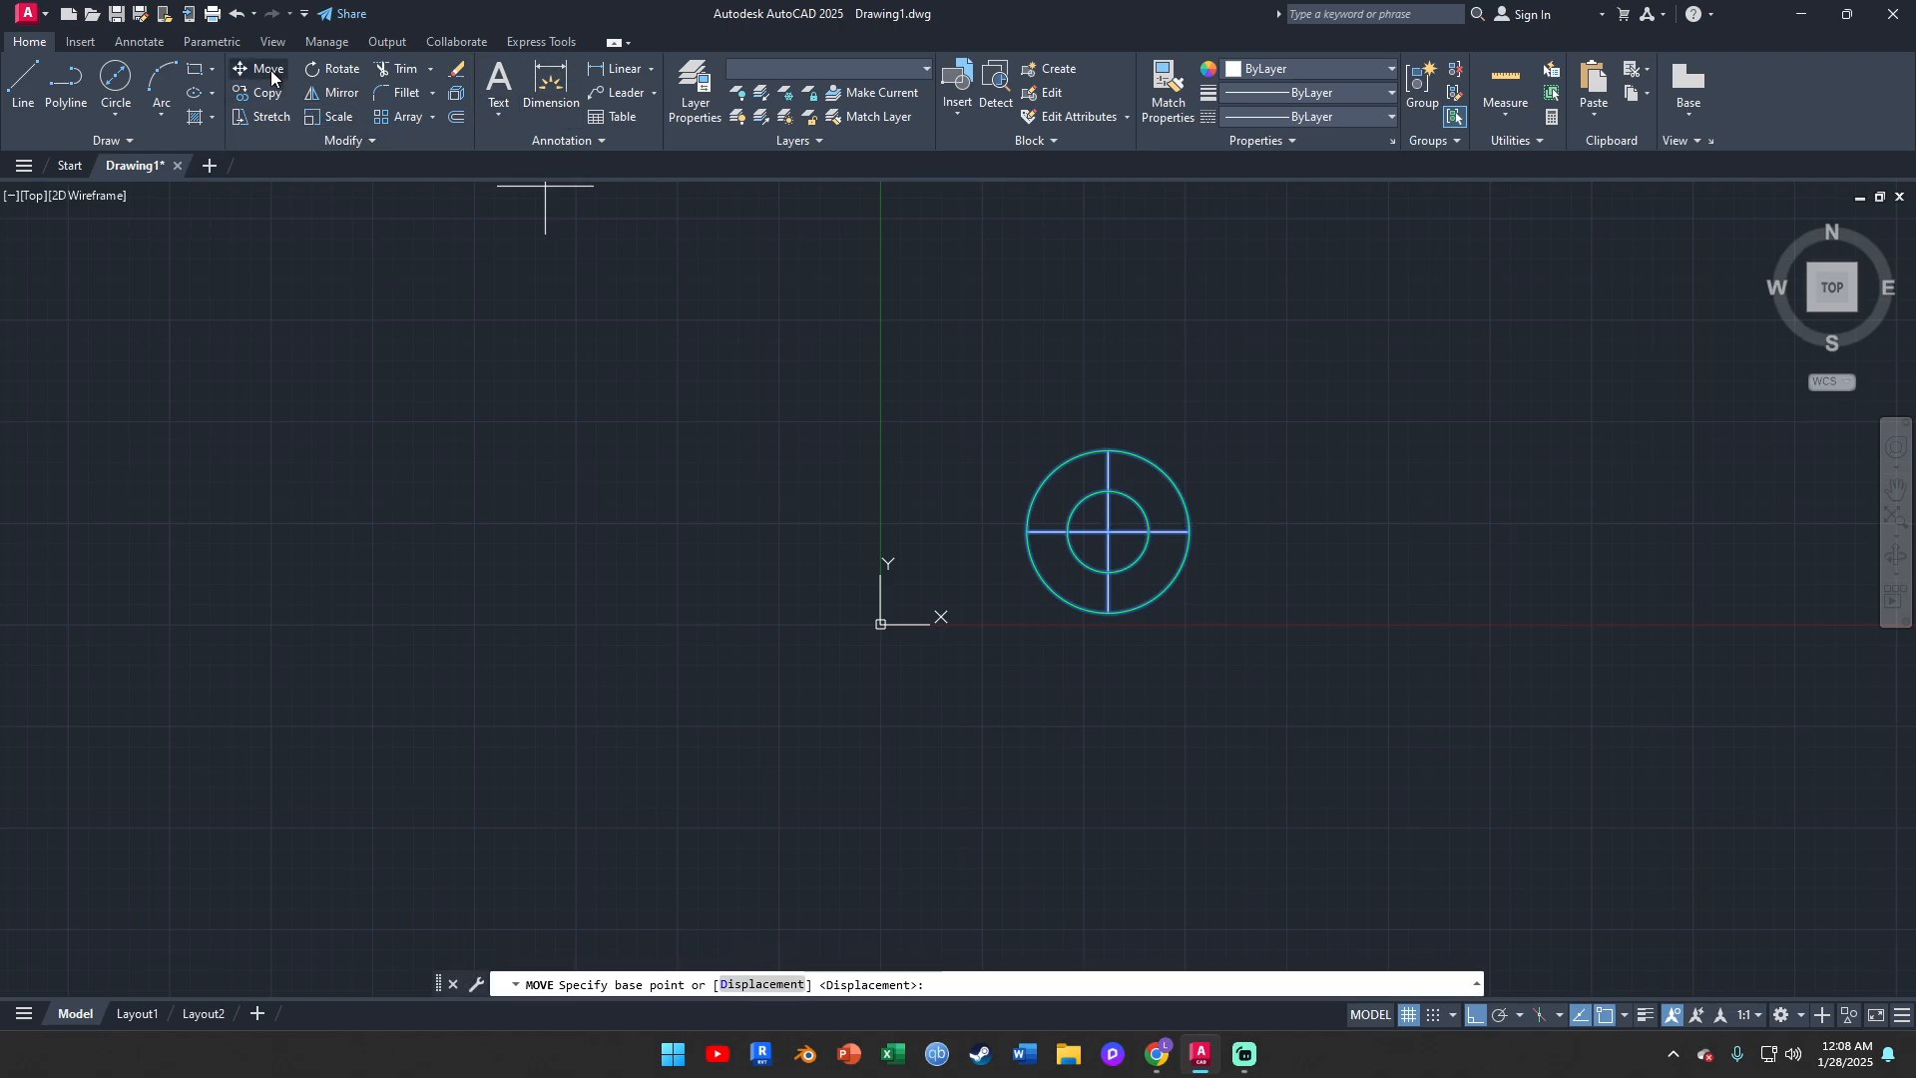
{"action": "left_click", "coordinate": [1027, 531]}
{"action": "middle_click_drag", "start_coordinate": [1306, 539], "coordinate": [876, 579]}
{"action": "left_click", "coordinate": [1340, 571]}
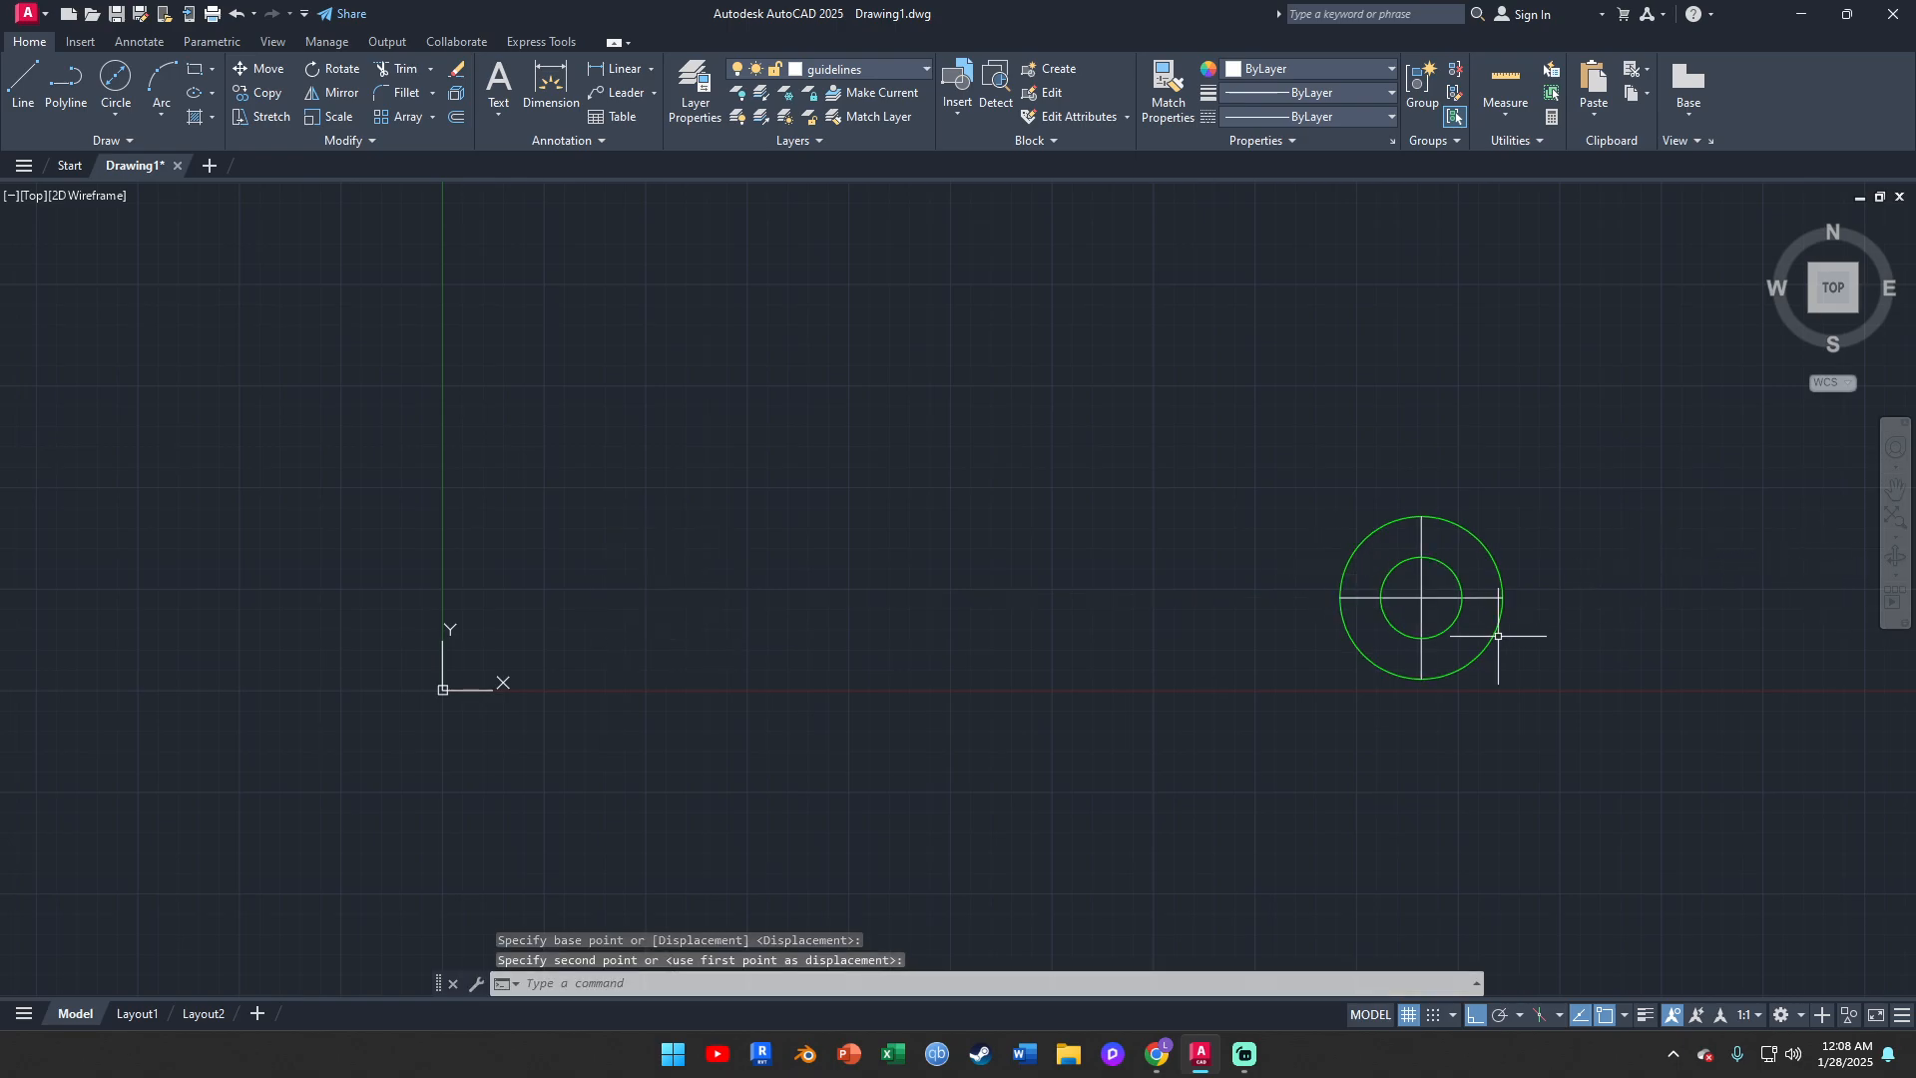
Draw a long horizontal projection line on the guidelines layer from the outer circle's top quadrant leftward, well past the circle
{"action": "scroll", "coordinate": [1498, 636], "scroll_direction": "up", "scroll_amount": 2}
{"action": "scroll", "coordinate": [1423, 522], "scroll_direction": "up", "scroll_amount": 2}
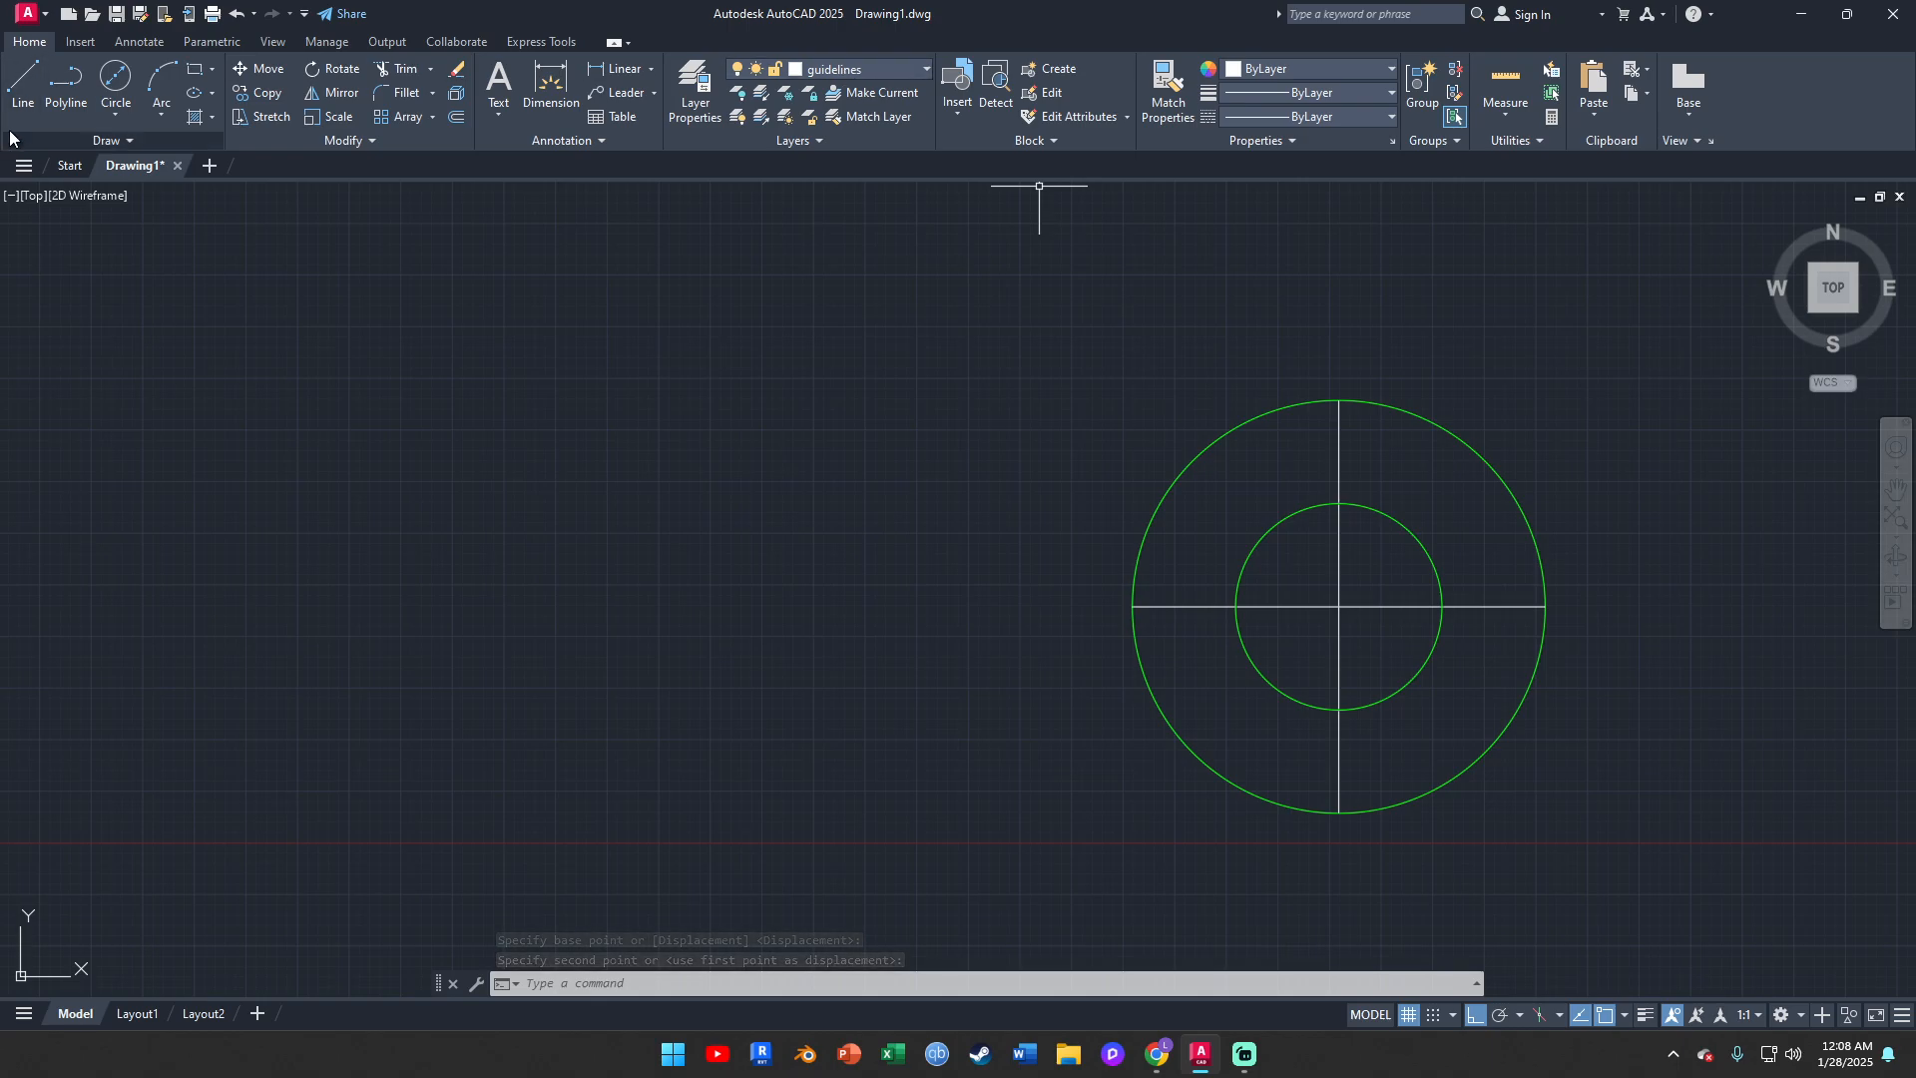
{"action": "left_click", "coordinate": [14, 94]}
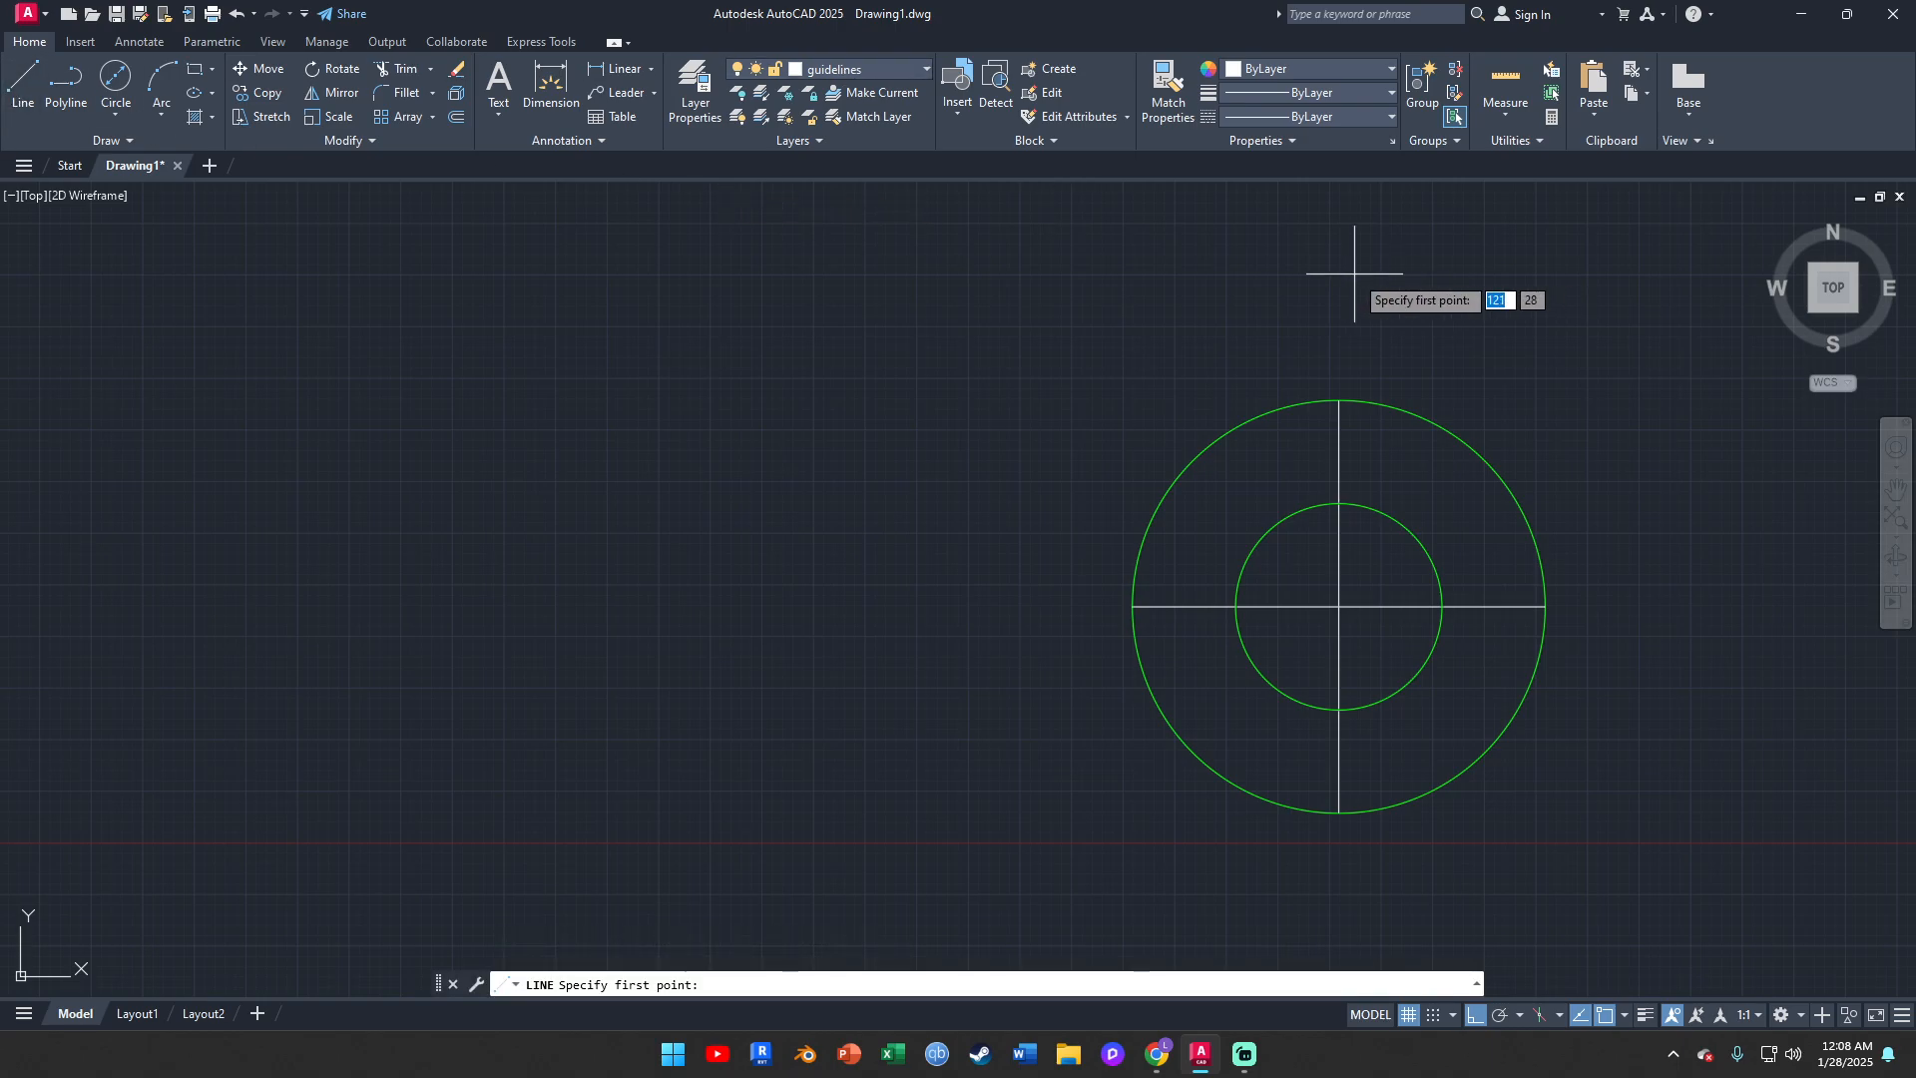
{"action": "left_click", "coordinate": [1339, 399]}
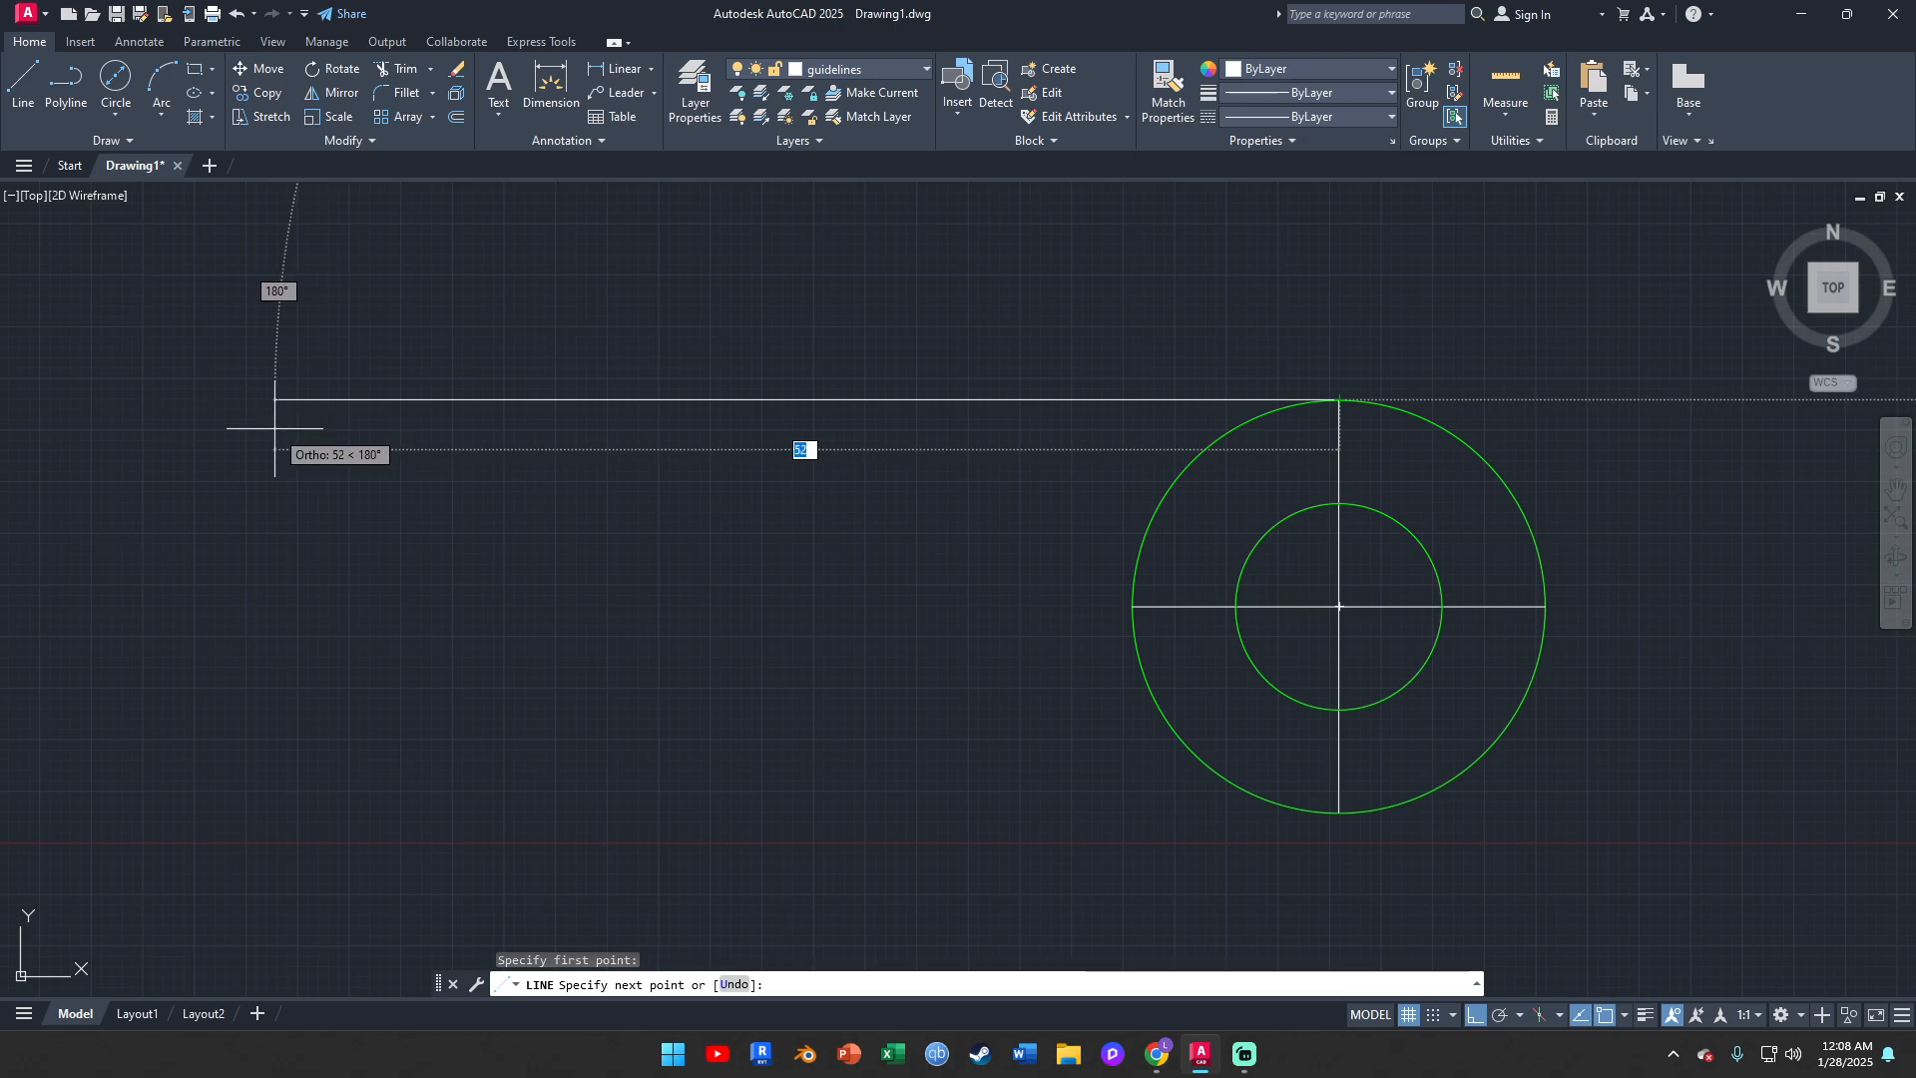
{"action": "left_click", "coordinate": [186, 413]}
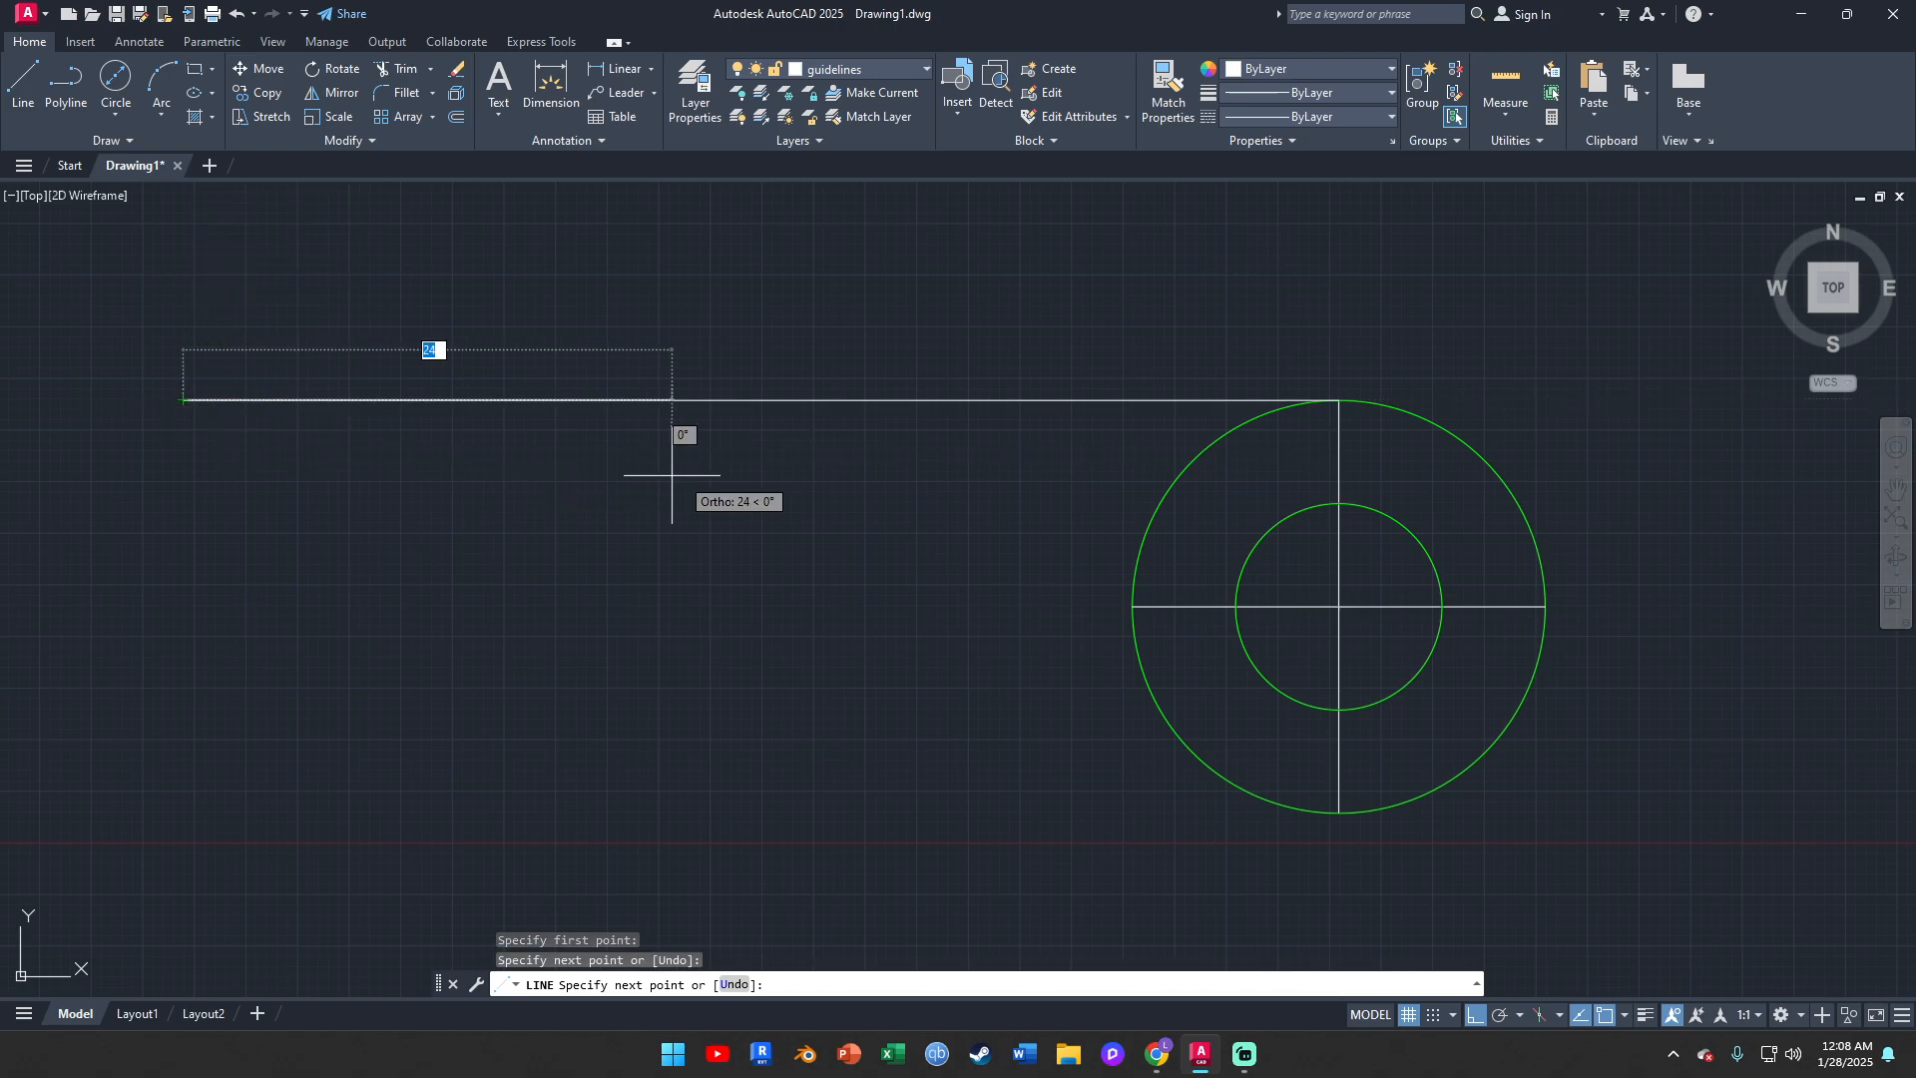
{"action": "key", "text": "Escape"}
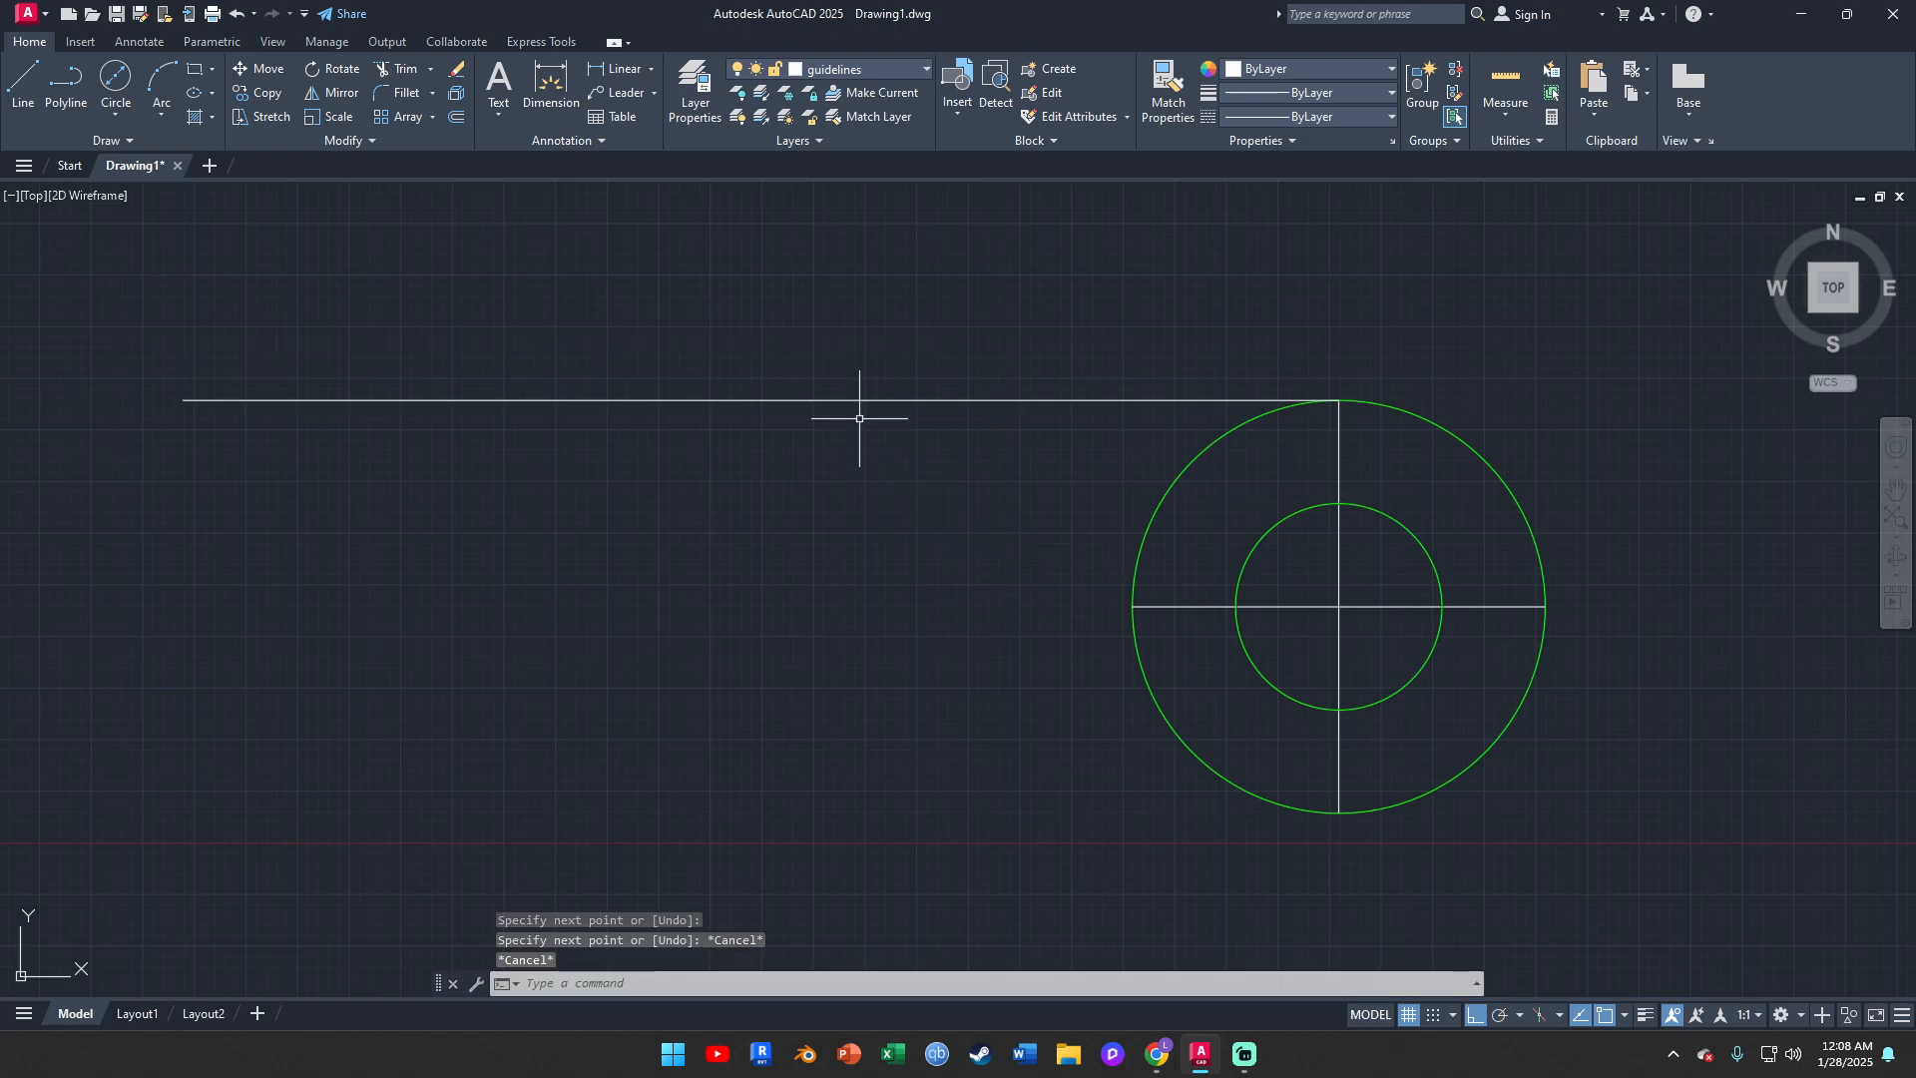
Draw a horizontal projection line about 57 mm long leftward from the inner circle's top quadrant
{"action": "left_click", "coordinate": [24, 87]}
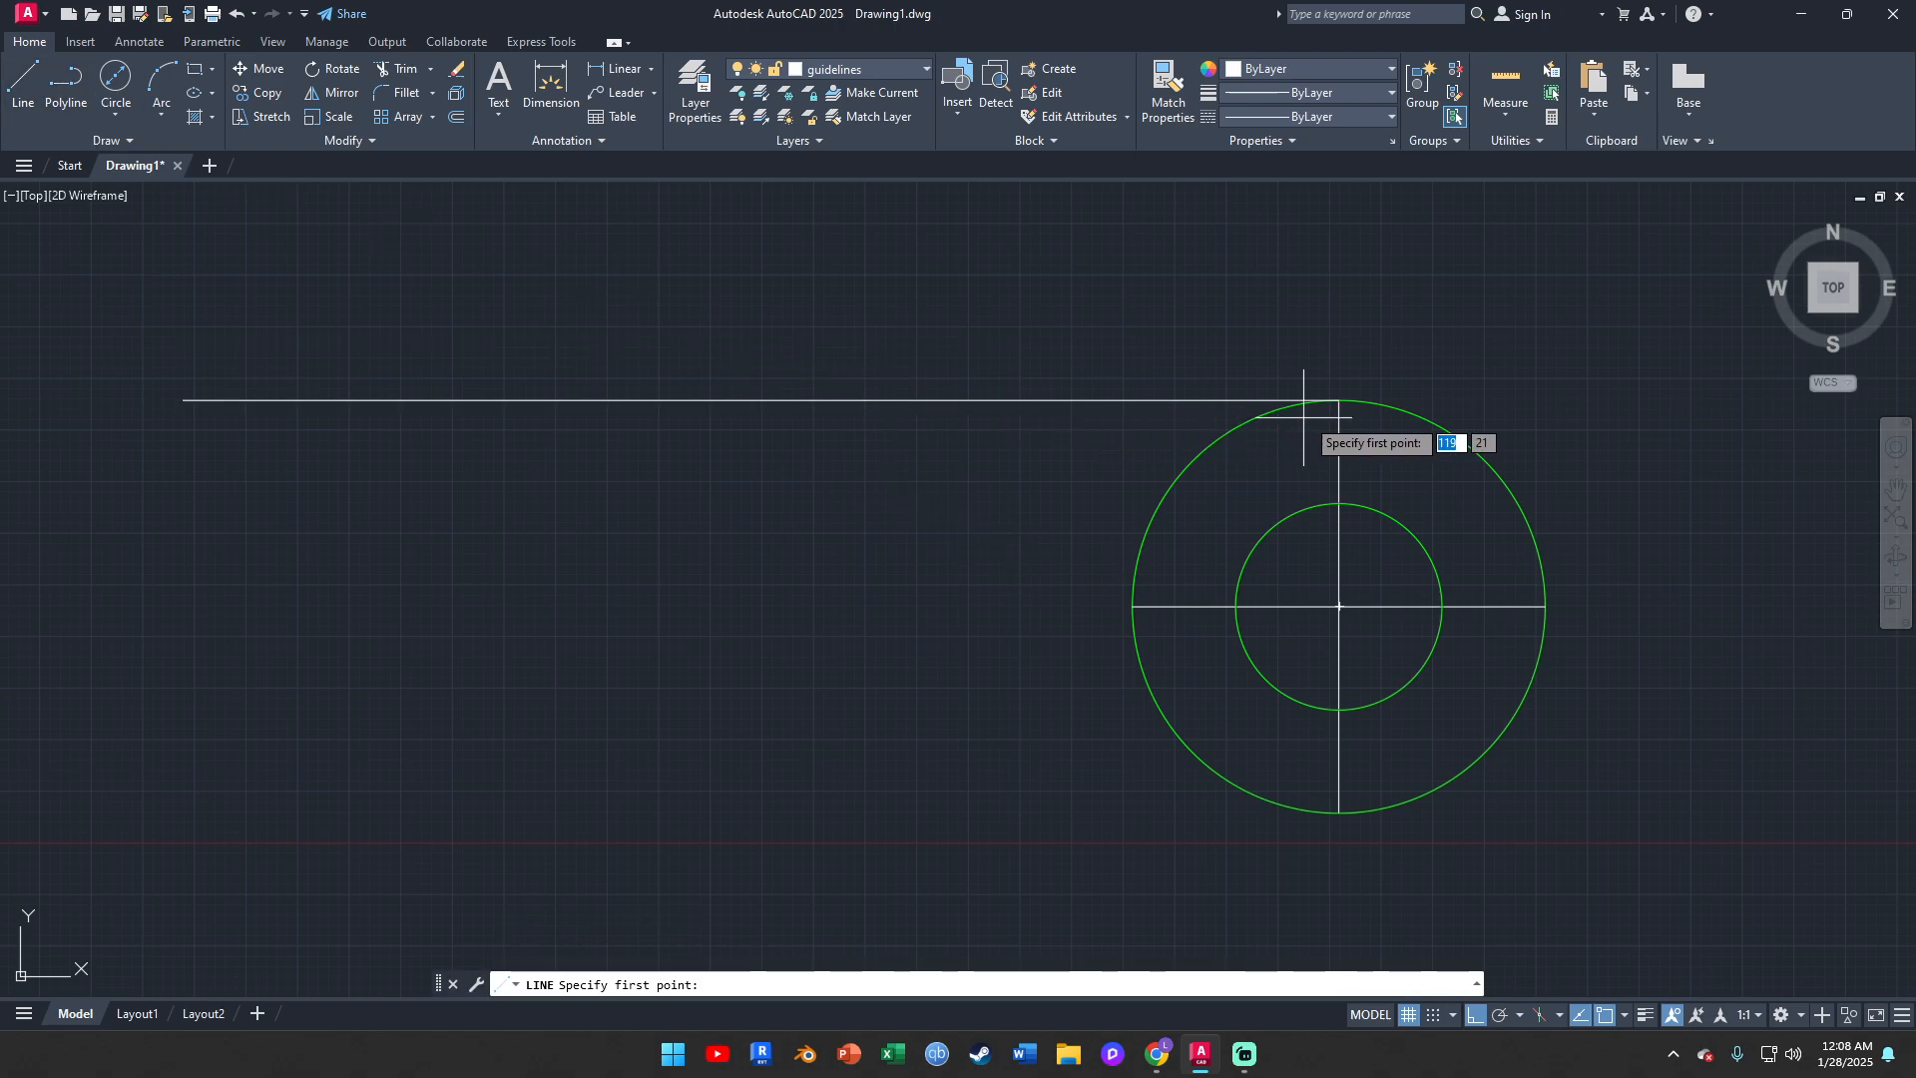
{"action": "left_click", "coordinate": [1342, 499]}
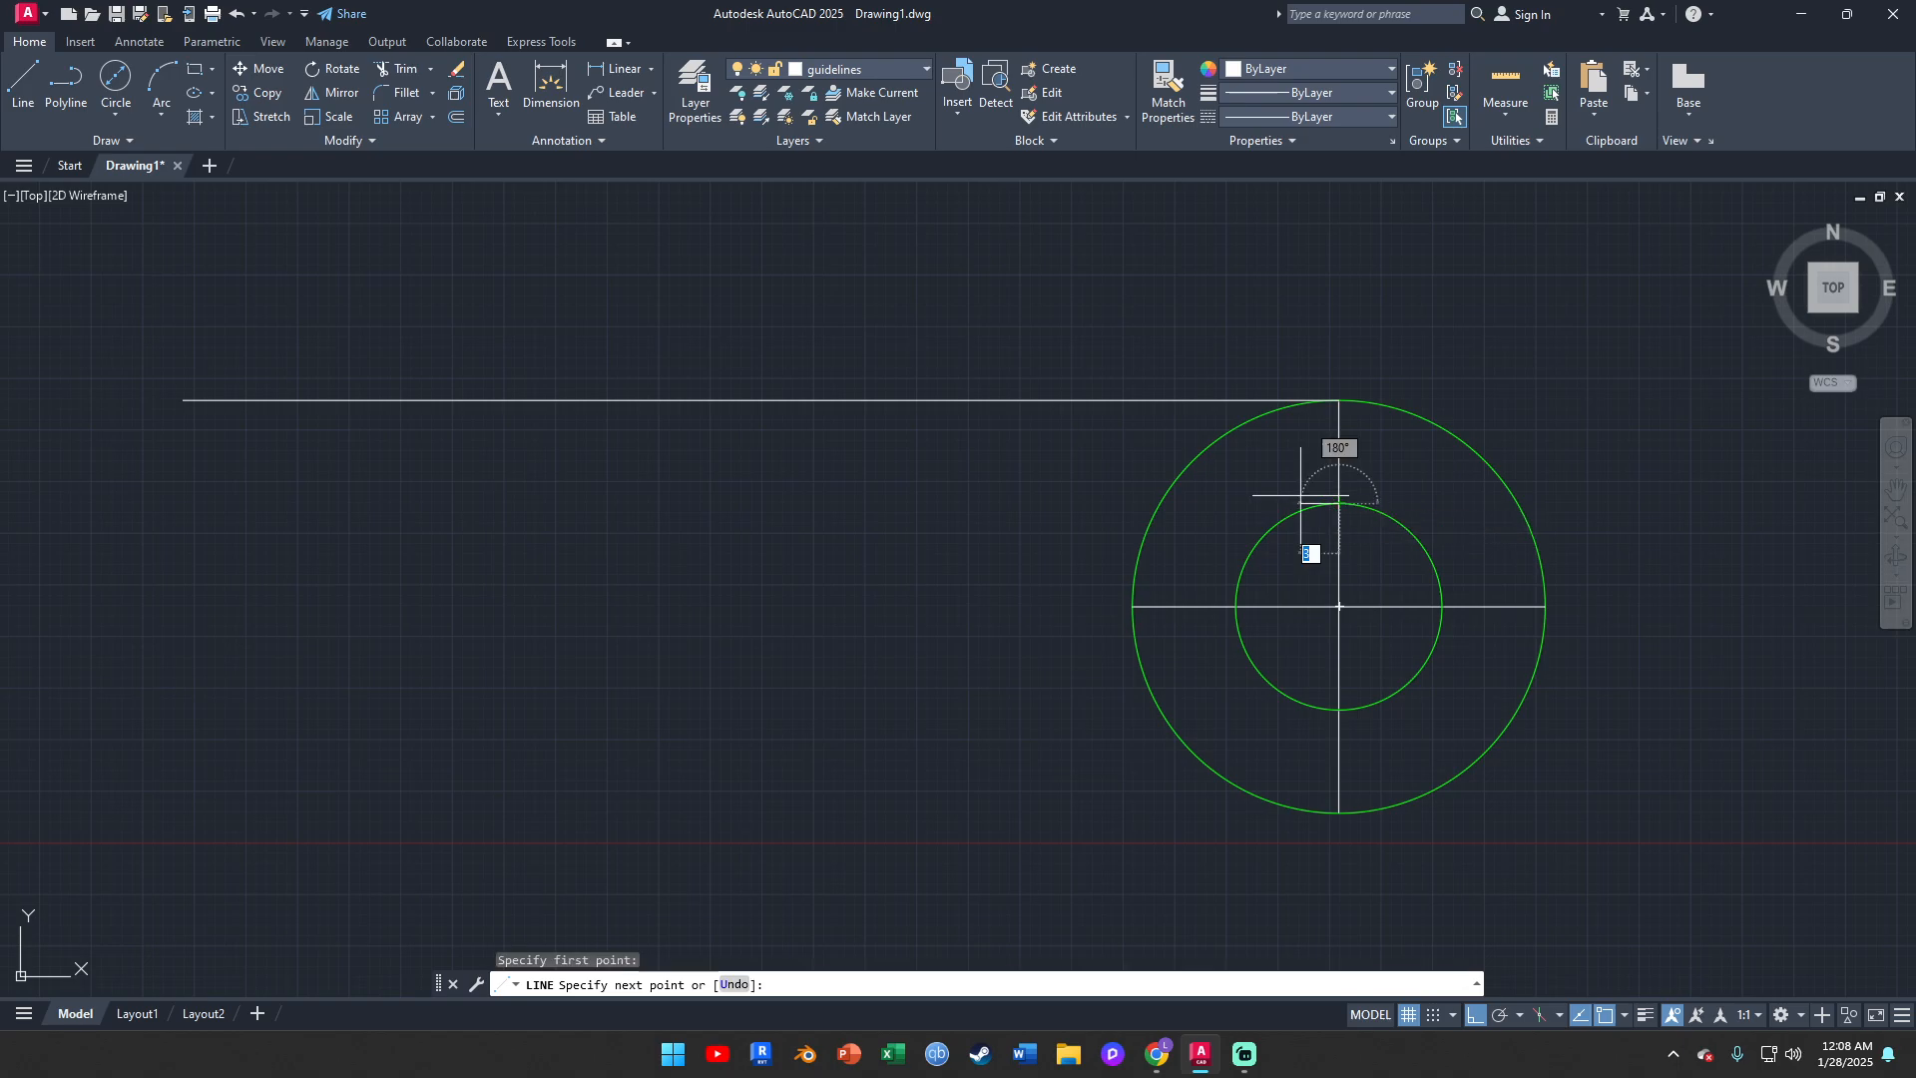
{"action": "left_click", "coordinate": [159, 503]}
{"action": "key", "text": "Escape"}
Draw a long horizontal projection line leftward from the inner circle's bottom quadrant, roughly matching the lines above
{"action": "left_click", "coordinate": [23, 80]}
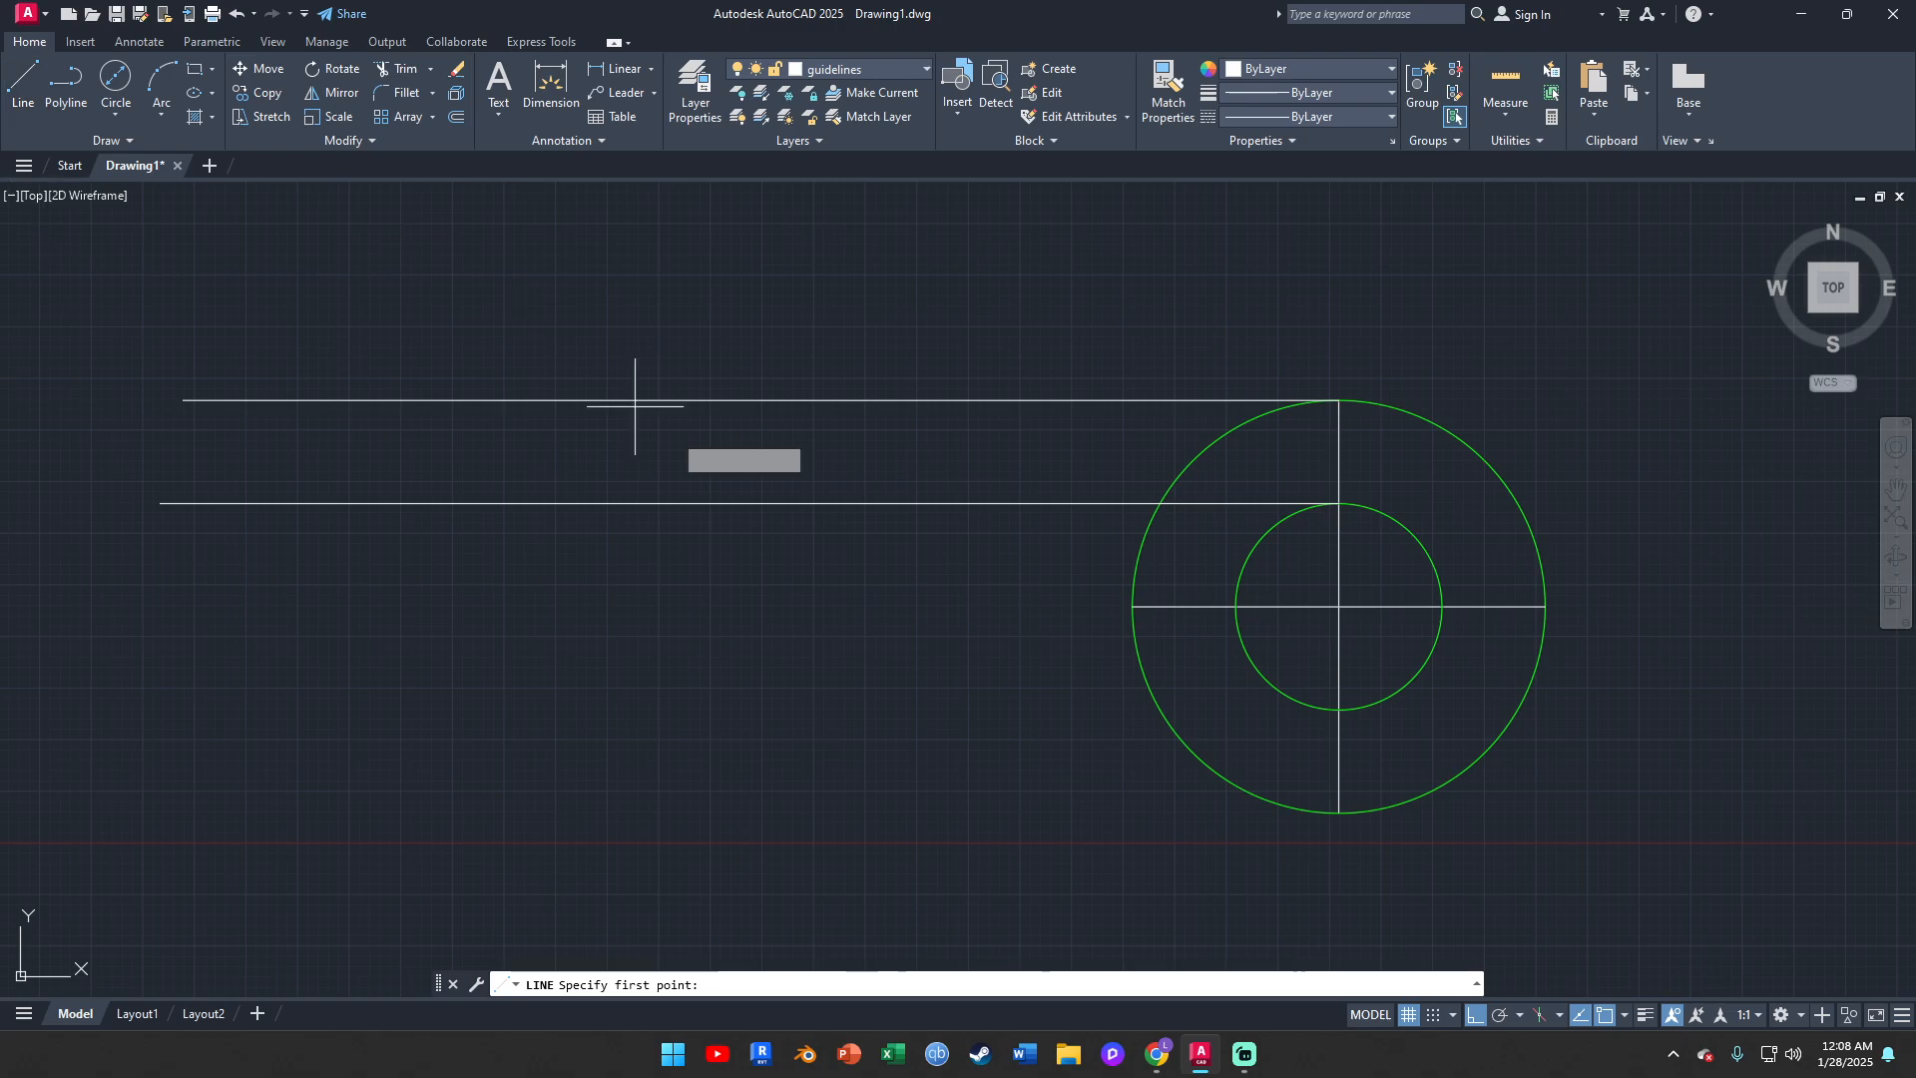
{"action": "left_click", "coordinate": [1338, 709]}
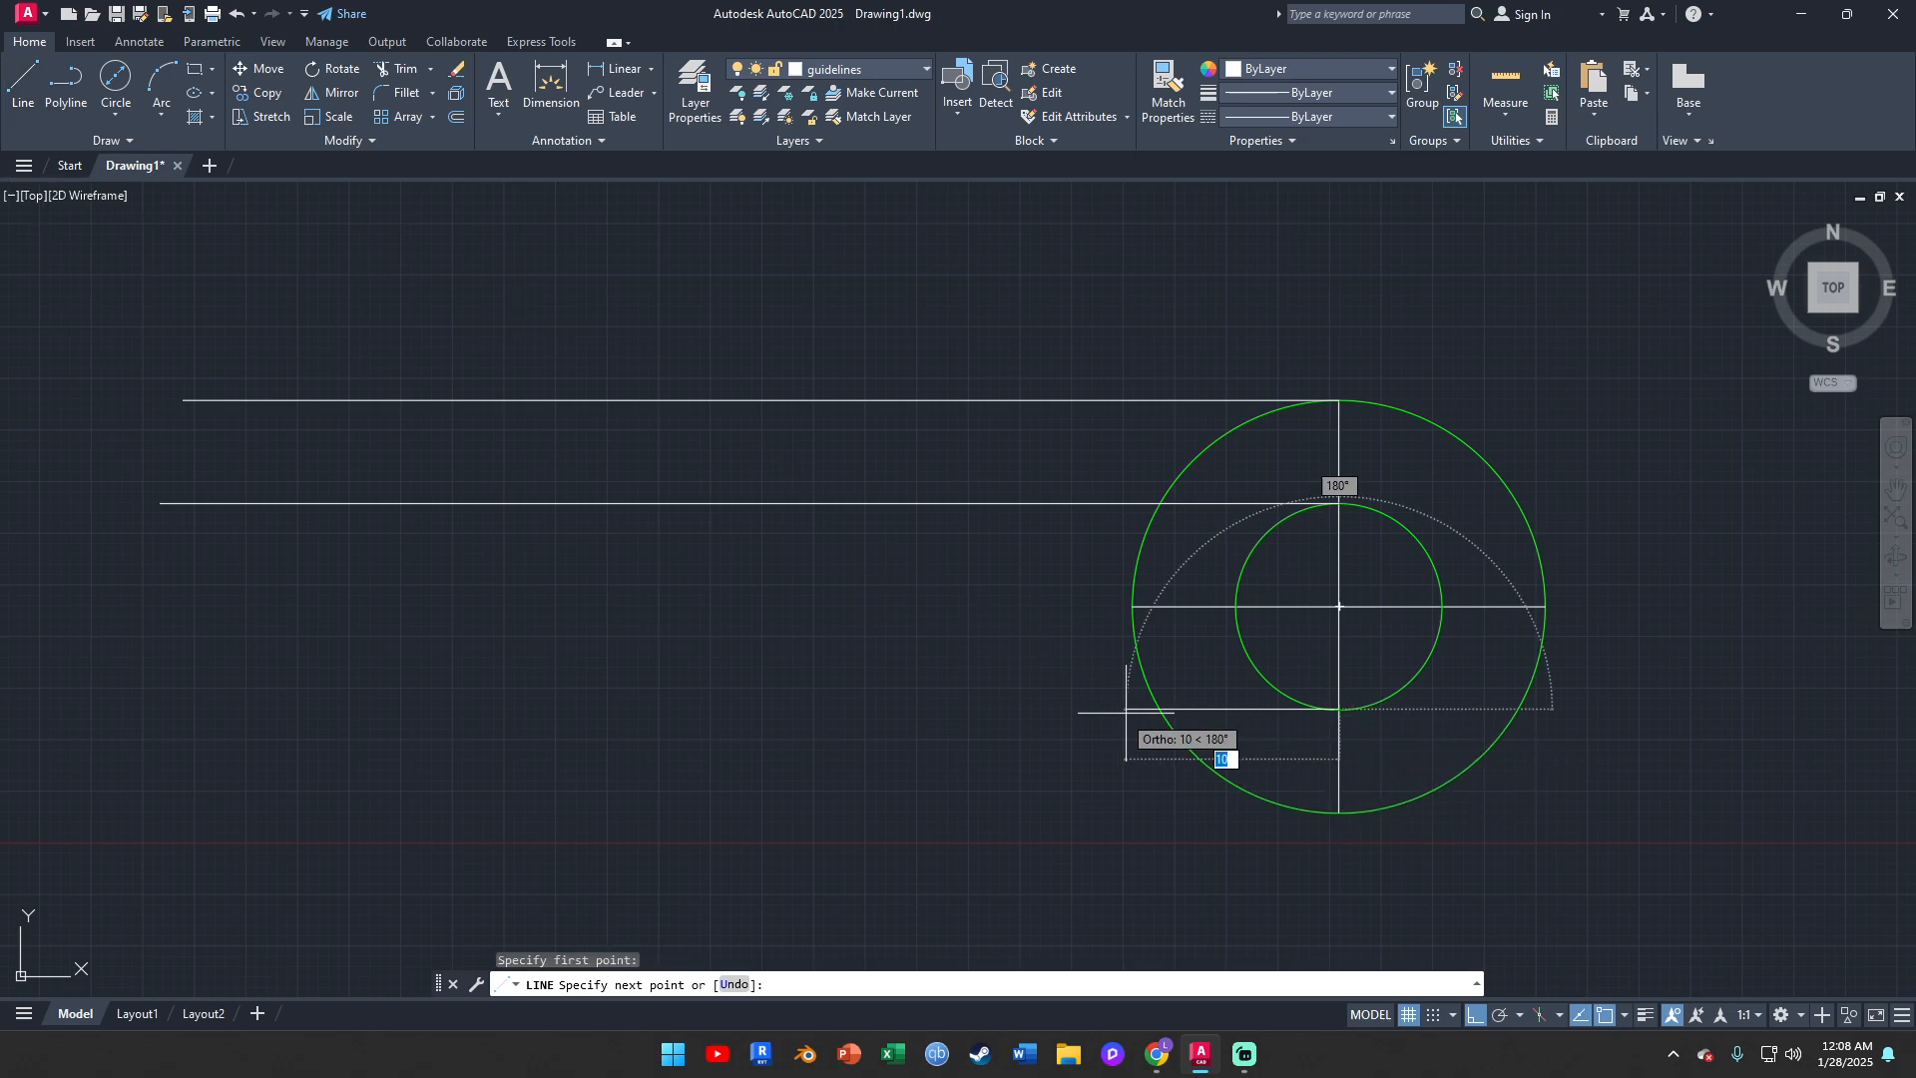
{"action": "left_click", "coordinate": [150, 708]}
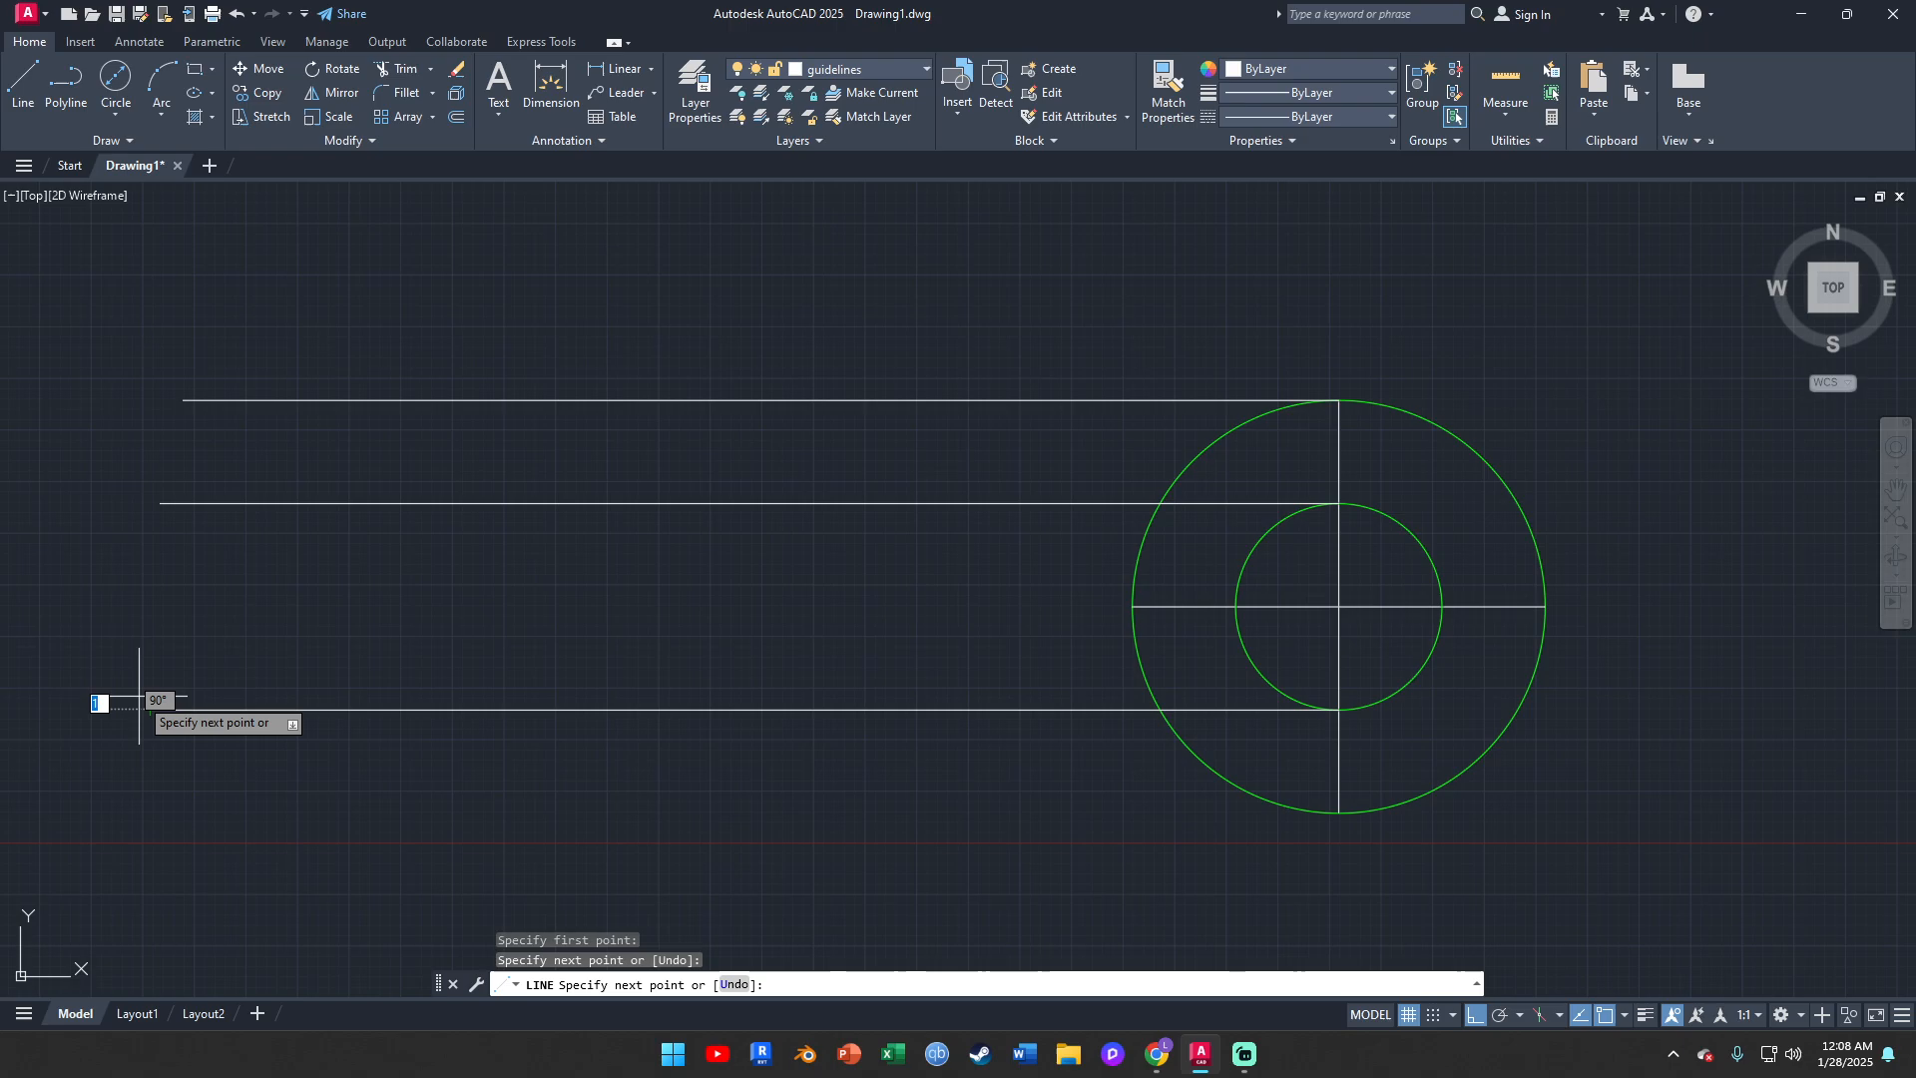
{"action": "key", "text": "Escape"}
Draw a long horizontal projection line leftward from the outer circle's bottom quadrant, extending slightly beyond the other projection lines
{"action": "middle_click_drag", "start_coordinate": [184, 671], "coordinate": [179, 605]}
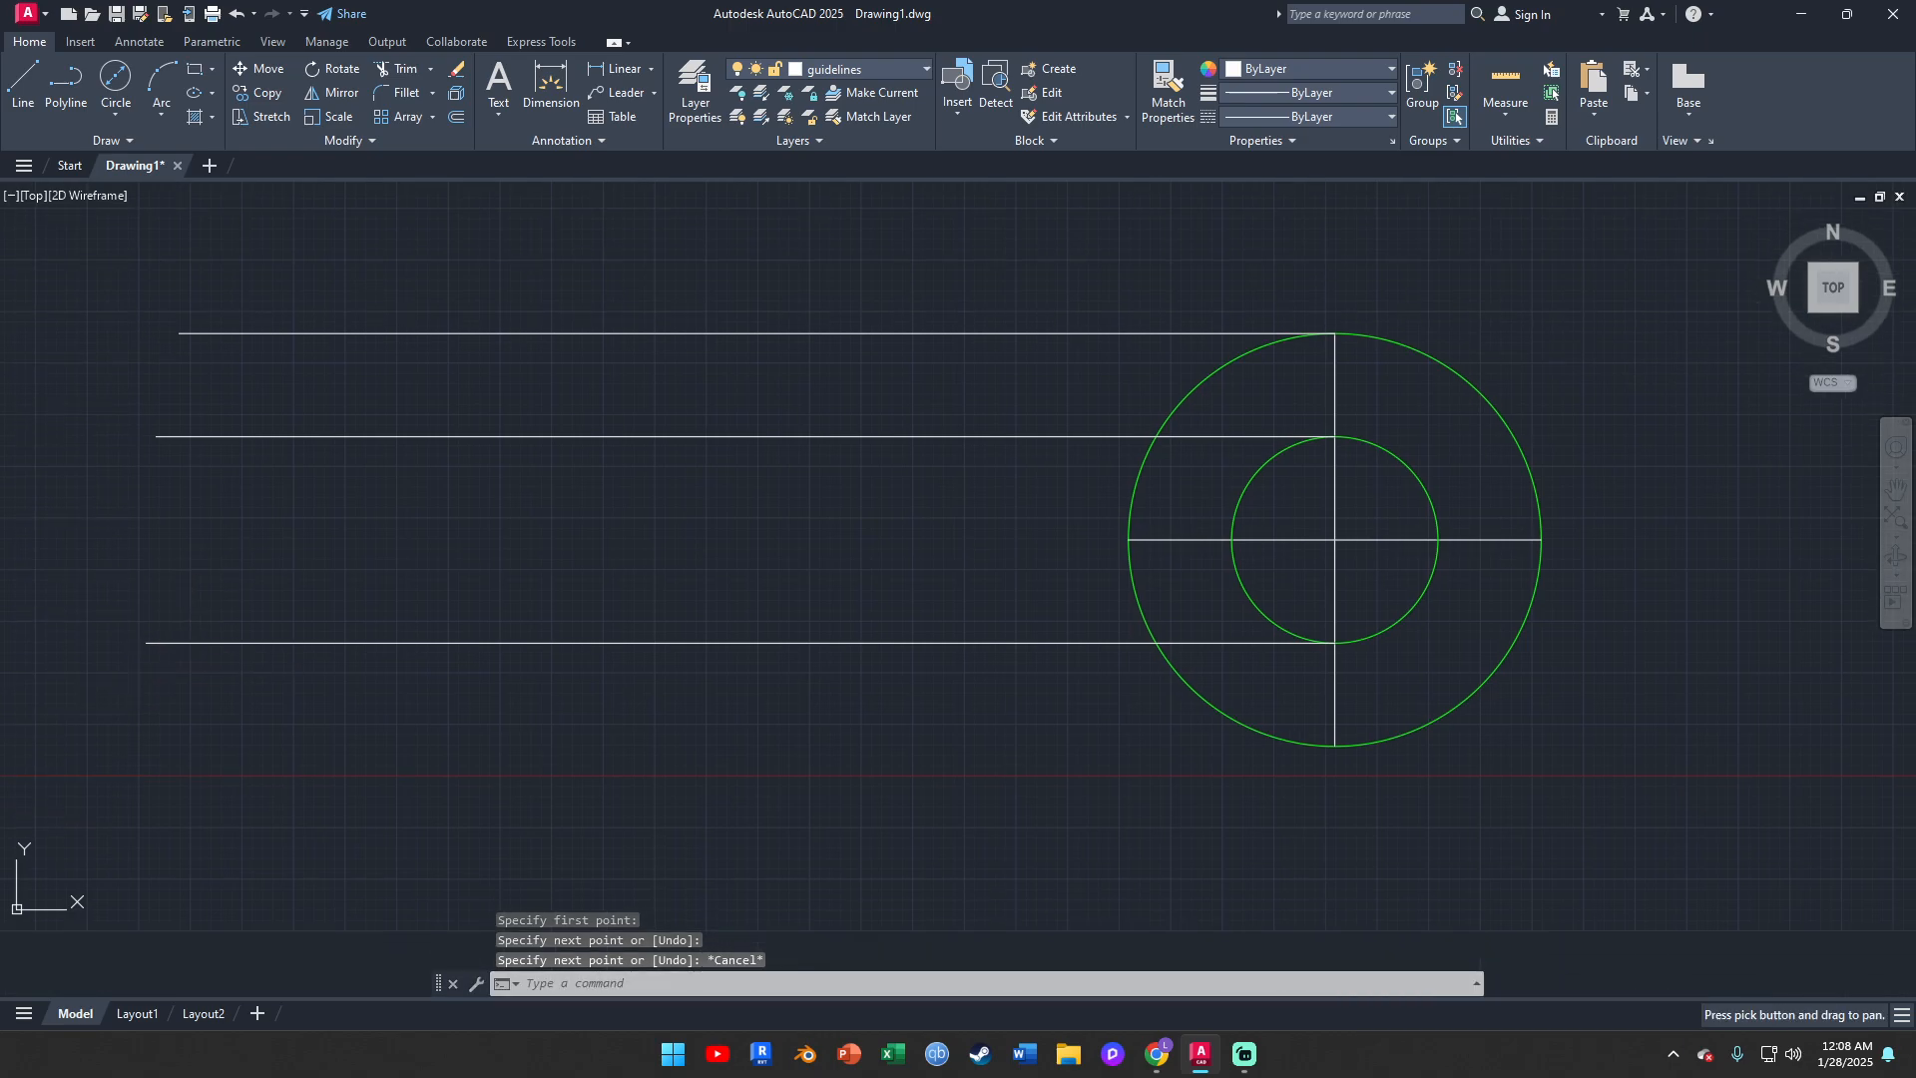
{"action": "left_click", "coordinate": [23, 79]}
{"action": "left_click", "coordinate": [1335, 745]}
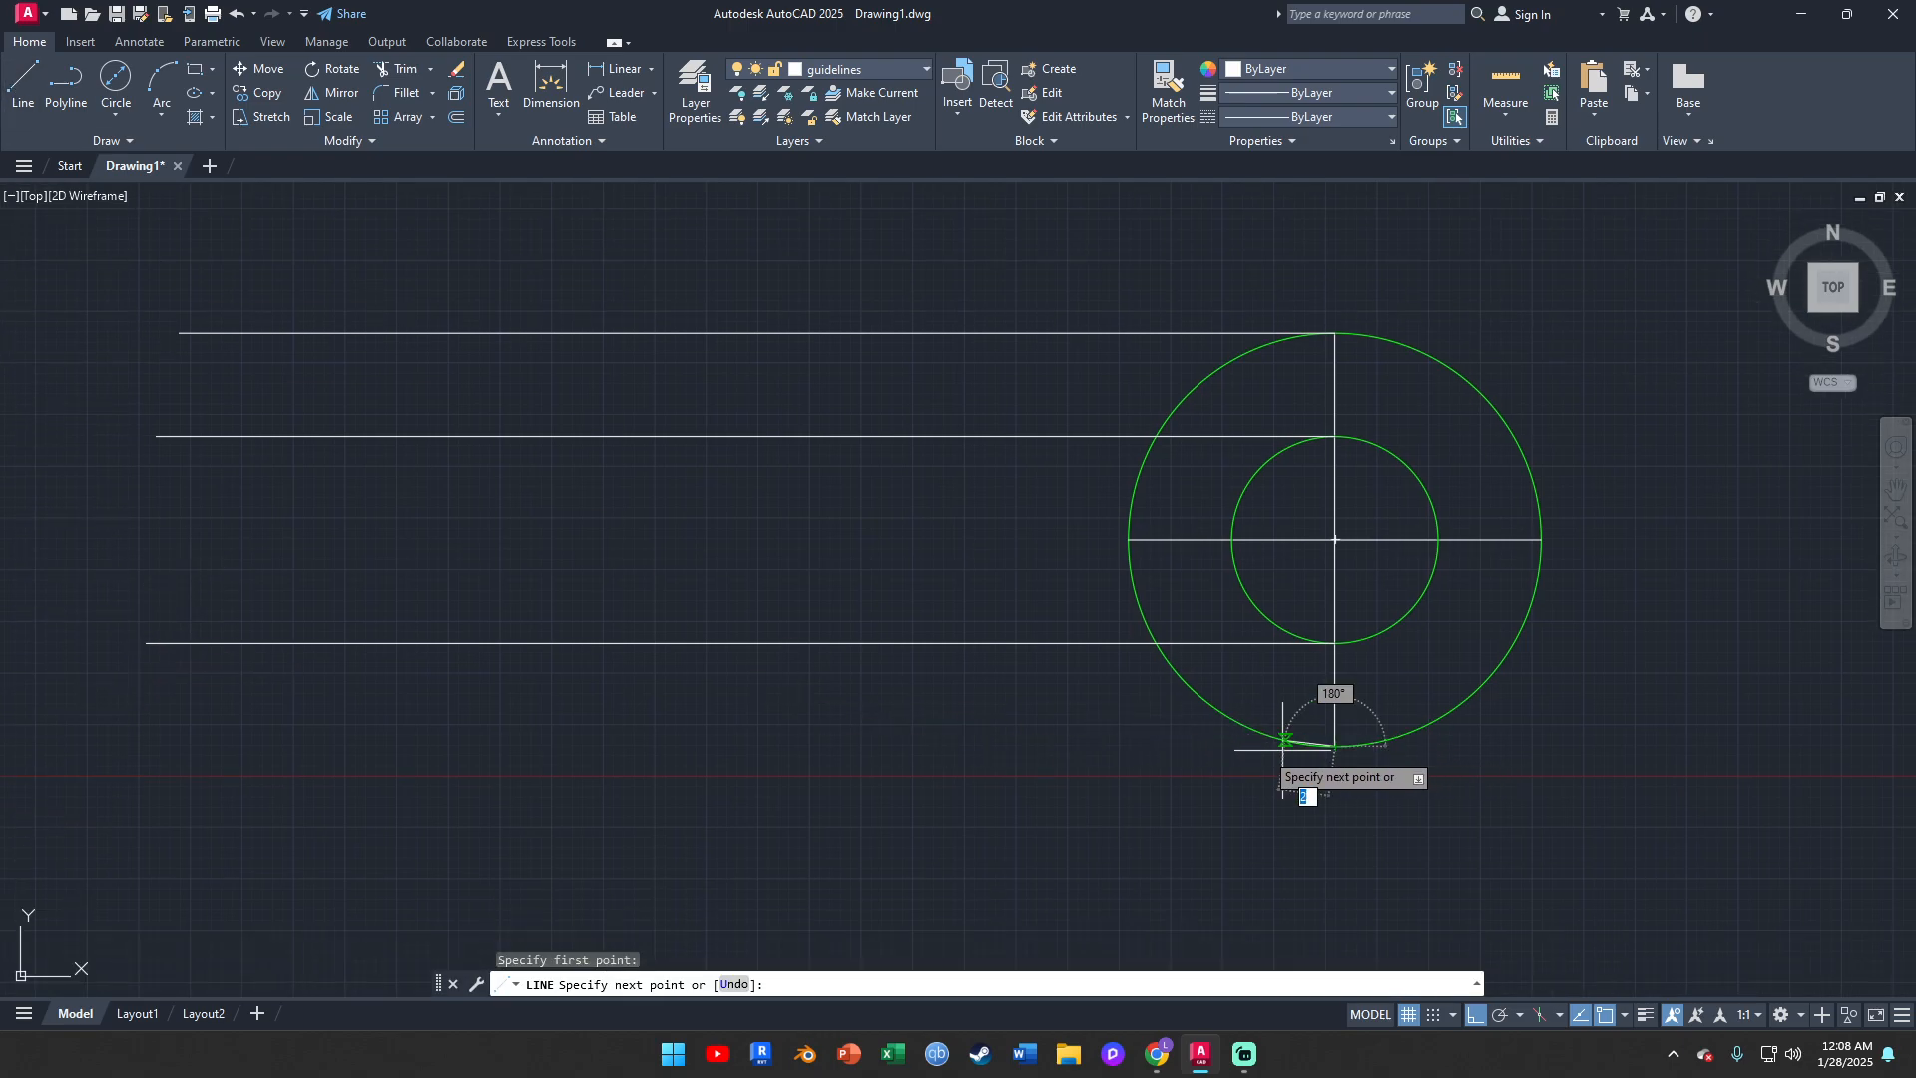
{"action": "left_click", "coordinate": [108, 746]}
{"action": "key", "text": "Escape"}
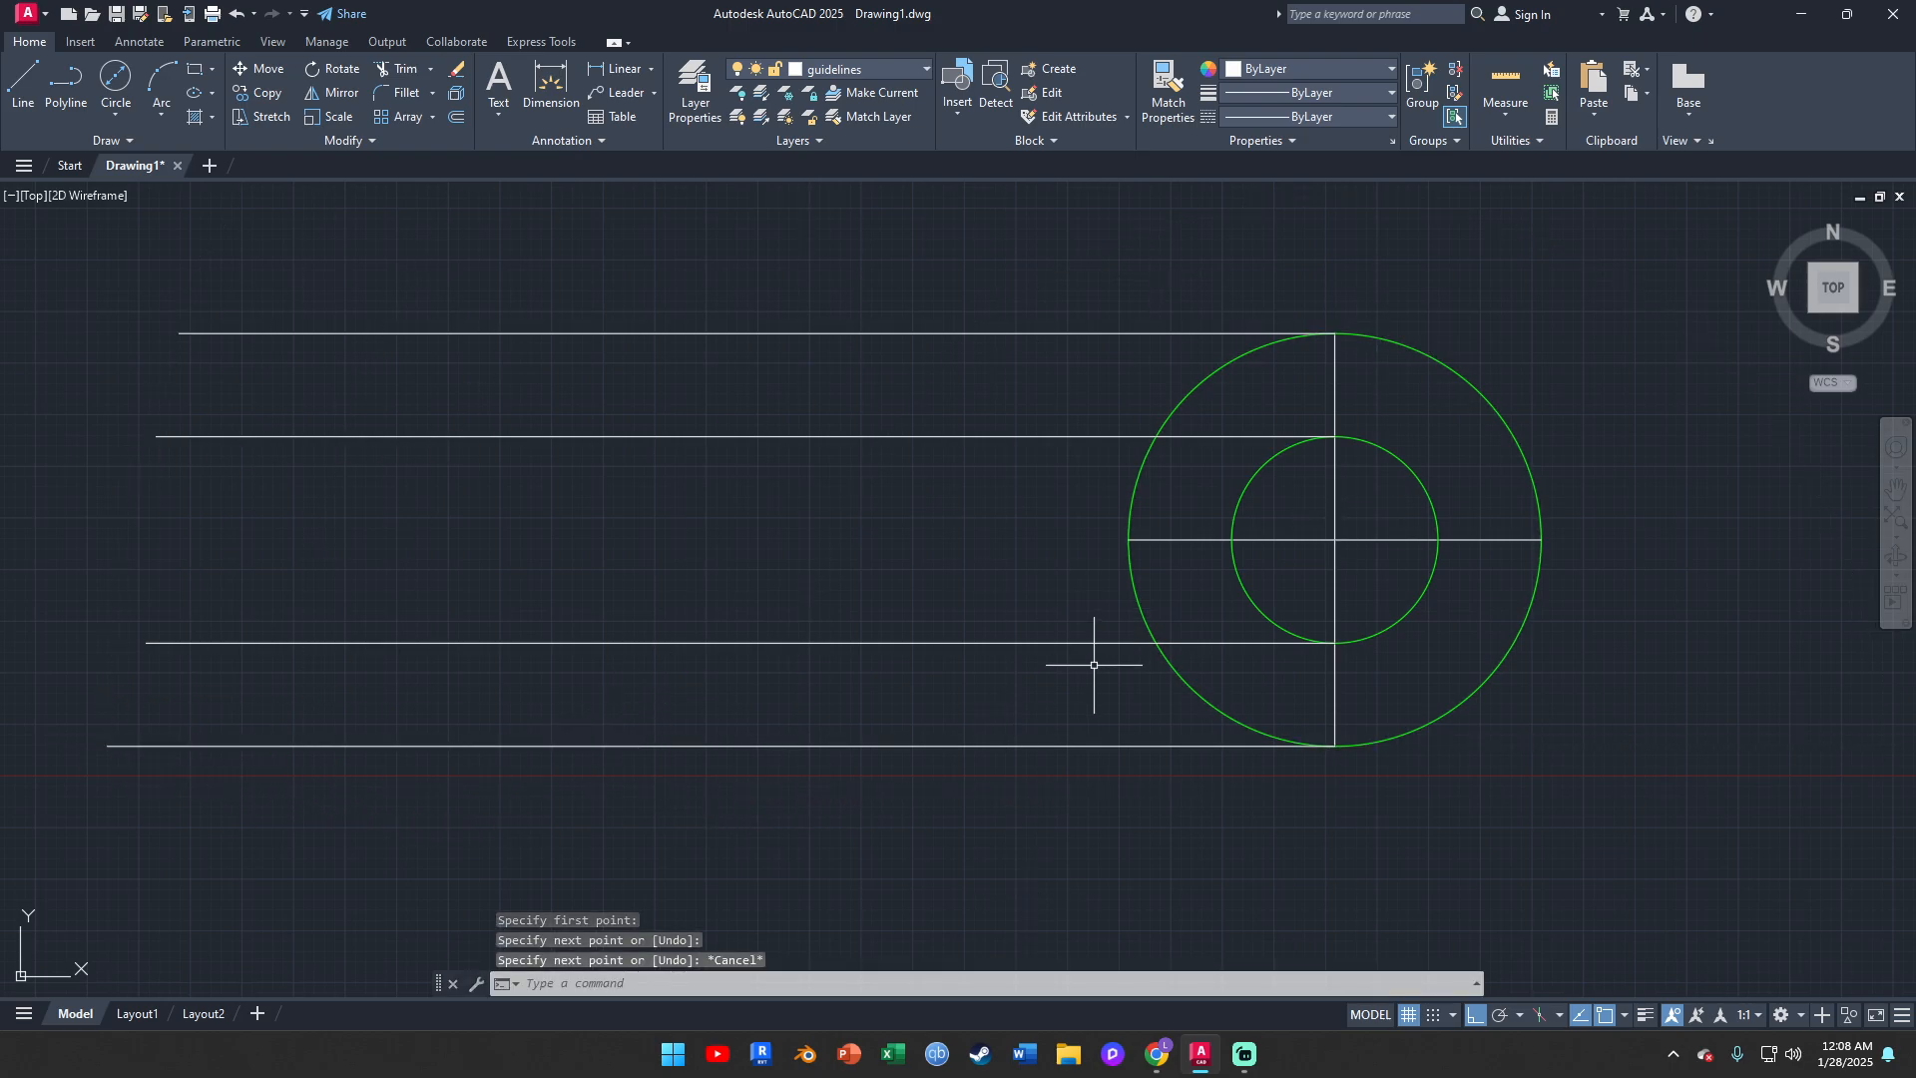
Switch to the Orthographic Projection presentation in Chrome and check the projection symbol's spacing proportions
{"action": "left_click", "coordinate": [1162, 1060]}
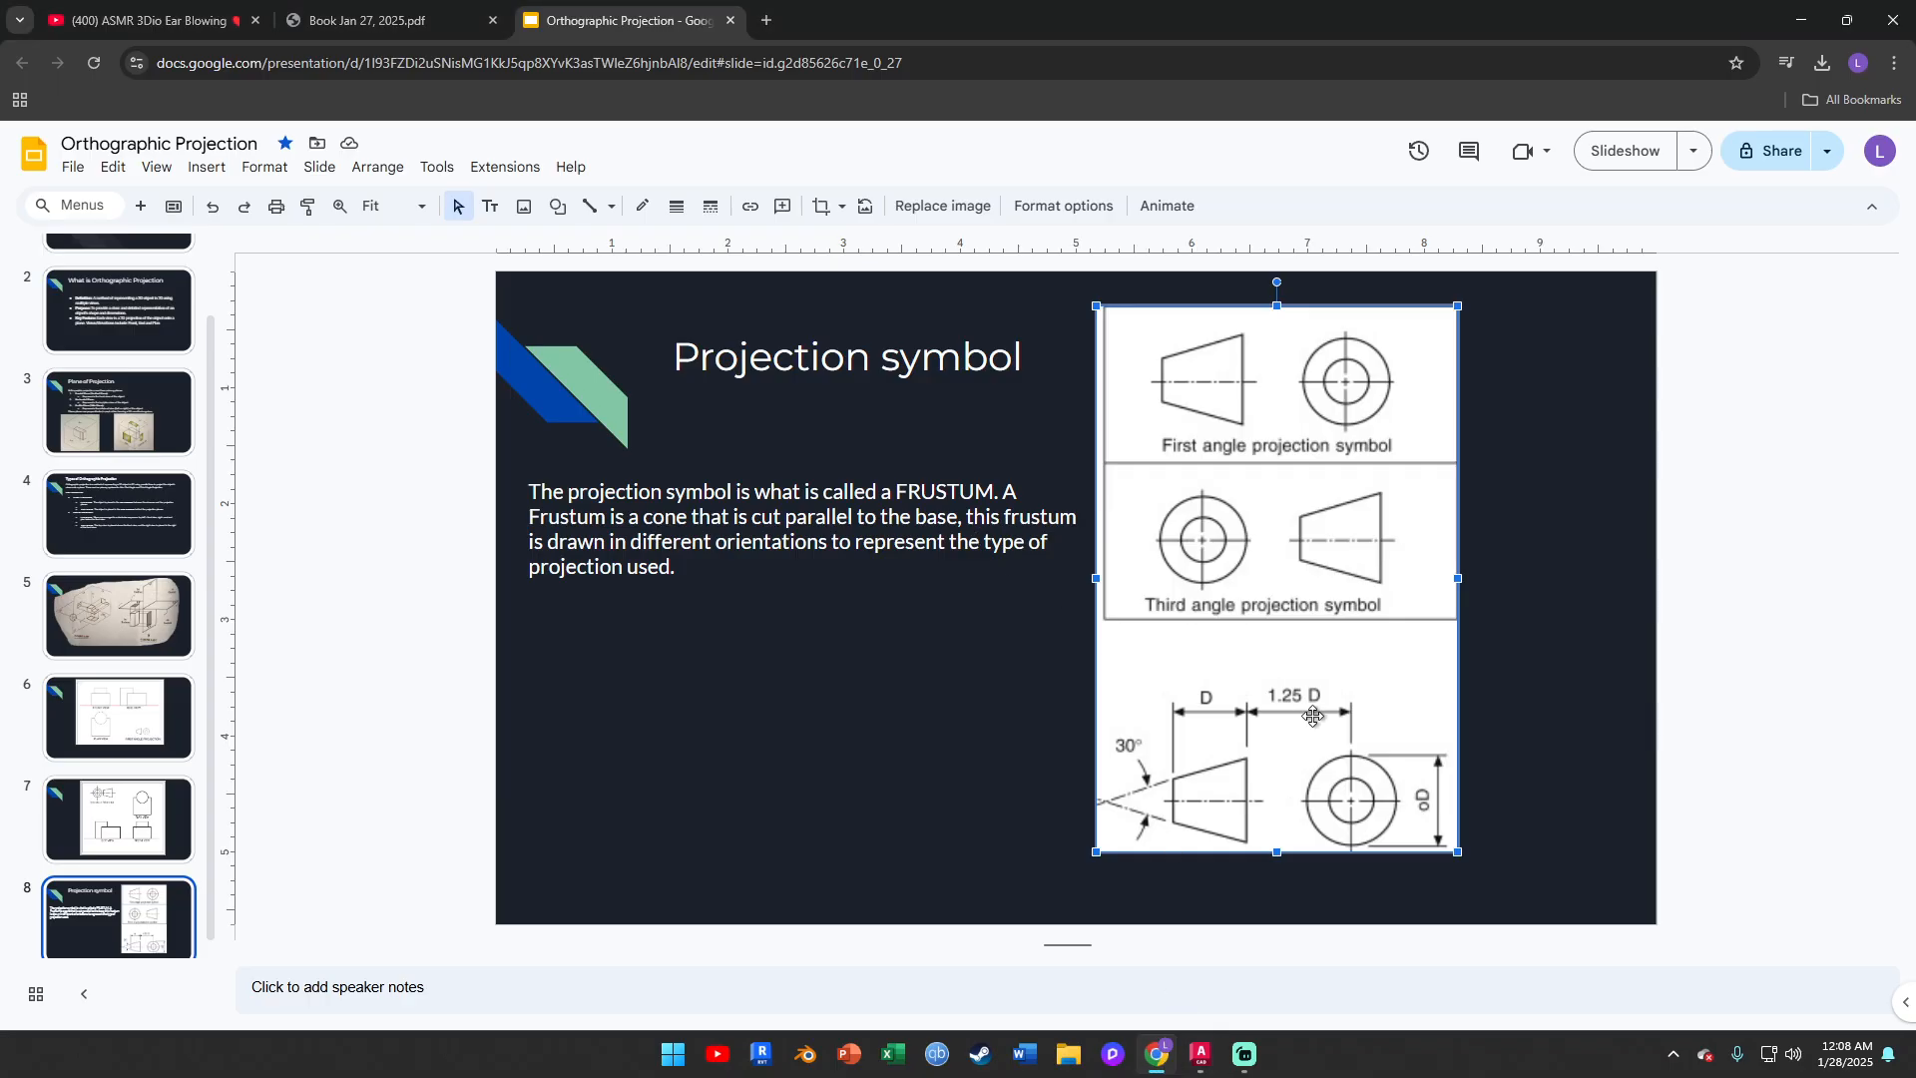
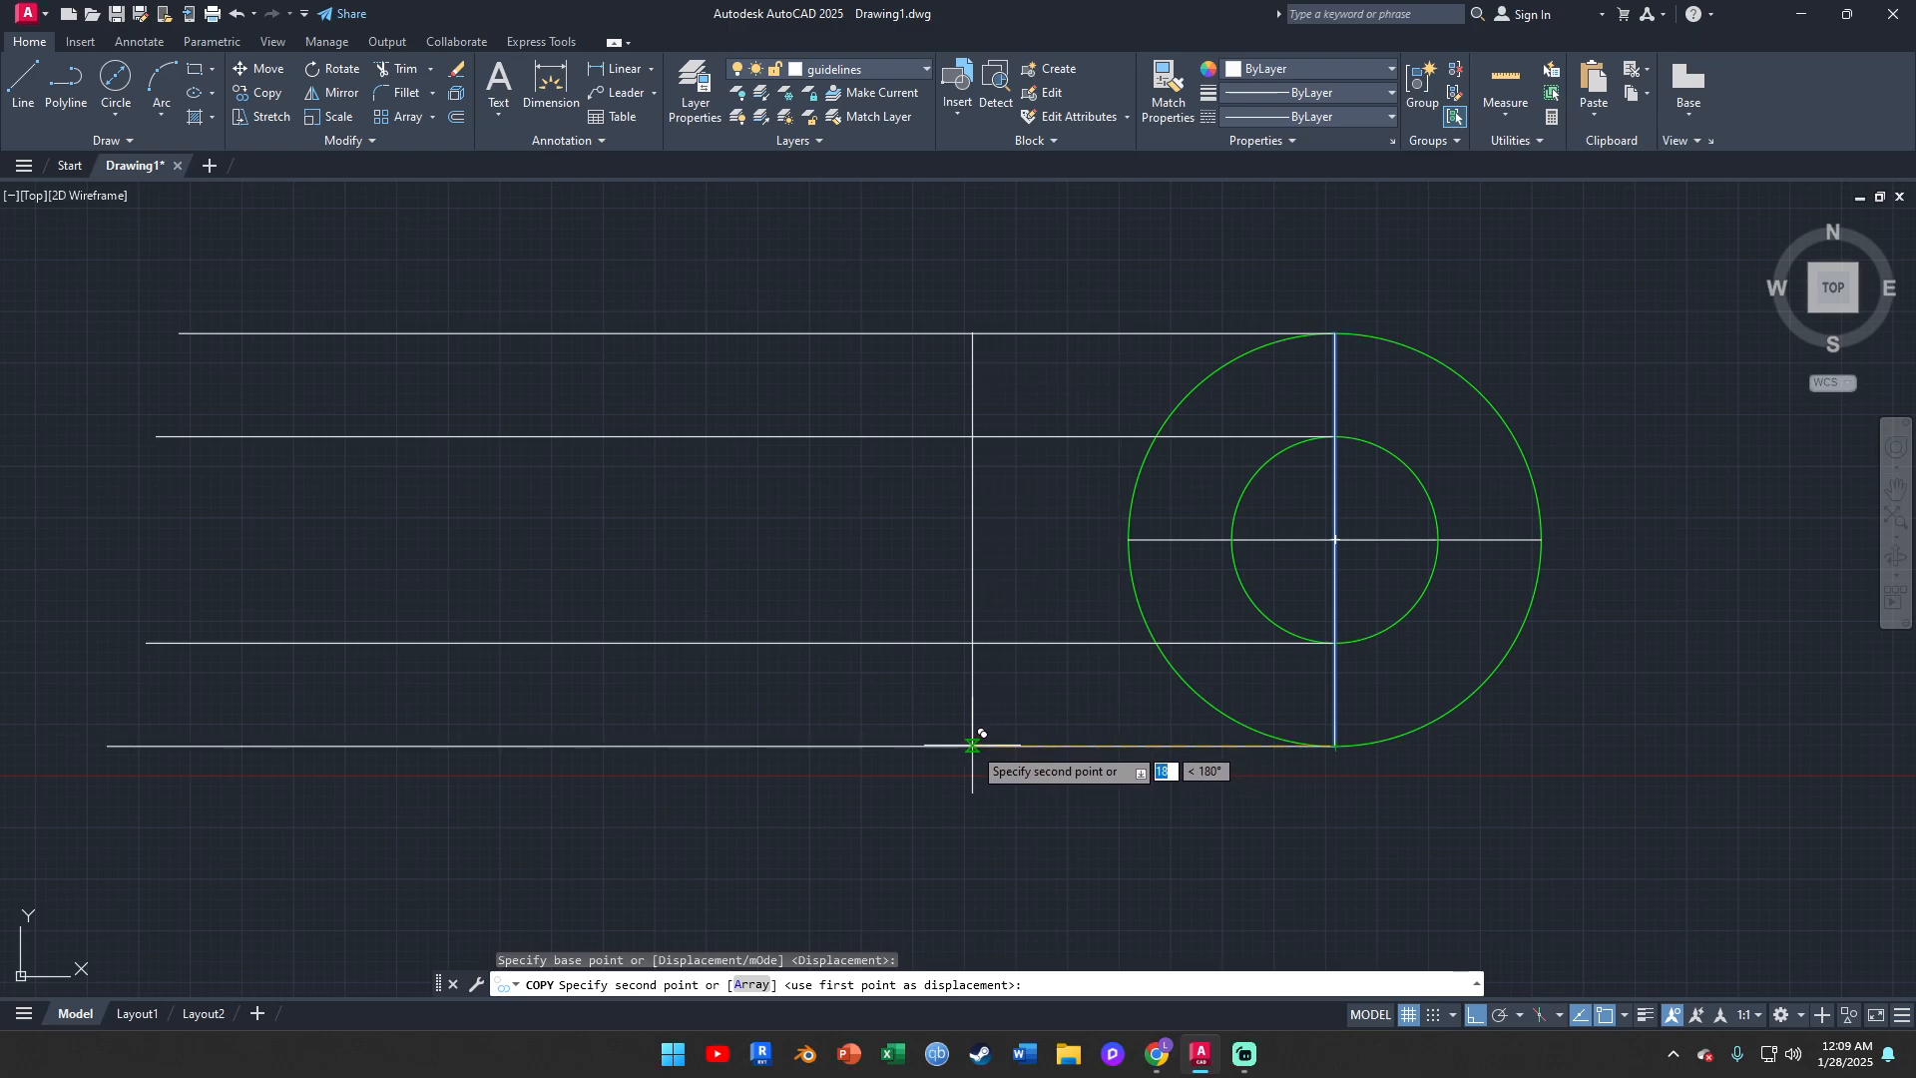
Copy the circles' vertical centerline 25 mm to the left along the horizontal projection lines
{"action": "type", "text": "25"}
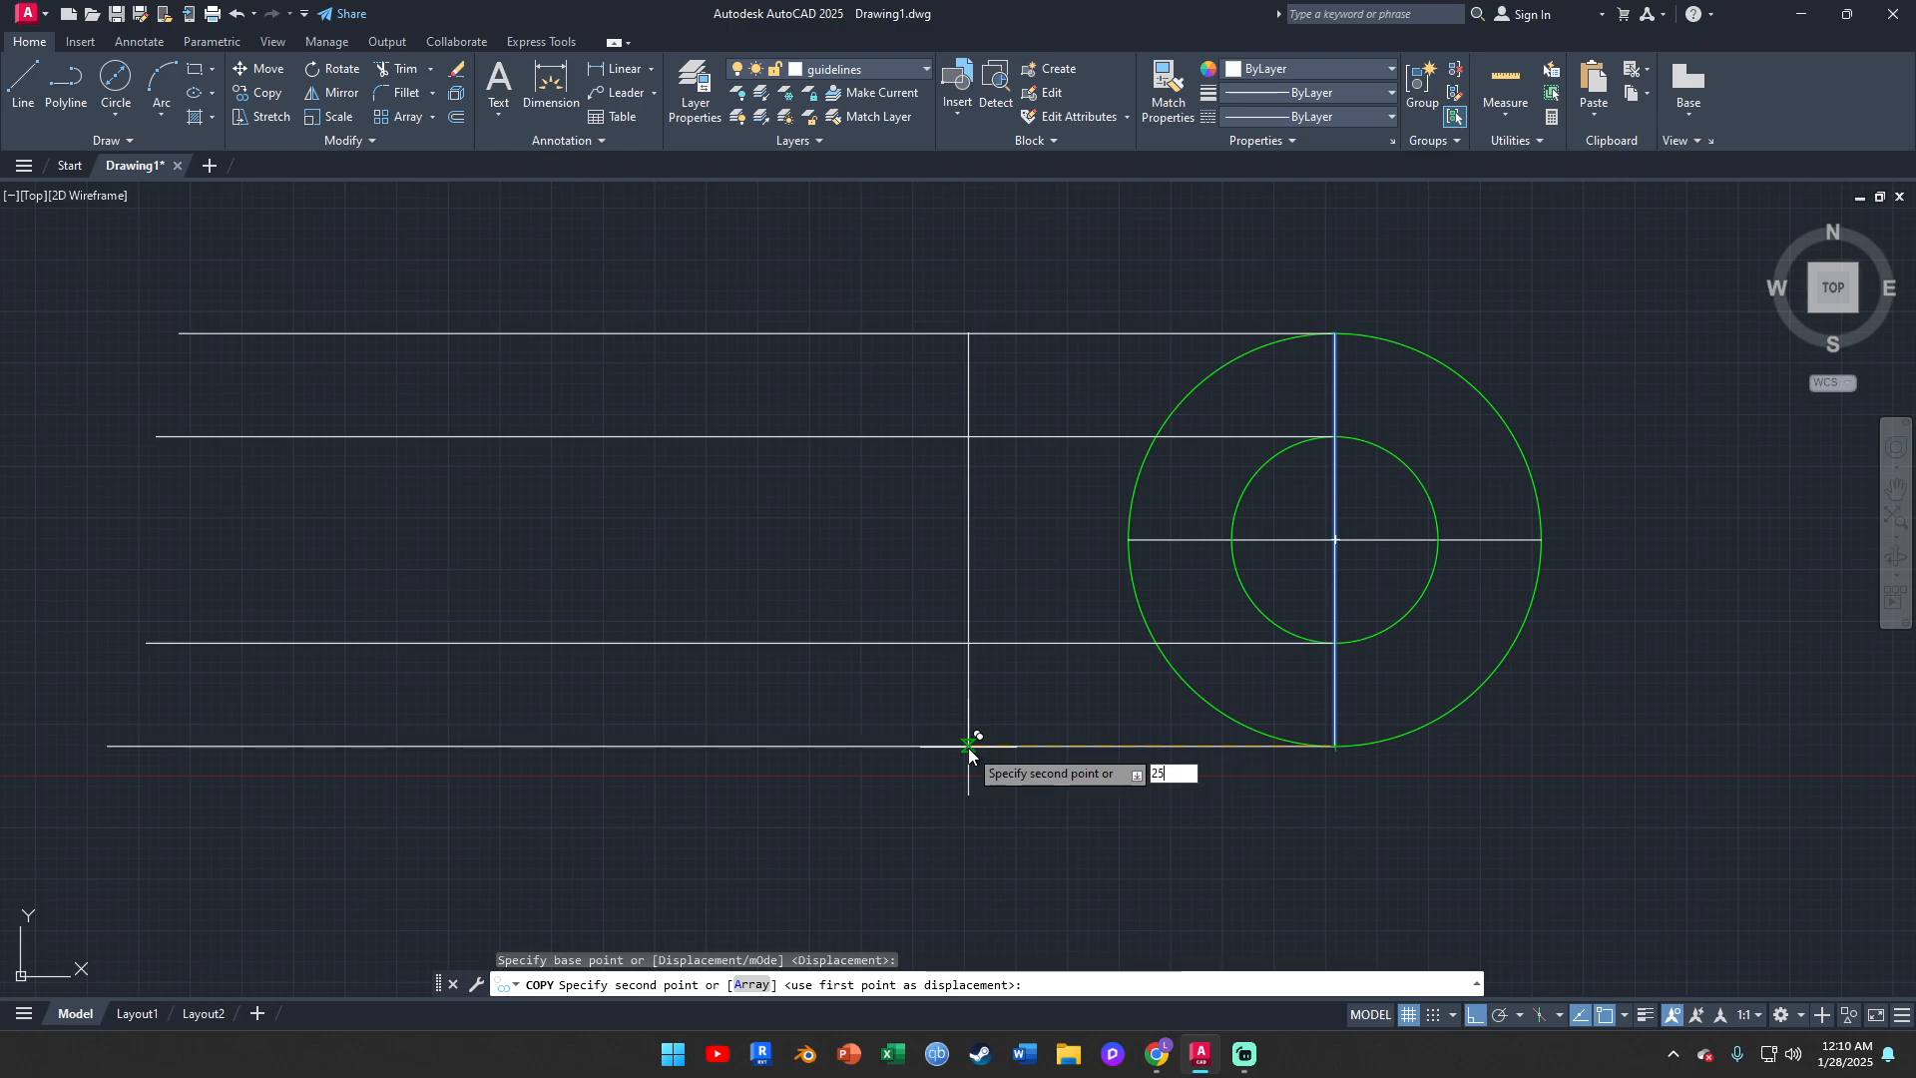
{"action": "key", "text": "Return"}
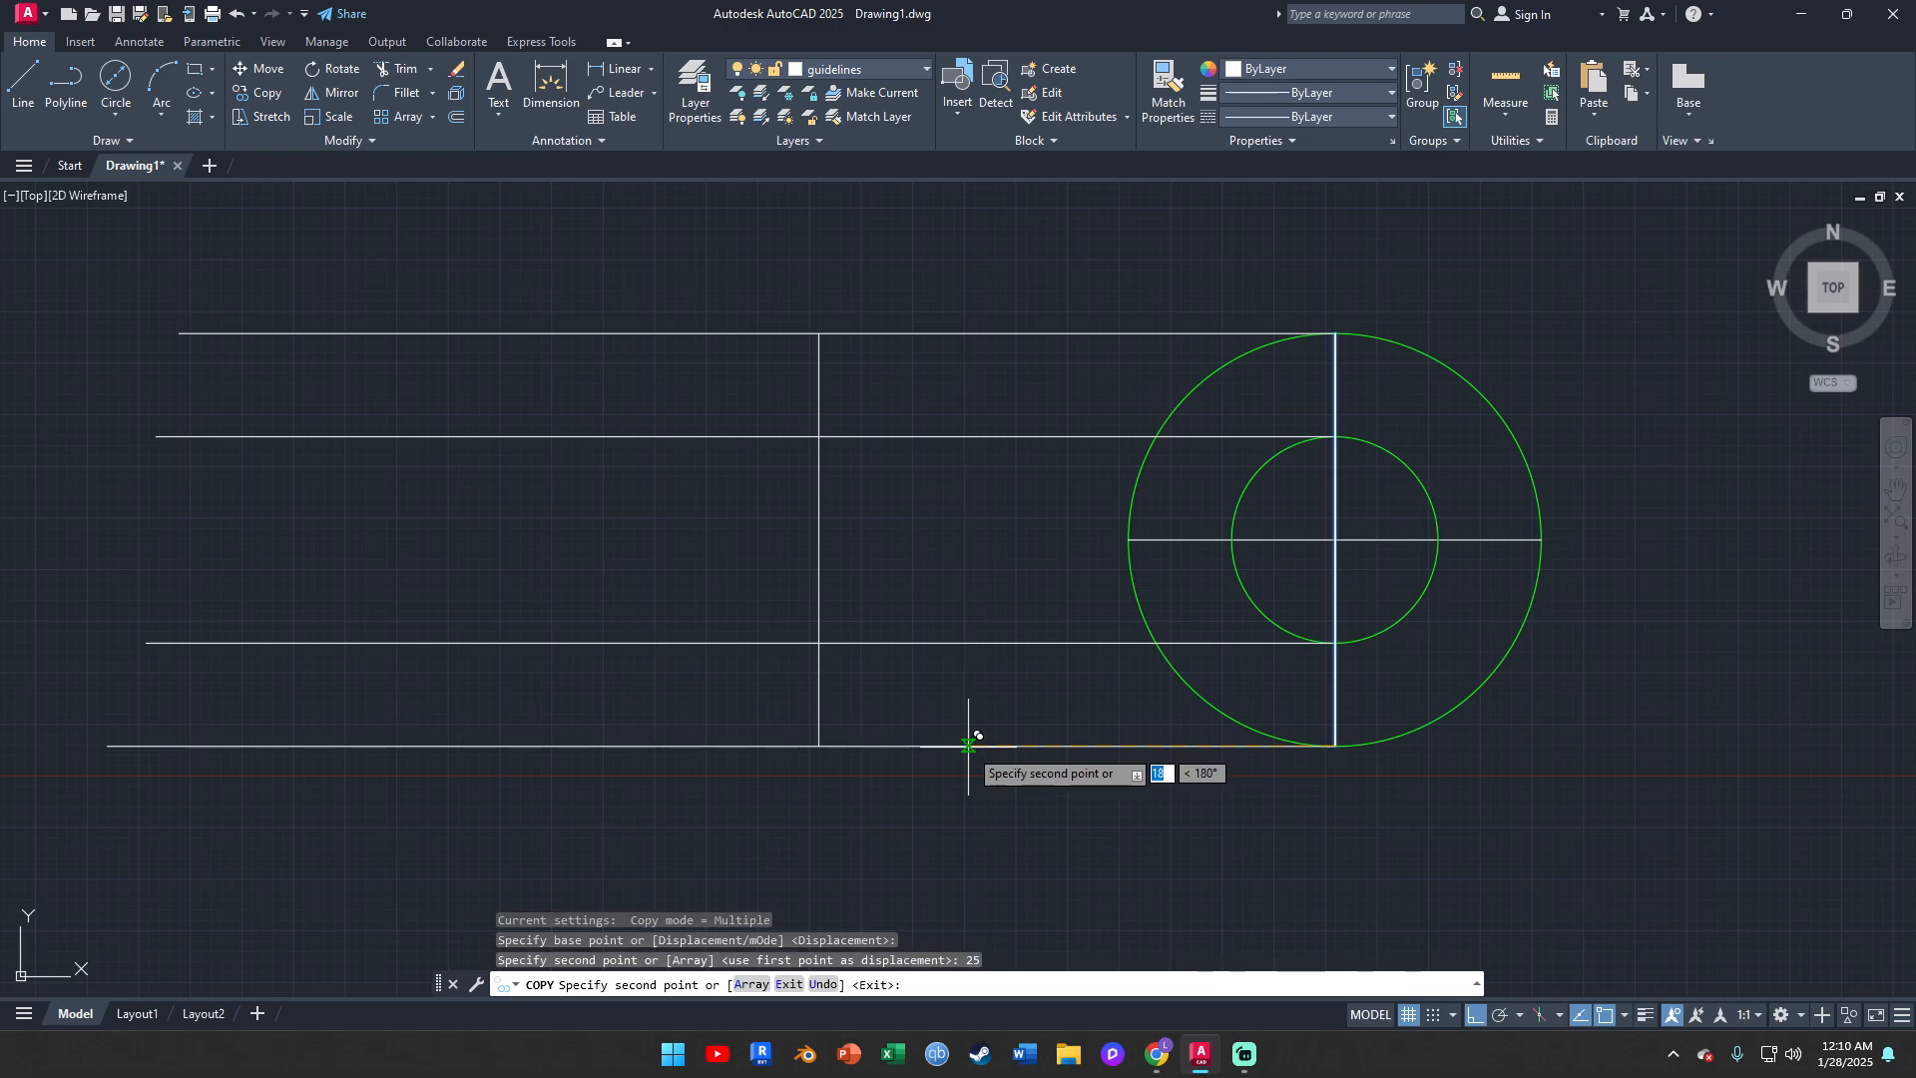
{"action": "key", "text": "Escape"}
Switch to the Orthographic Projection presentation in Chrome to check the frustum's length proportion, and return to AutoCAD
{"action": "middle_click_drag", "start_coordinate": [1030, 754], "coordinate": [1133, 672]}
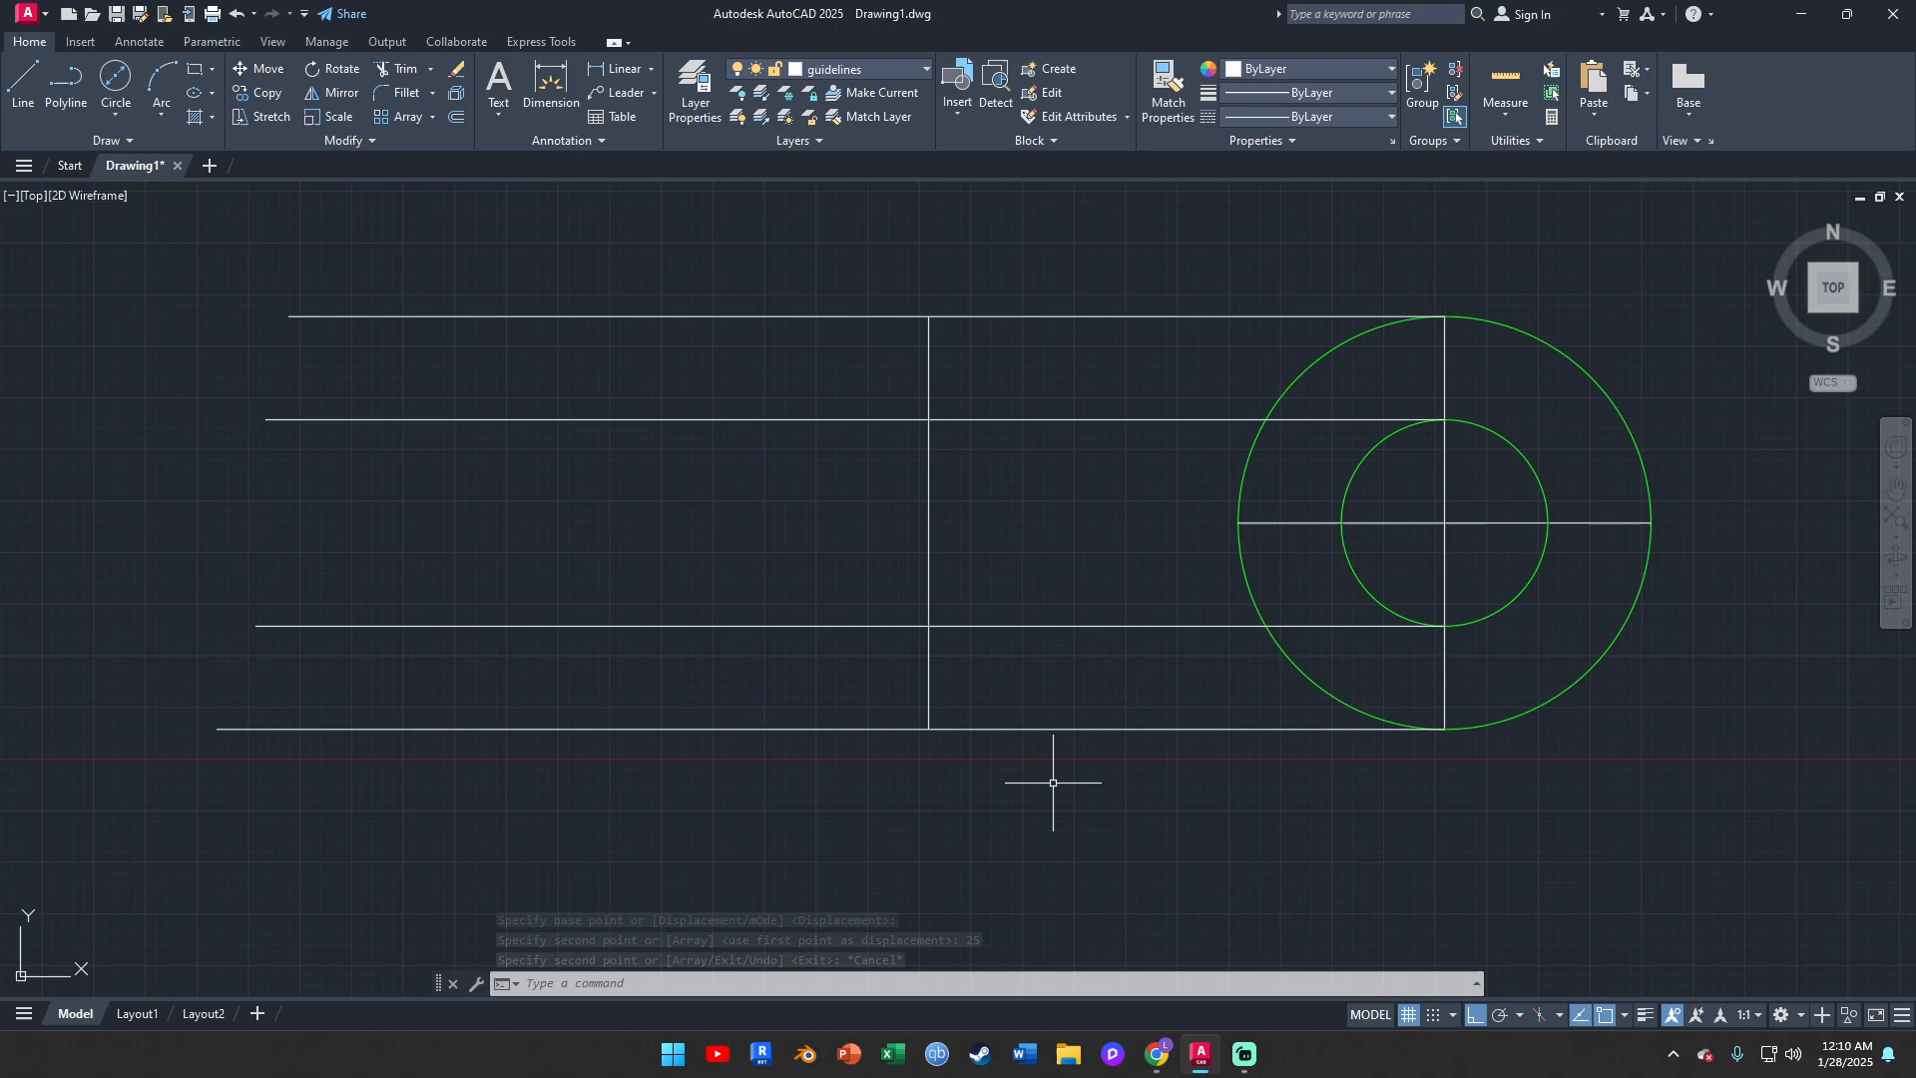
{"action": "middle_click_drag", "start_coordinate": [1465, 606], "coordinate": [1471, 559]}
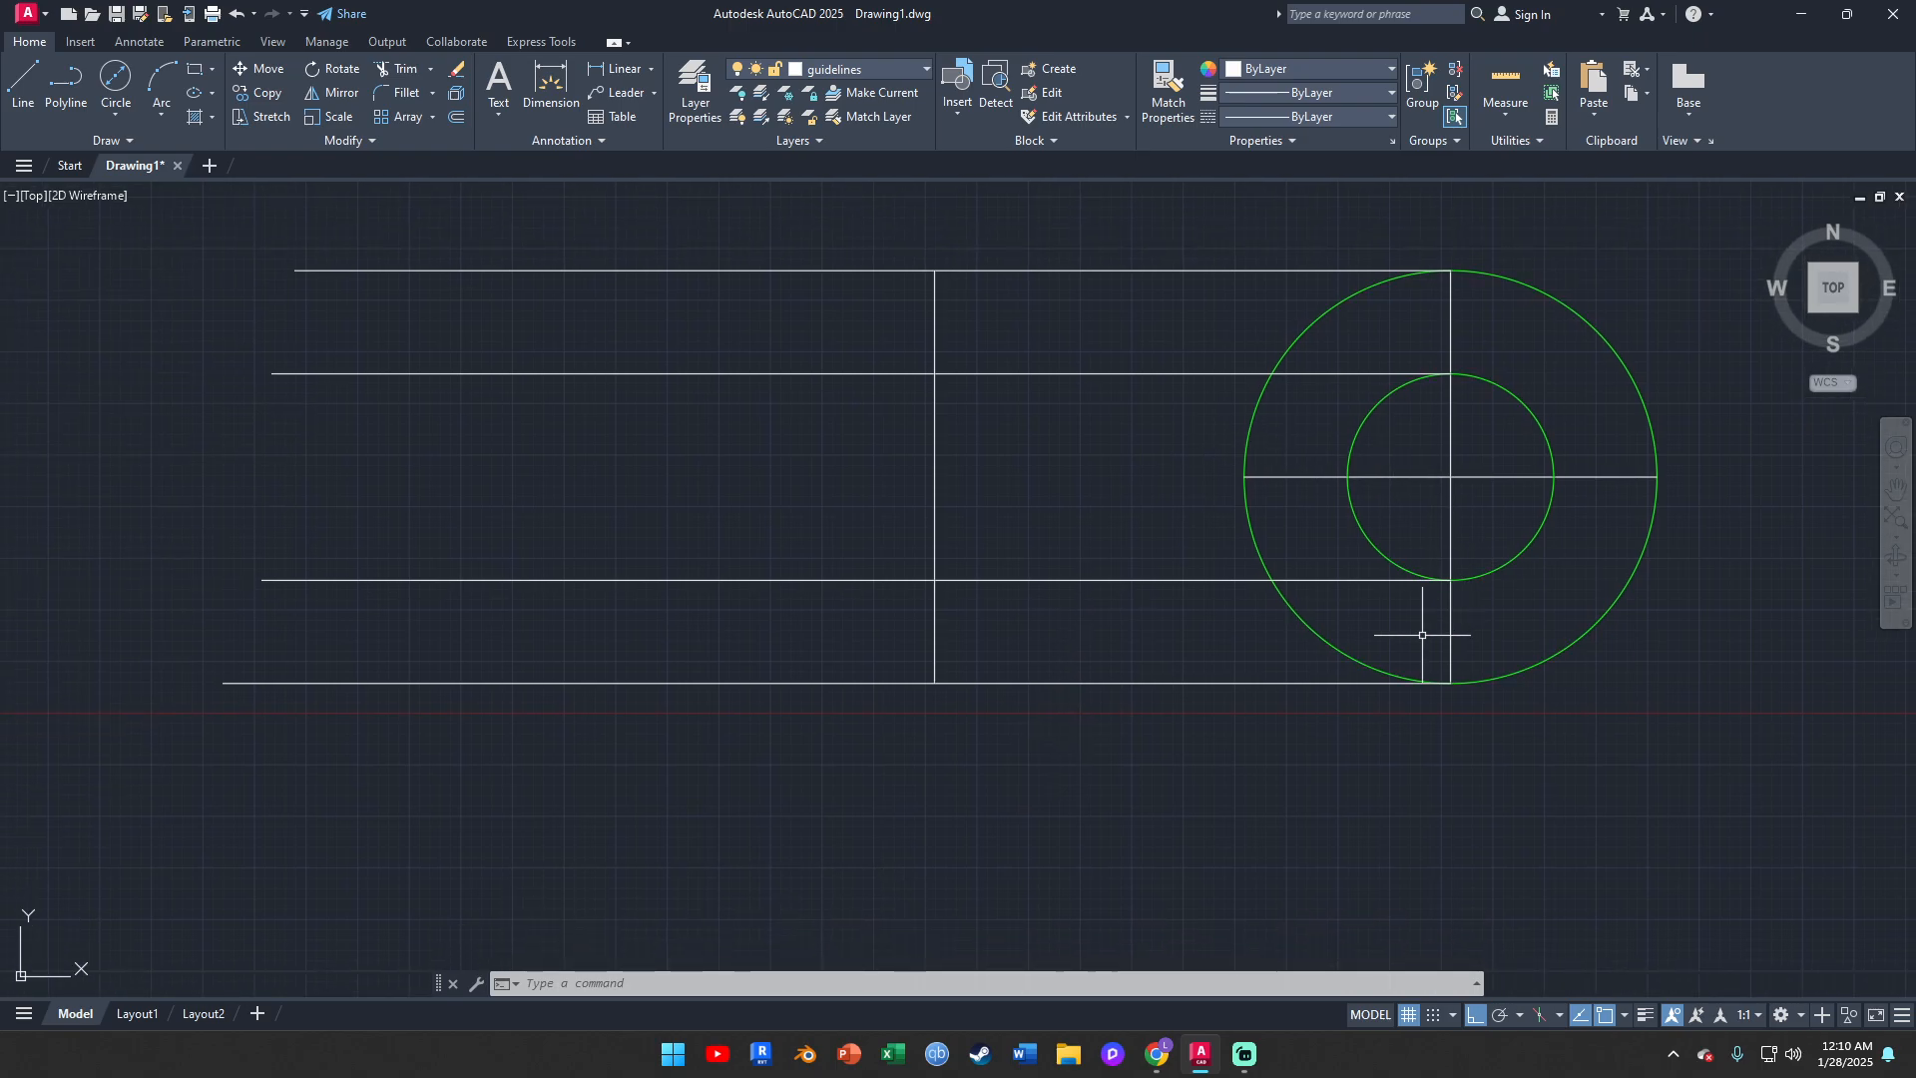
{"action": "left_click", "coordinate": [1157, 1064]}
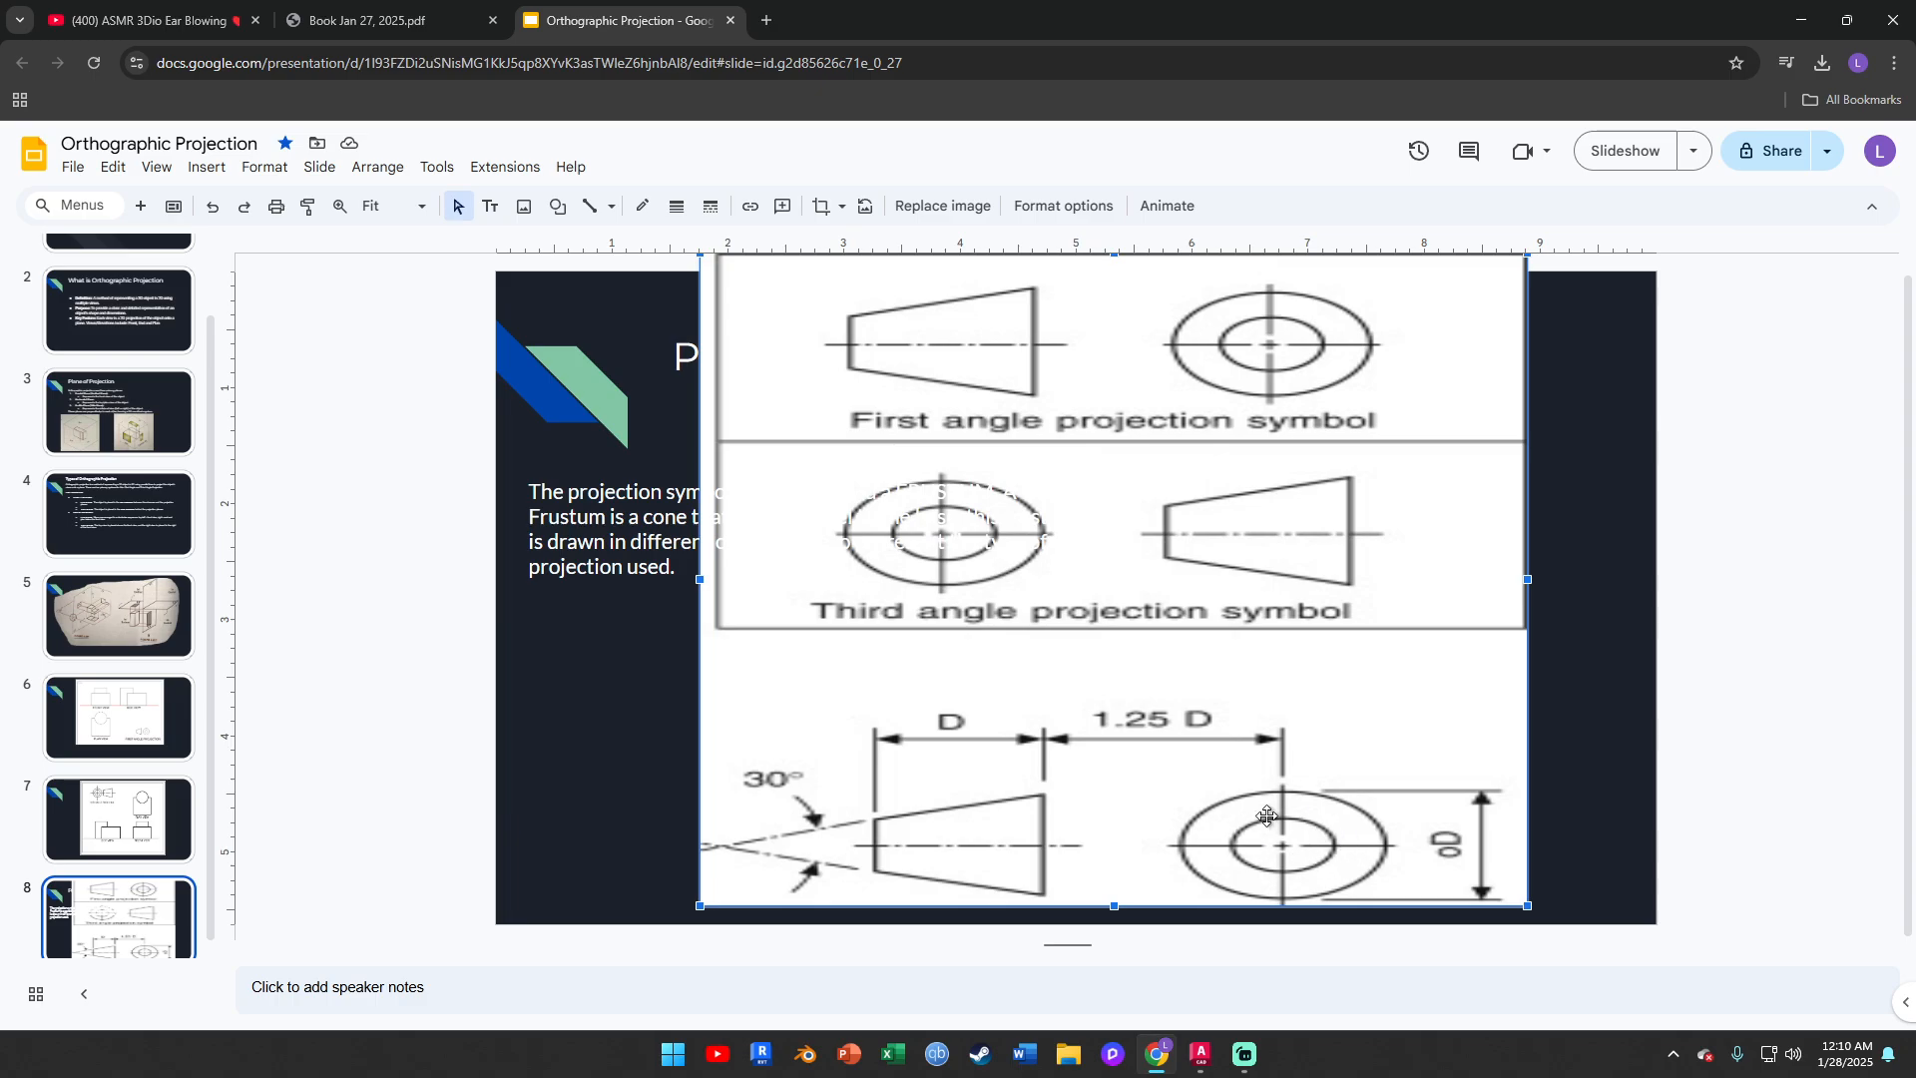
{"action": "left_click", "coordinate": [1215, 1062]}
Offset the copied vertical line 20 mm to the left to locate the frustum's small end
{"action": "middle_click_drag", "start_coordinate": [1087, 522], "coordinate": [1215, 560]}
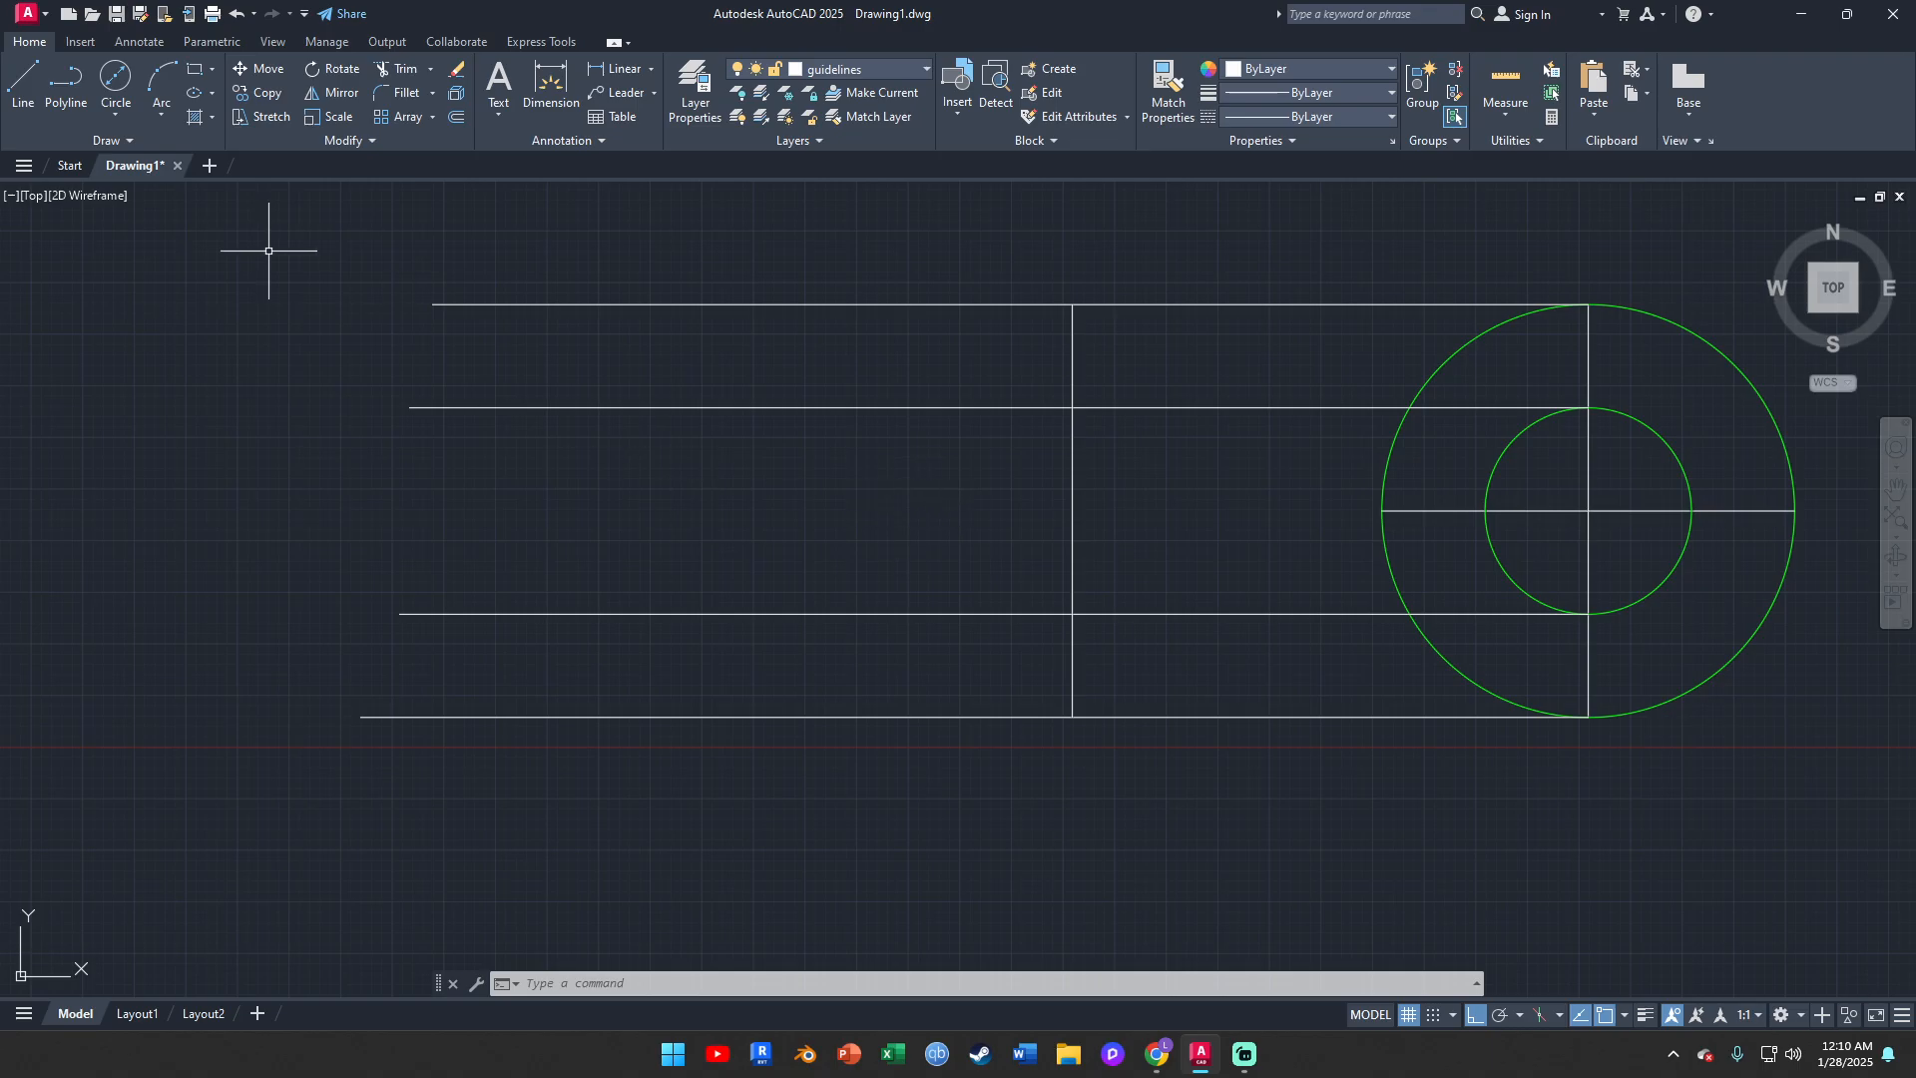
{"action": "left_click", "coordinate": [1072, 447]}
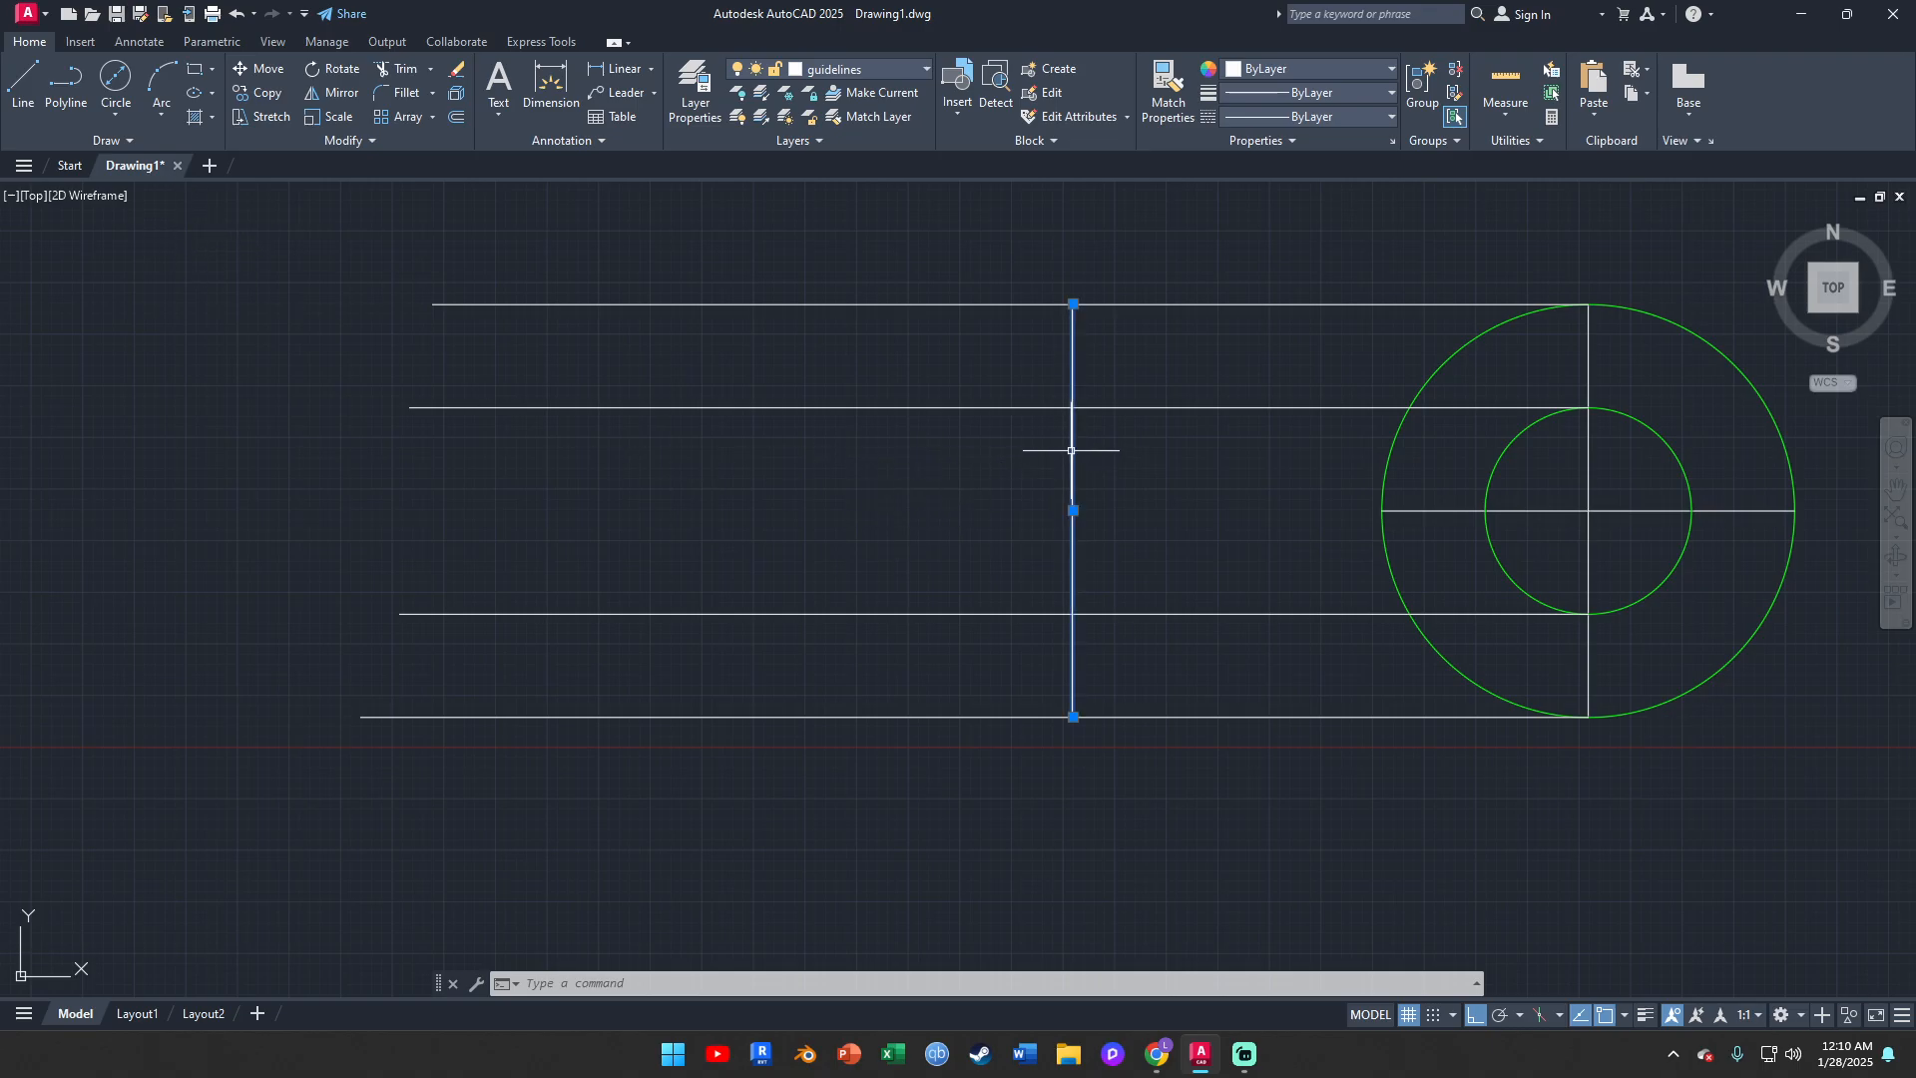
{"action": "key", "text": "Escape"}
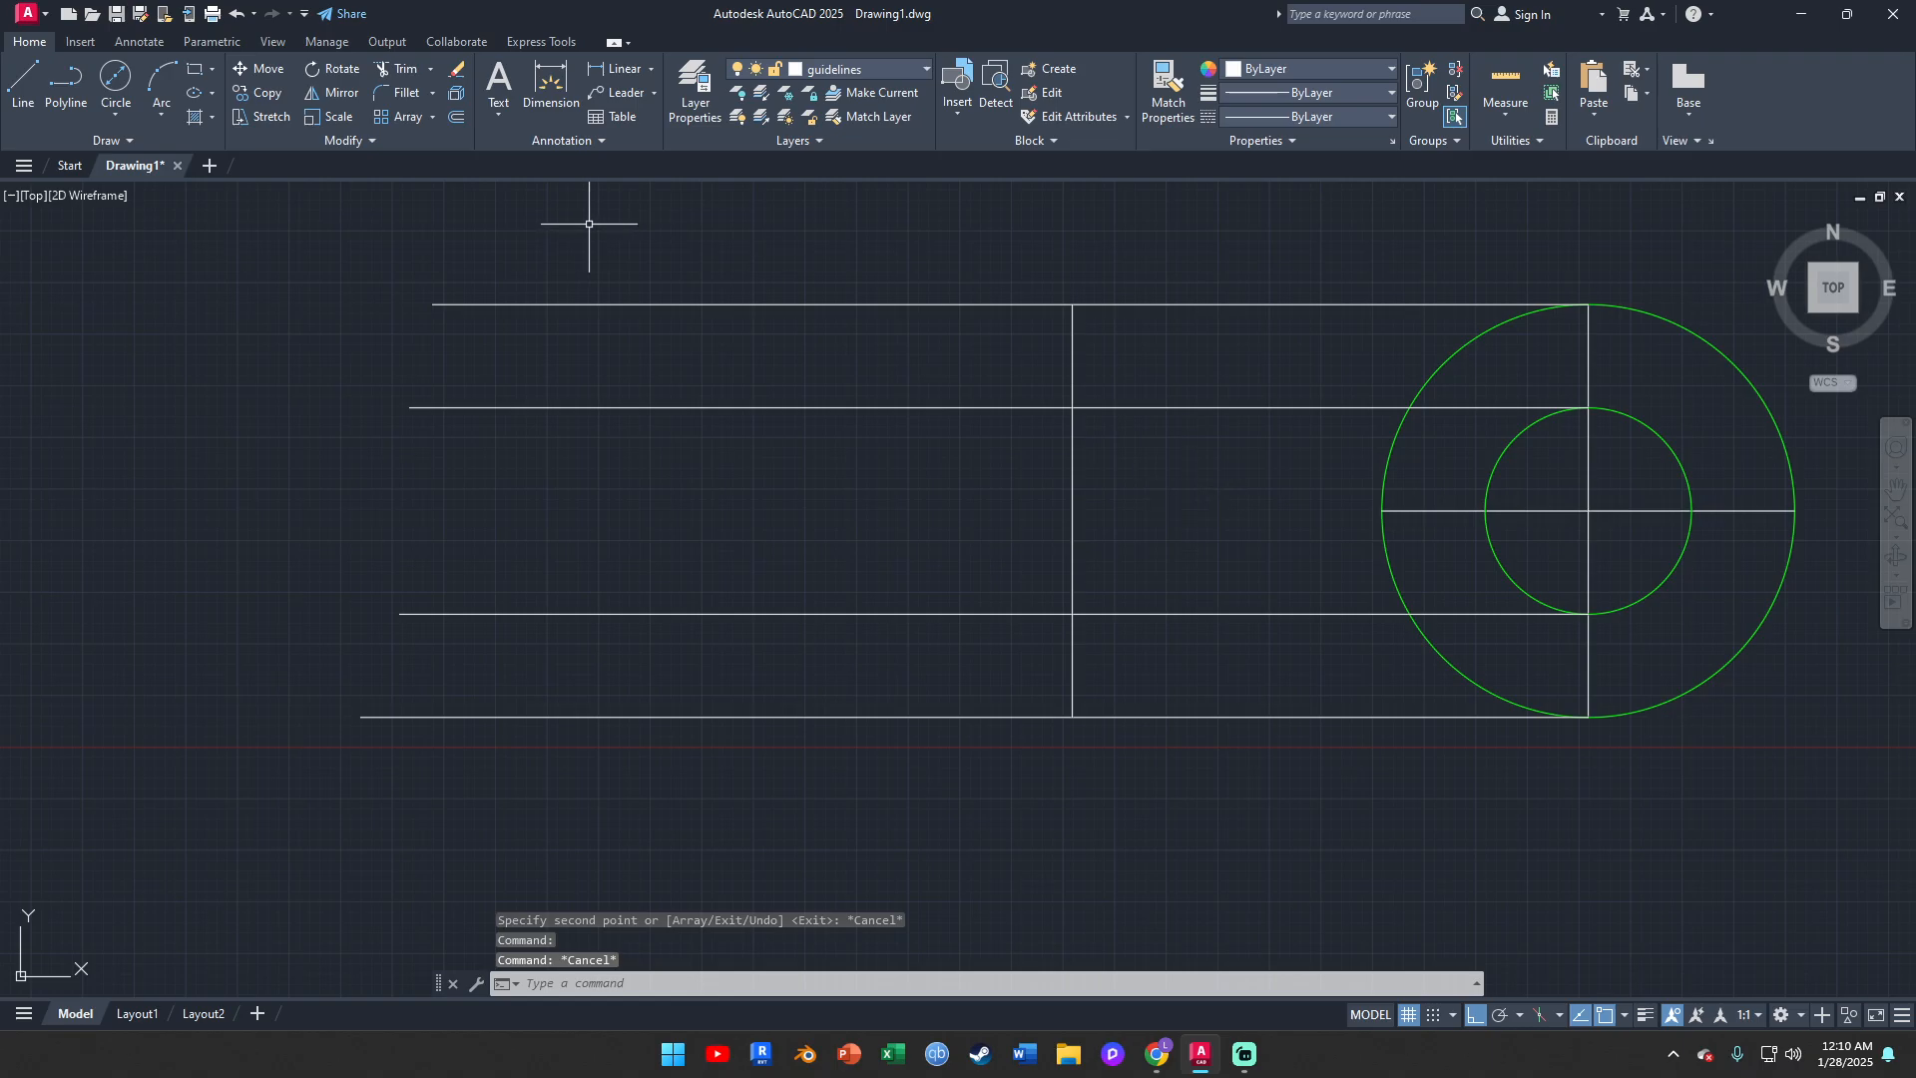
{"action": "left_click", "coordinate": [457, 119]}
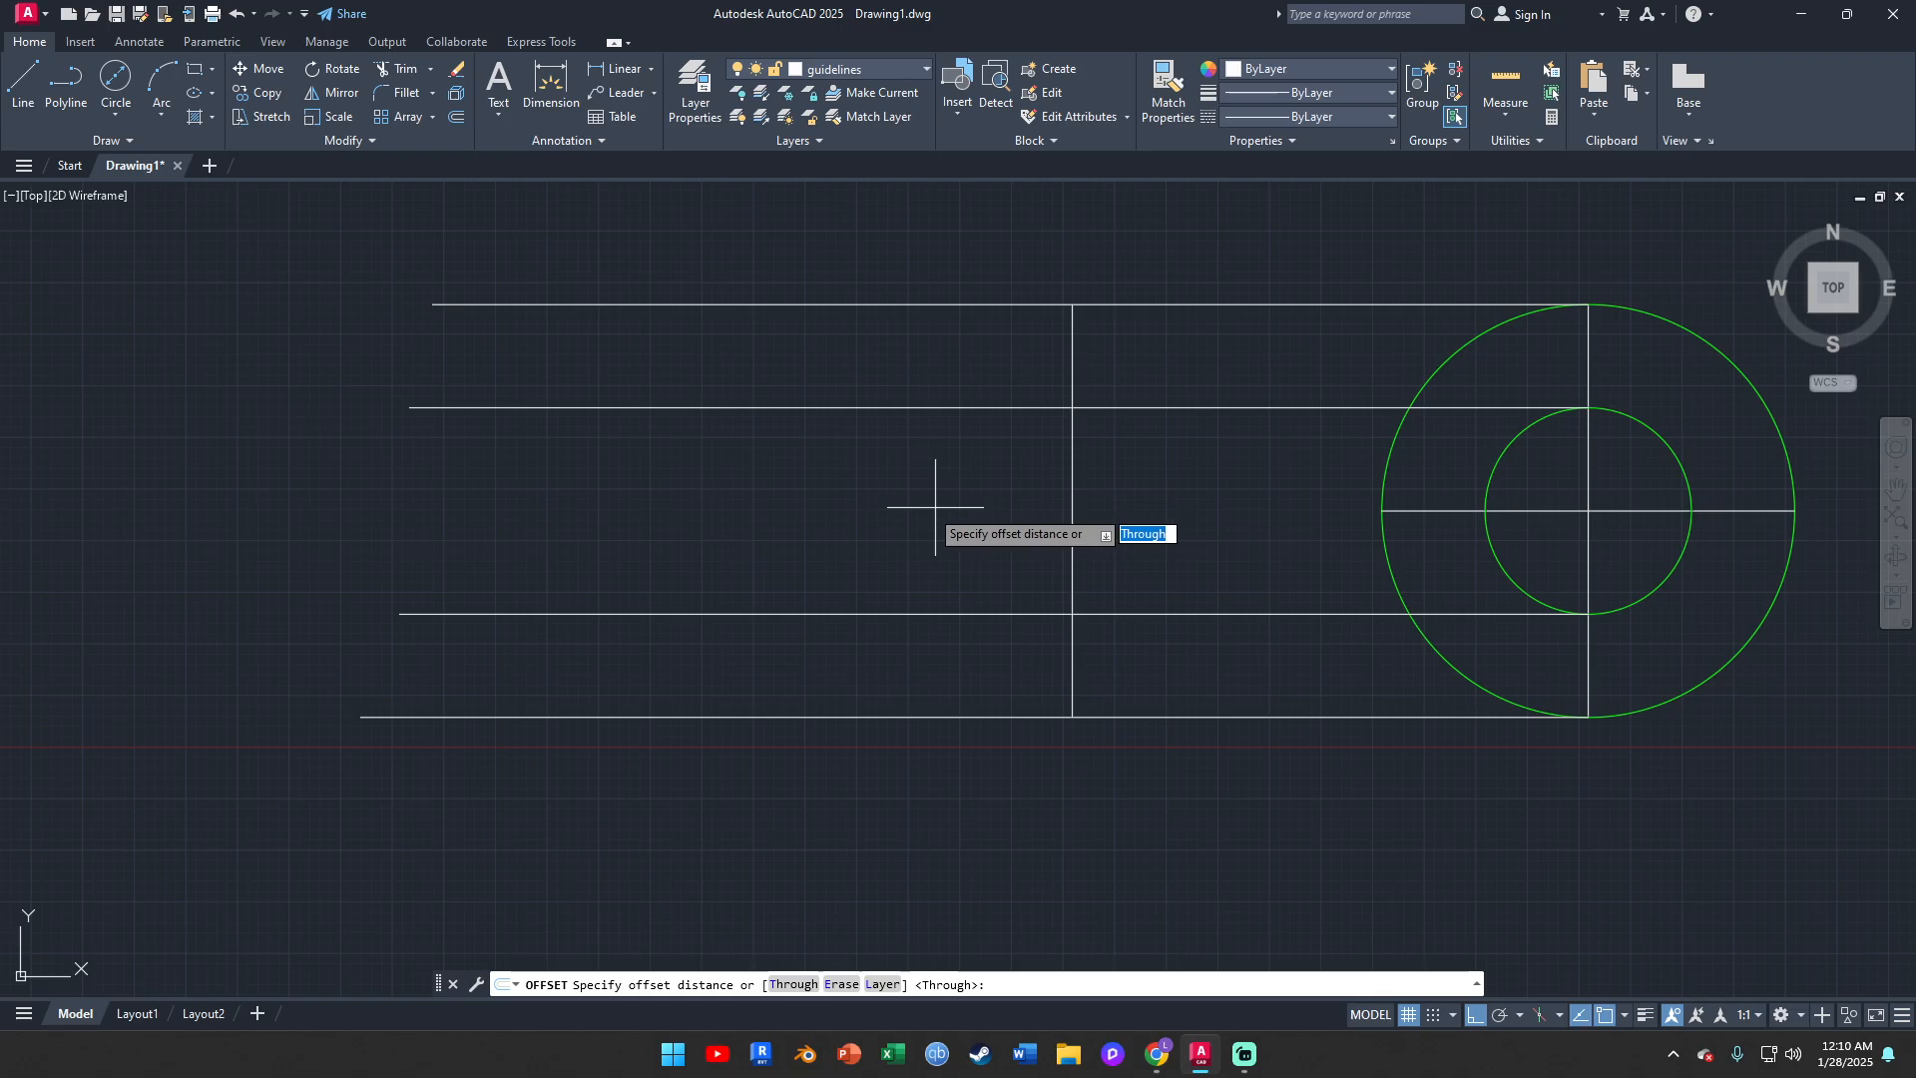
{"action": "type", "text": "20"}
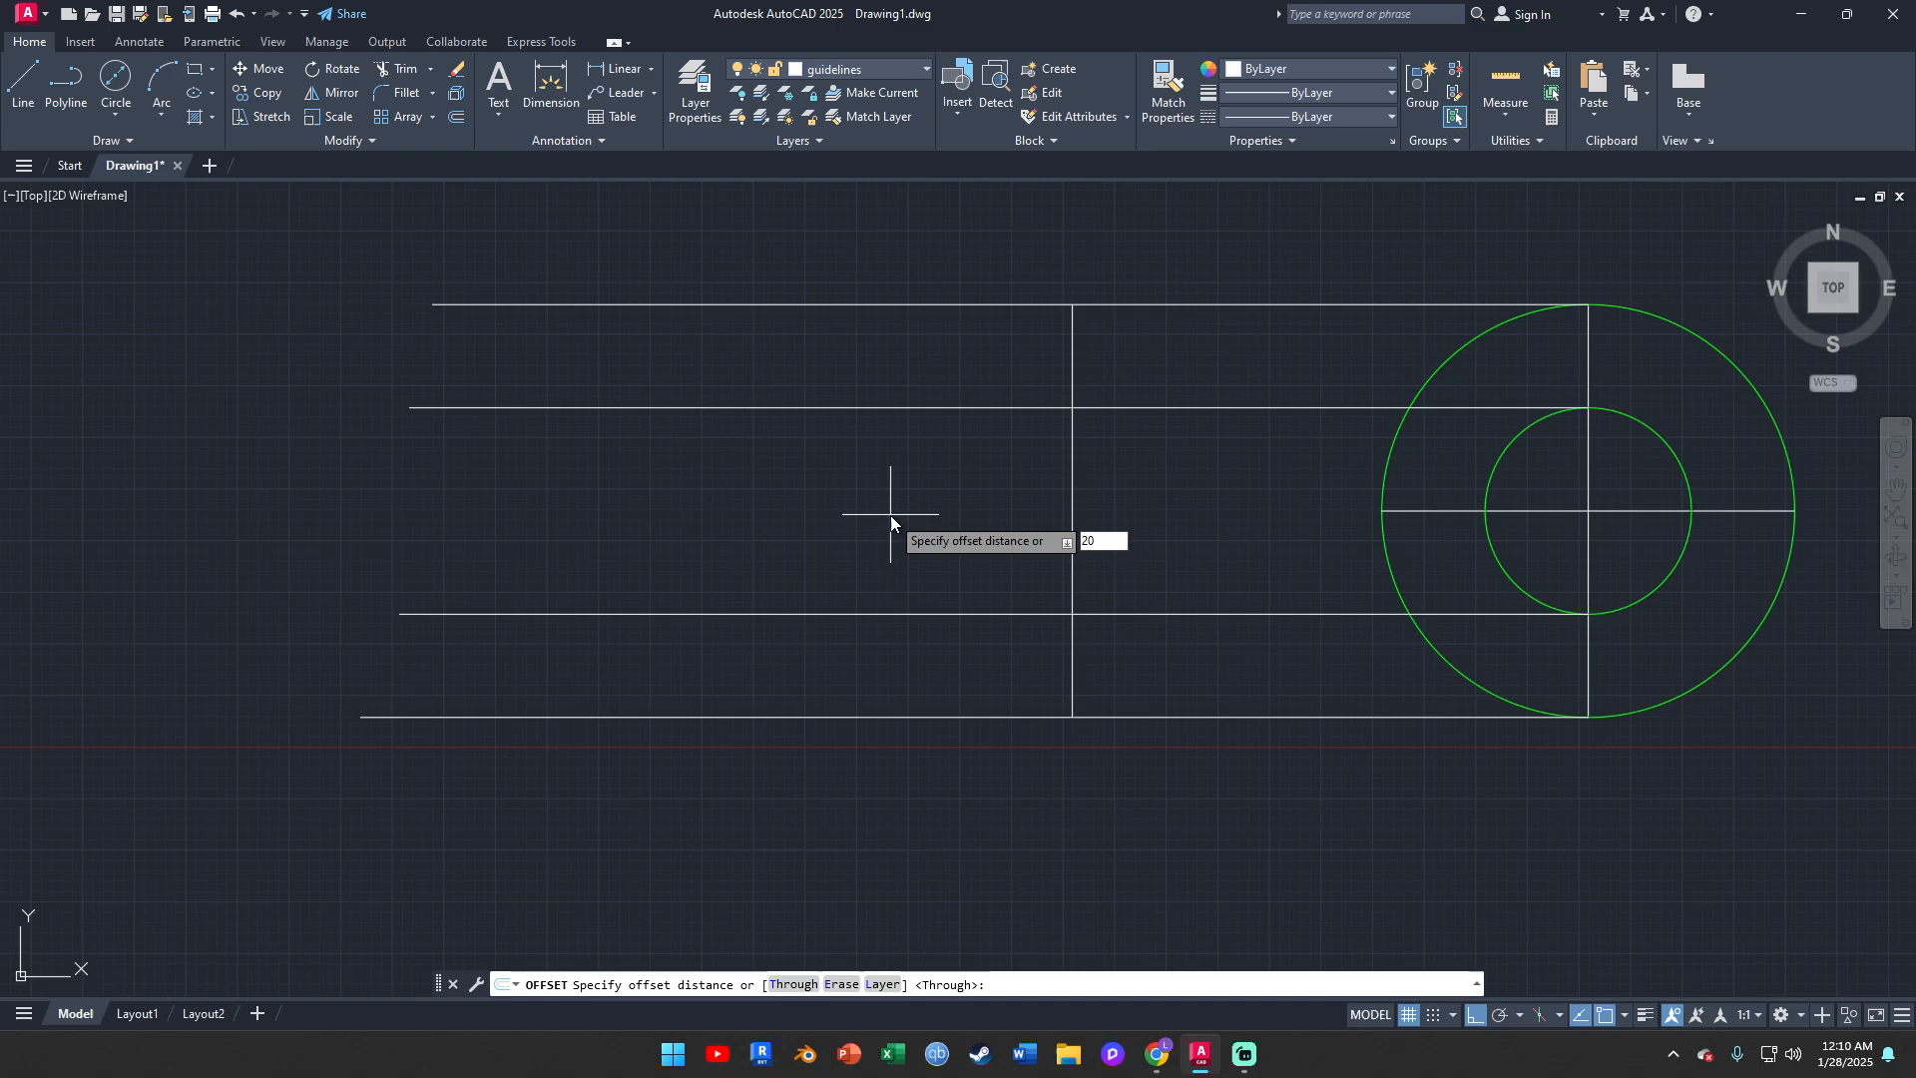
{"action": "key", "text": "Return"}
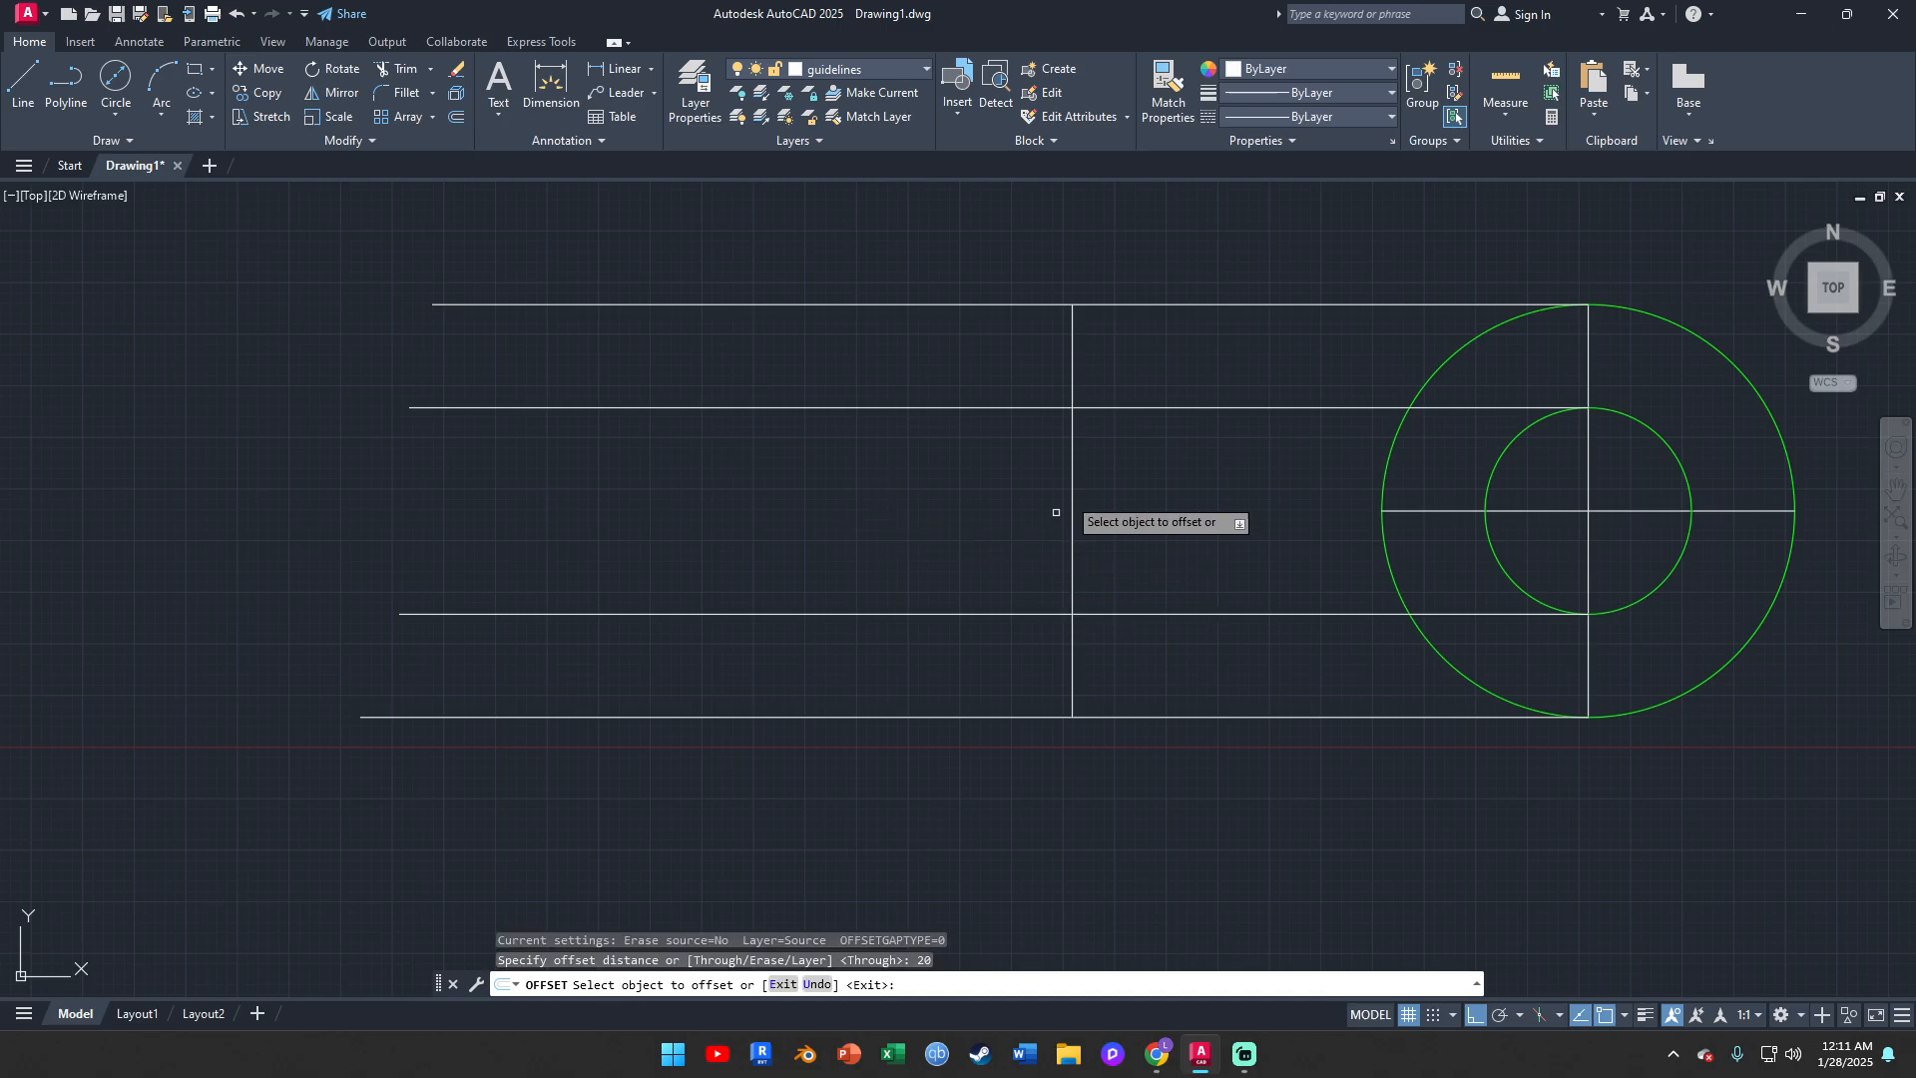
{"action": "left_click", "coordinate": [1072, 436]}
{"action": "left_click", "coordinate": [752, 500]}
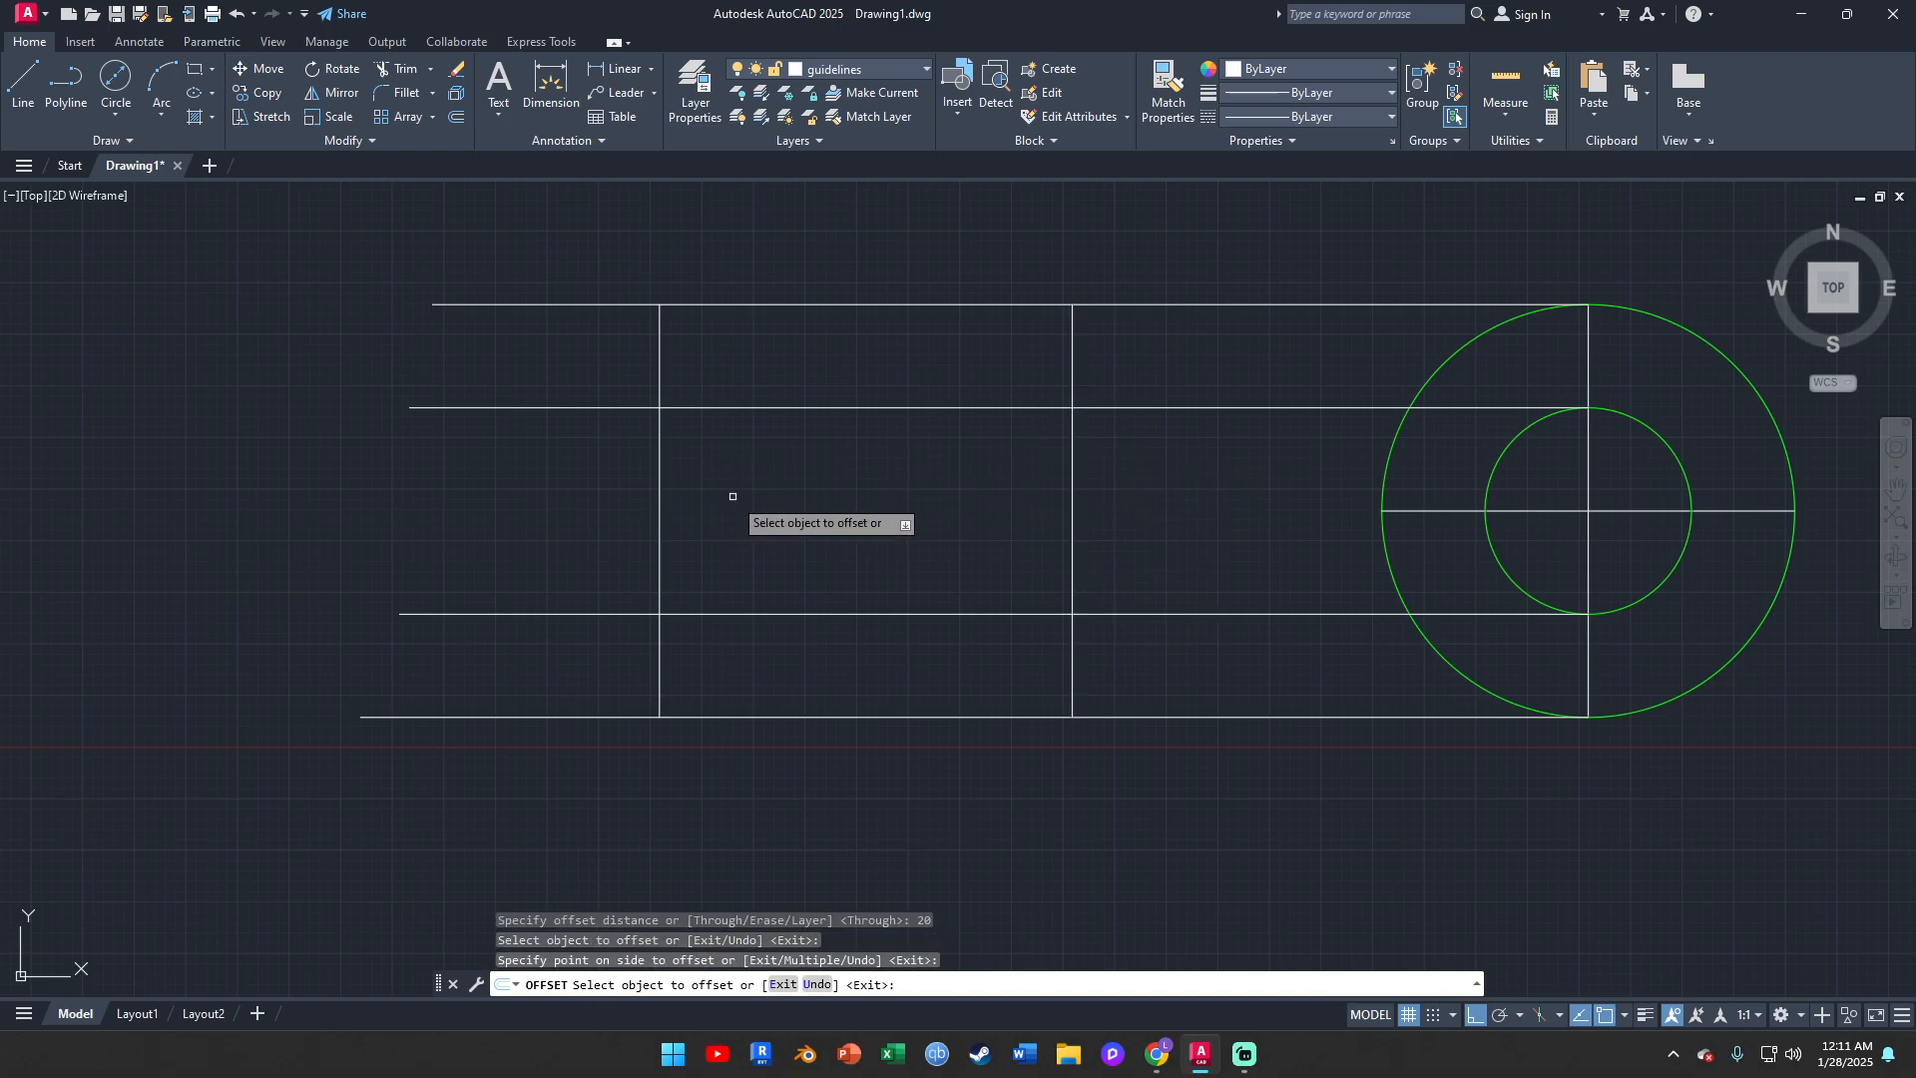
{"action": "key", "text": "Escape"}
Trim the leftmost vertical line above and below the inner circle's two projection lines
{"action": "left_click", "coordinate": [404, 72]}
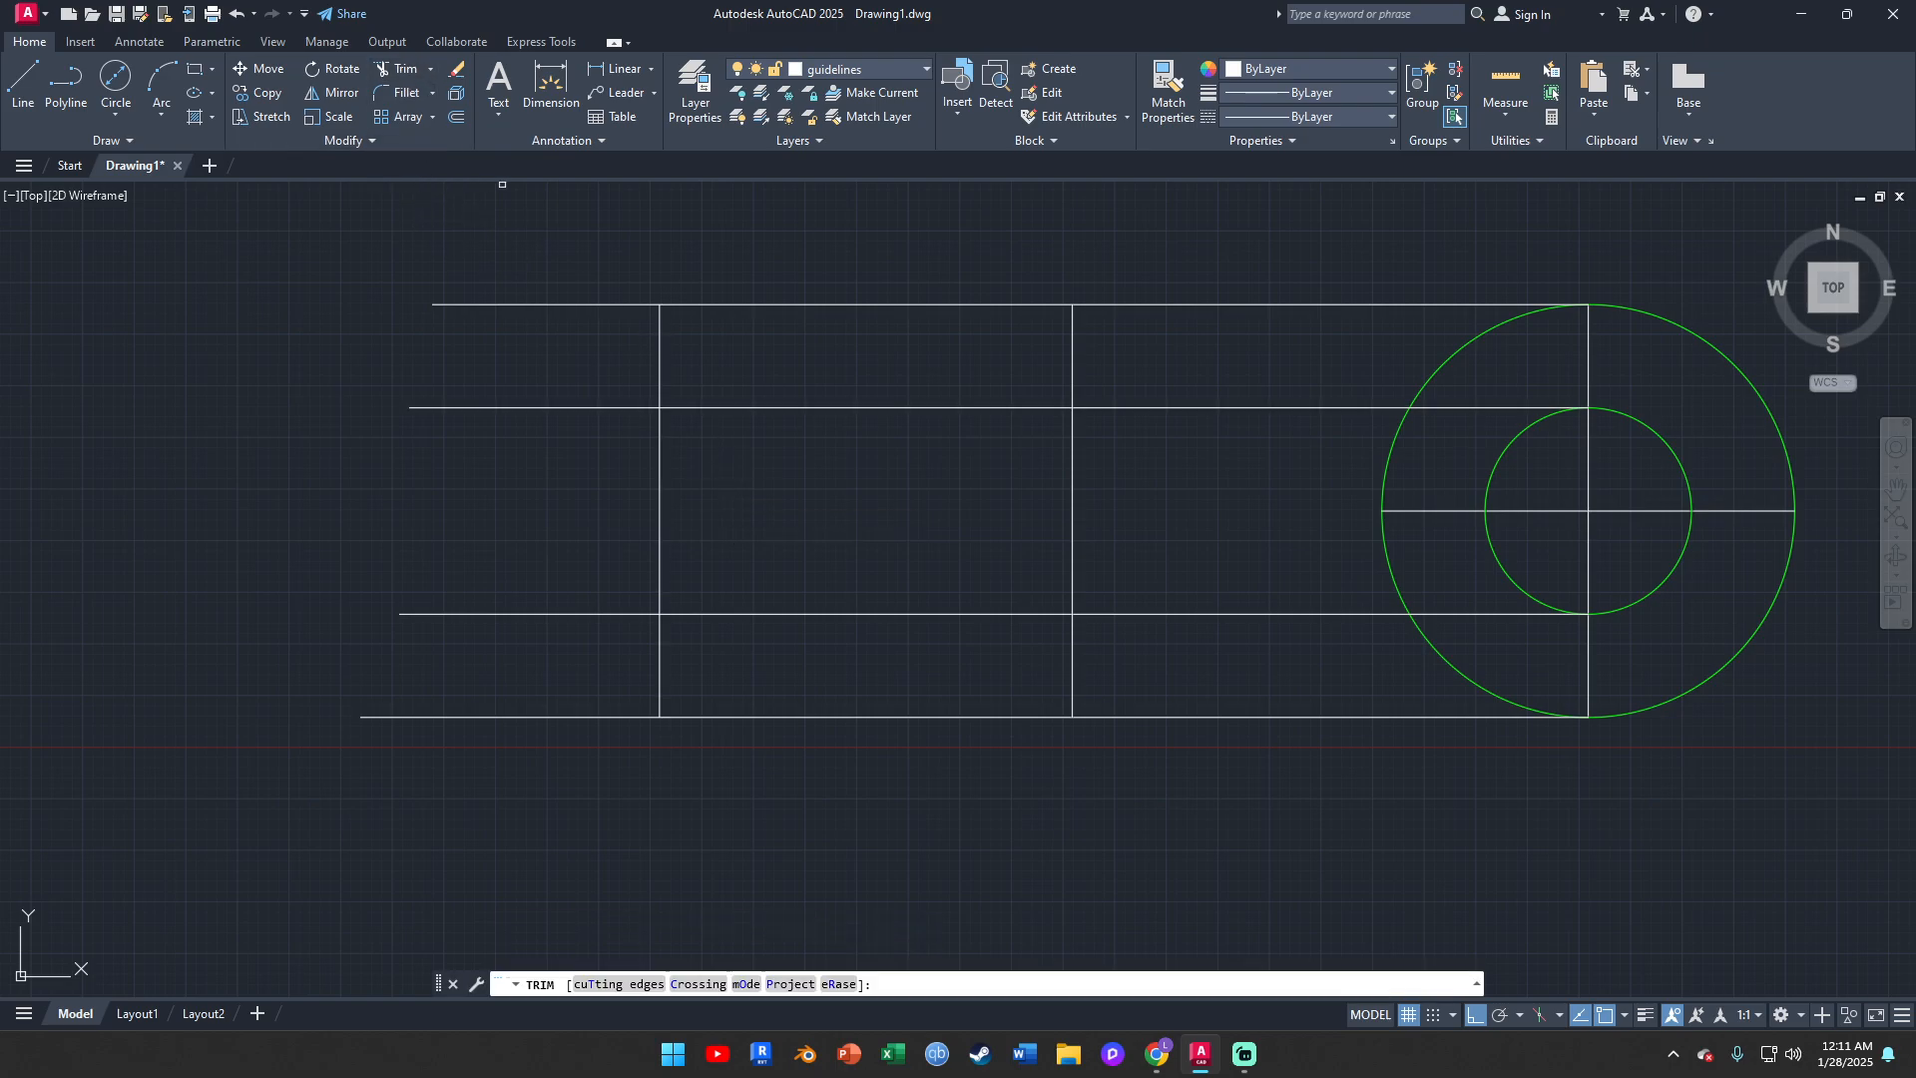
{"action": "left_click_drag", "start_coordinate": [625, 349], "coordinate": [719, 369]}
{"action": "left_click_drag", "start_coordinate": [628, 675], "coordinate": [718, 663]}
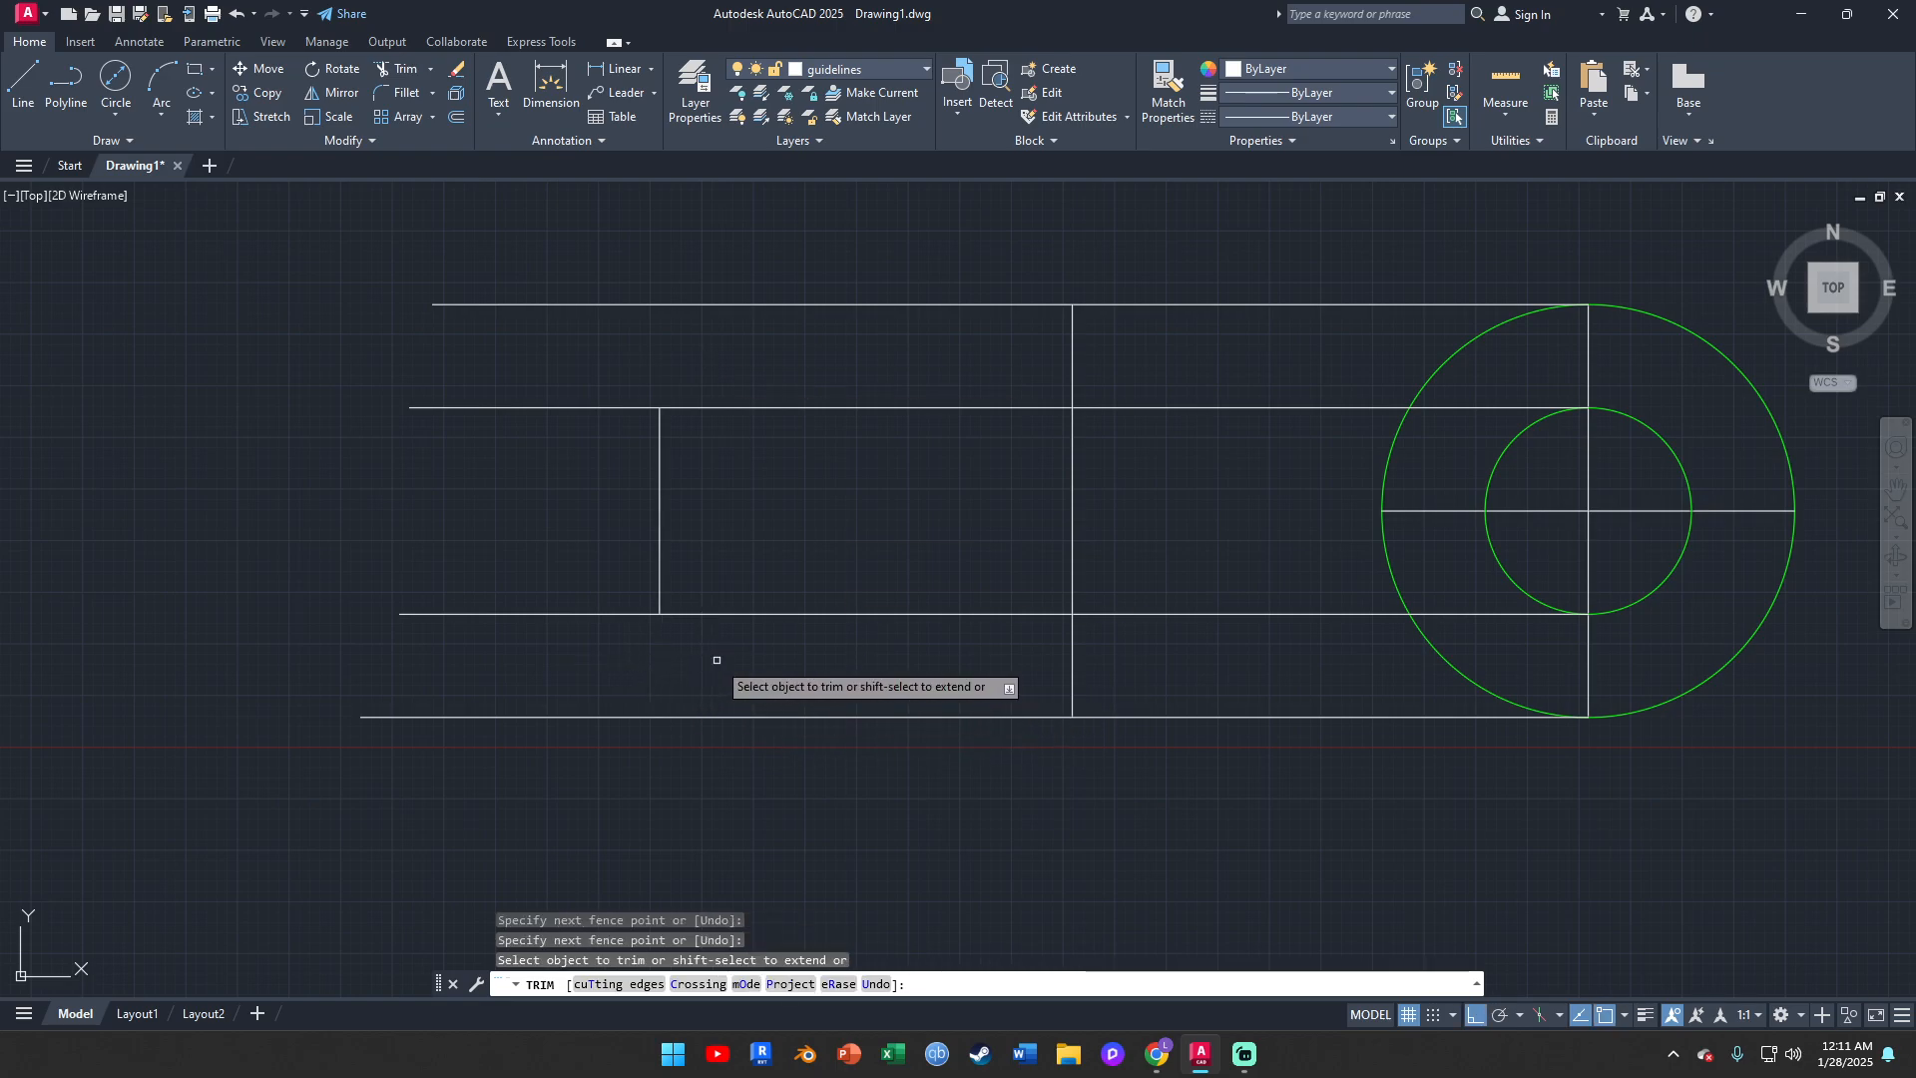
{"action": "key", "text": "Escape"}
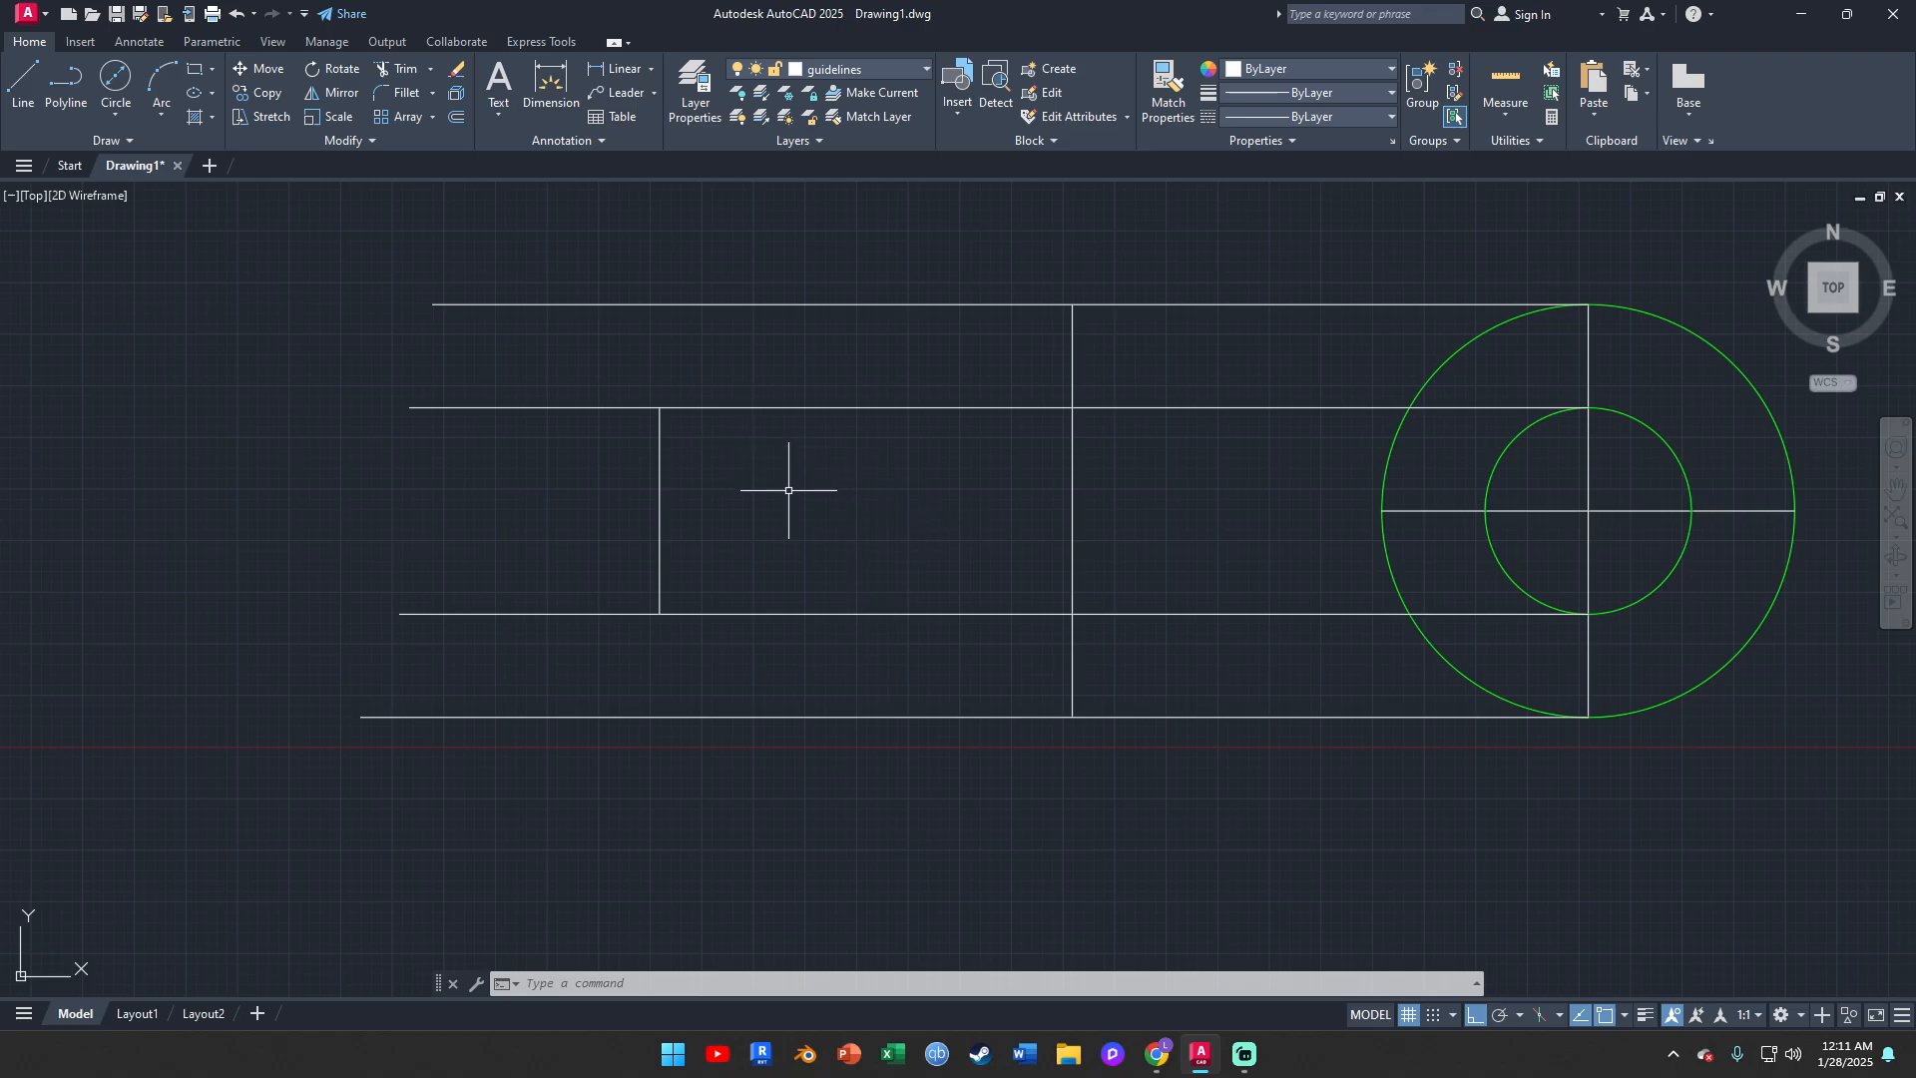
{"action": "left_click", "coordinate": [660, 485]}
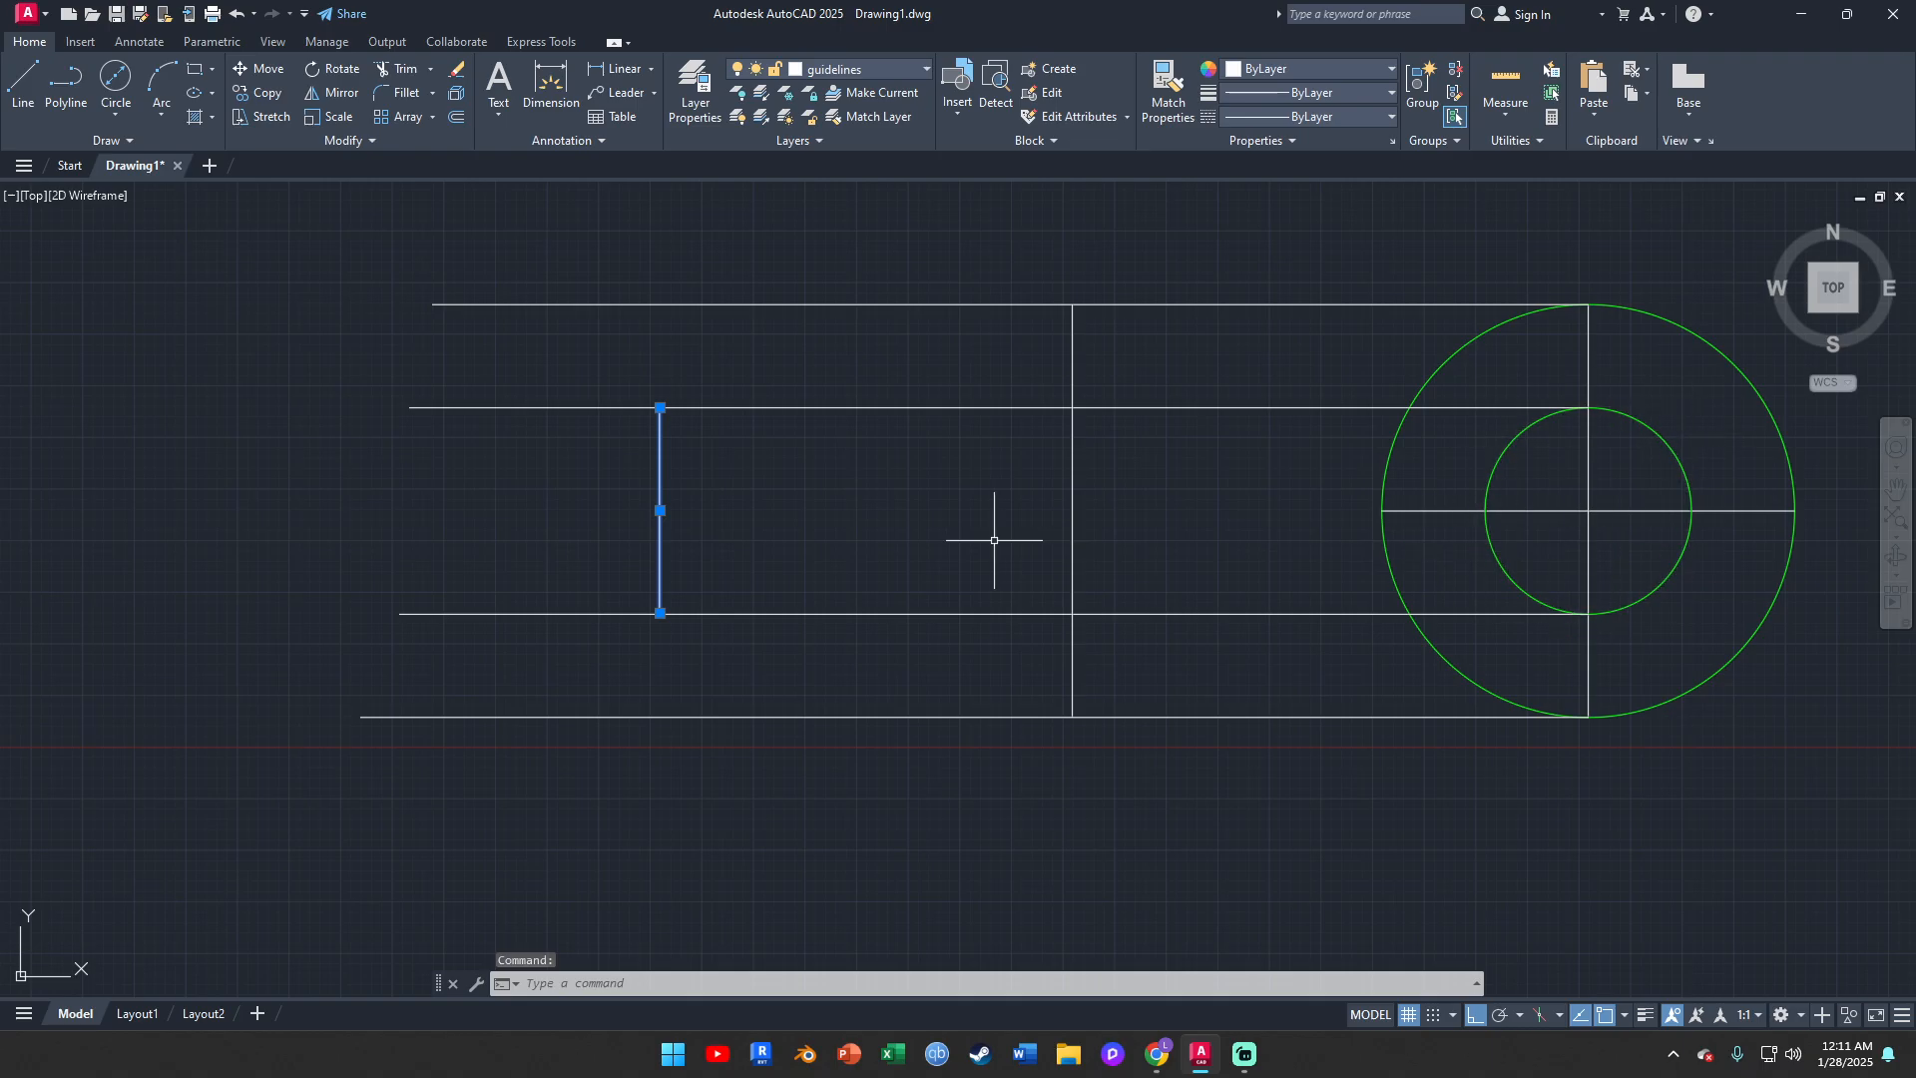
{"action": "key", "text": "Escape"}
{"action": "left_click", "coordinate": [1067, 434]}
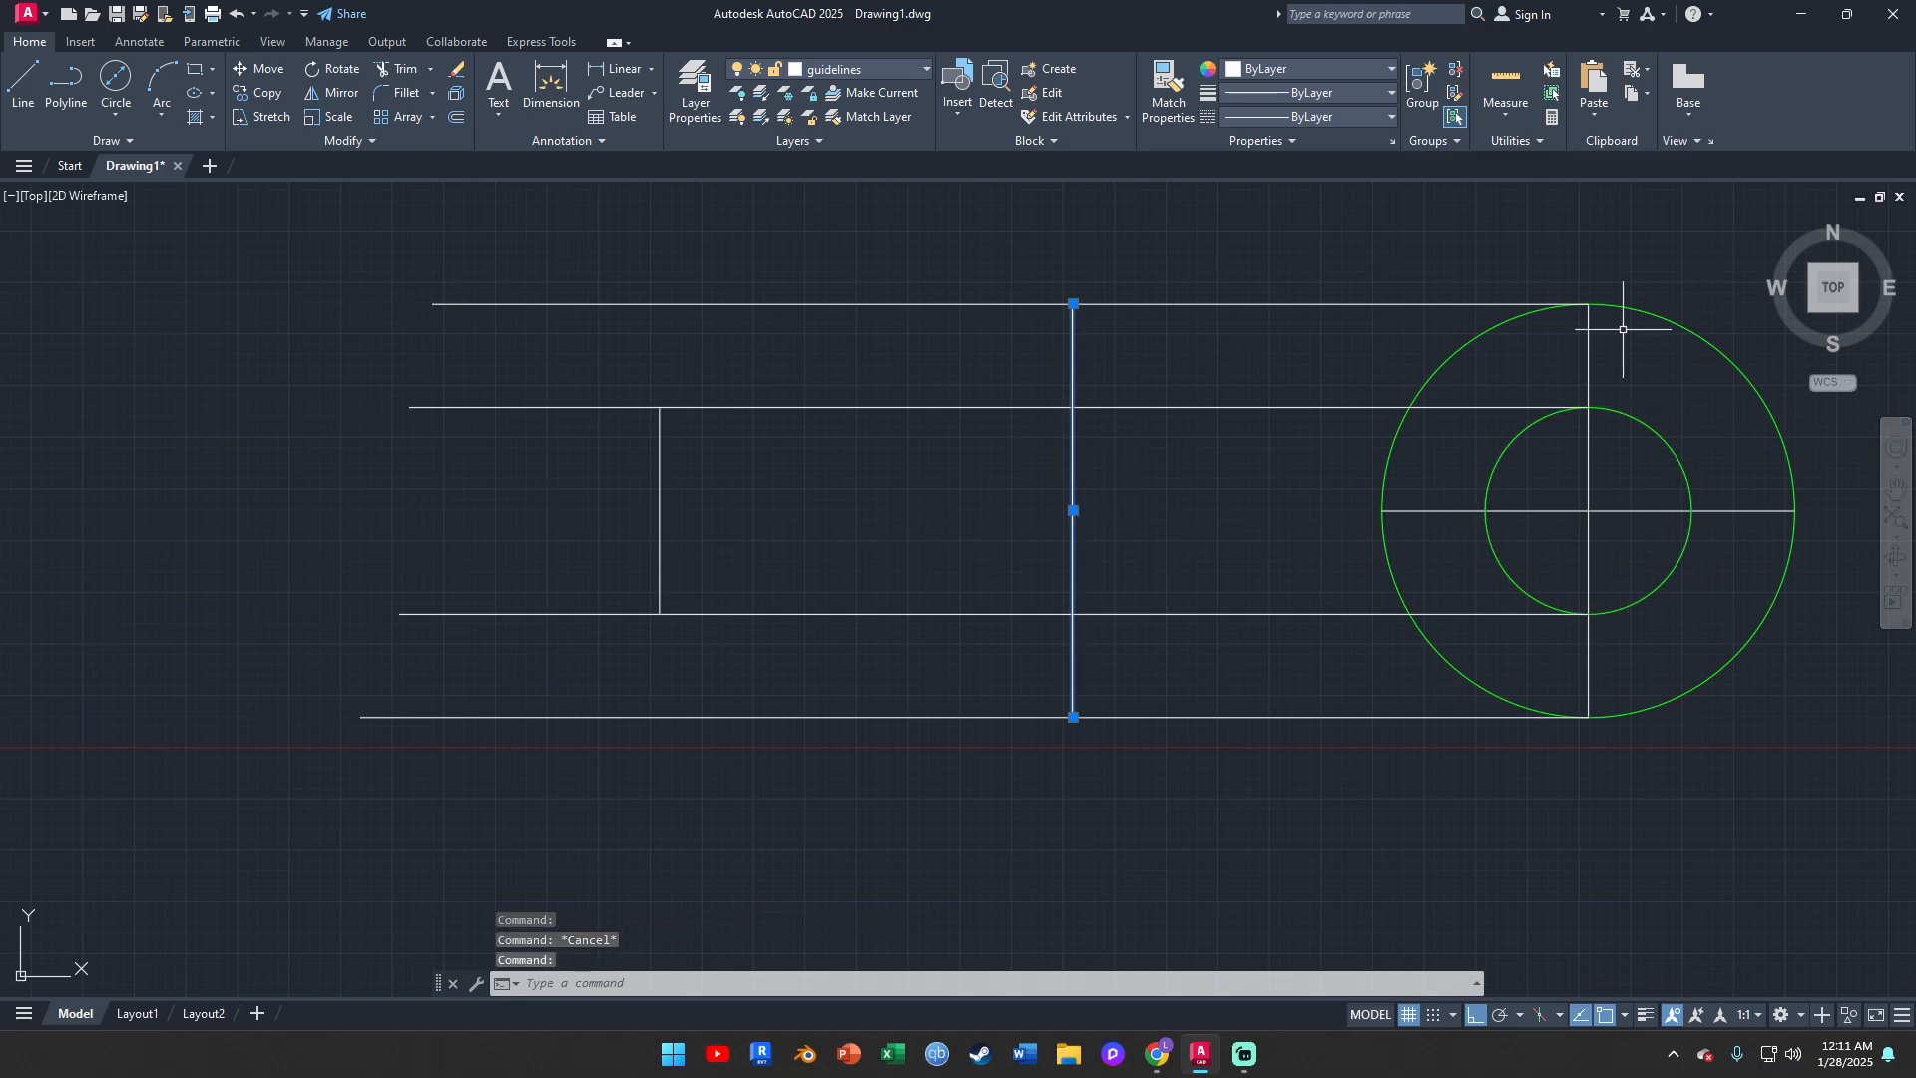
{"action": "key", "text": "Escape"}
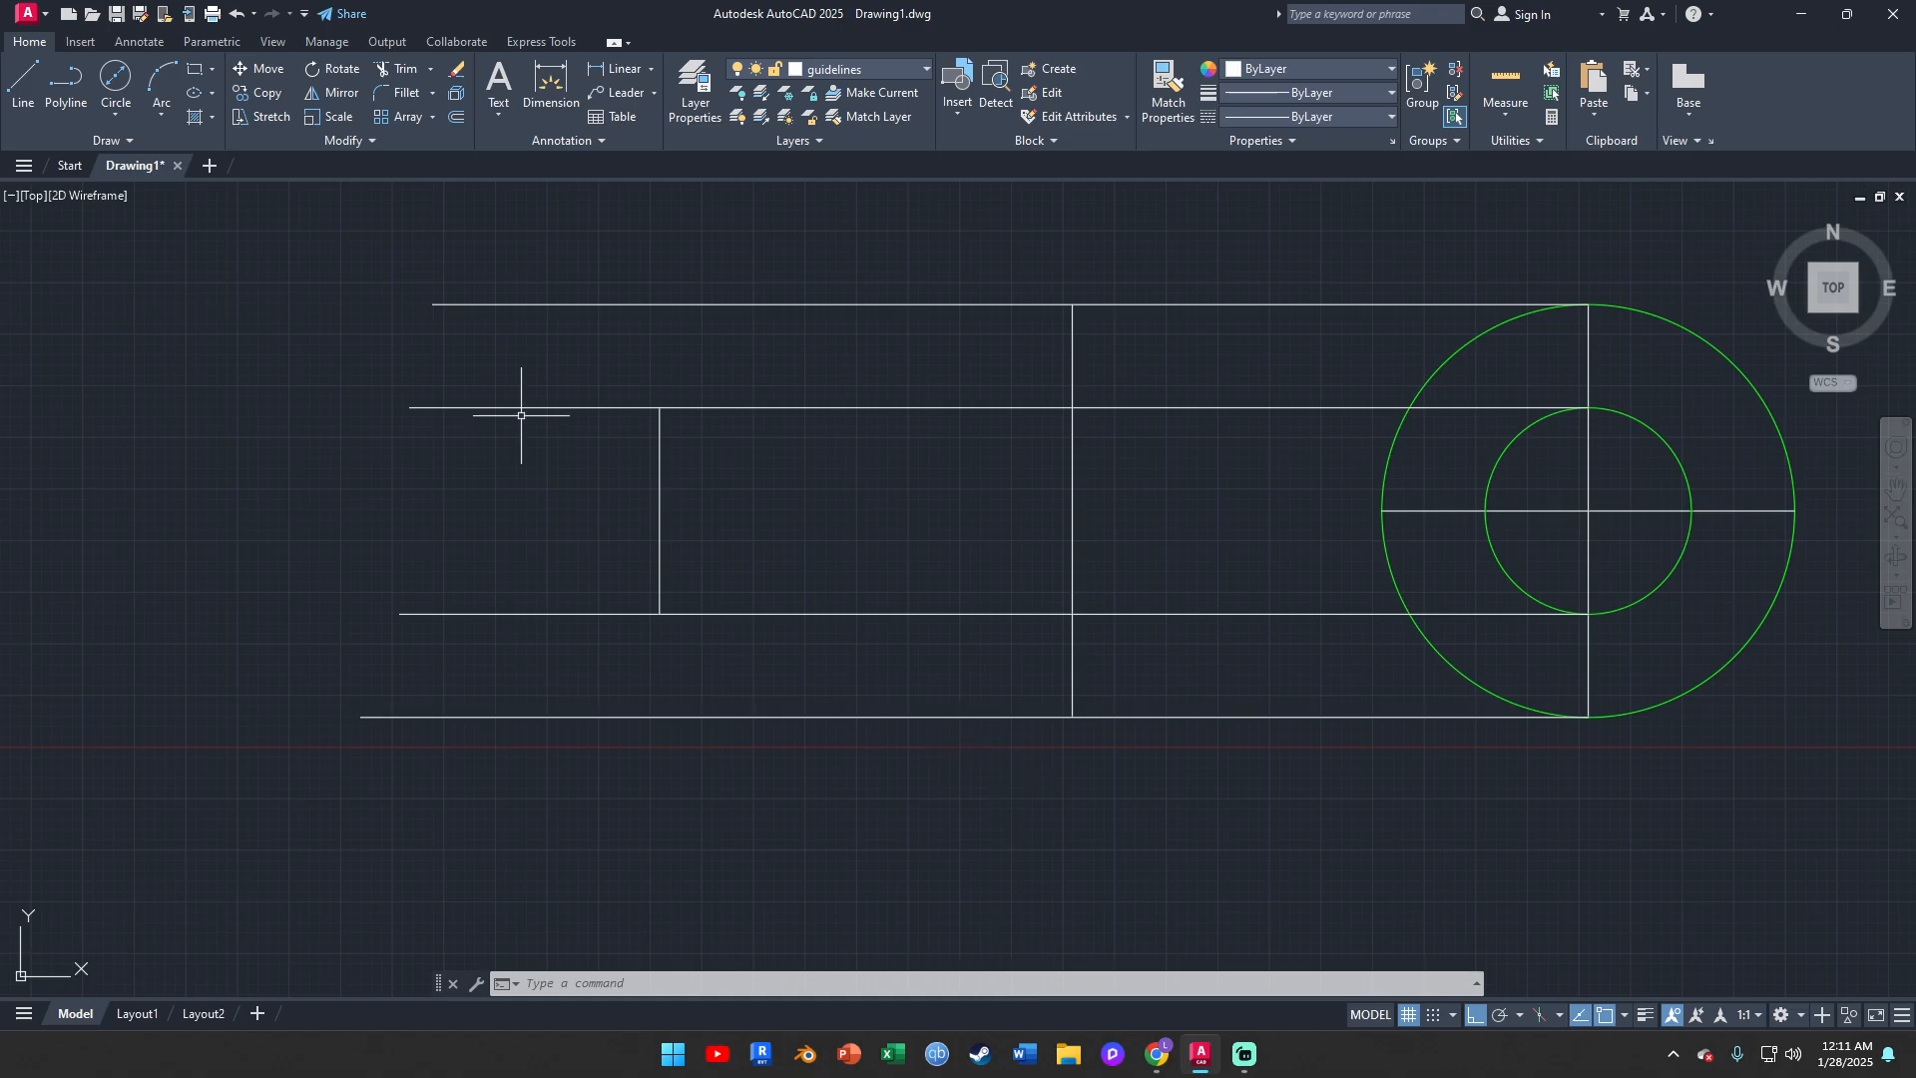
Draw the frustum's two slanted edges, joining the upper and lower ends of the short vertical line to those of the long one
{"action": "left_click", "coordinate": [20, 90]}
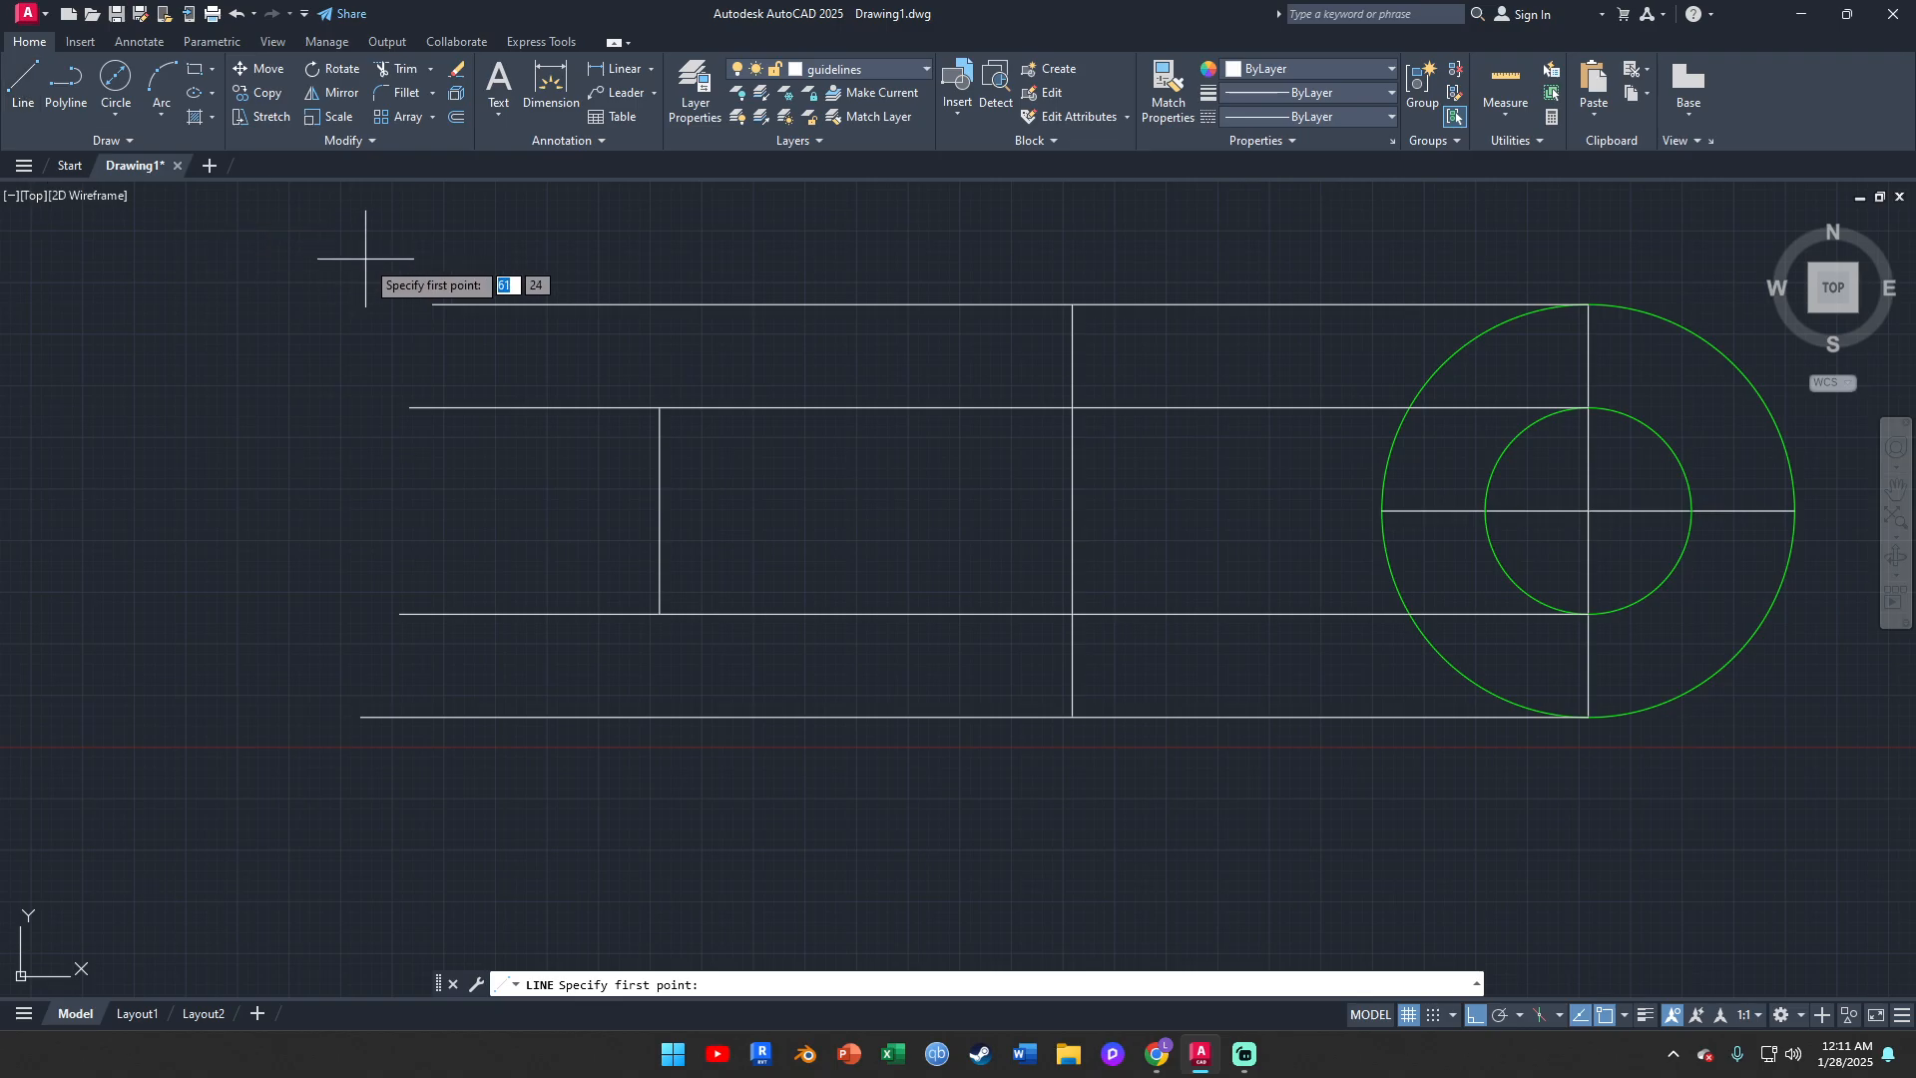
{"action": "left_click", "coordinate": [660, 407]}
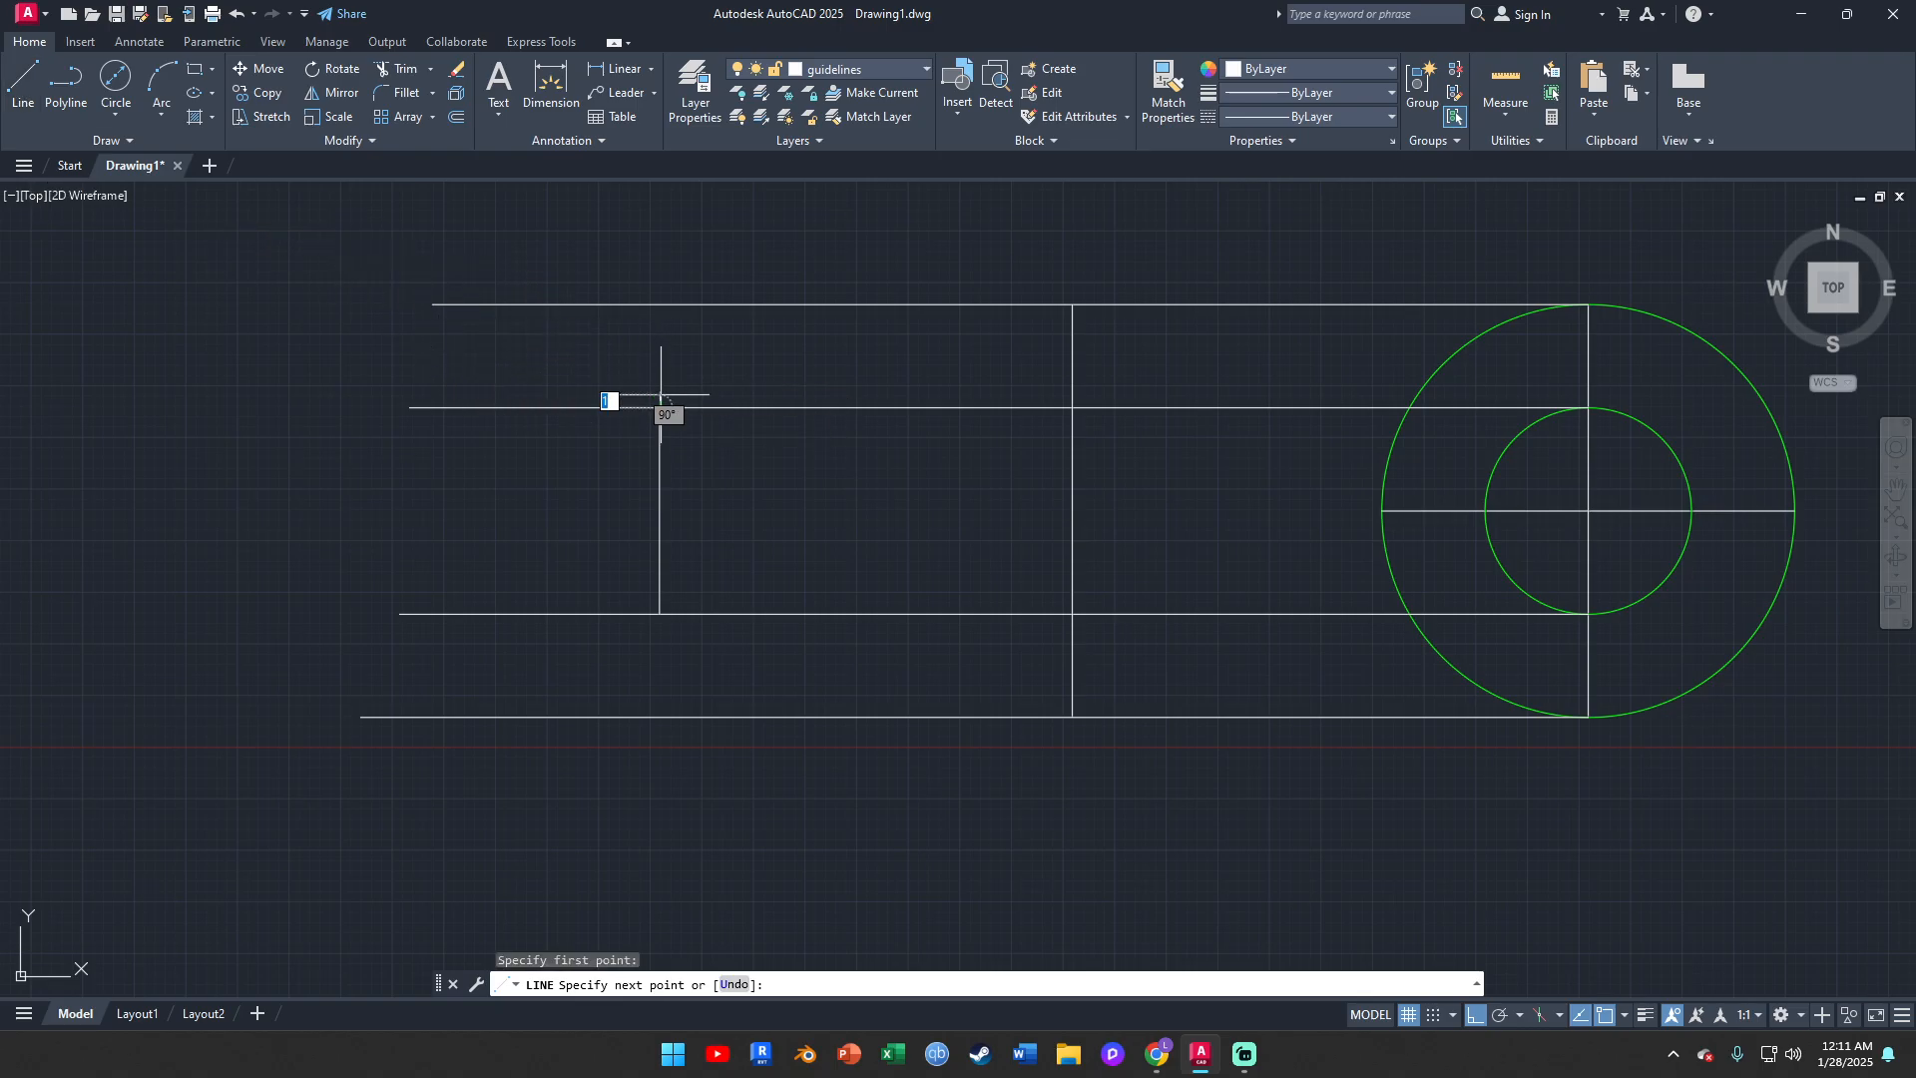
{"action": "left_click", "coordinate": [1072, 304]}
{"action": "key", "text": "Escape"}
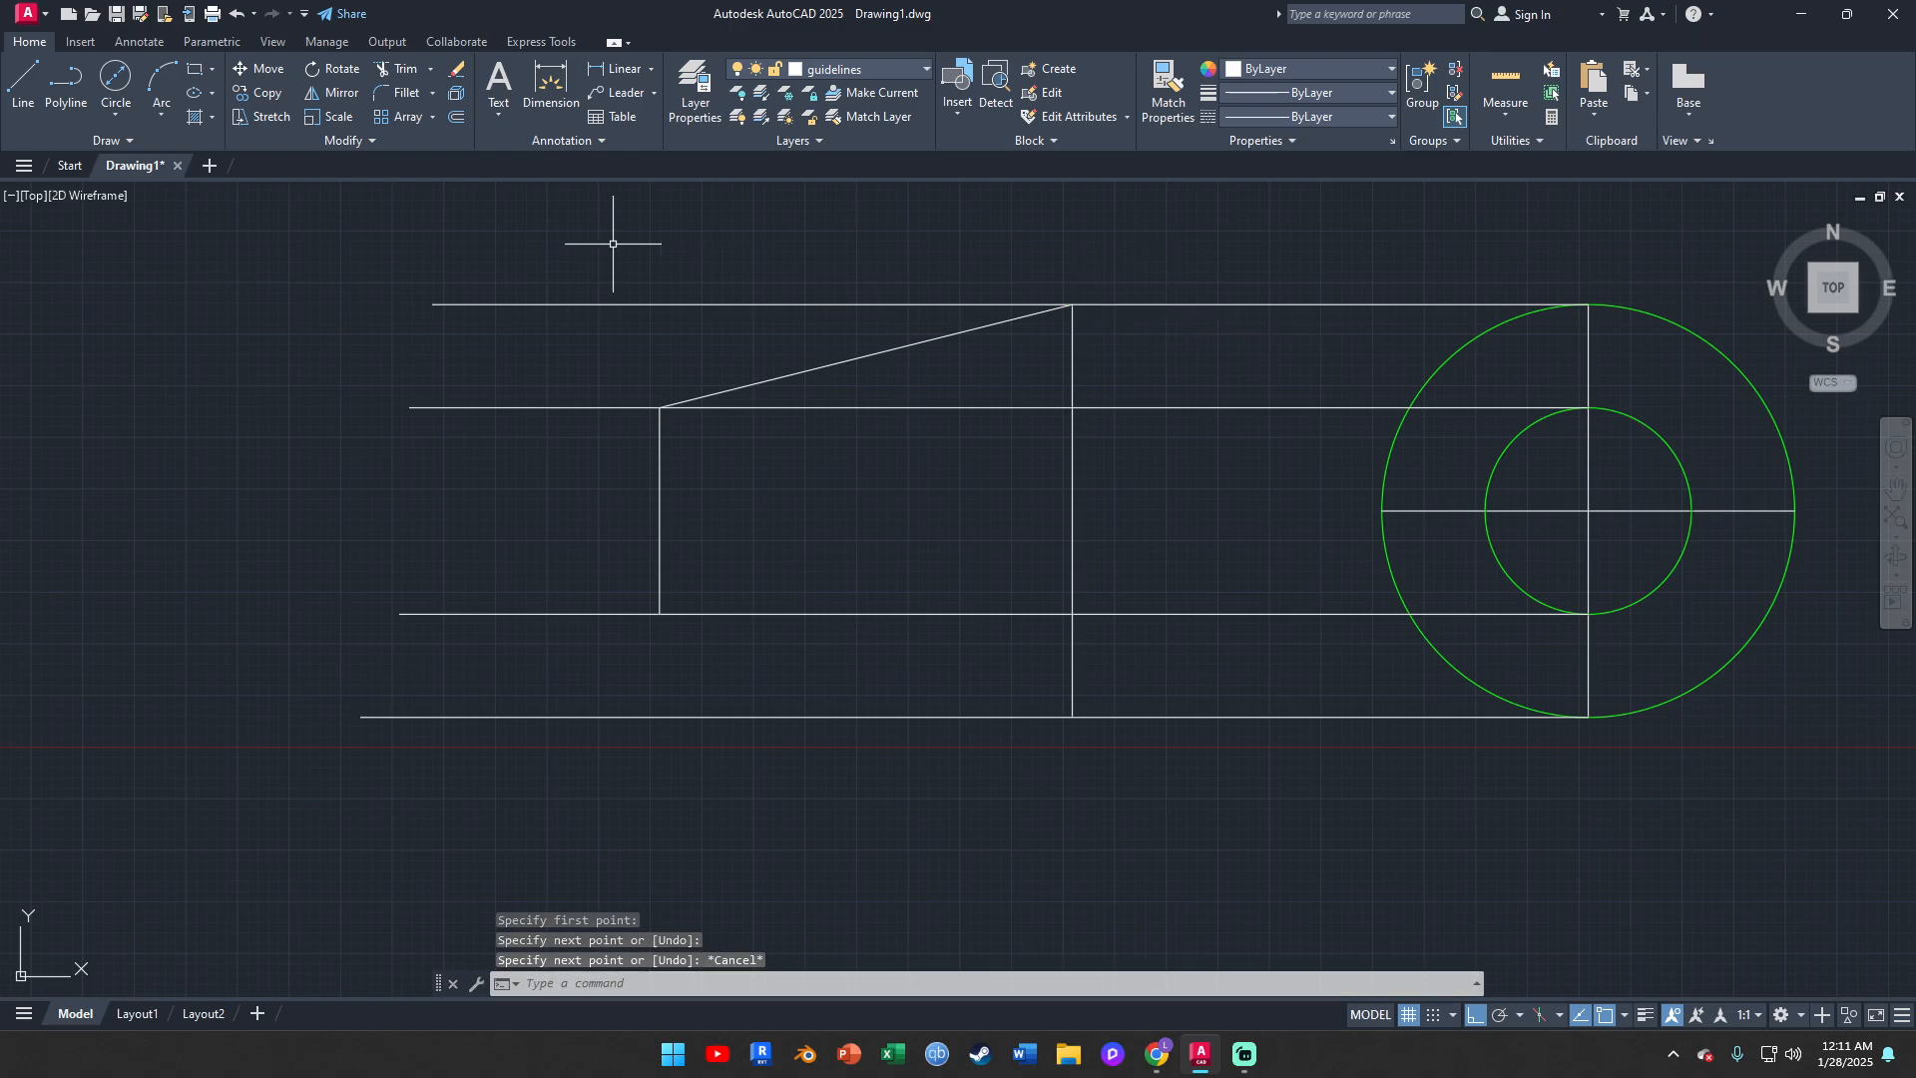
{"action": "left_click", "coordinate": [22, 95]}
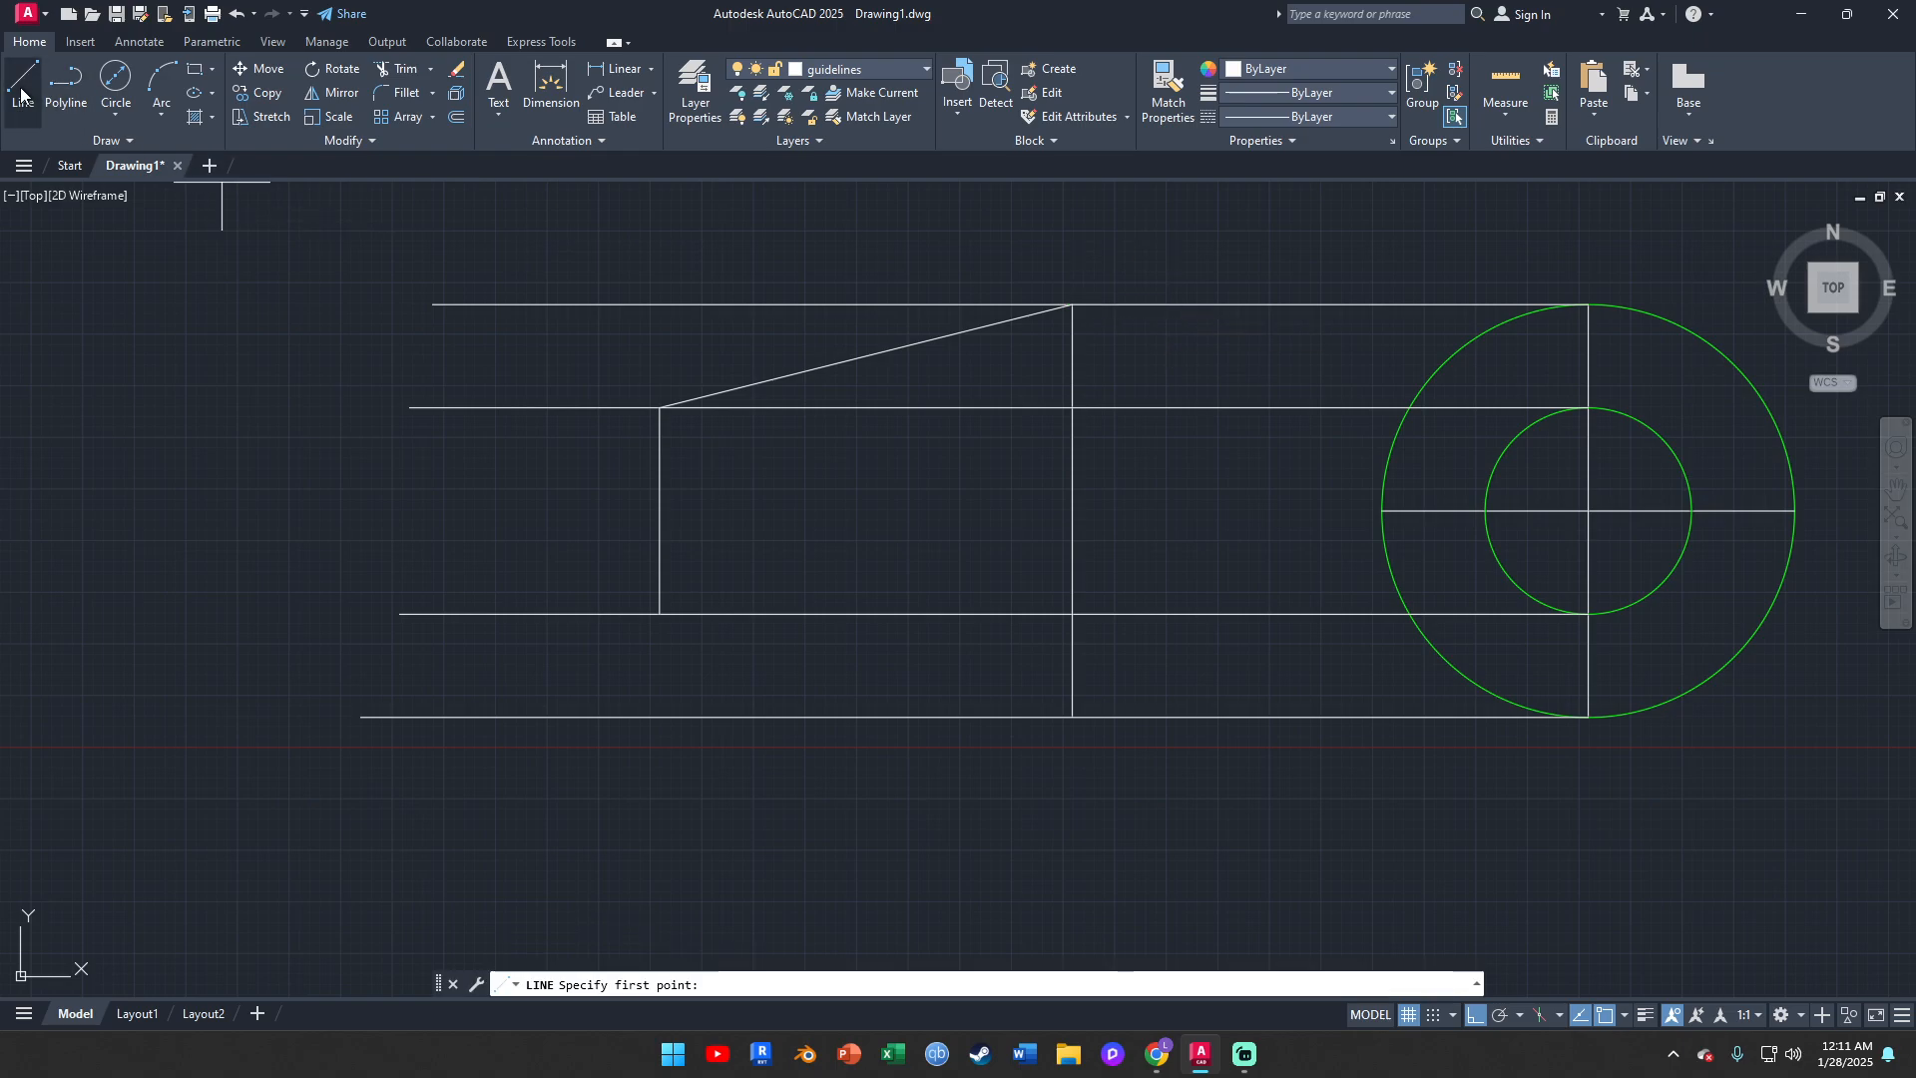
{"action": "left_click", "coordinate": [660, 613]}
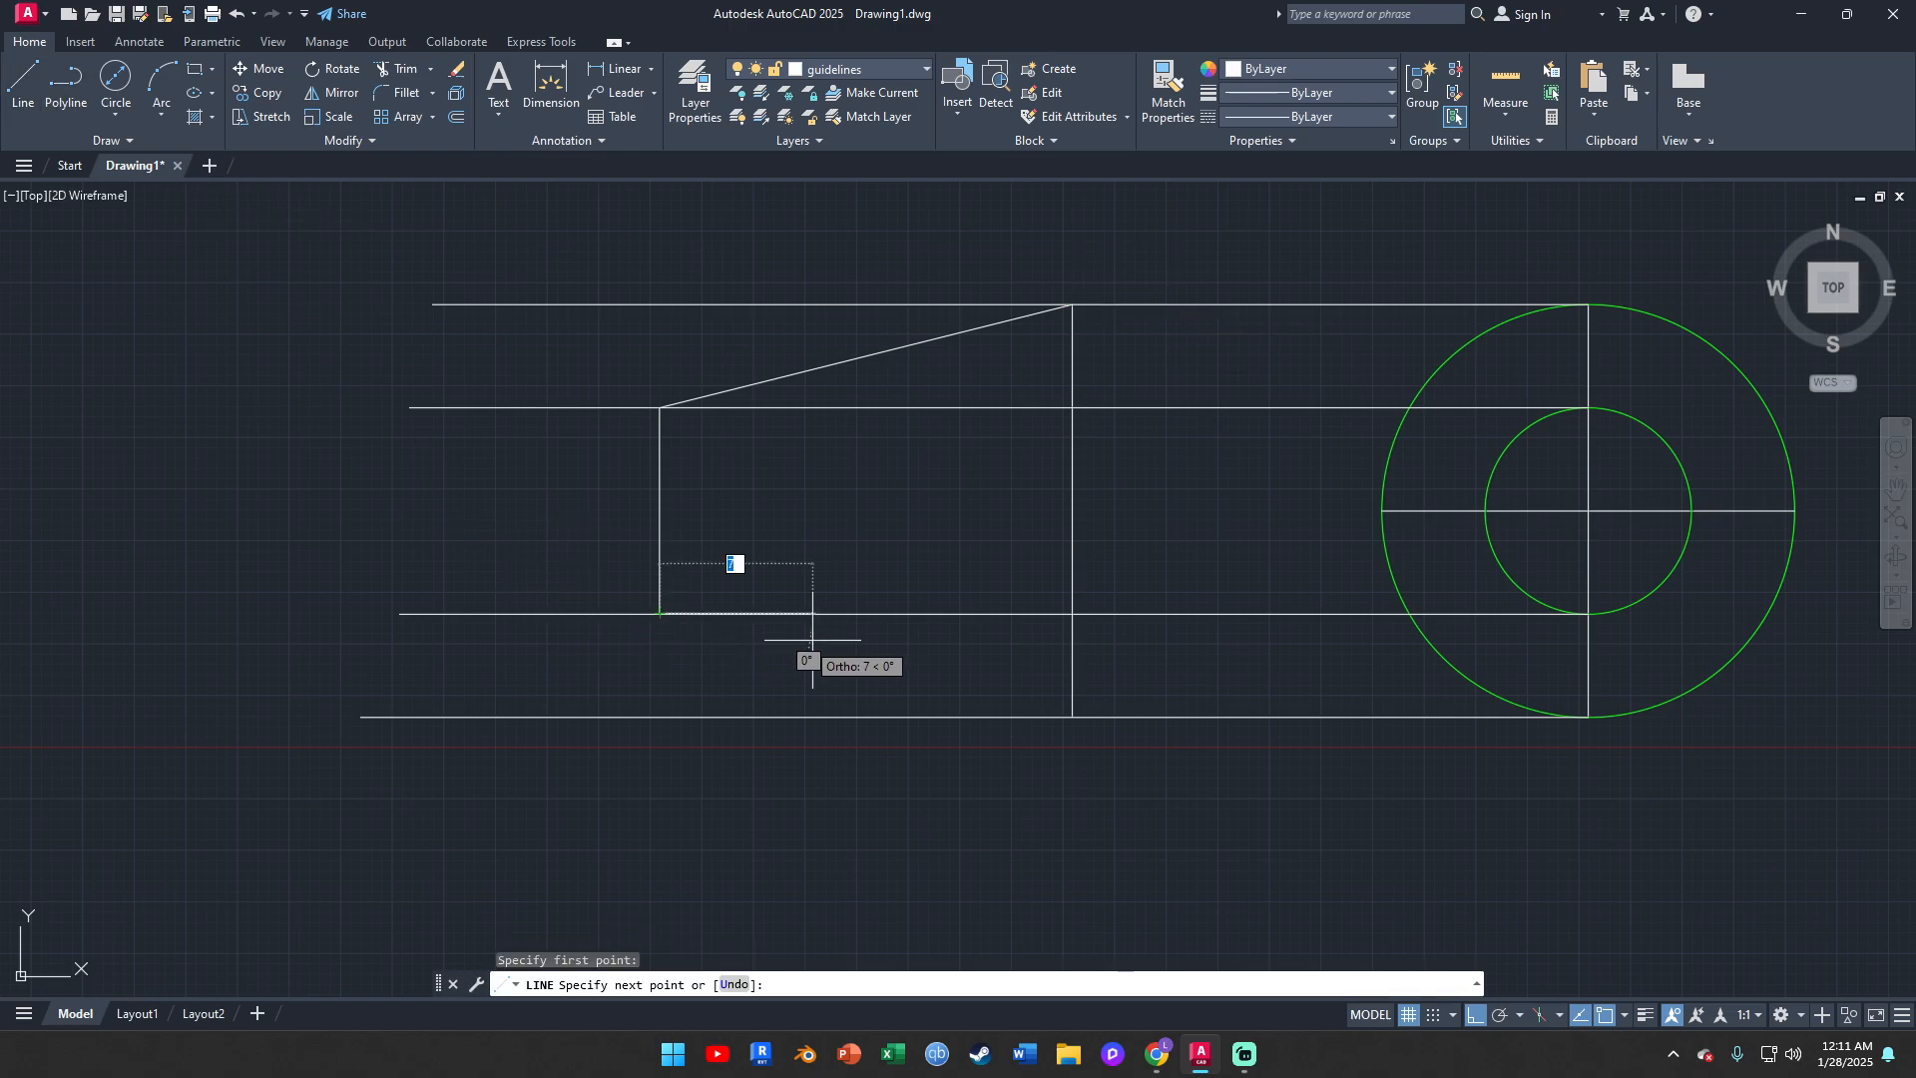
{"action": "left_click", "coordinate": [1072, 716]}
{"action": "key", "text": "Escape"}
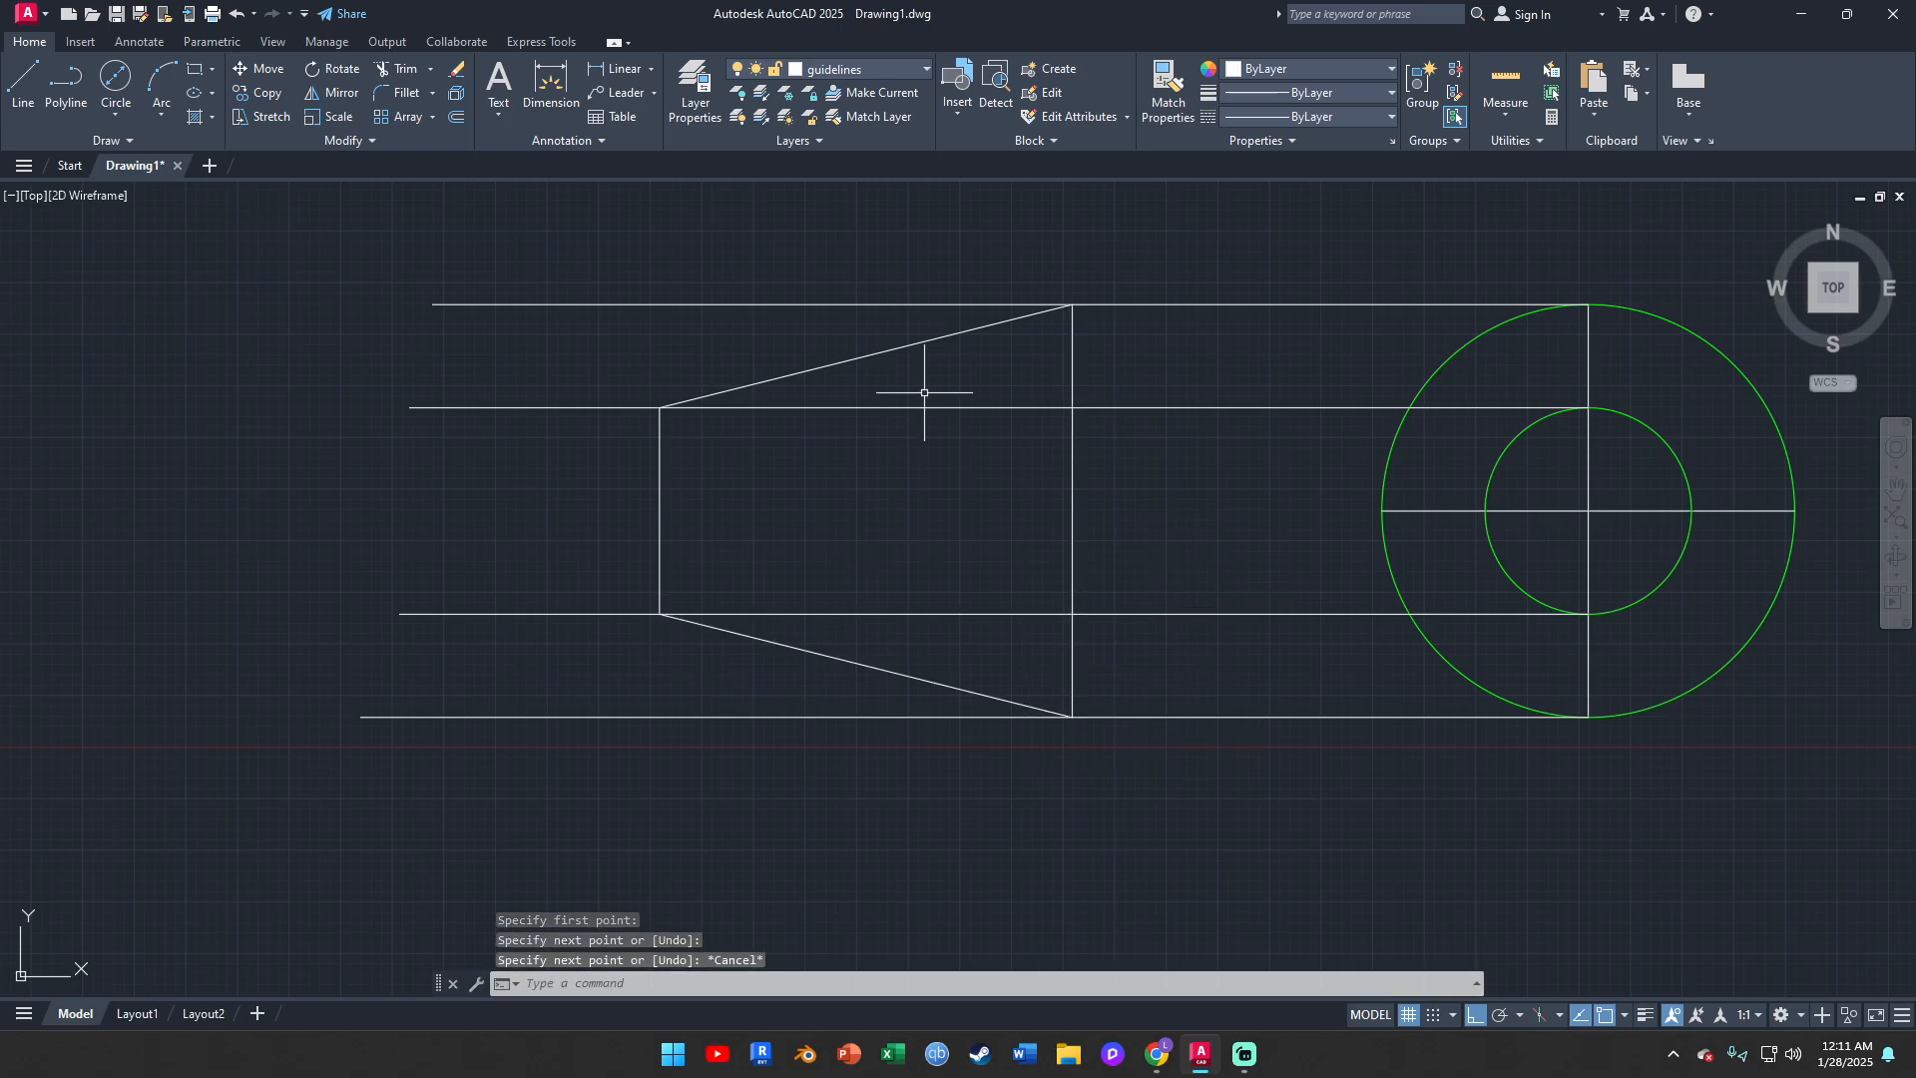
Delete the four horizontal projection lines between the frustum and the circles
{"action": "left_click", "coordinate": [807, 303]}
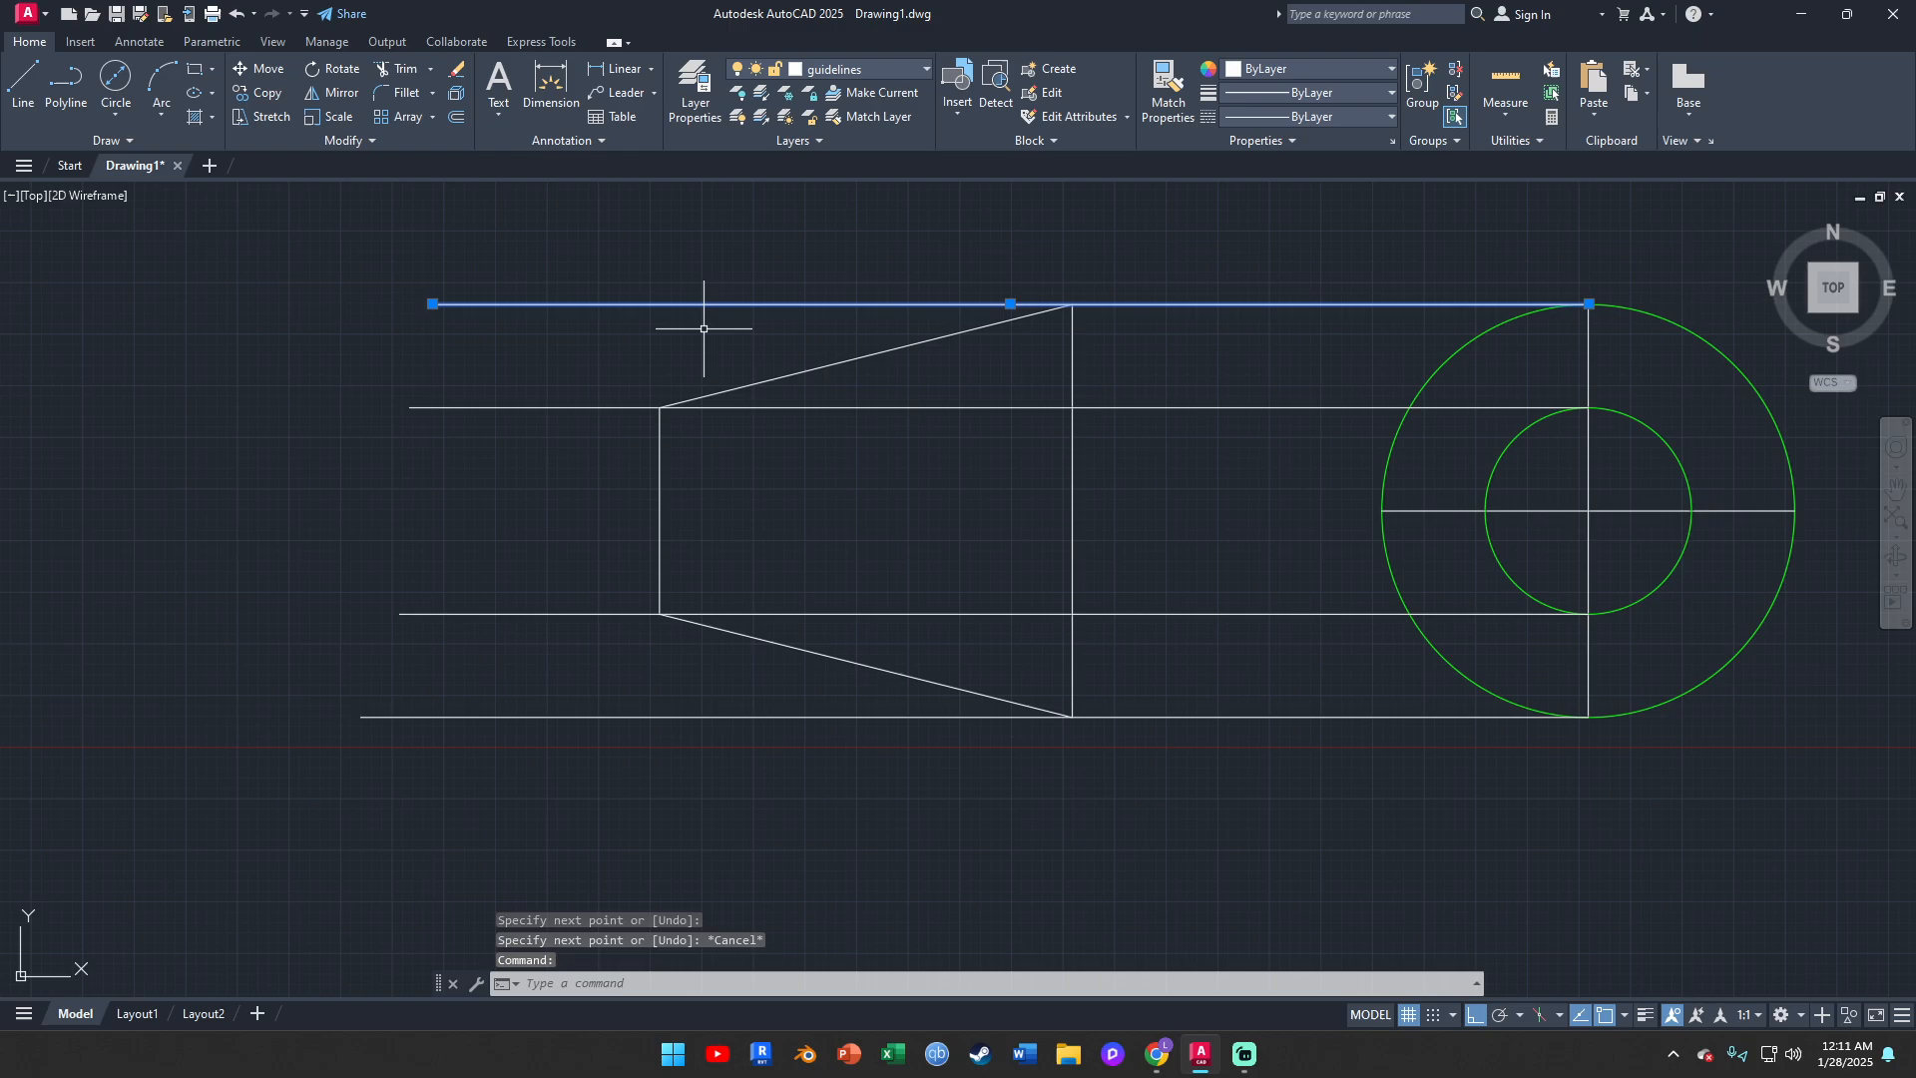
{"action": "left_click", "coordinate": [579, 407]}
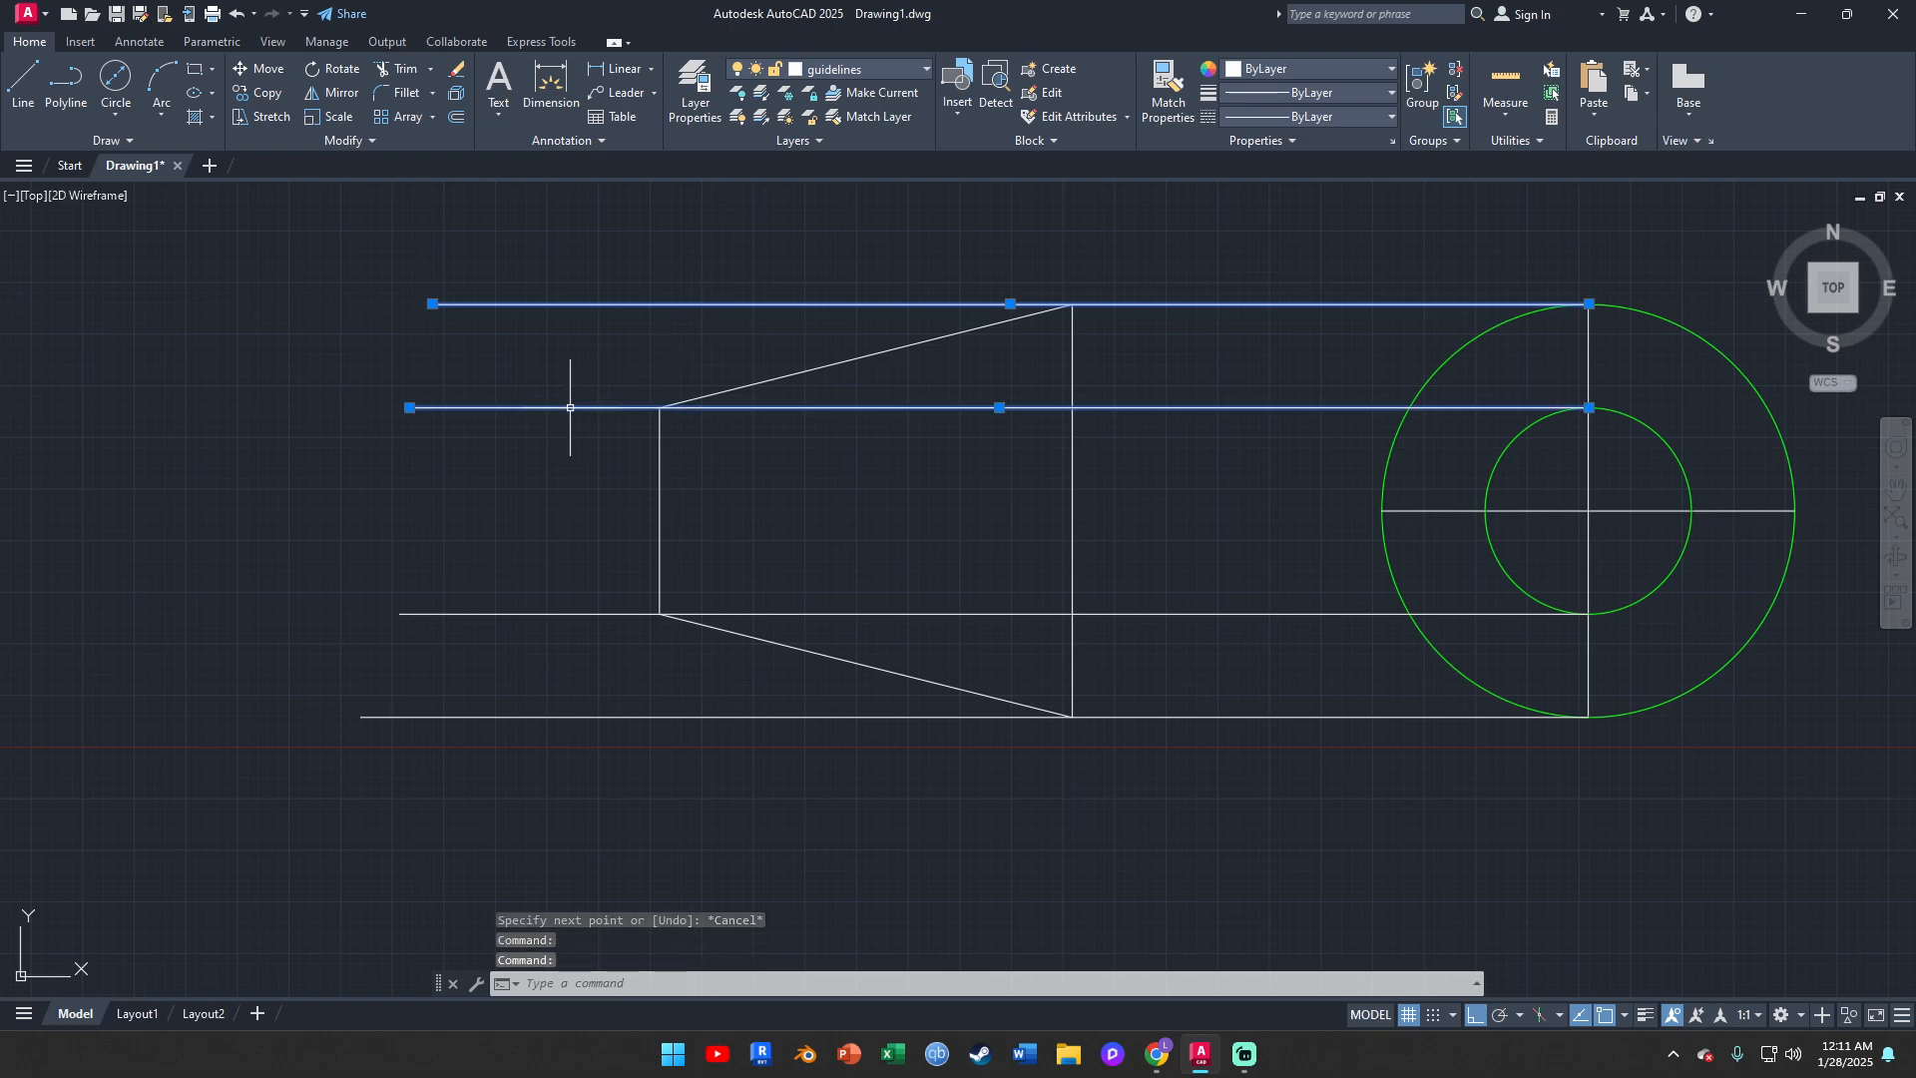
{"action": "left_click", "coordinate": [579, 614]}
{"action": "left_click", "coordinate": [742, 717]}
{"action": "key", "text": "Delete"}
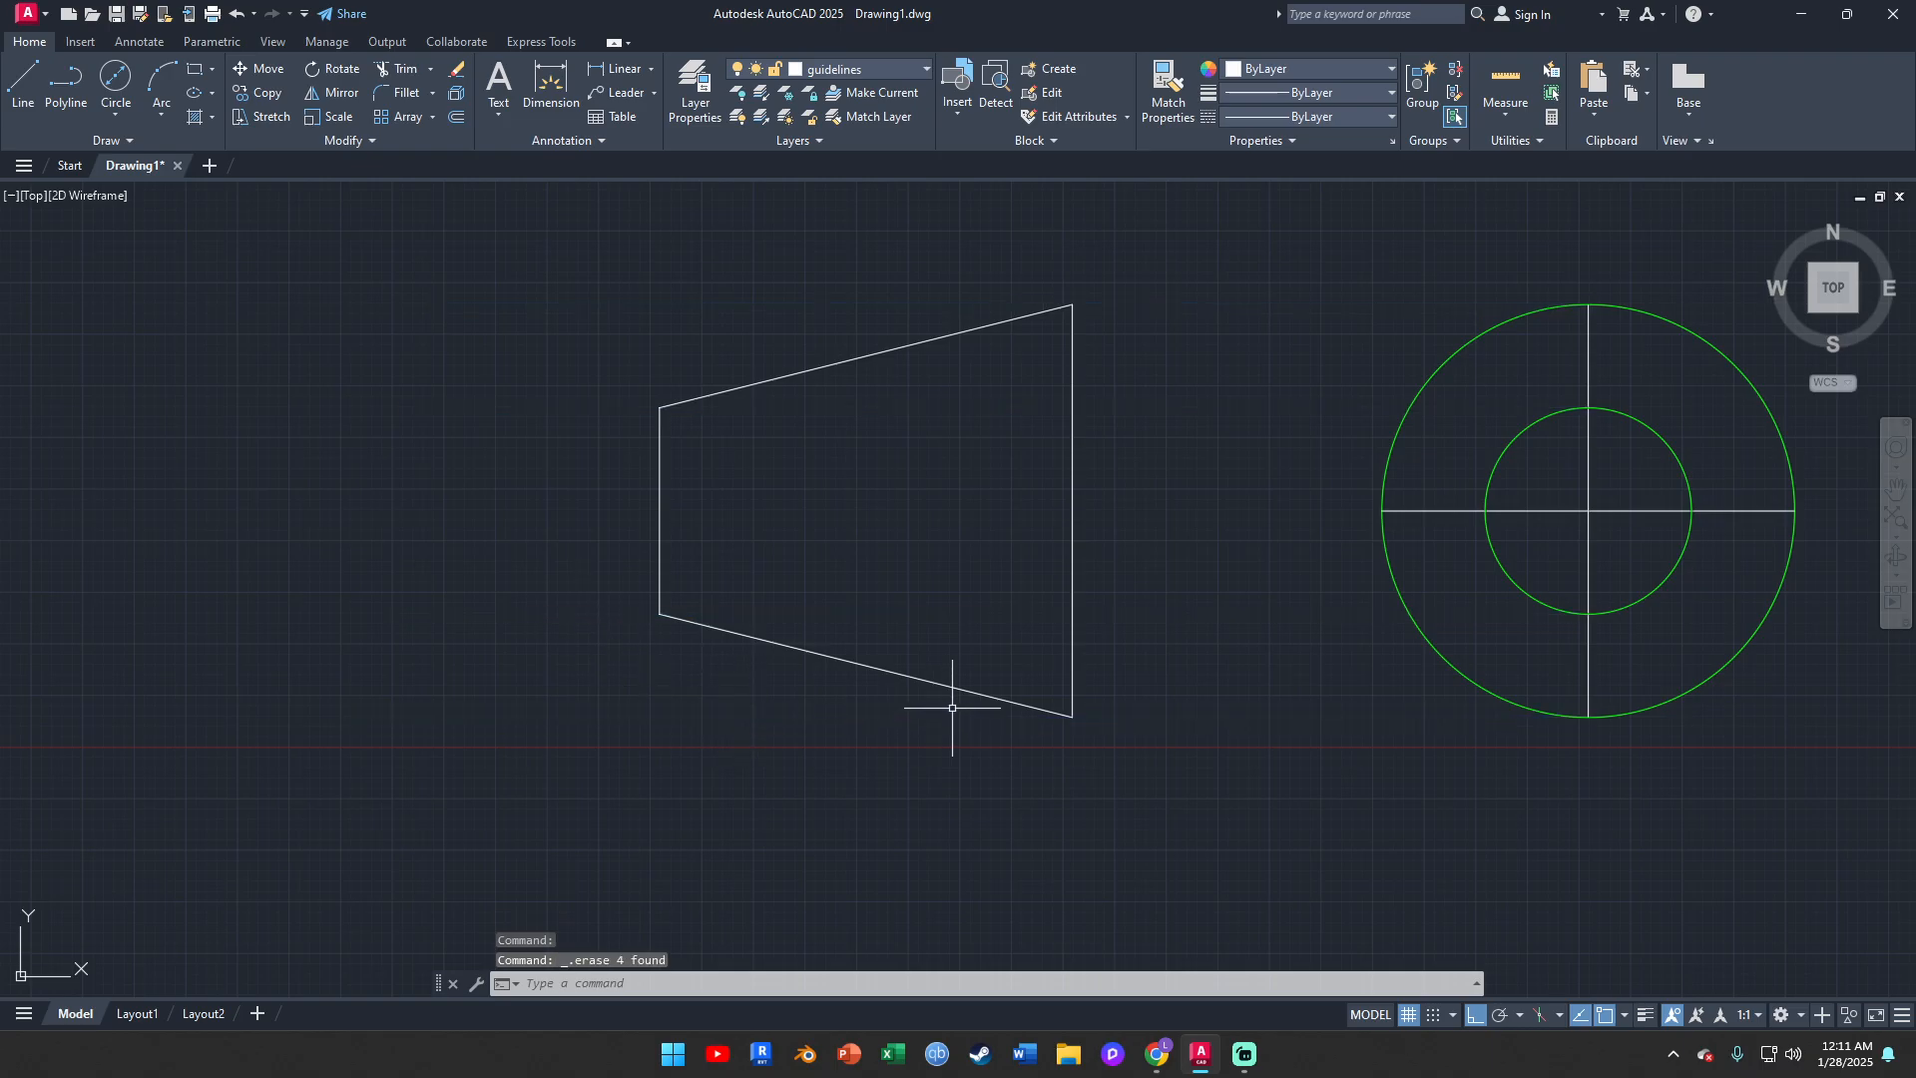
Move all four edges of the trapezoid to the frustum layer
{"action": "left_click", "coordinate": [482, 196]}
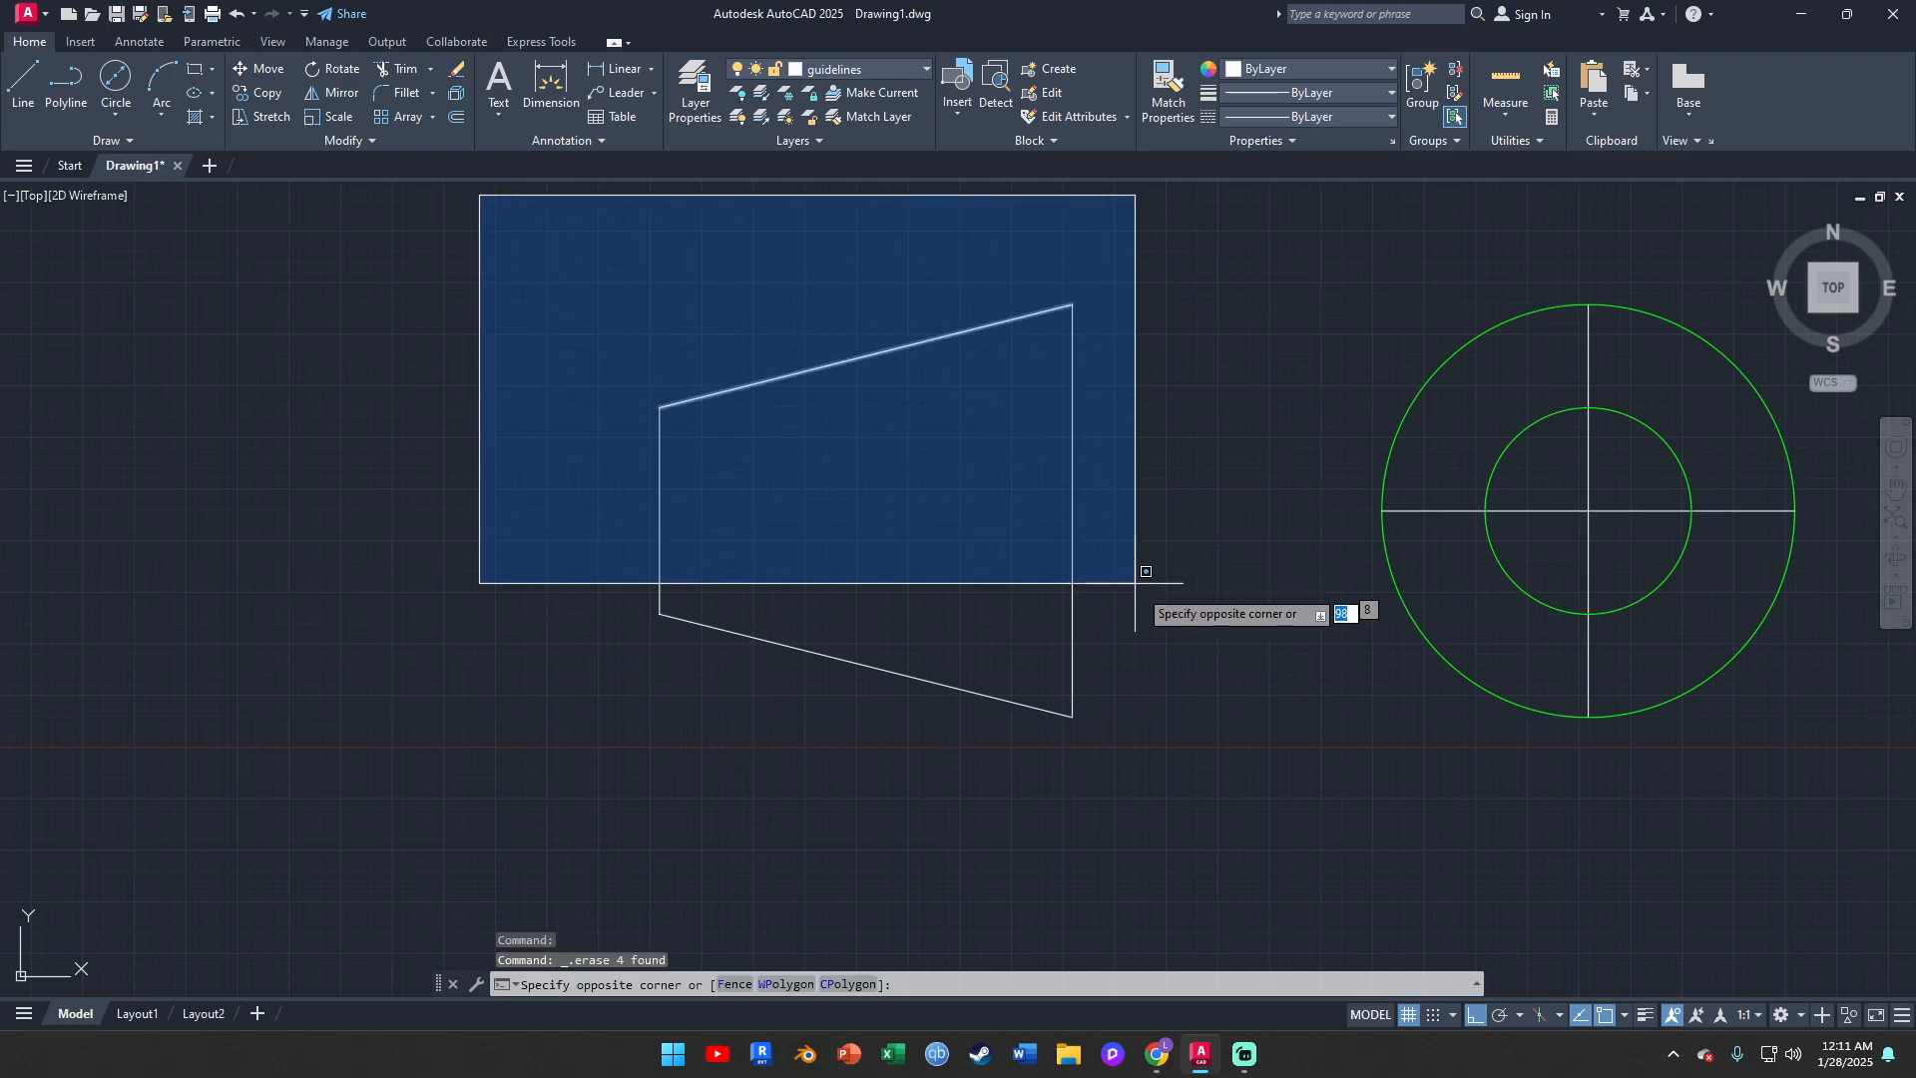
{"action": "left_click", "coordinate": [1244, 824]}
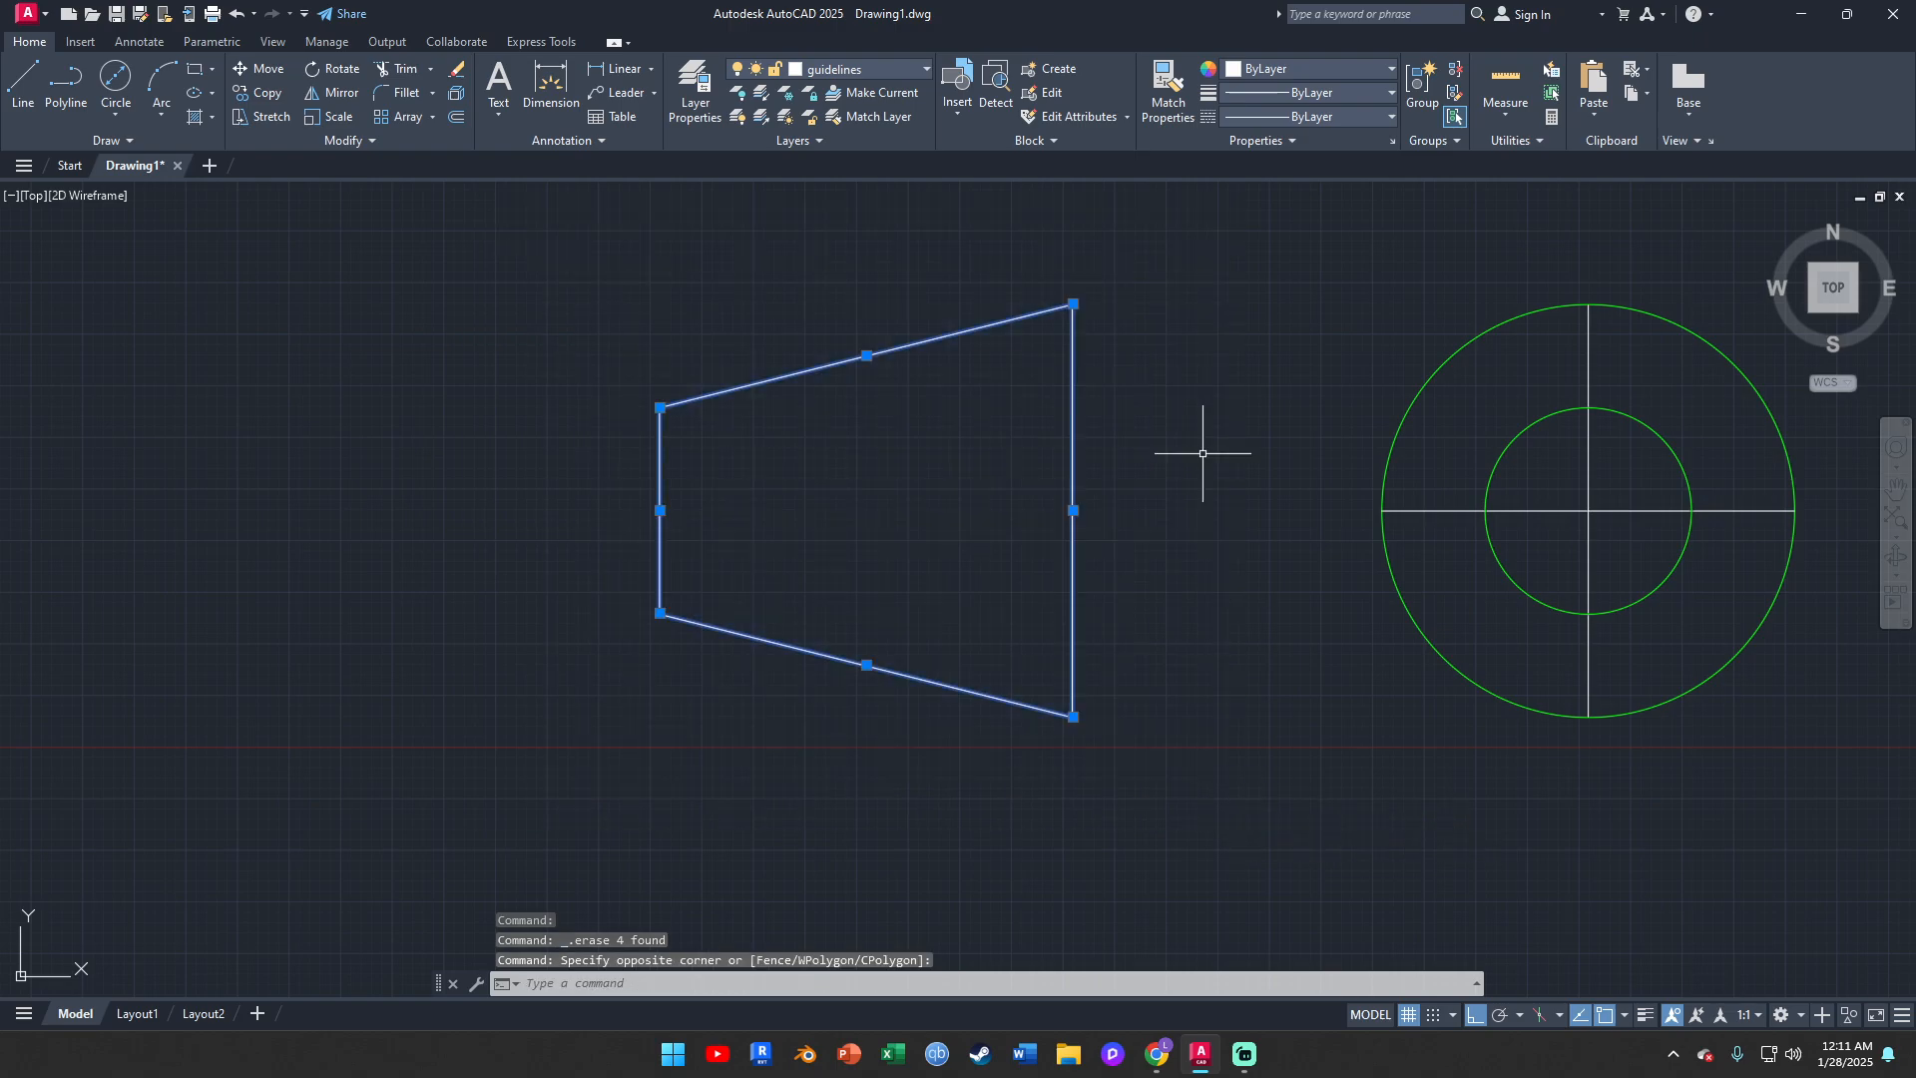
{"action": "left_click", "coordinate": [886, 66]}
{"action": "left_click", "coordinate": [860, 140]}
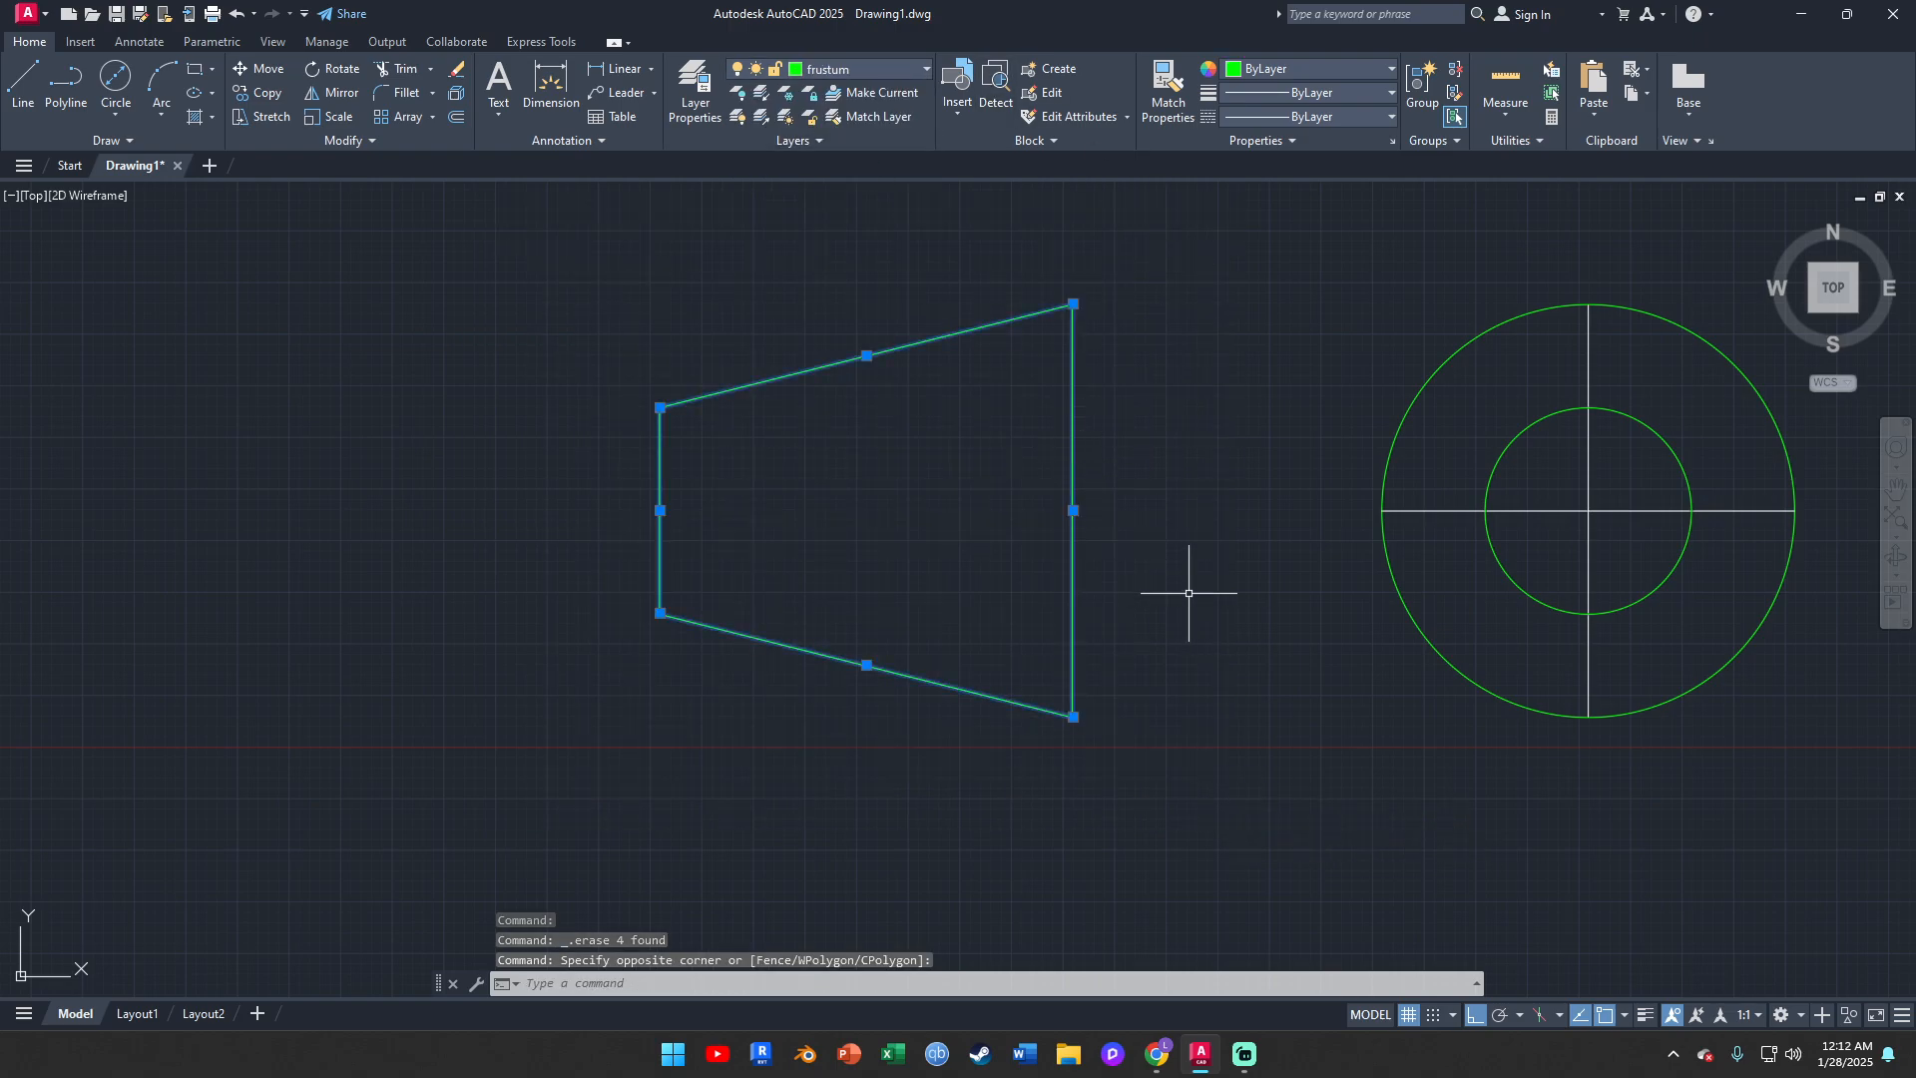
{"action": "key", "text": "Escape"}
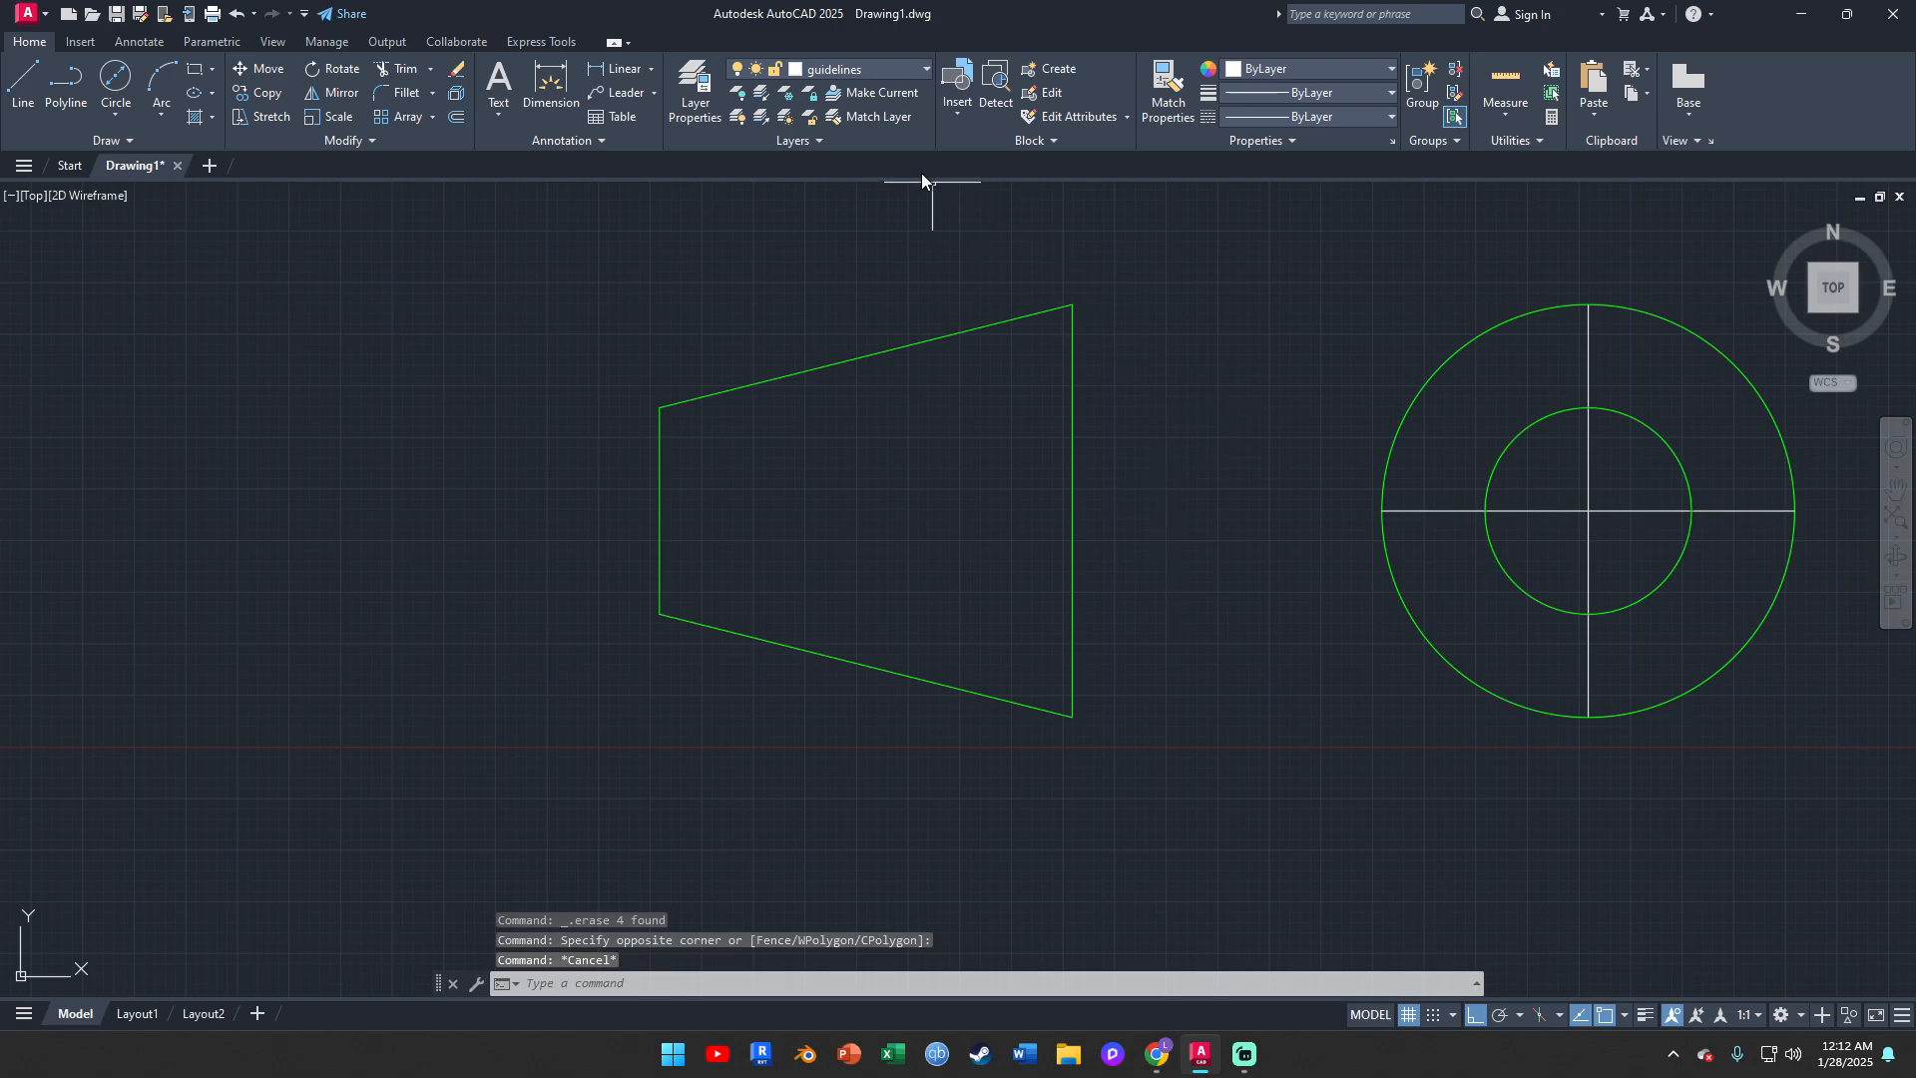
Check the projection symbol on the reference slide in the browser, and rename the guidelines layer as centre line in AutoCAD
{"action": "left_click", "coordinate": [1150, 1060]}
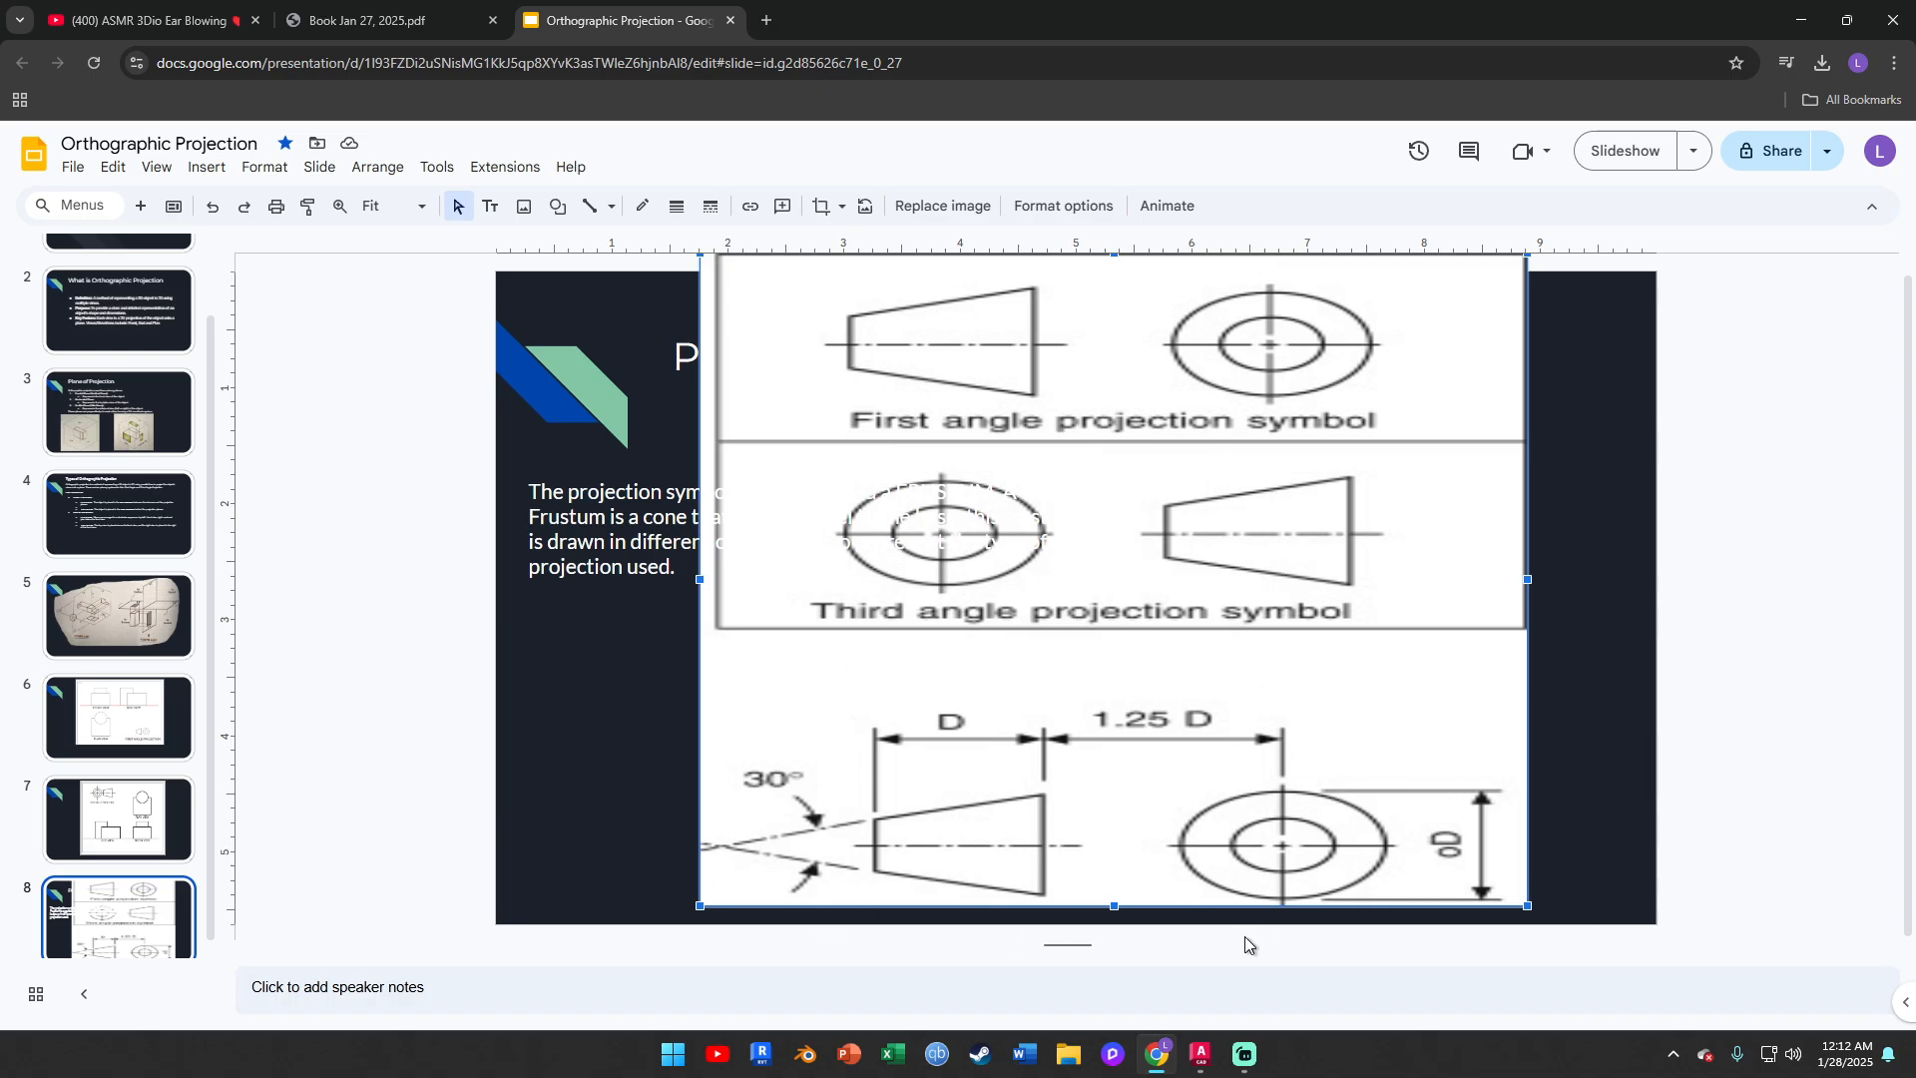
{"action": "left_click", "coordinate": [1198, 1058]}
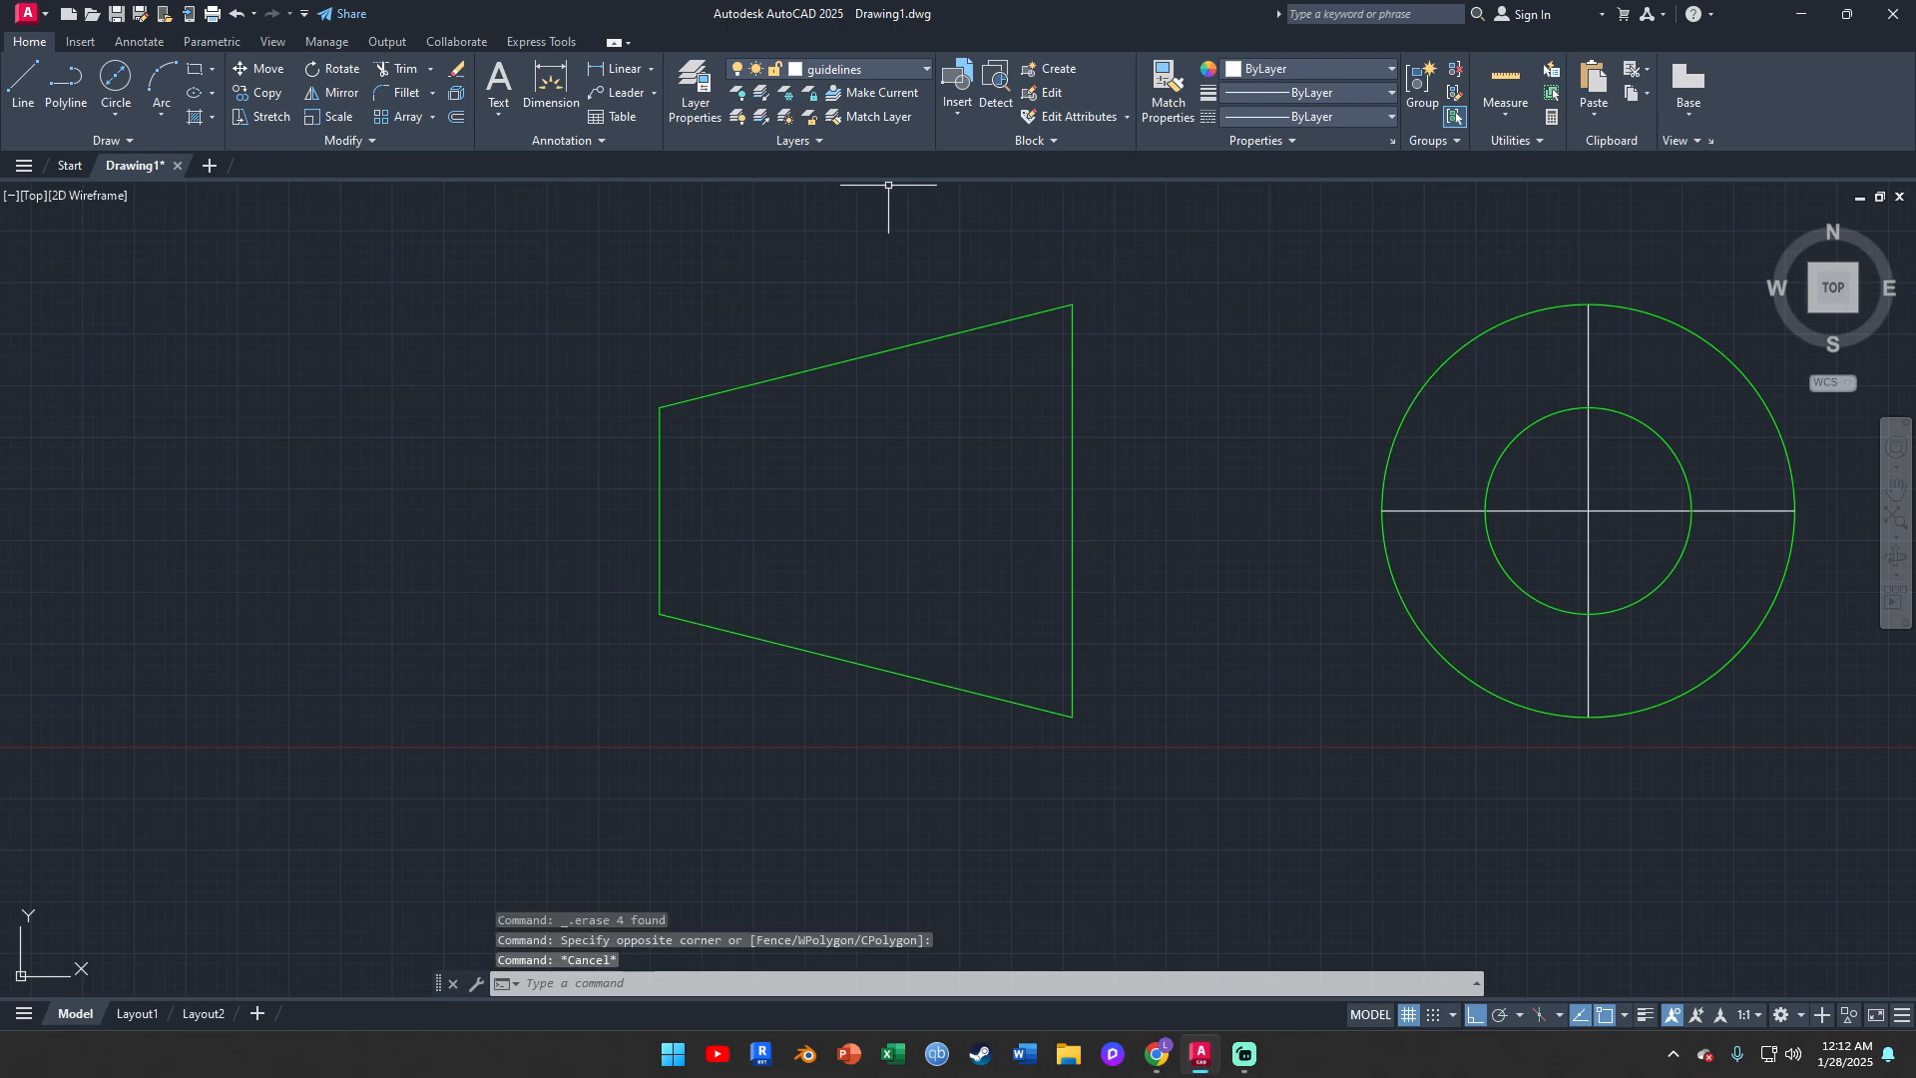
{"action": "left_click", "coordinate": [702, 117]}
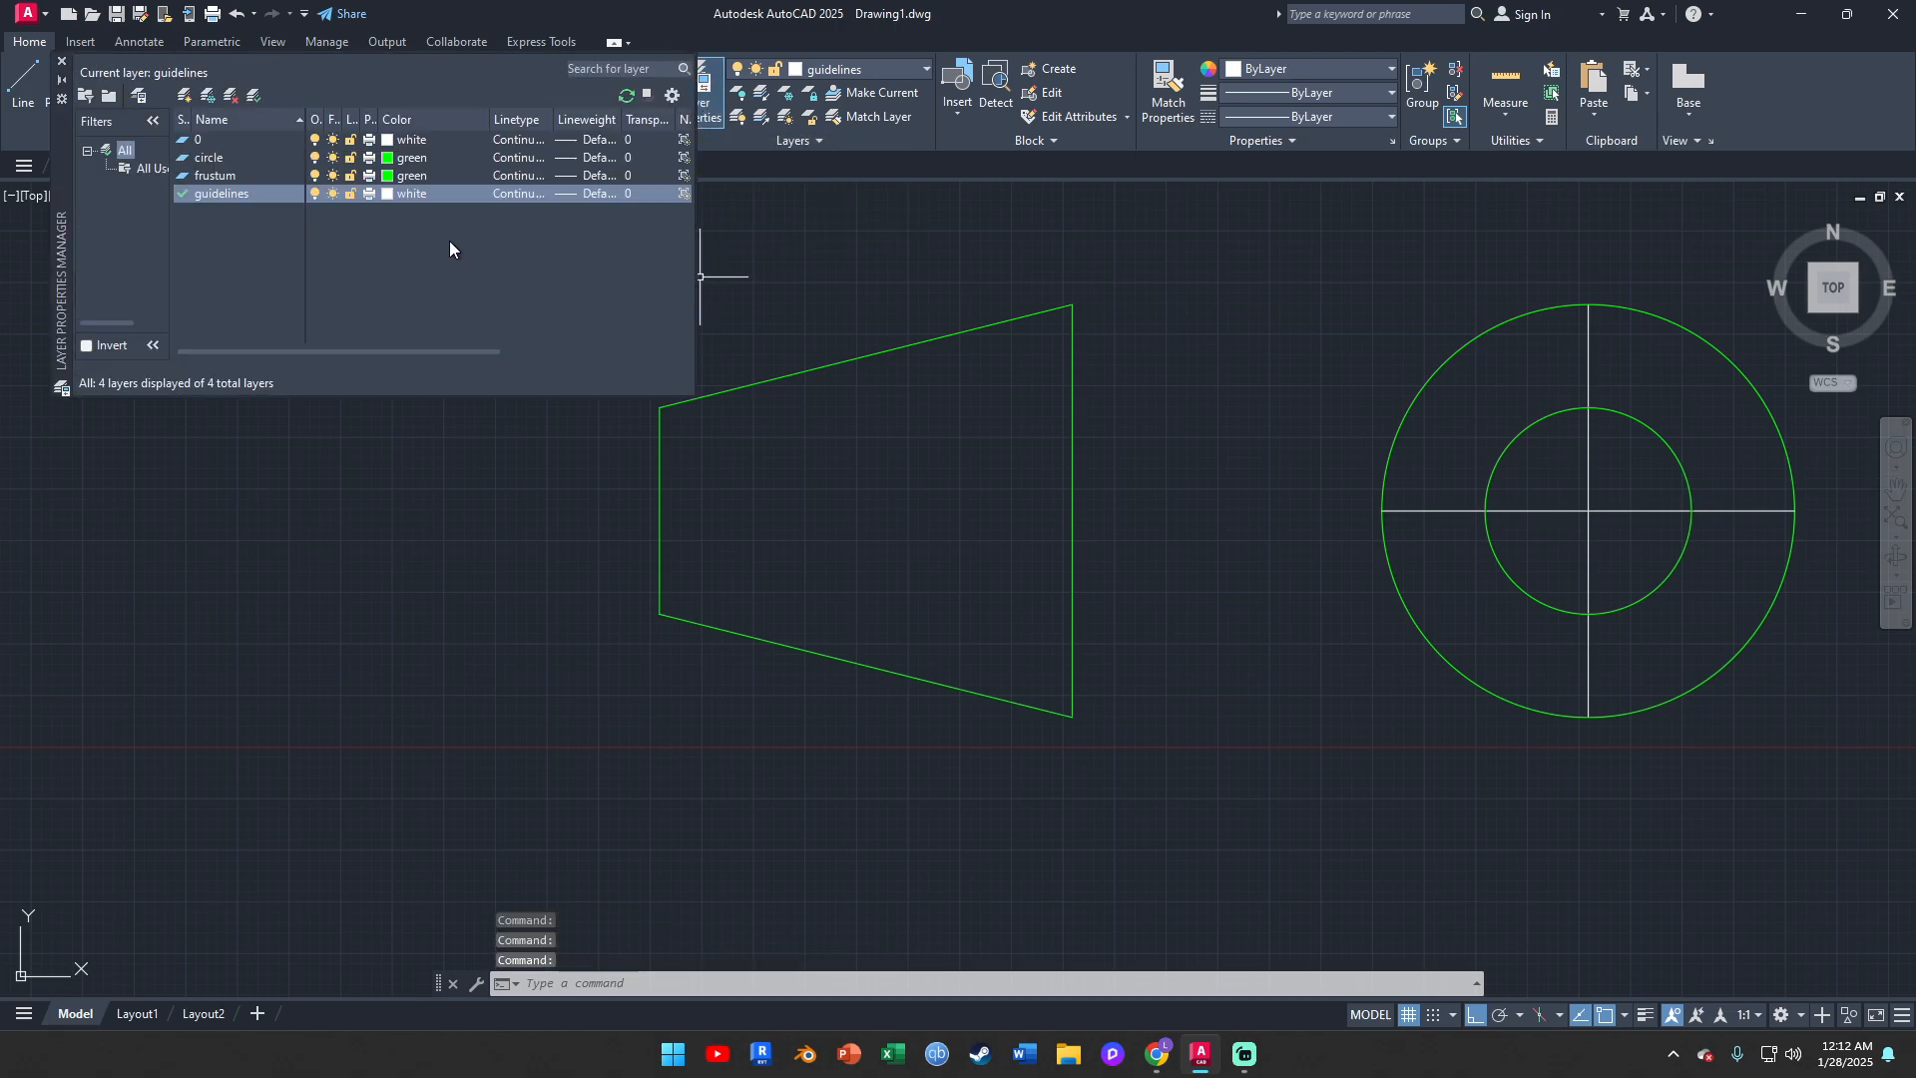
{"action": "right_click", "coordinate": [222, 194]}
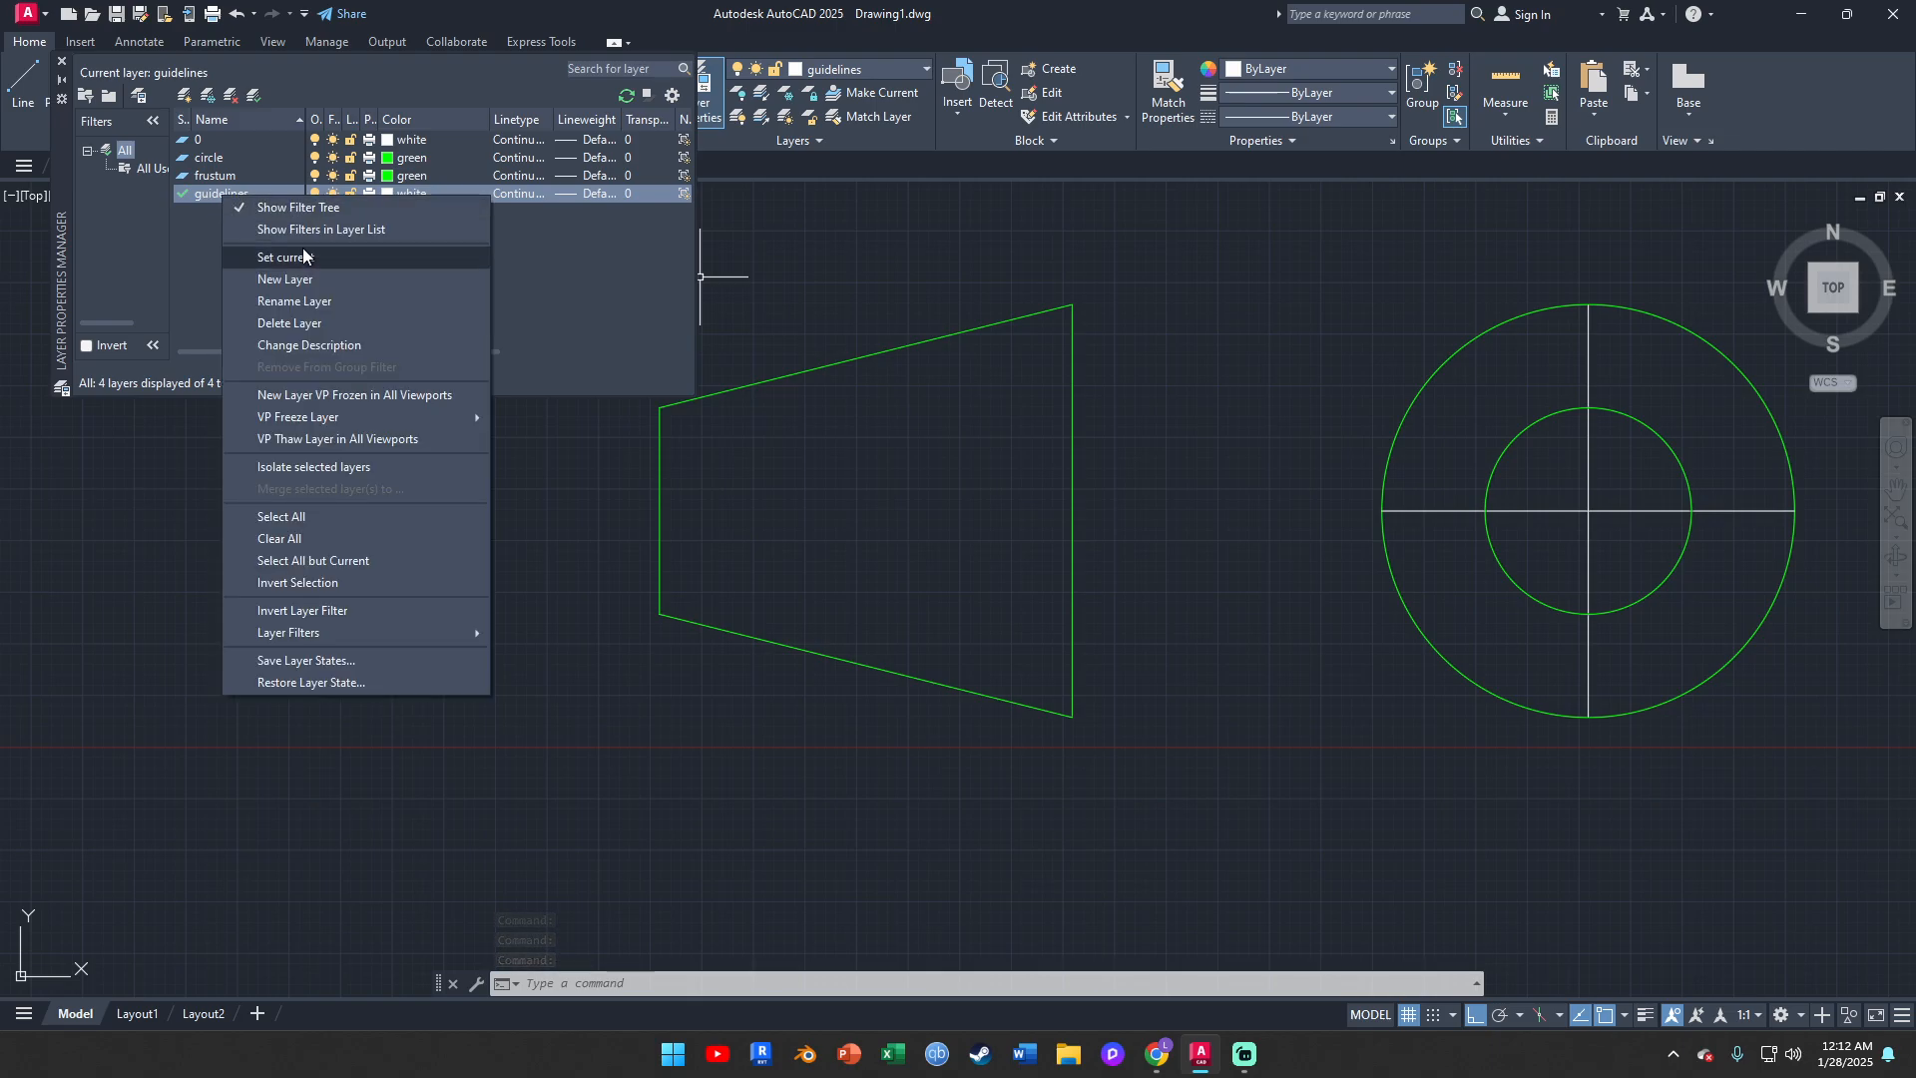
{"action": "left_click", "coordinate": [321, 295]}
{"action": "type", "text": "centre"}
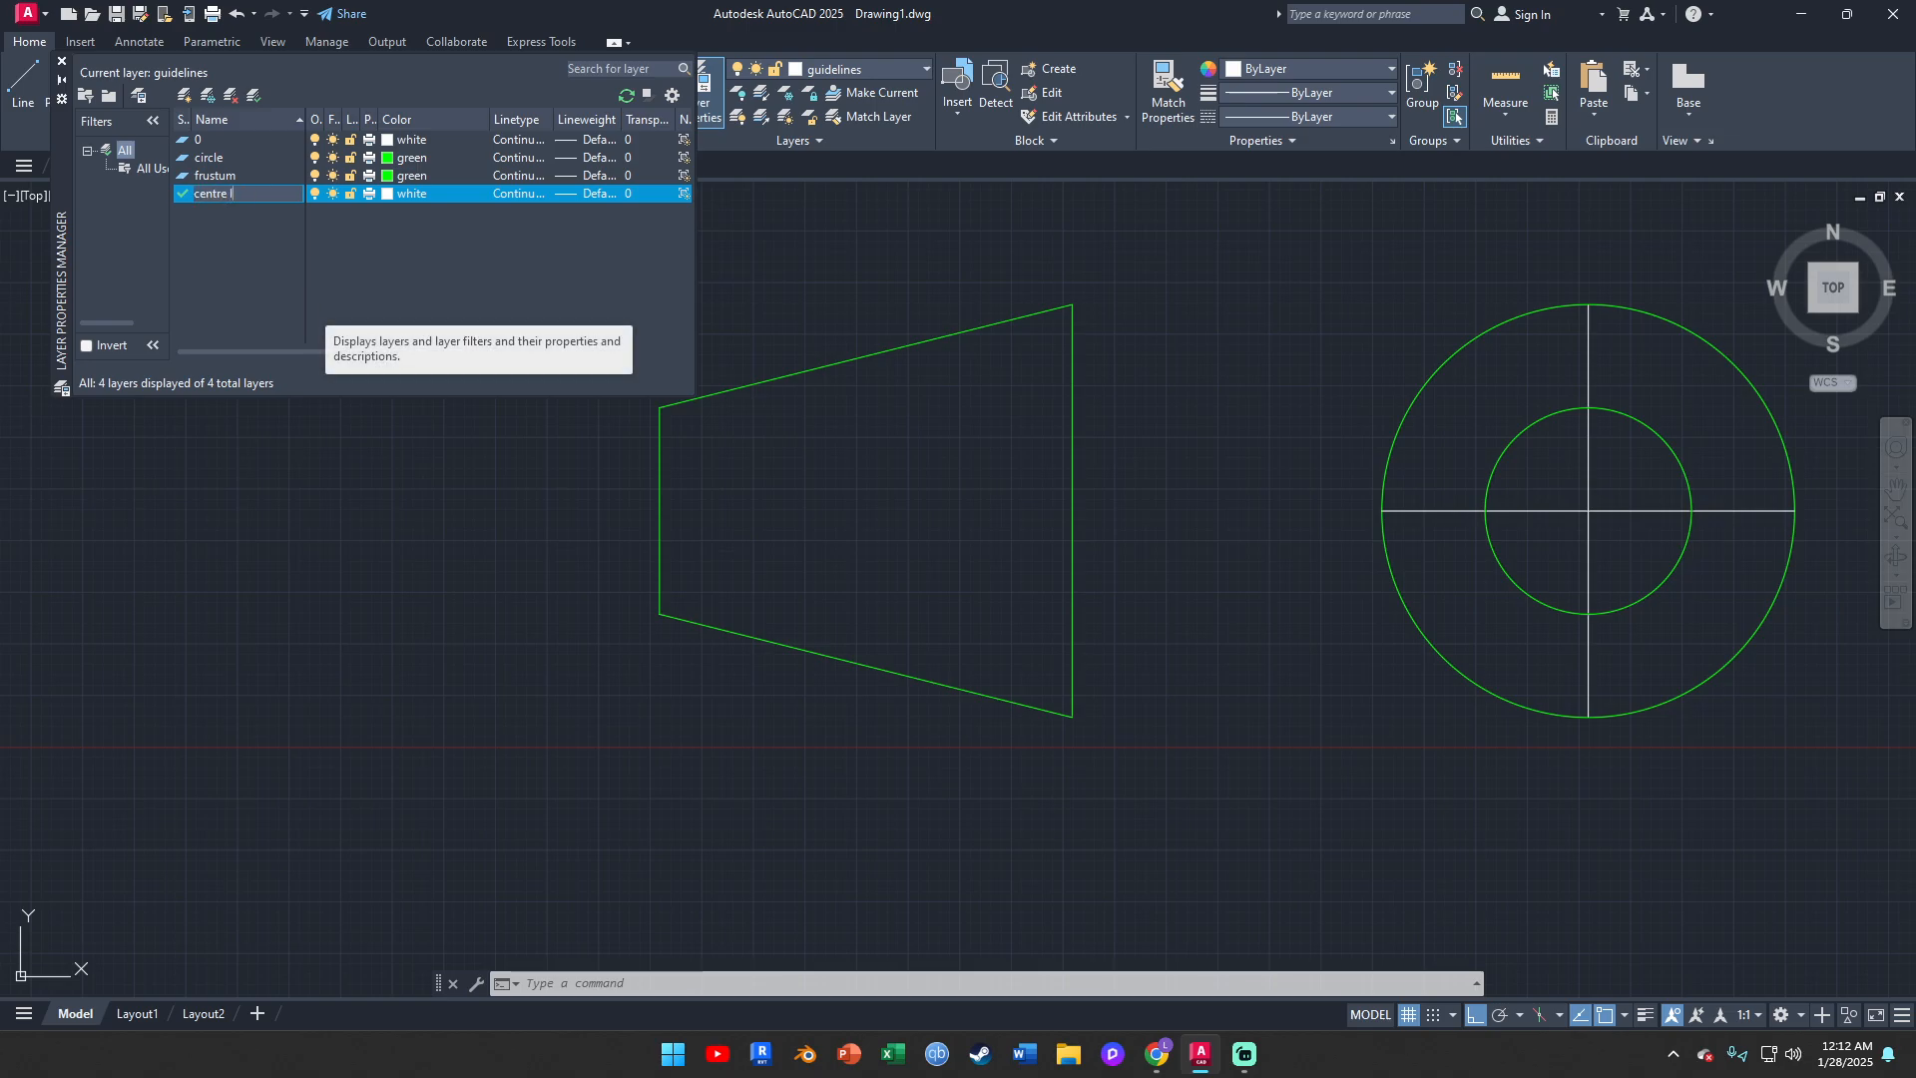
{"action": "key", "text": "Return"}
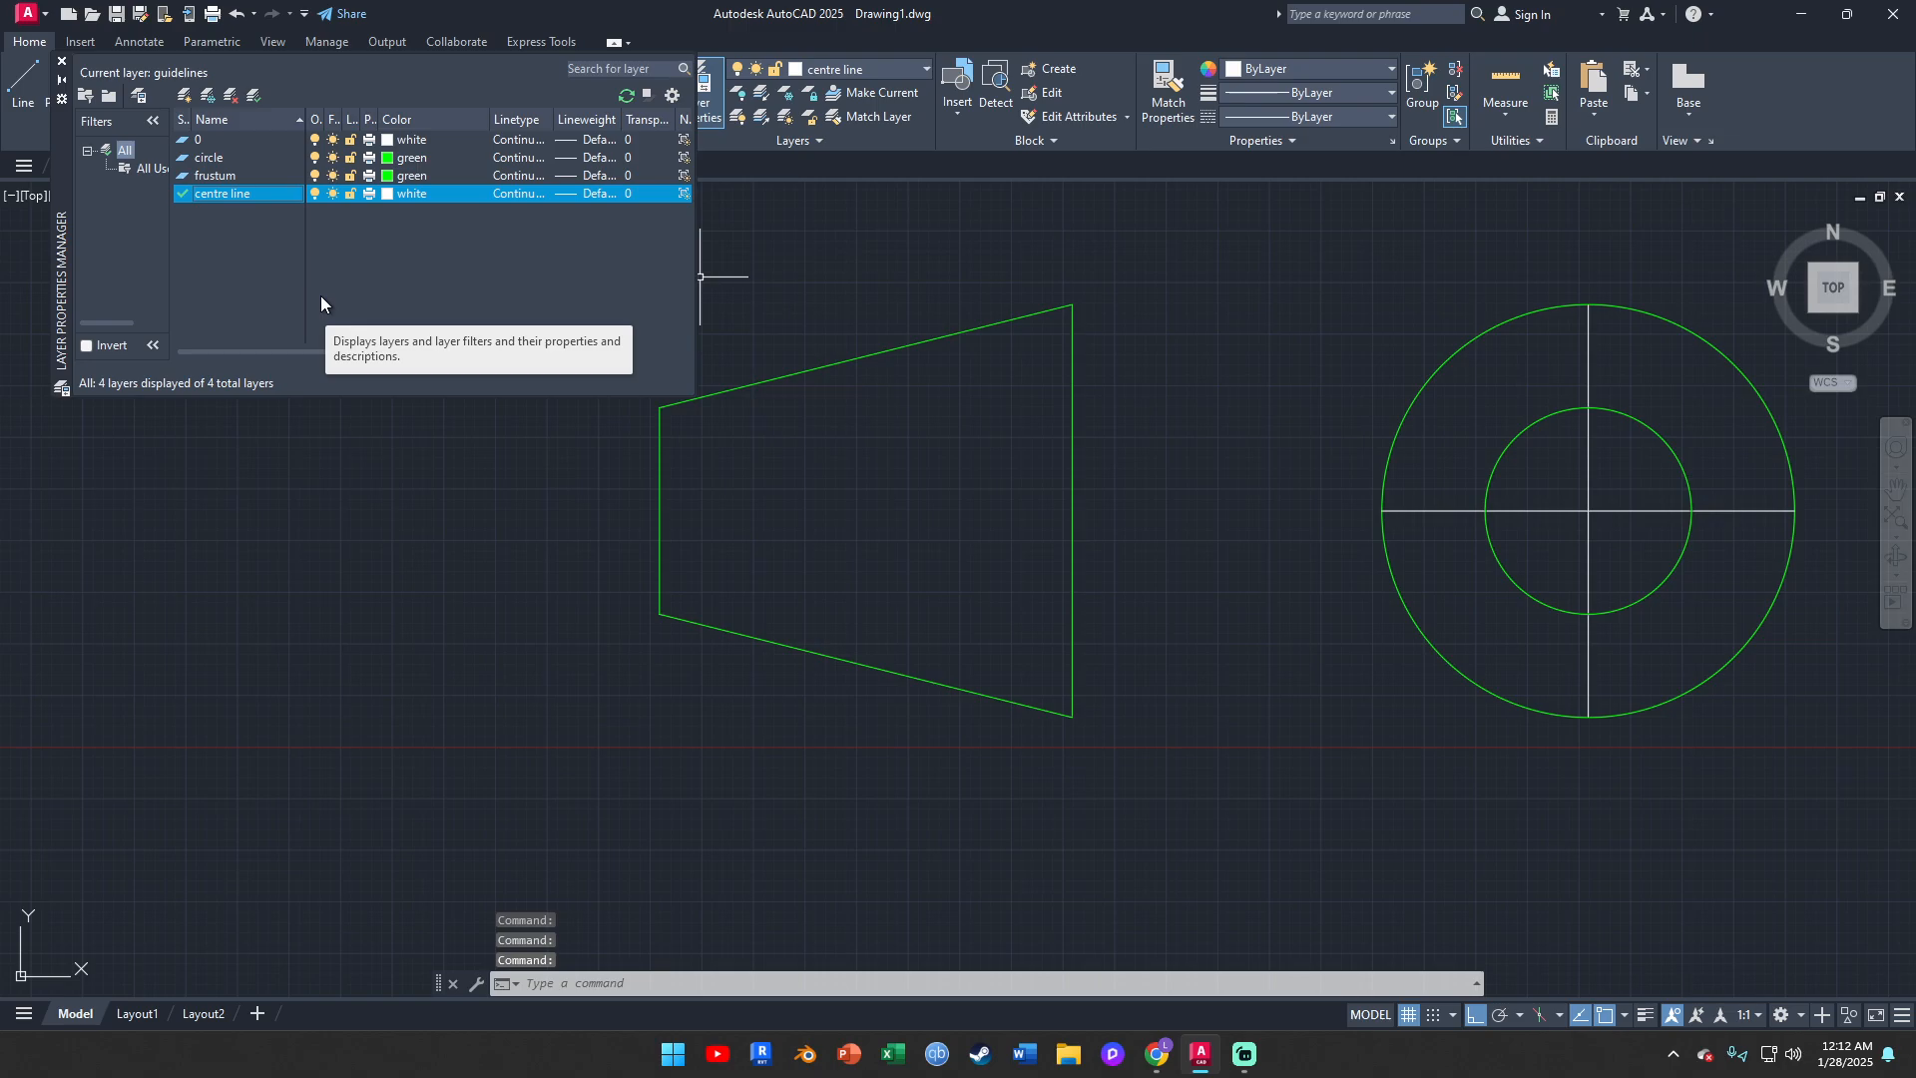
Load the CENTER linetype, assign it to the centre line layer, and close the layer manager
{"action": "left_click", "coordinate": [523, 193]}
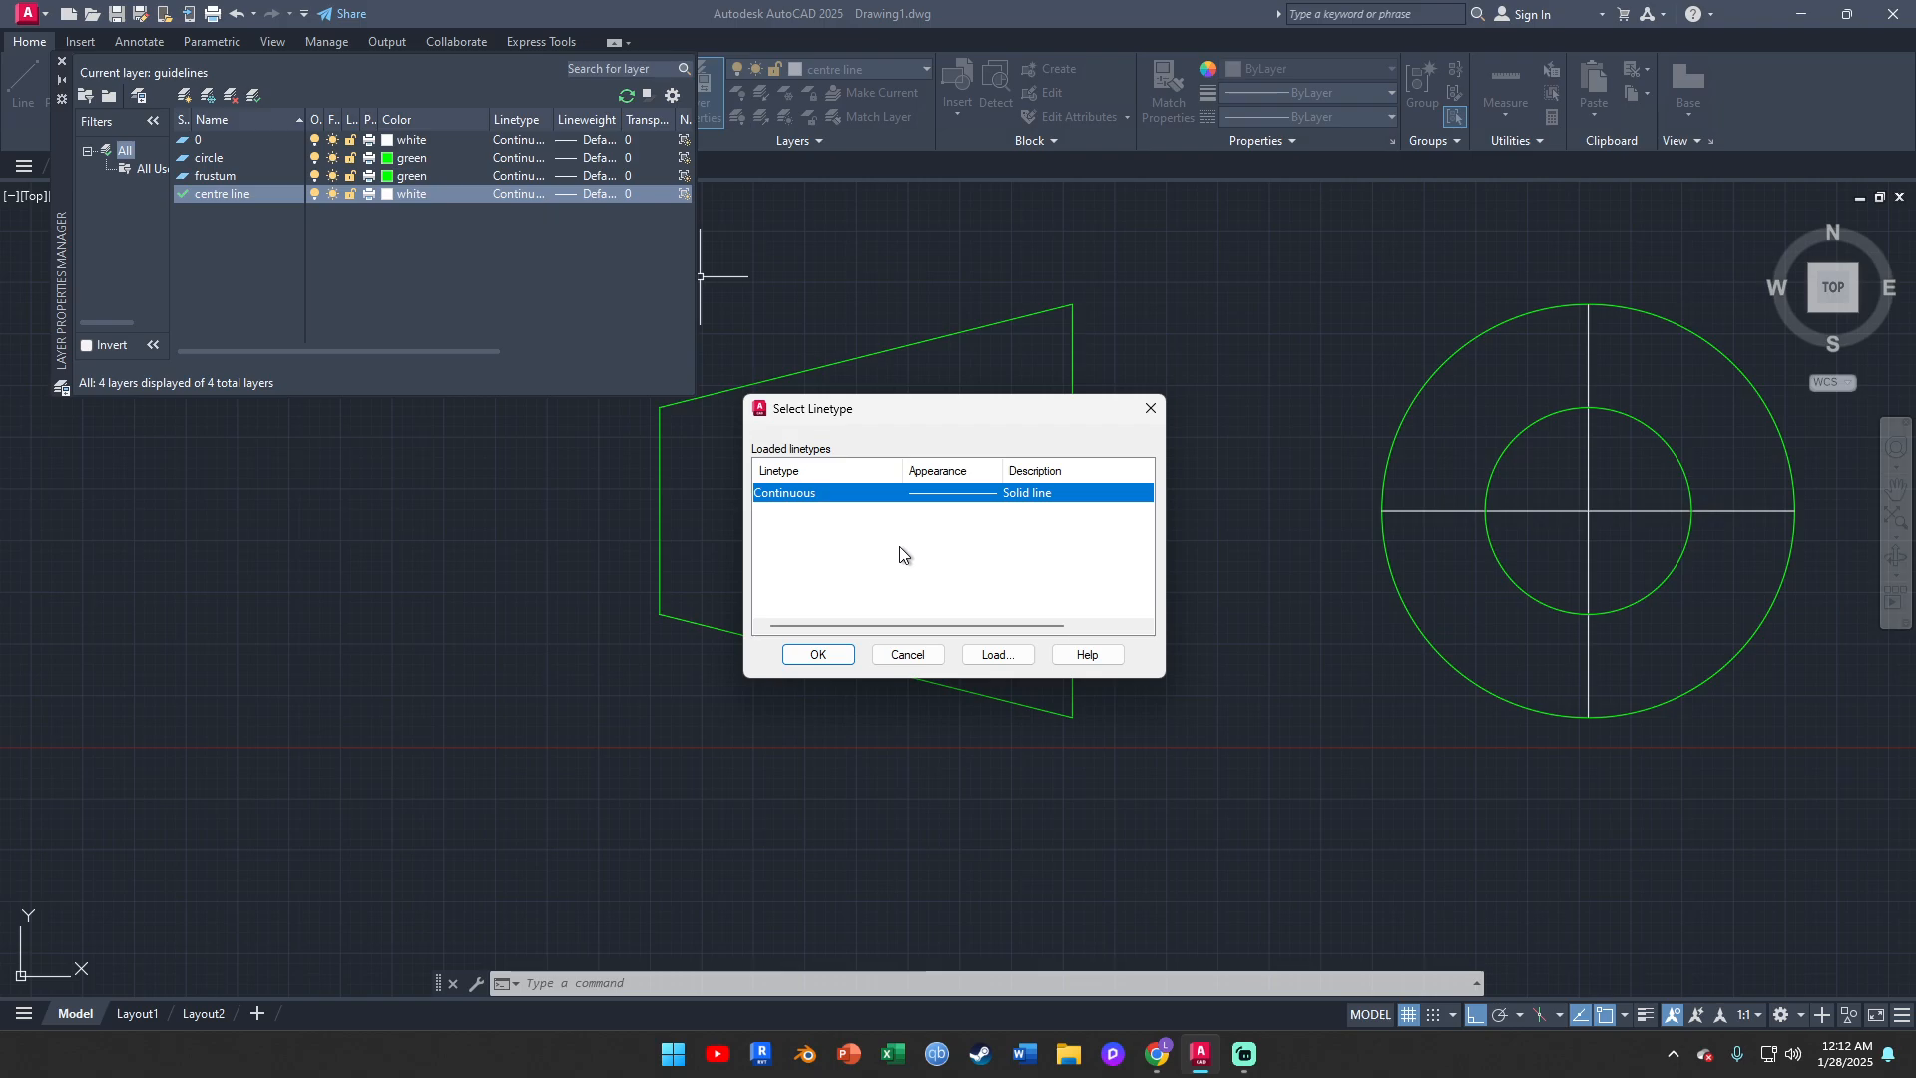
{"action": "left_click", "coordinate": [998, 656]}
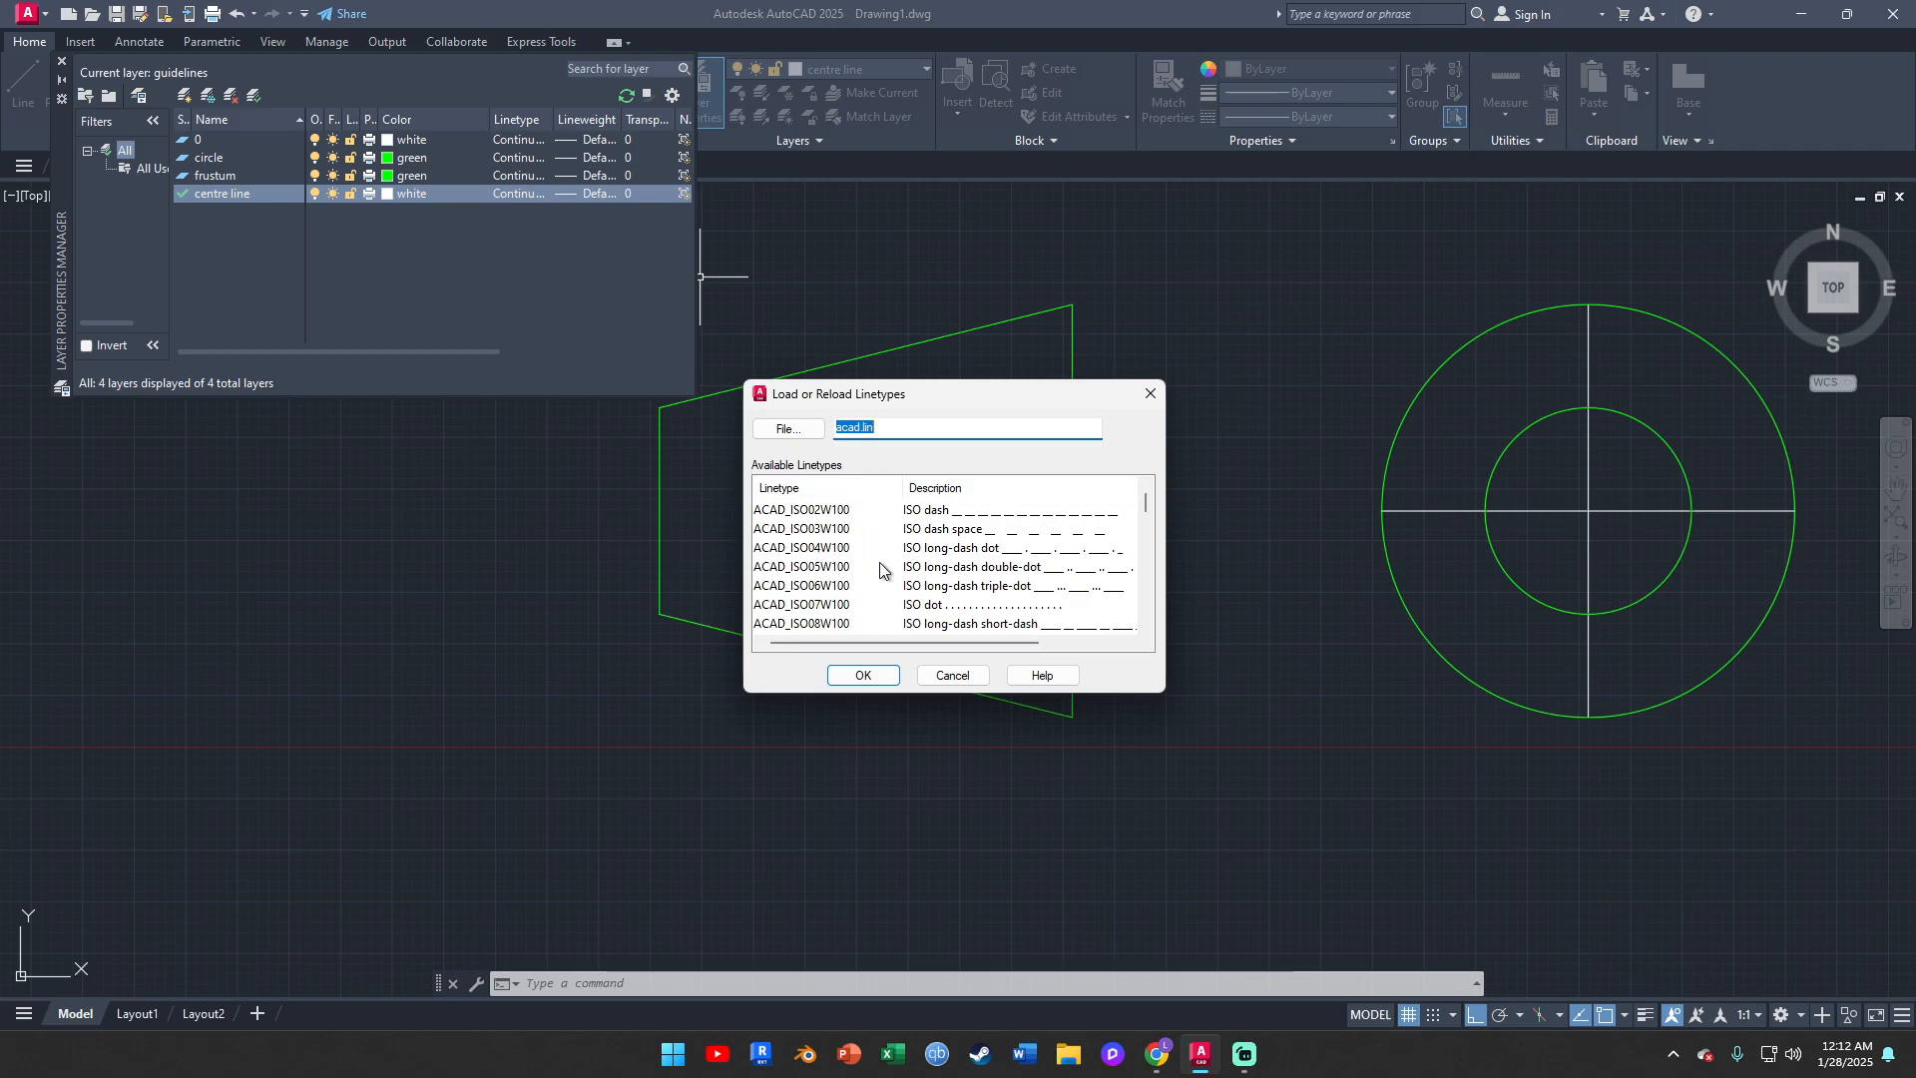
{"action": "scroll", "coordinate": [836, 565], "scroll_direction": "down", "scroll_amount": 1}
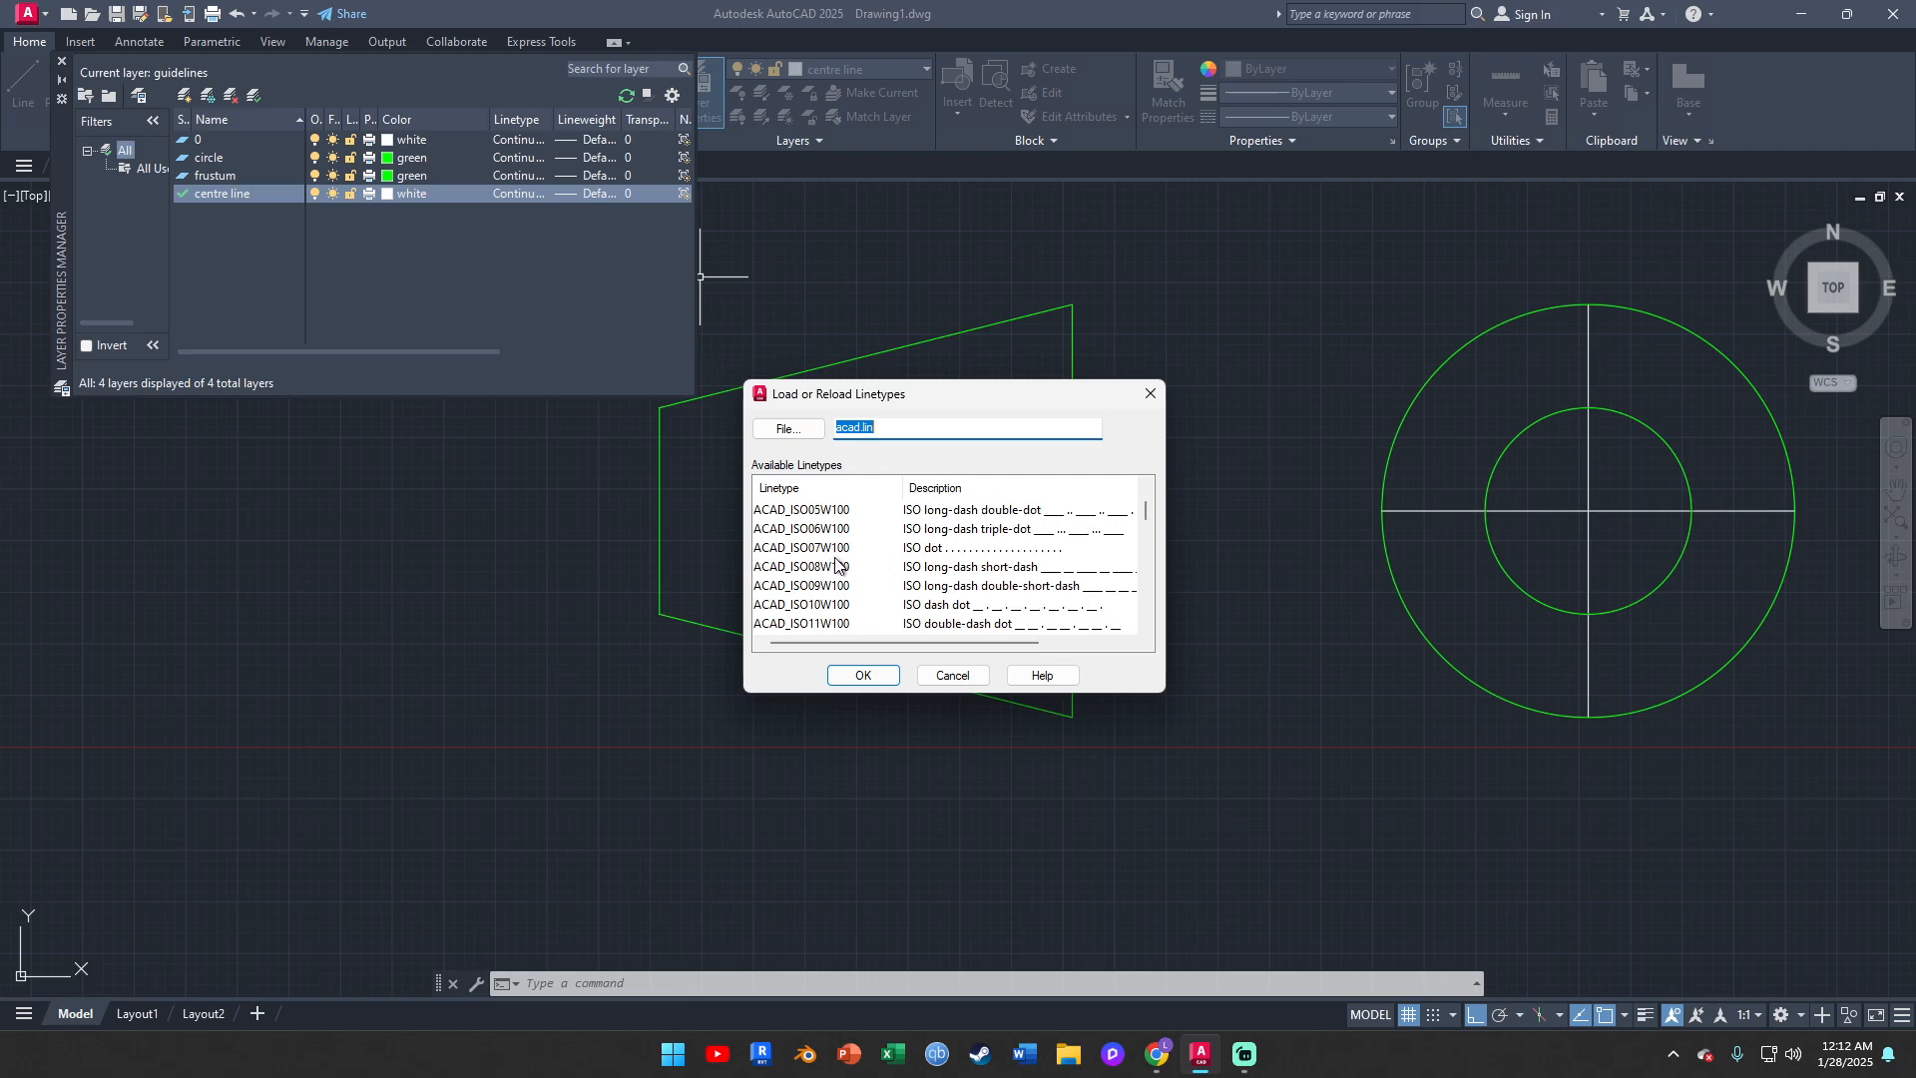
{"action": "scroll", "coordinate": [821, 551], "scroll_direction": "down", "scroll_amount": 4}
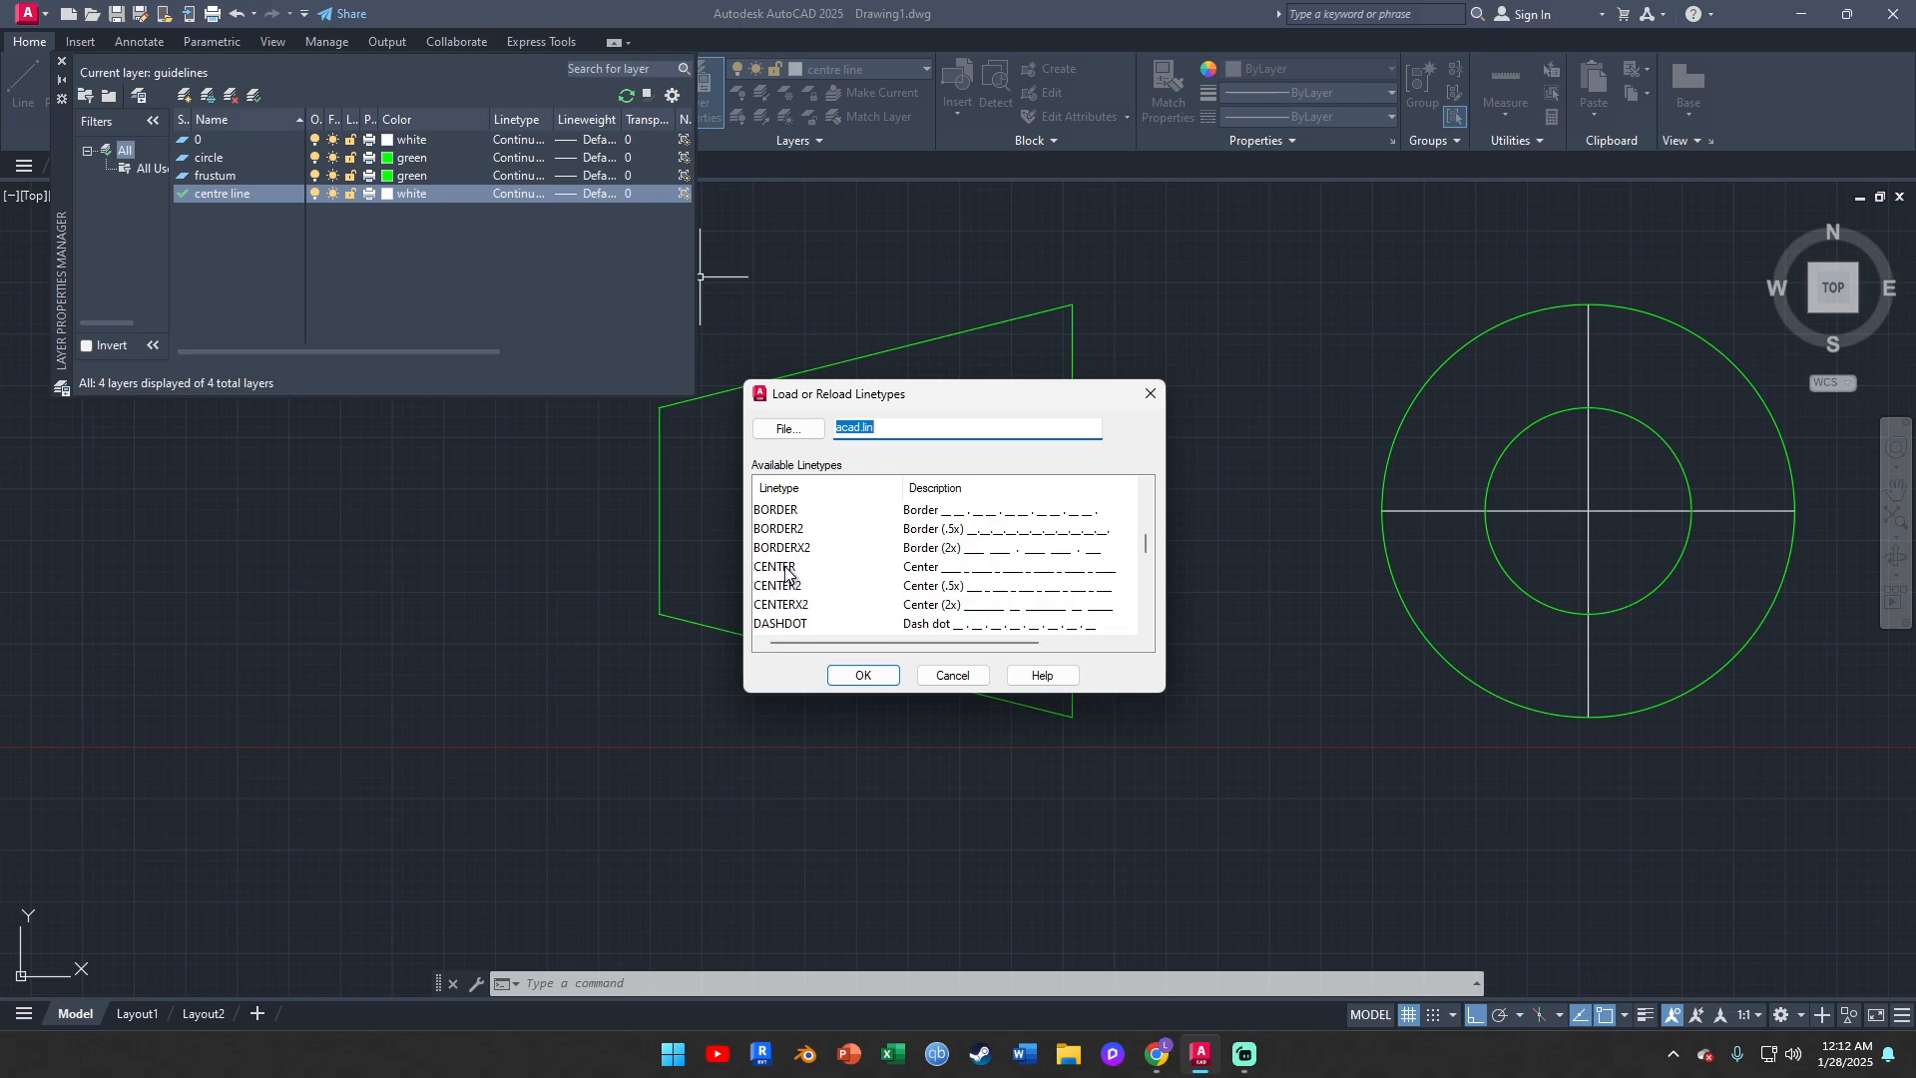
{"action": "left_click", "coordinate": [786, 567]}
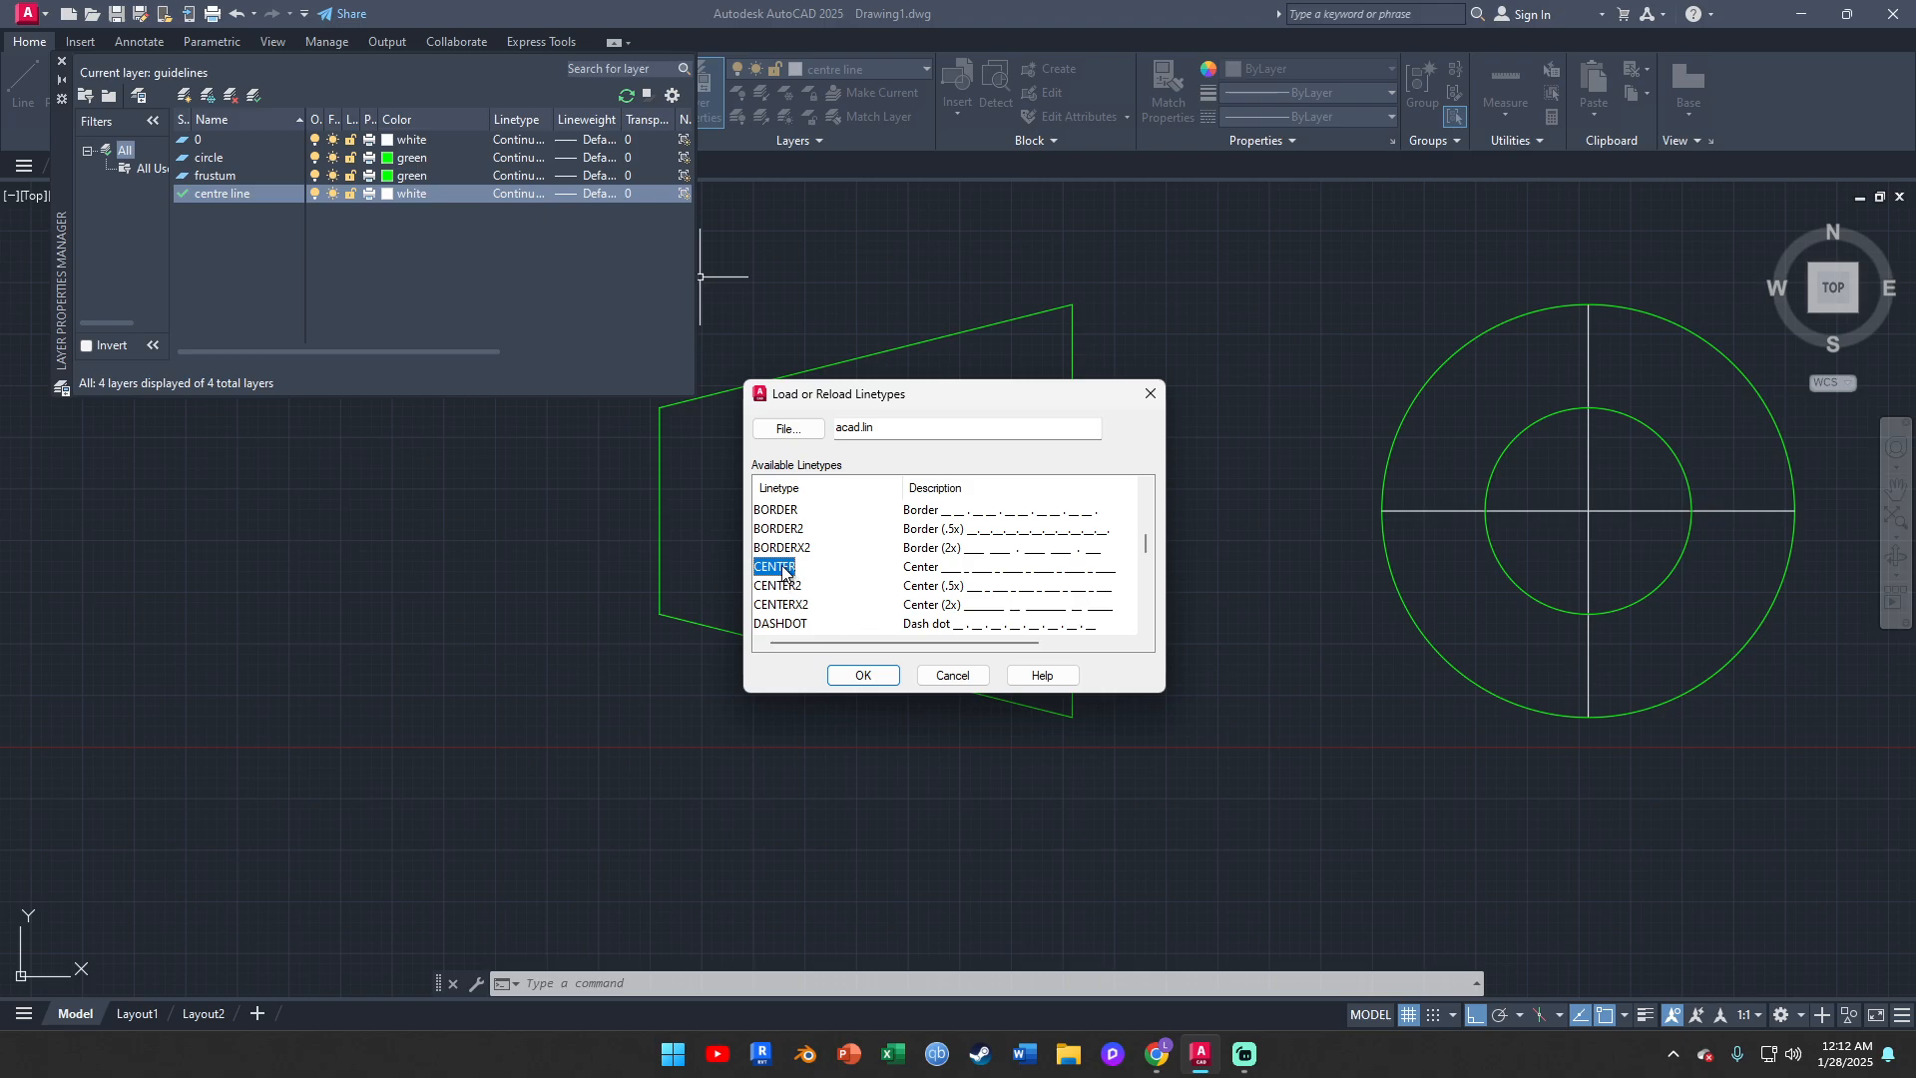
{"action": "left_click", "coordinate": [863, 675]}
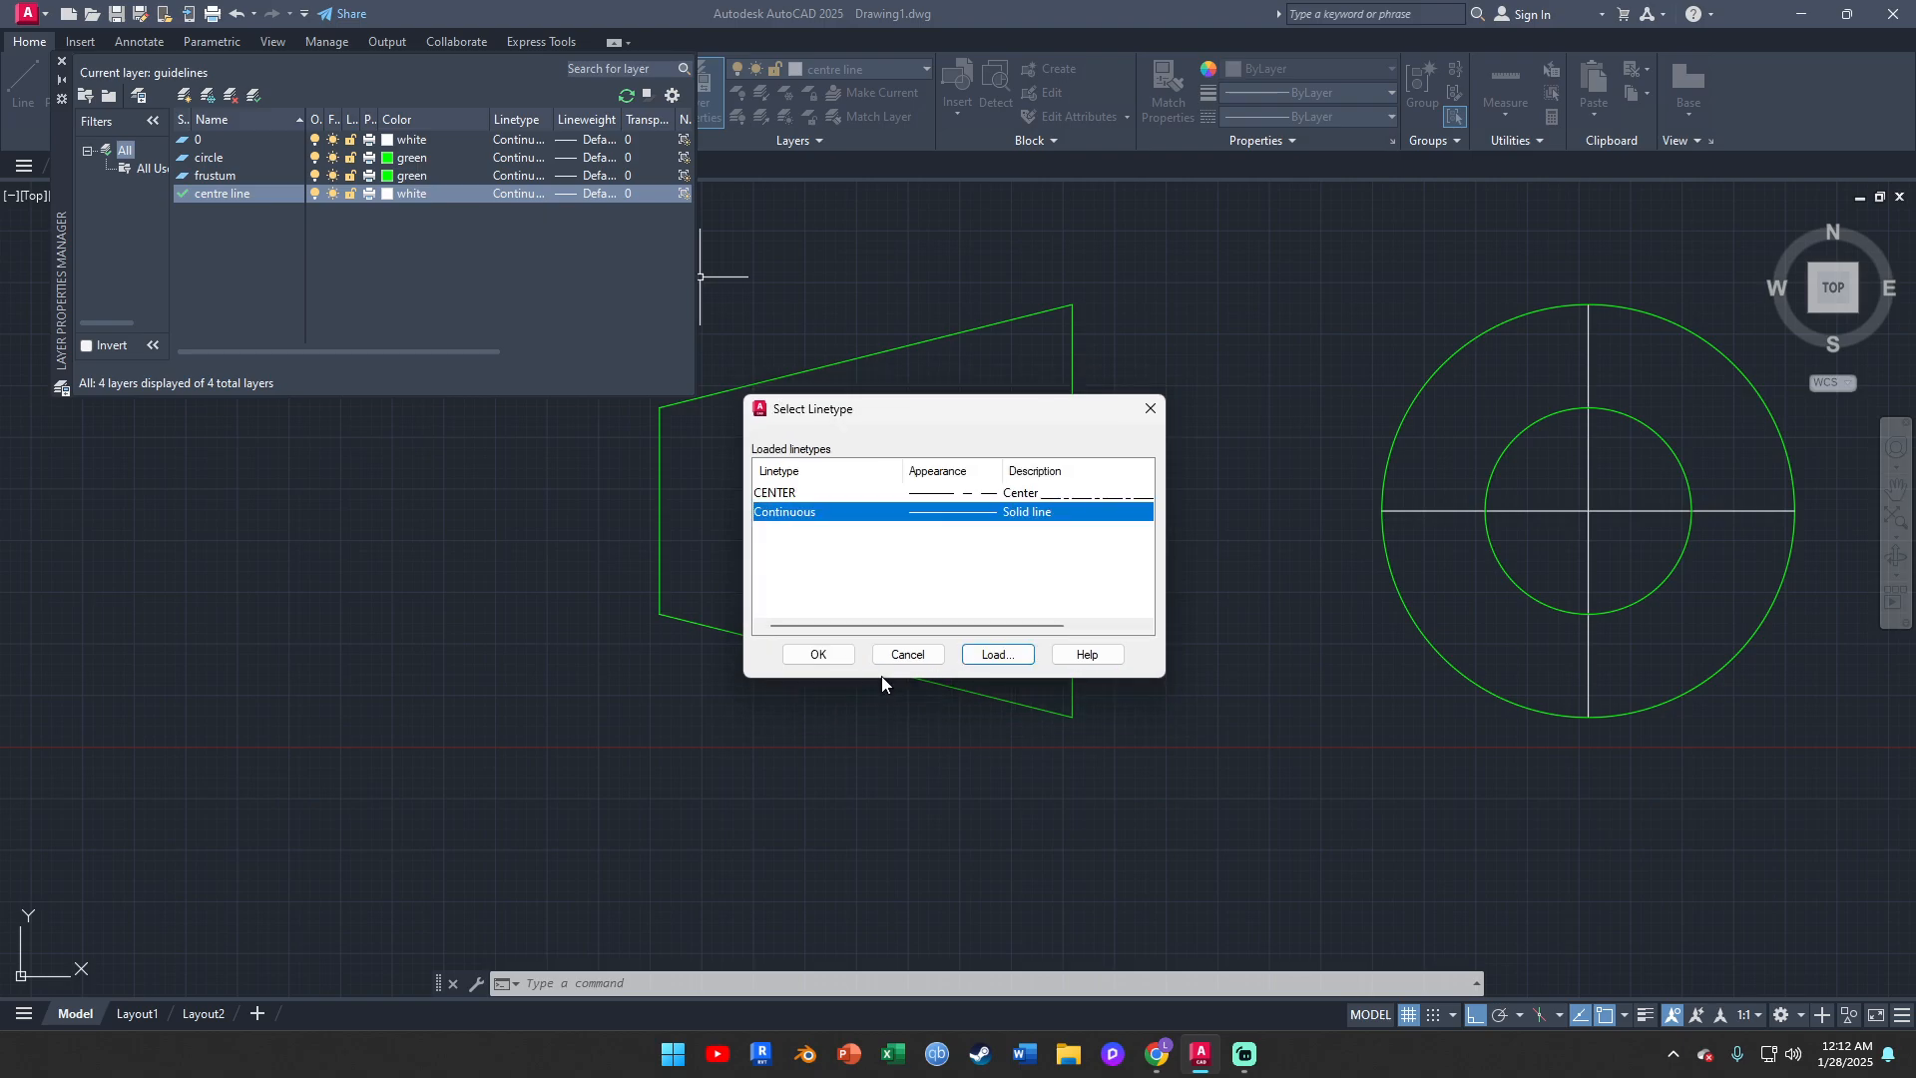
{"action": "left_click", "coordinate": [787, 494]}
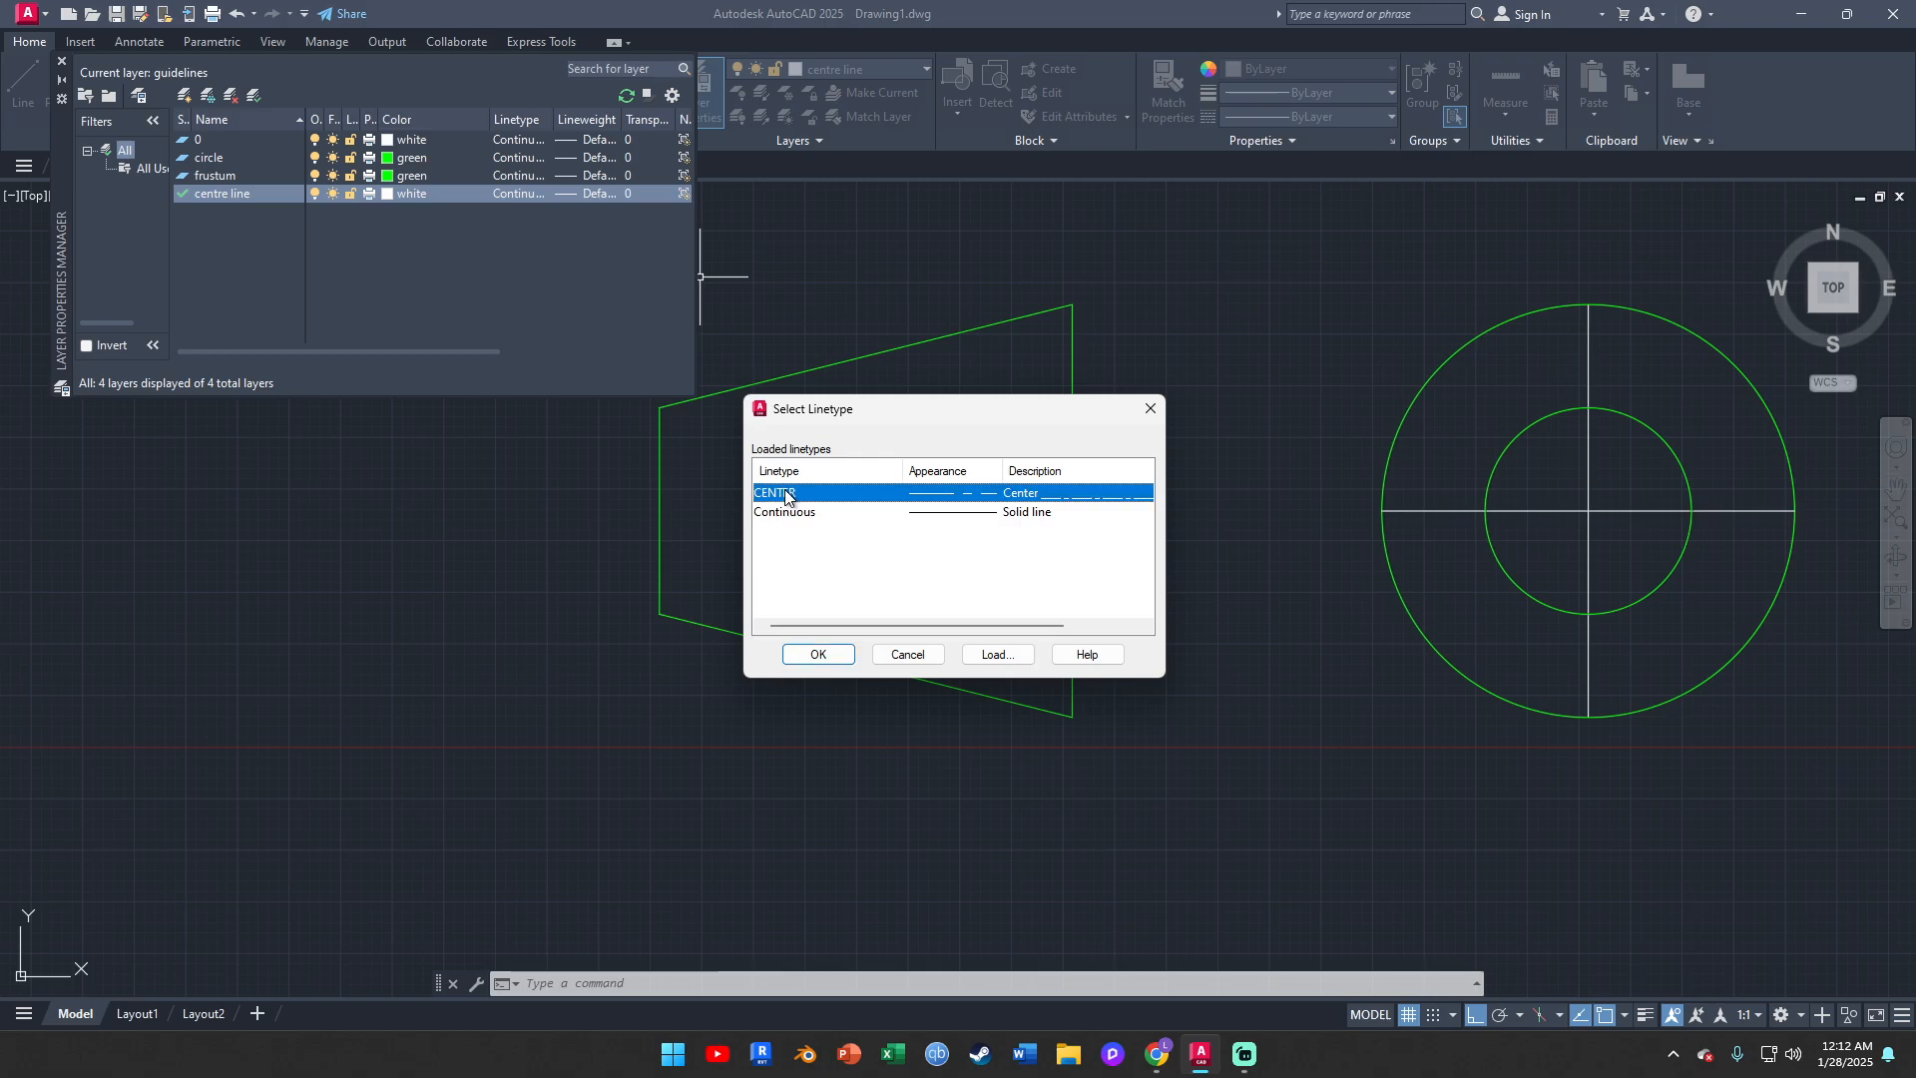
{"action": "left_click", "coordinate": [820, 655]}
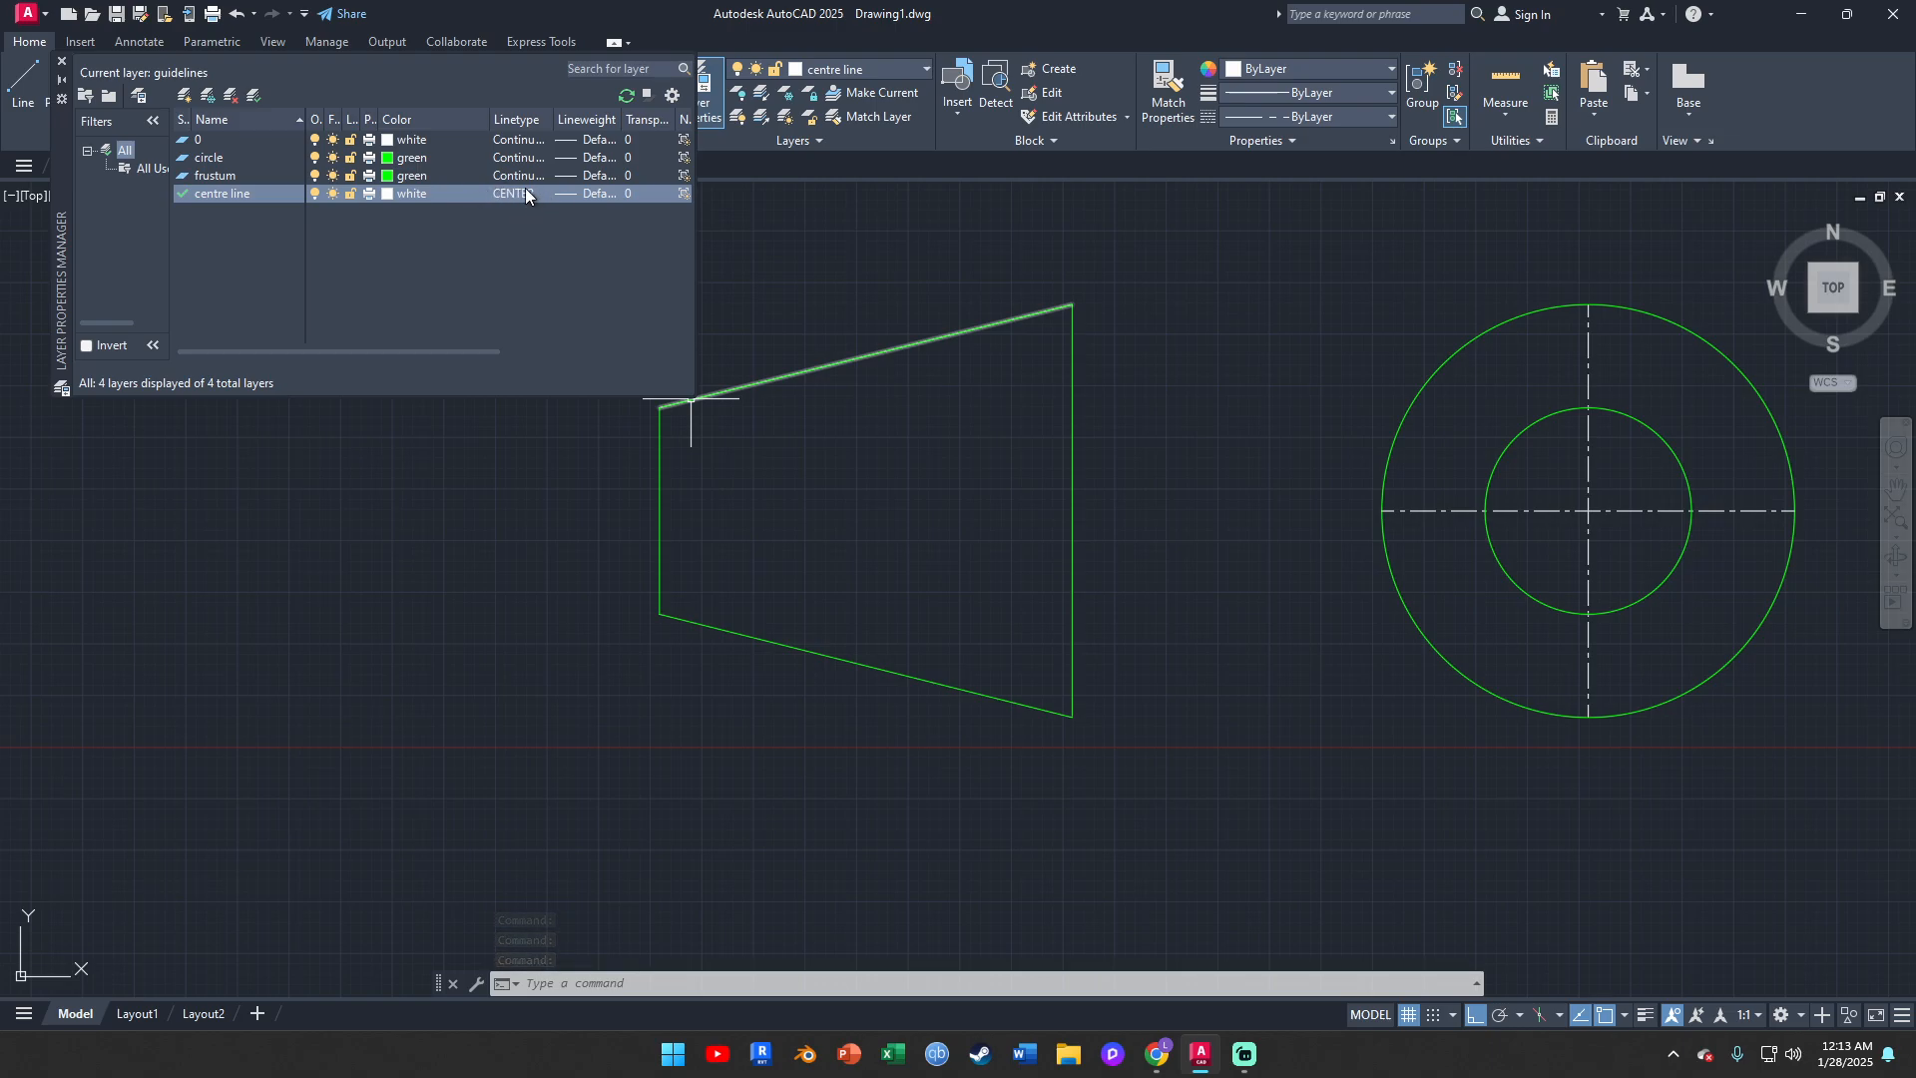
{"action": "left_click", "coordinate": [61, 61]}
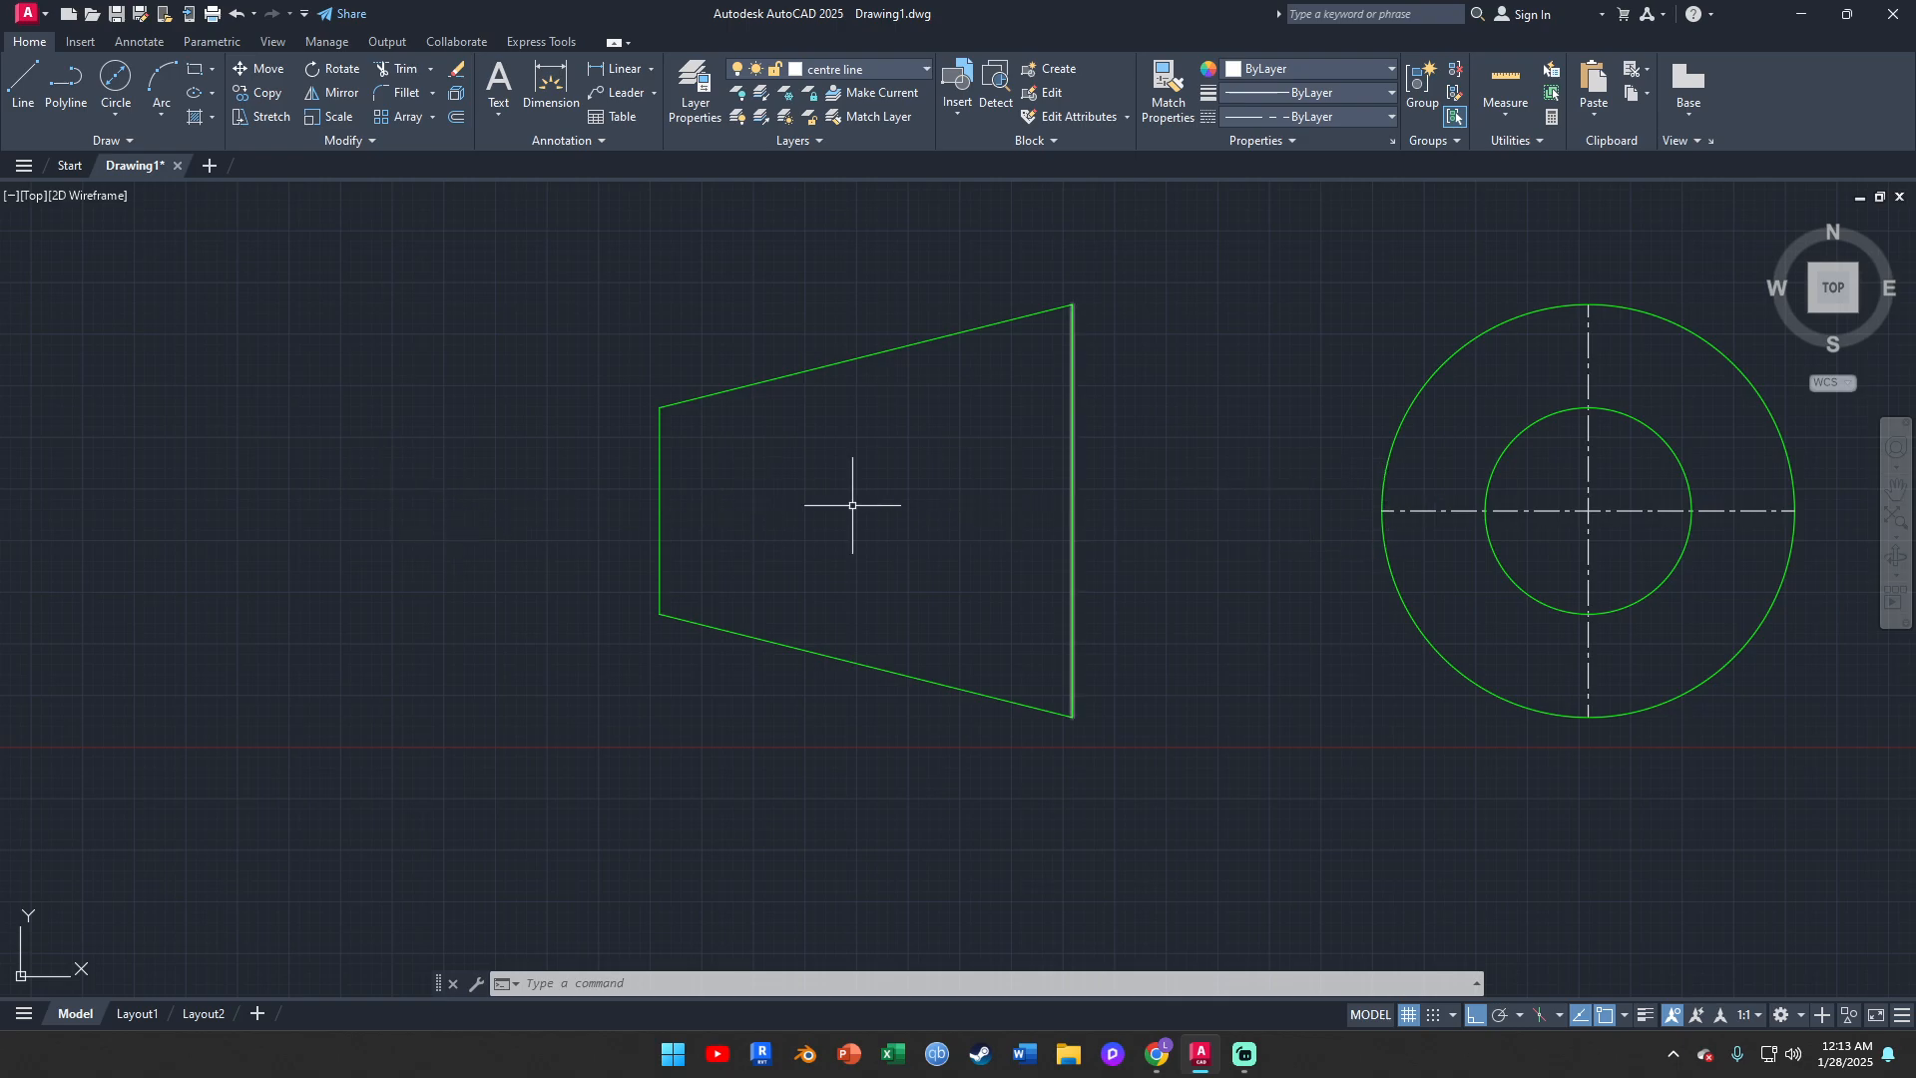
Stretch the left end of the horizontal centre line about 39 mm horizontally, through the frustum and past its short edge
{"action": "left_click", "coordinate": [1416, 510]}
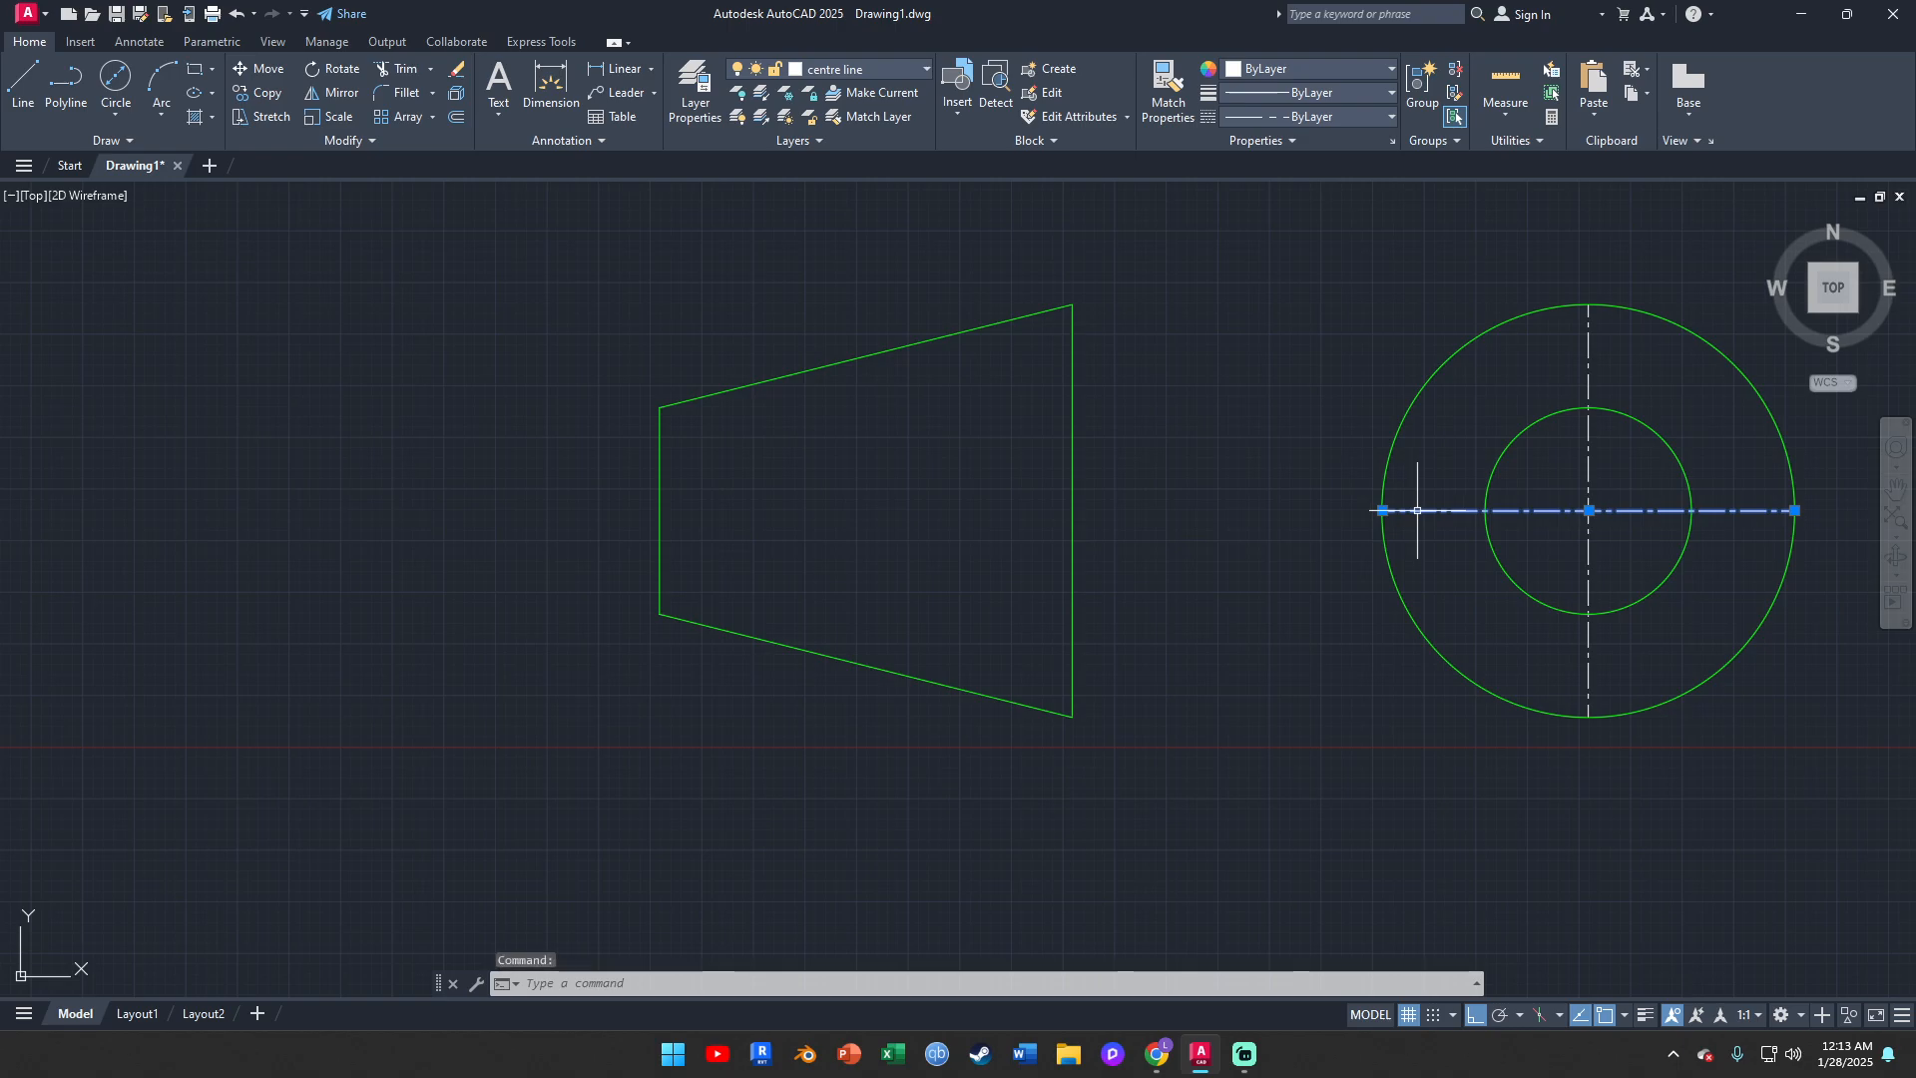
{"action": "left_click", "coordinate": [1382, 510]}
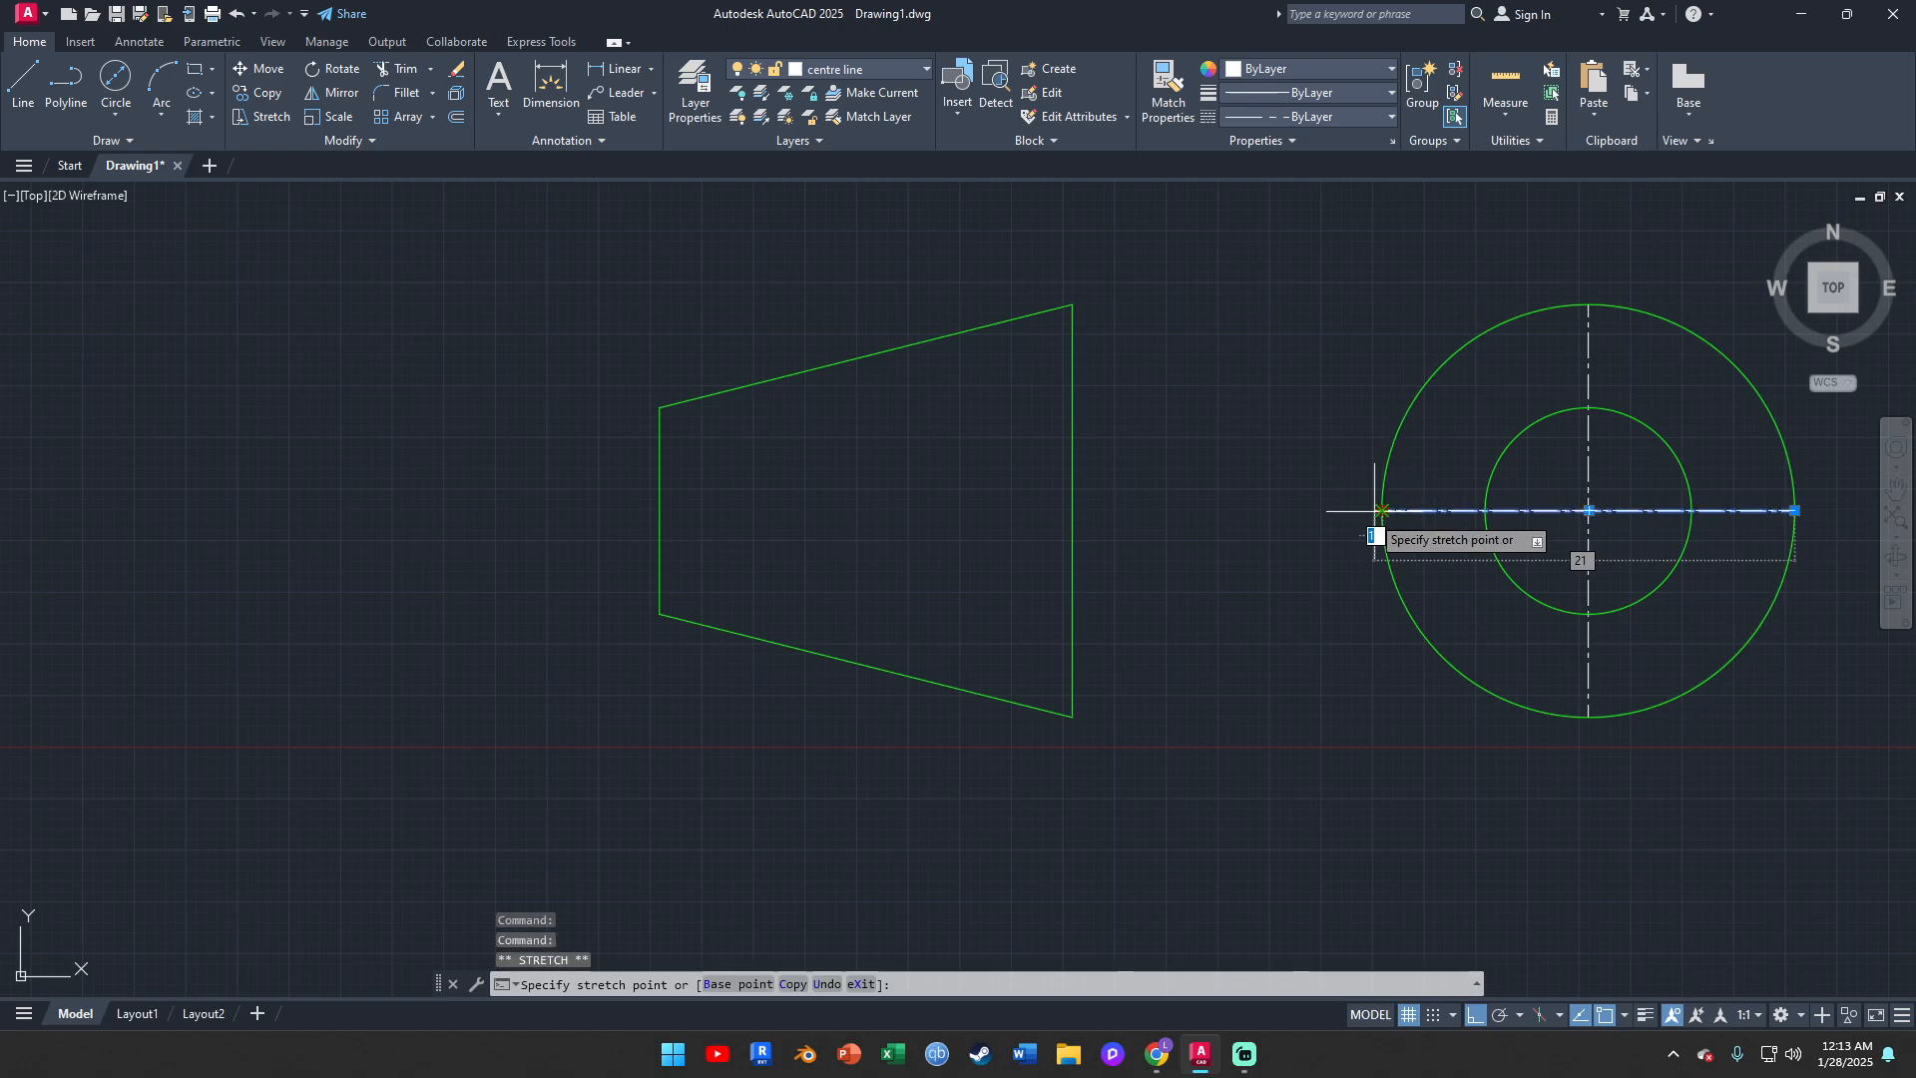
{"action": "left_click", "coordinate": [572, 510]}
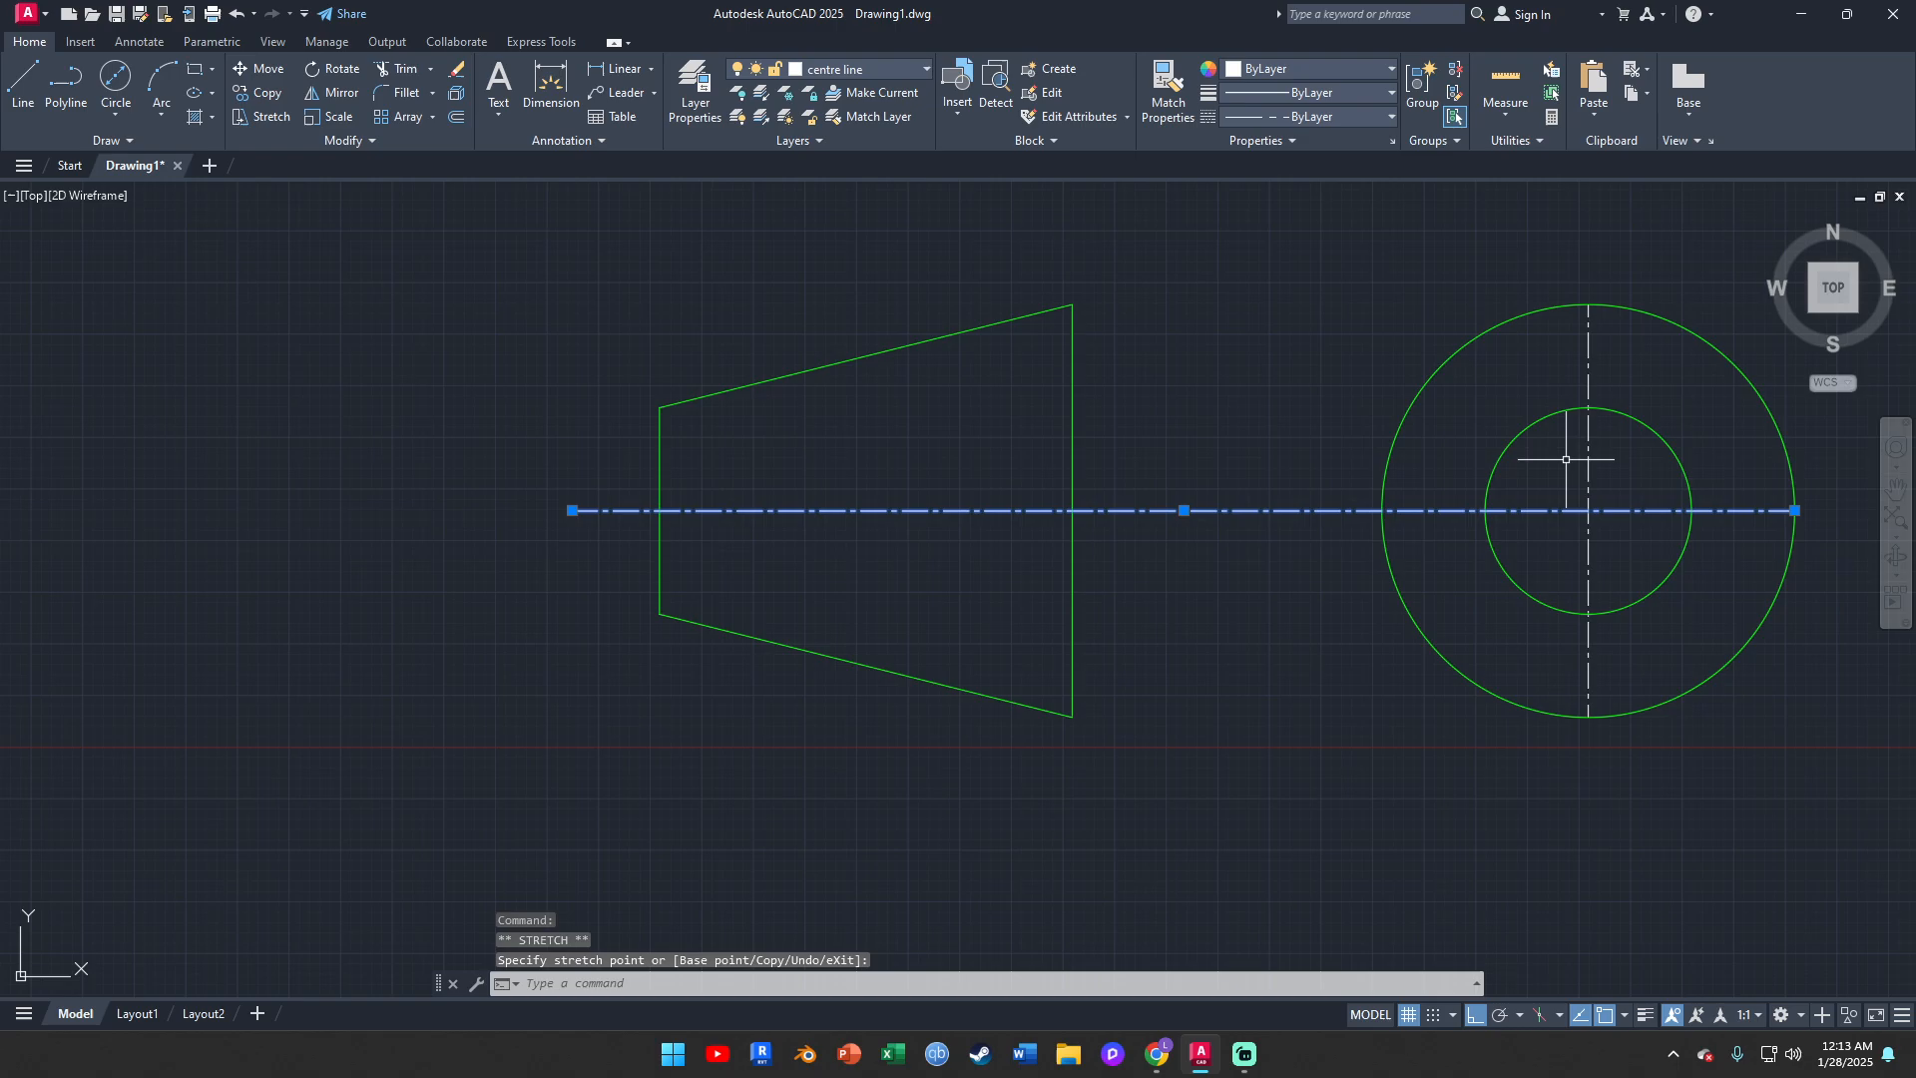
Stretch both ends of the vertical centre line about 4 mm beyond the outer circle
{"action": "mouse_move", "coordinate": [1583, 440]}
{"action": "middle_mouse_down"}
{"action": "mouse_move", "coordinate": [1390, 449]}
{"action": "mouse_move", "coordinate": [1267, 428]}
{"action": "middle_mouse_up"}
{"action": "left_click", "coordinate": [1260, 361]}
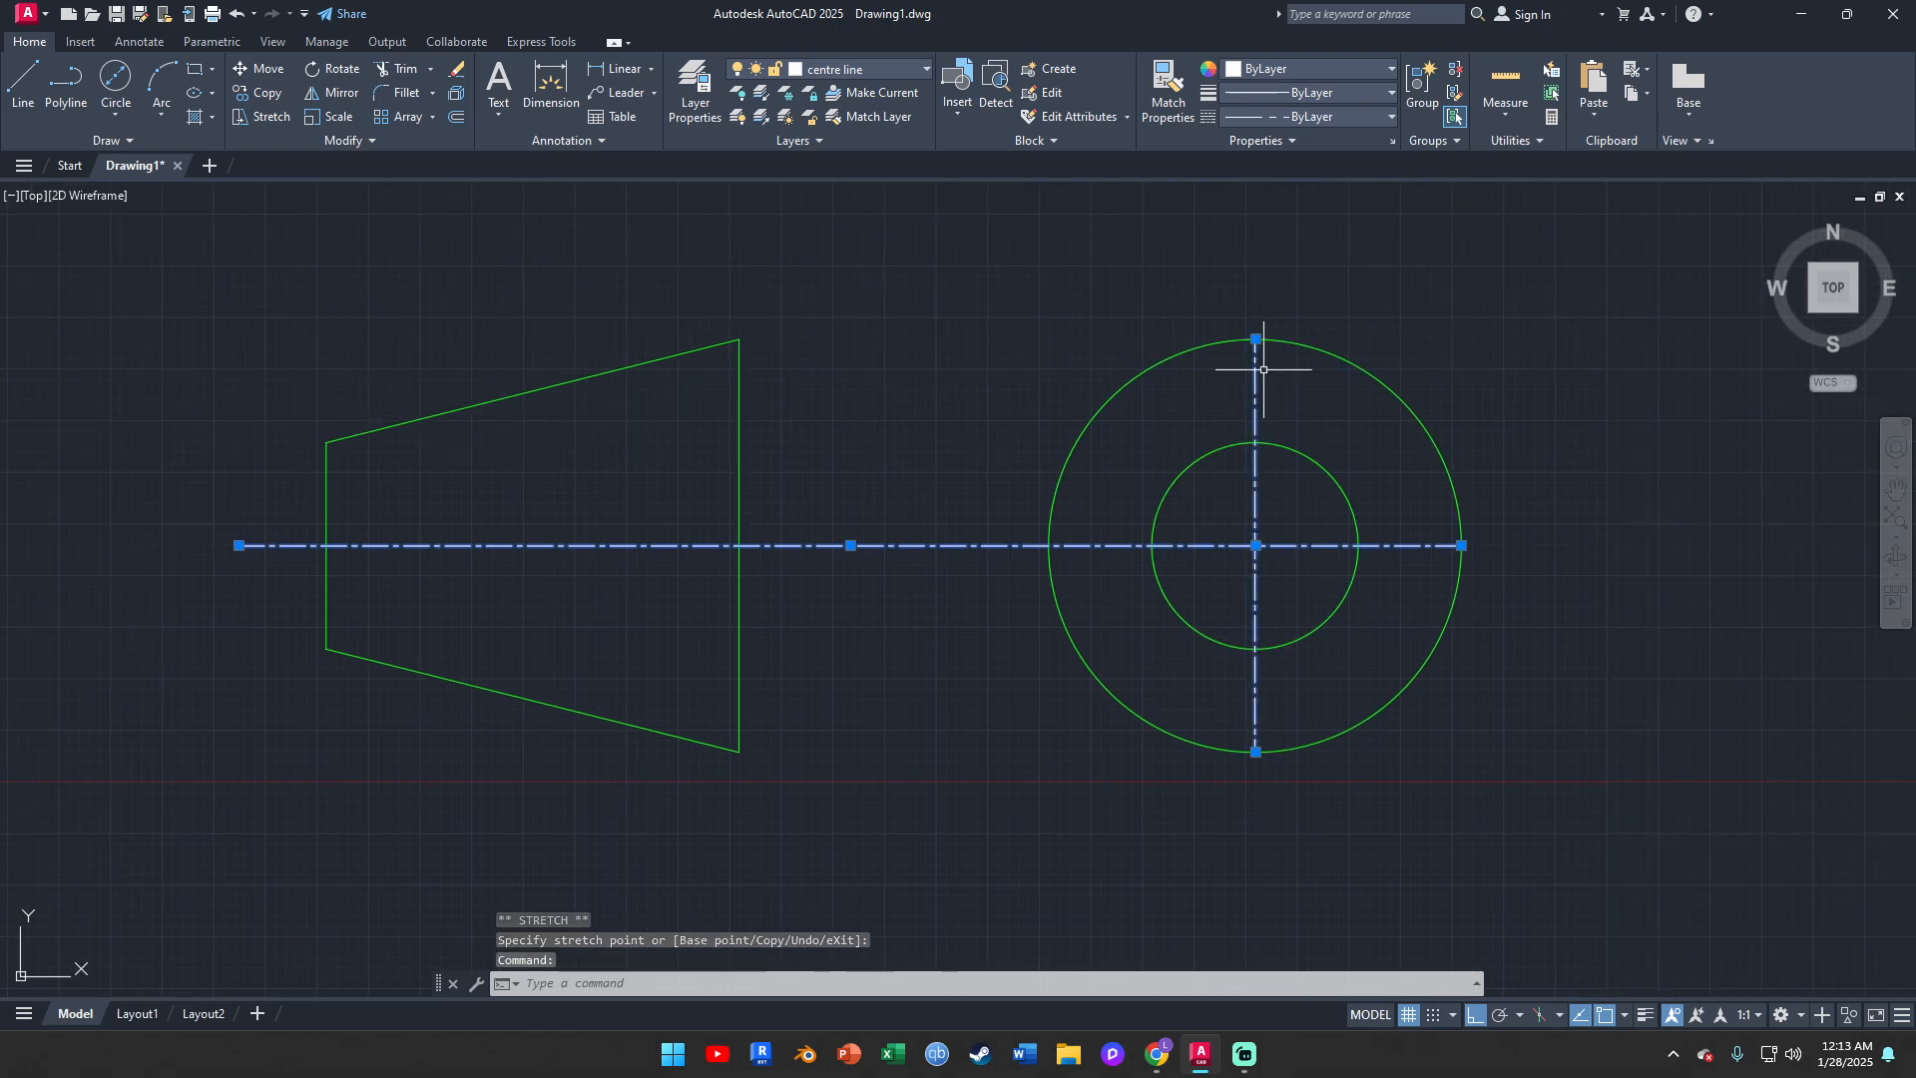
{"action": "scroll", "coordinate": [1346, 499], "scroll_direction": "down", "scroll_amount": 2}
{"action": "left_click", "coordinate": [1285, 448]}
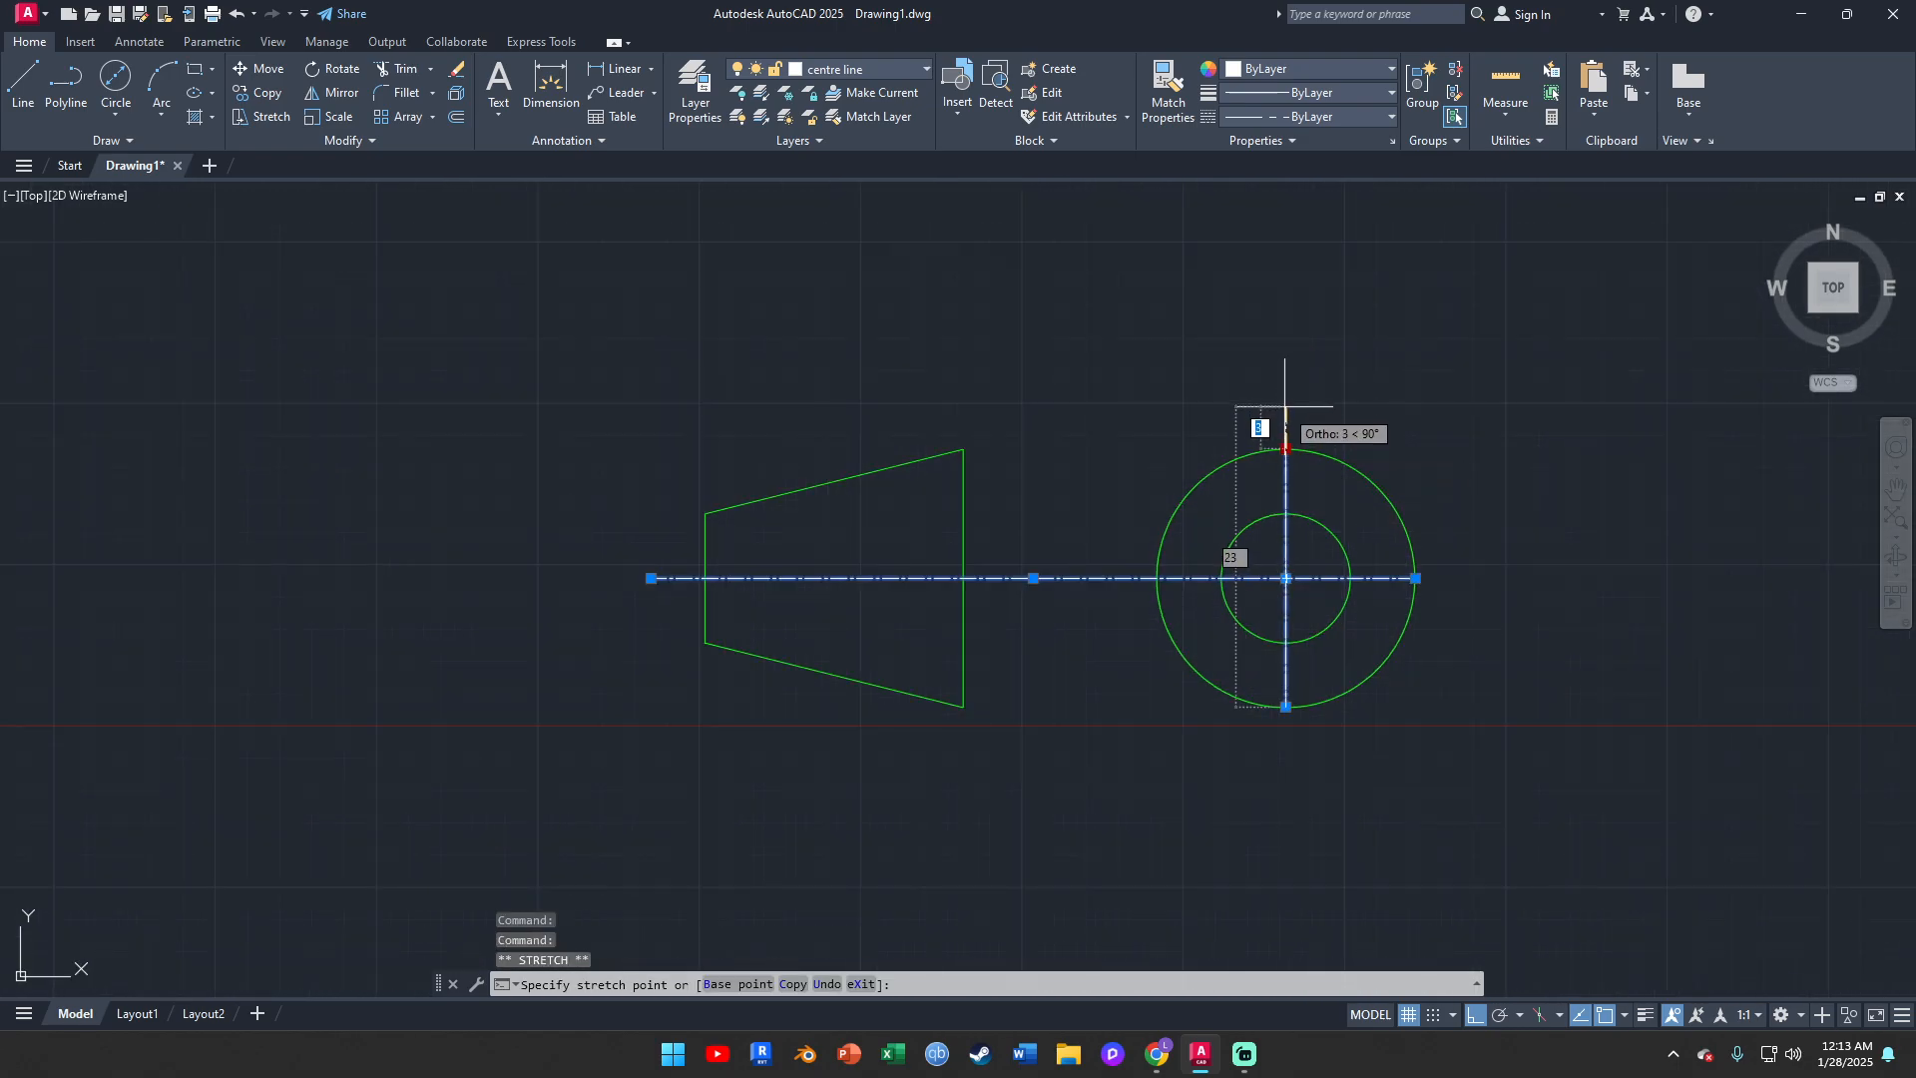
{"action": "left_click", "coordinate": [1285, 399]}
{"action": "left_click", "coordinate": [1285, 707]}
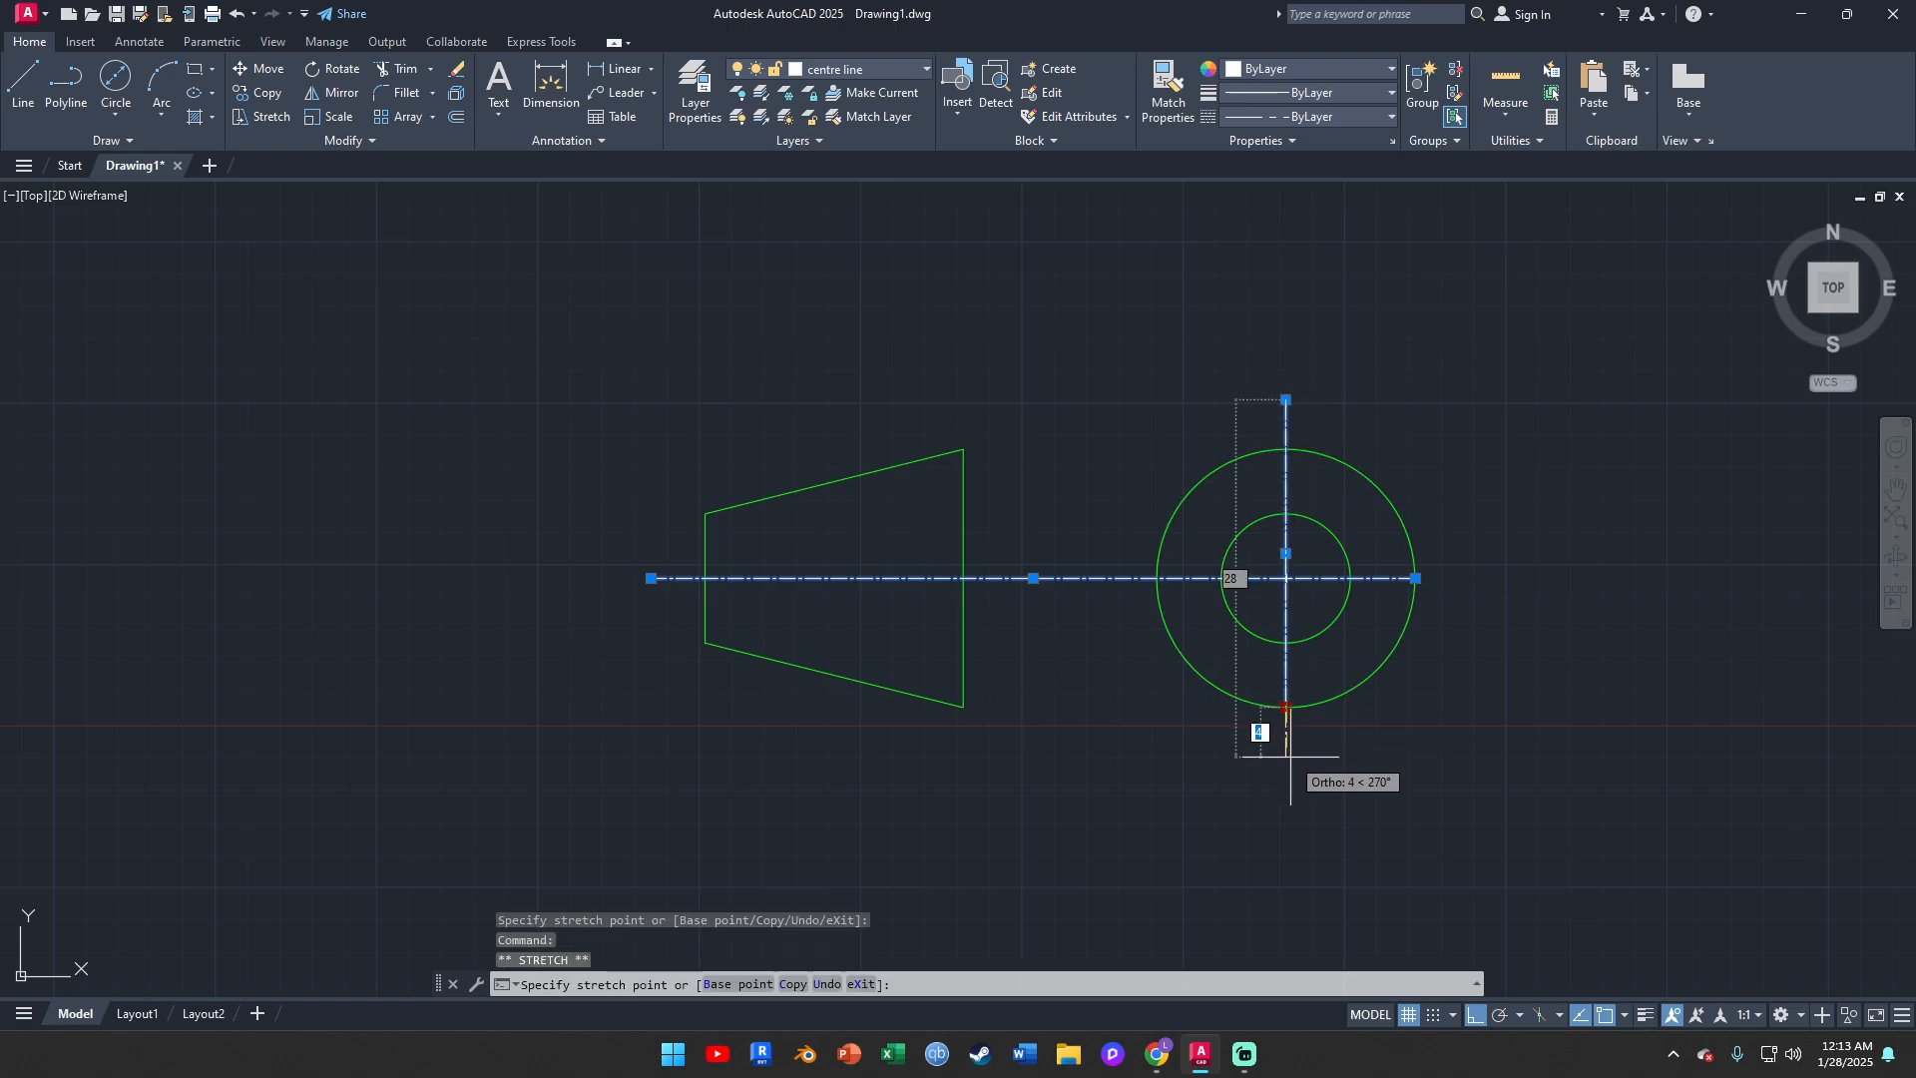
{"action": "left_click", "coordinate": [1285, 762]}
Stretch the right end of the horizontal centre line about 5 mm beyond the outer circle, and clear the selection
{"action": "left_click", "coordinate": [1415, 578]}
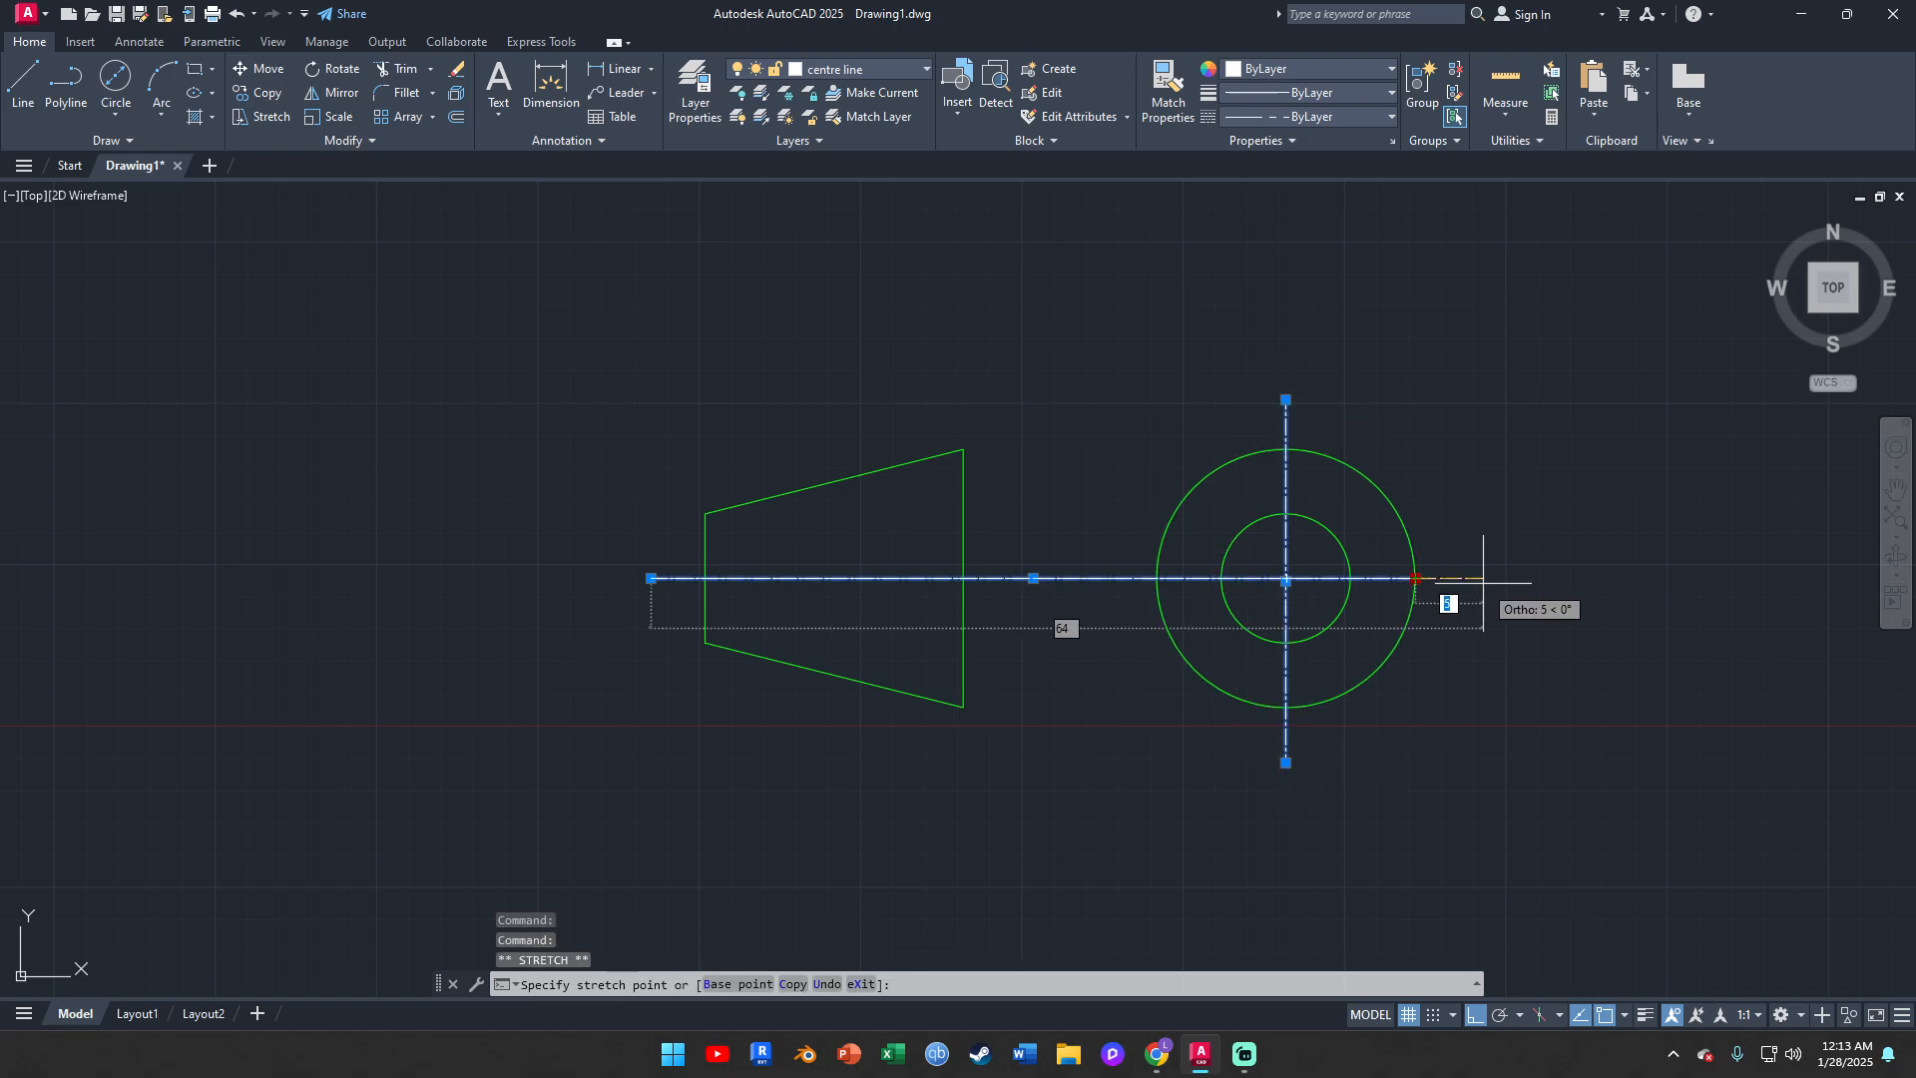
{"action": "left_click", "coordinate": [1482, 578]}
{"action": "key", "text": "Escape"}
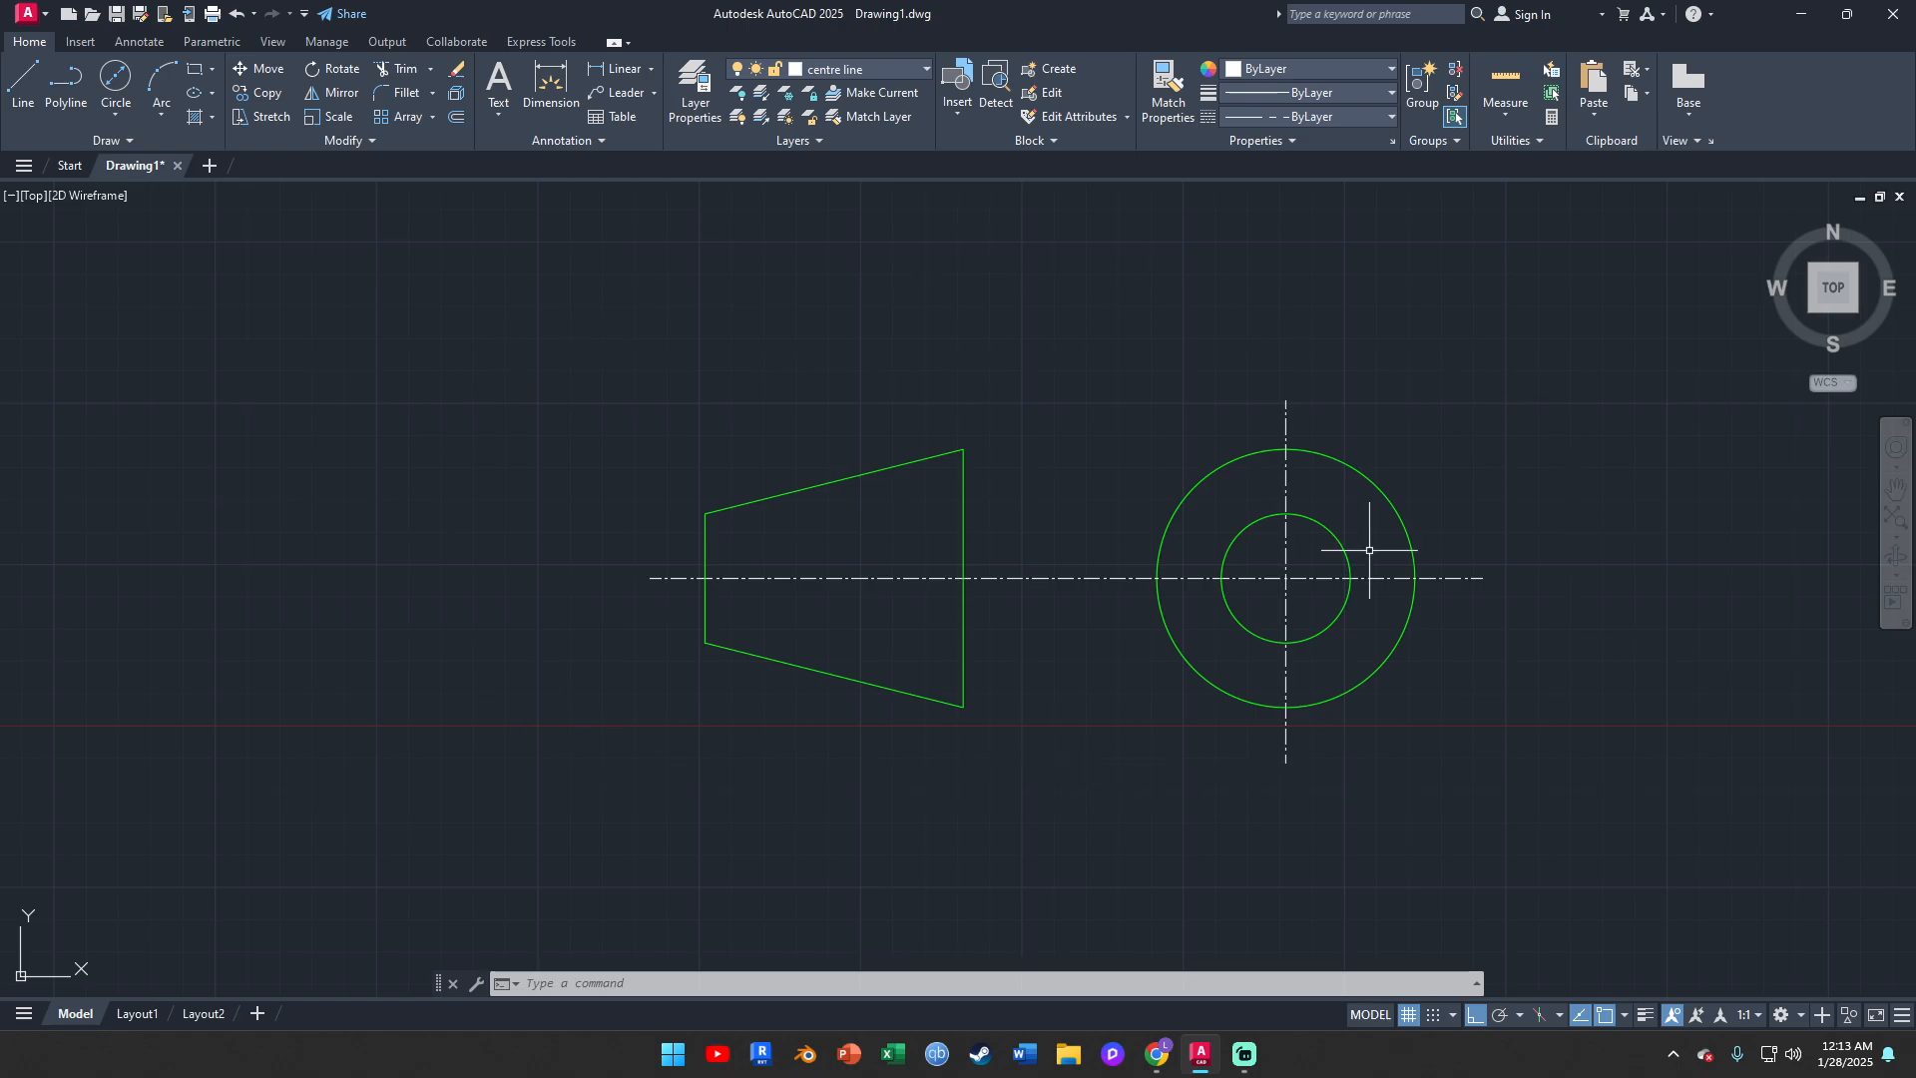
{"action": "middle_click_drag", "start_coordinate": [1056, 715], "coordinate": [1023, 574]}
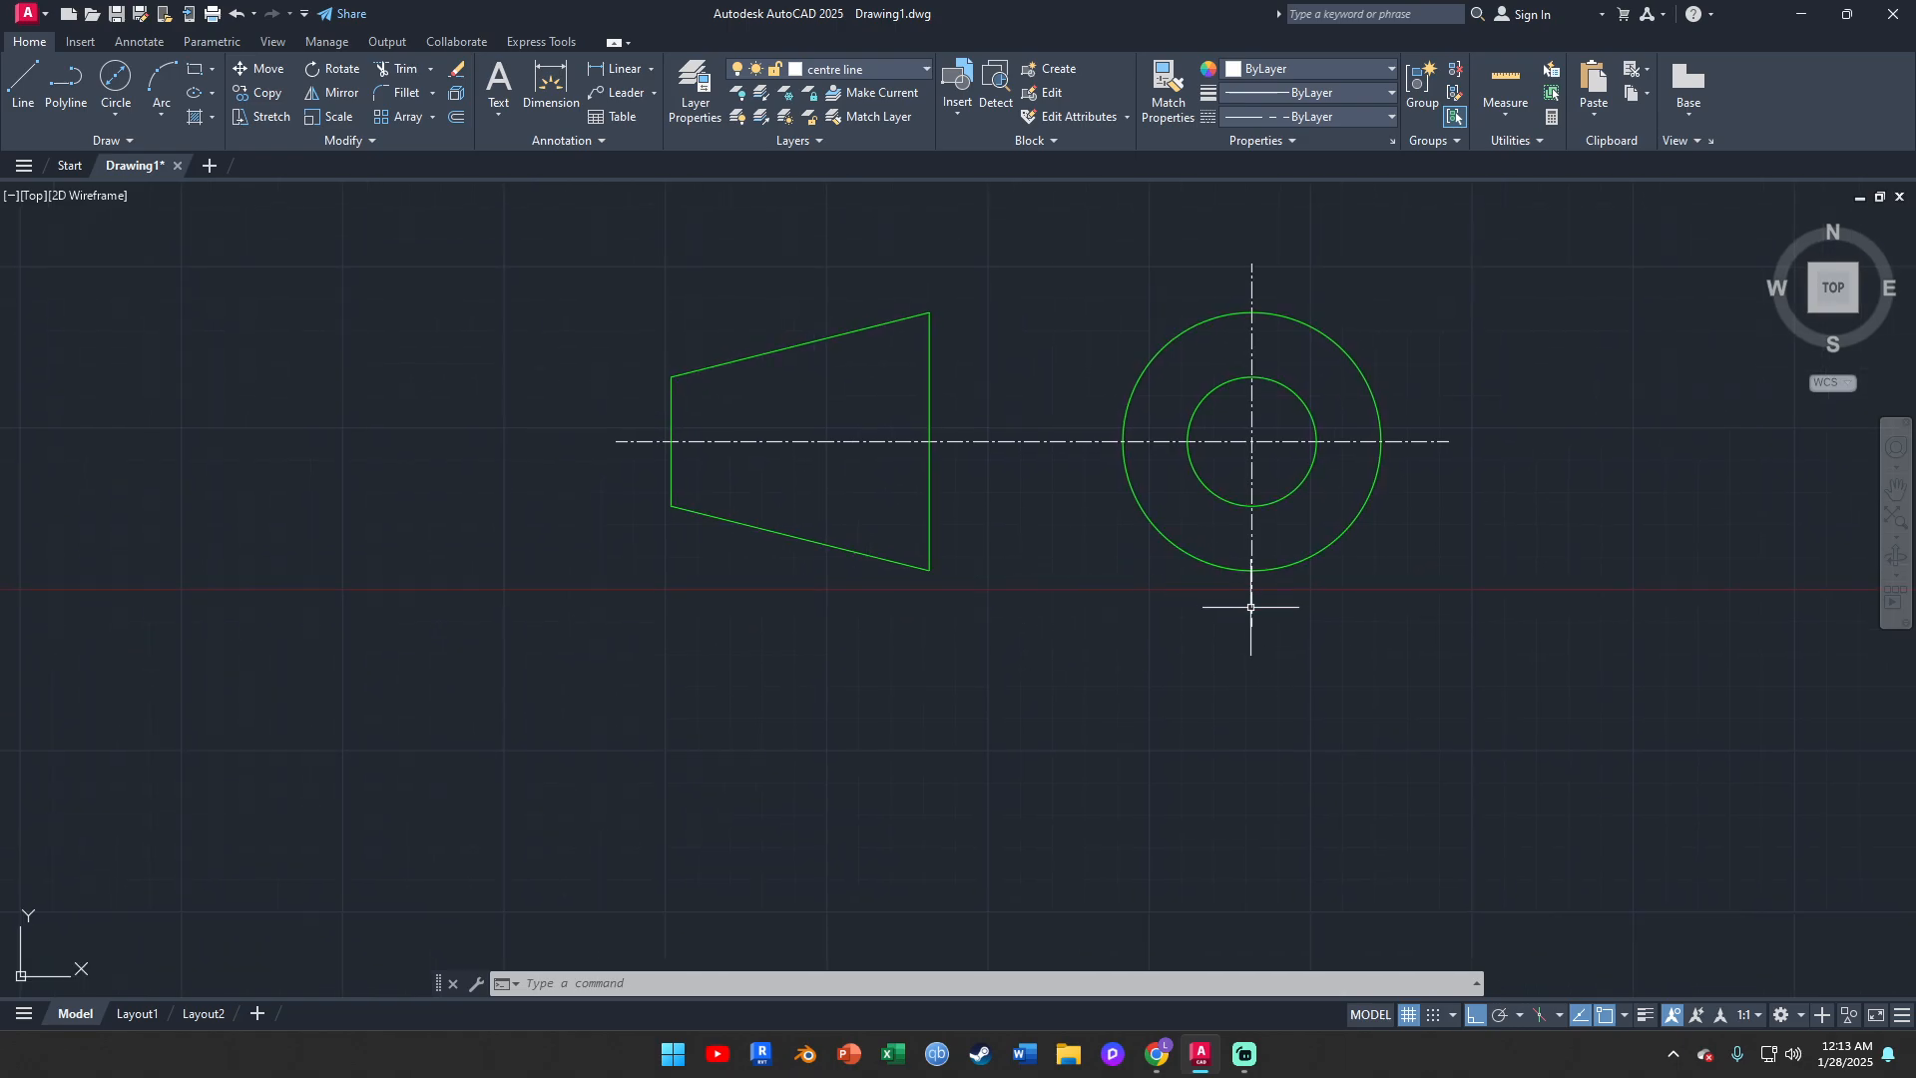
{"action": "middle_click_drag", "start_coordinate": [1253, 598], "coordinate": [1254, 509]}
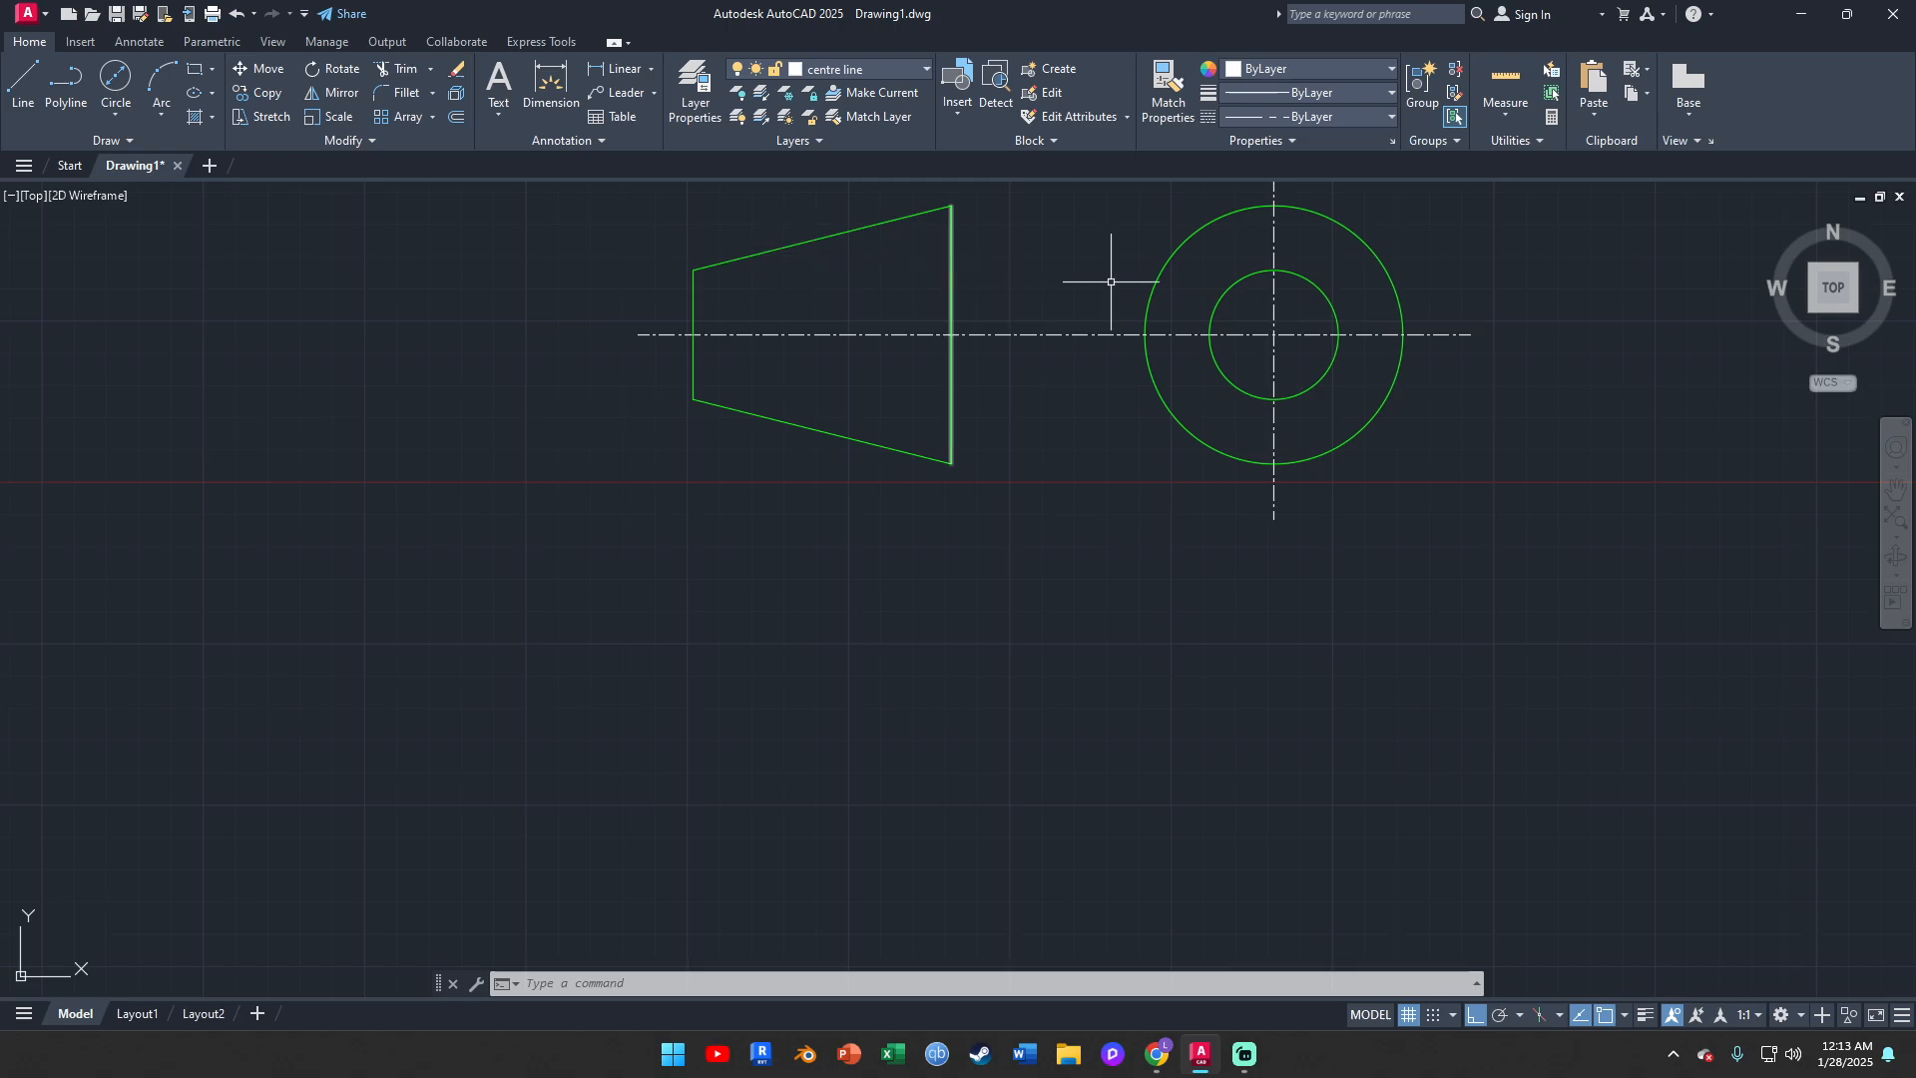
{"action": "middle_click_drag", "start_coordinate": [1343, 428], "coordinate": [1360, 569]}
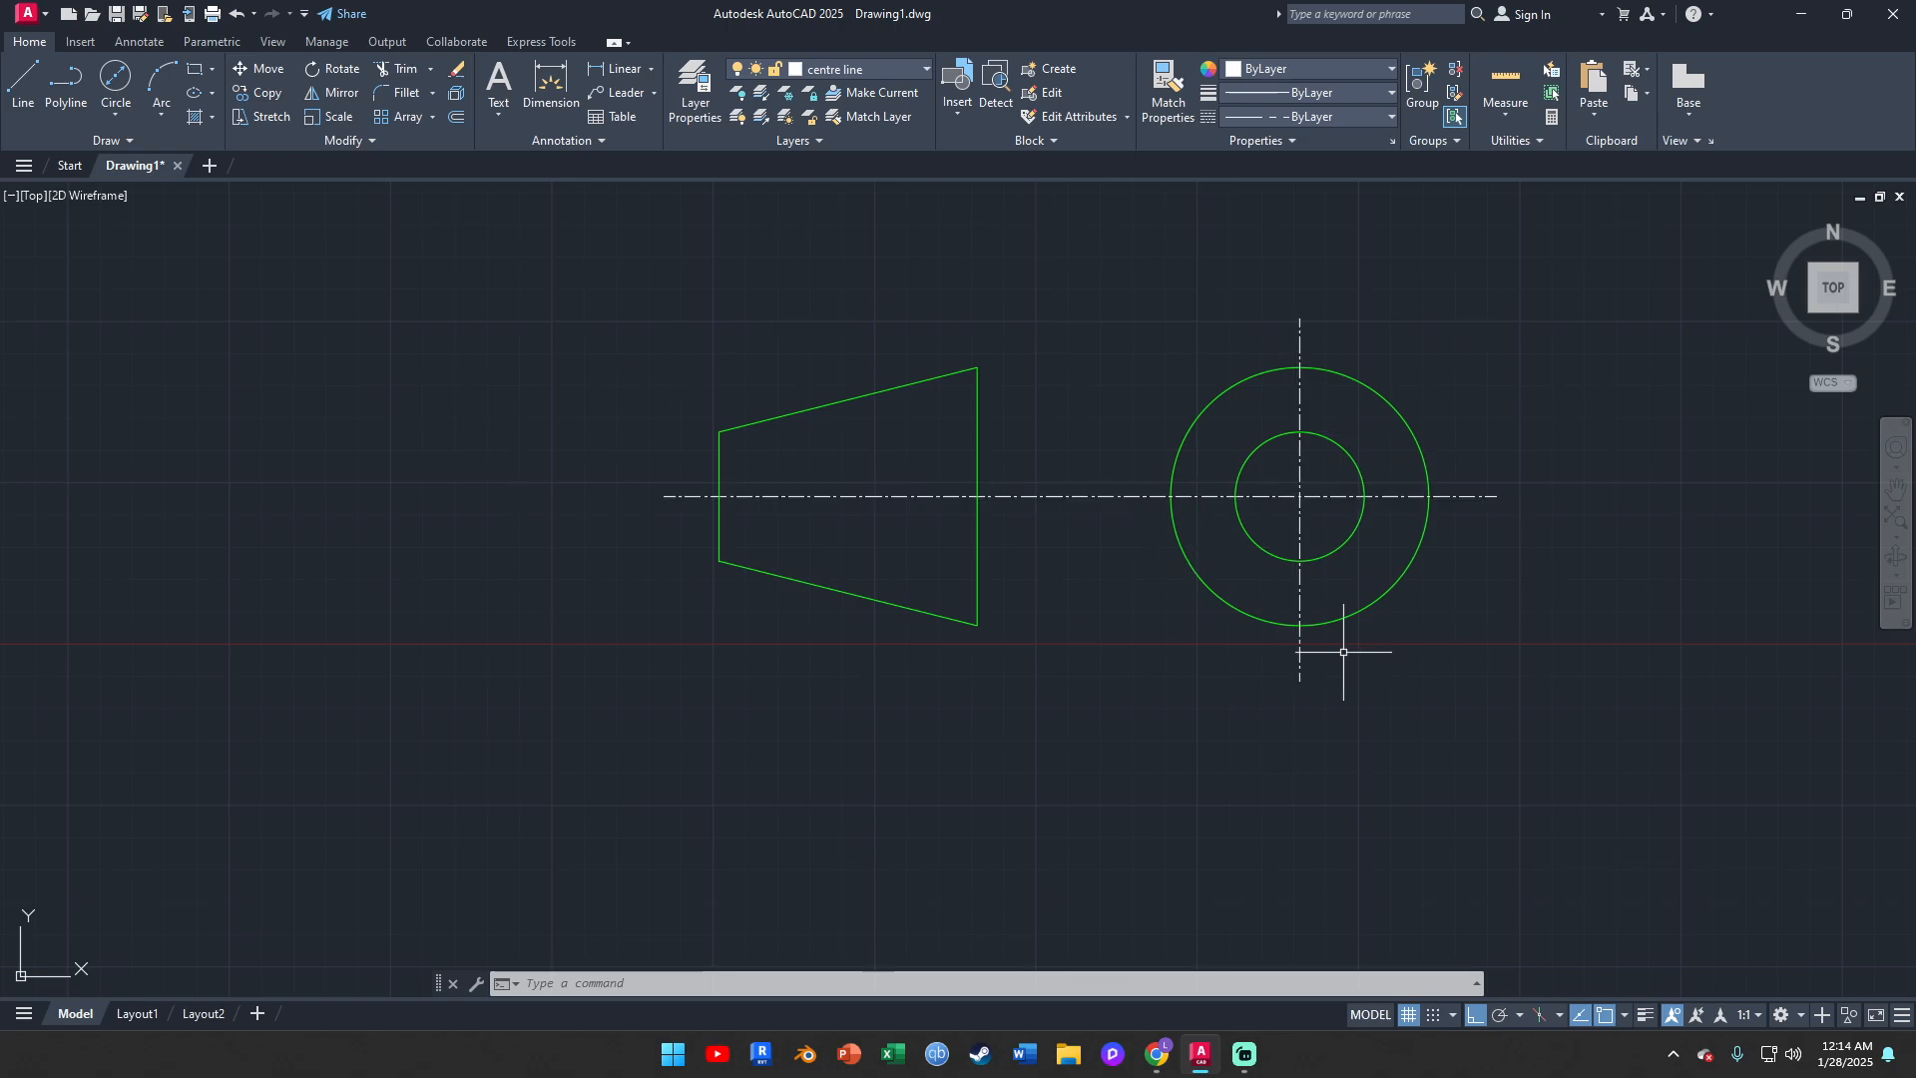
{"action": "left_click", "coordinate": [1298, 328]}
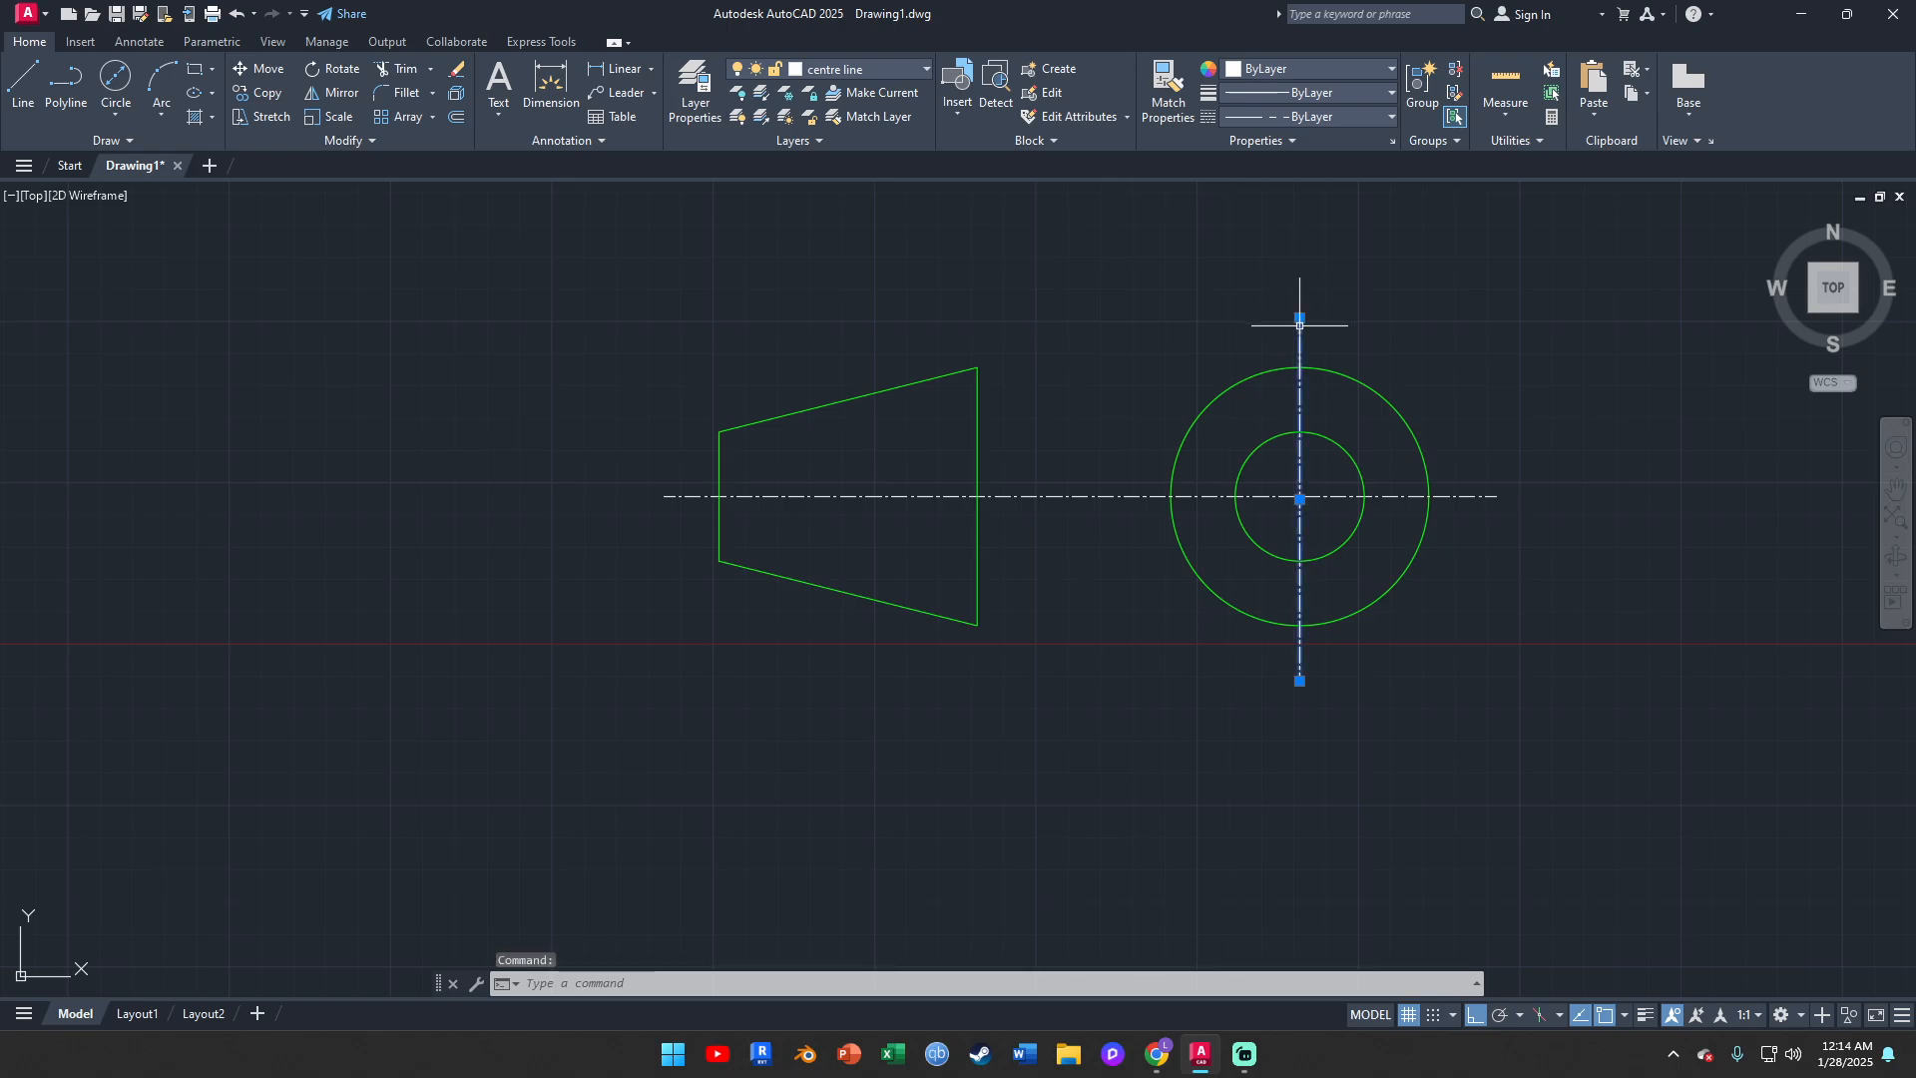
{"action": "left_click", "coordinate": [984, 437]}
{"action": "left_click", "coordinate": [973, 432]}
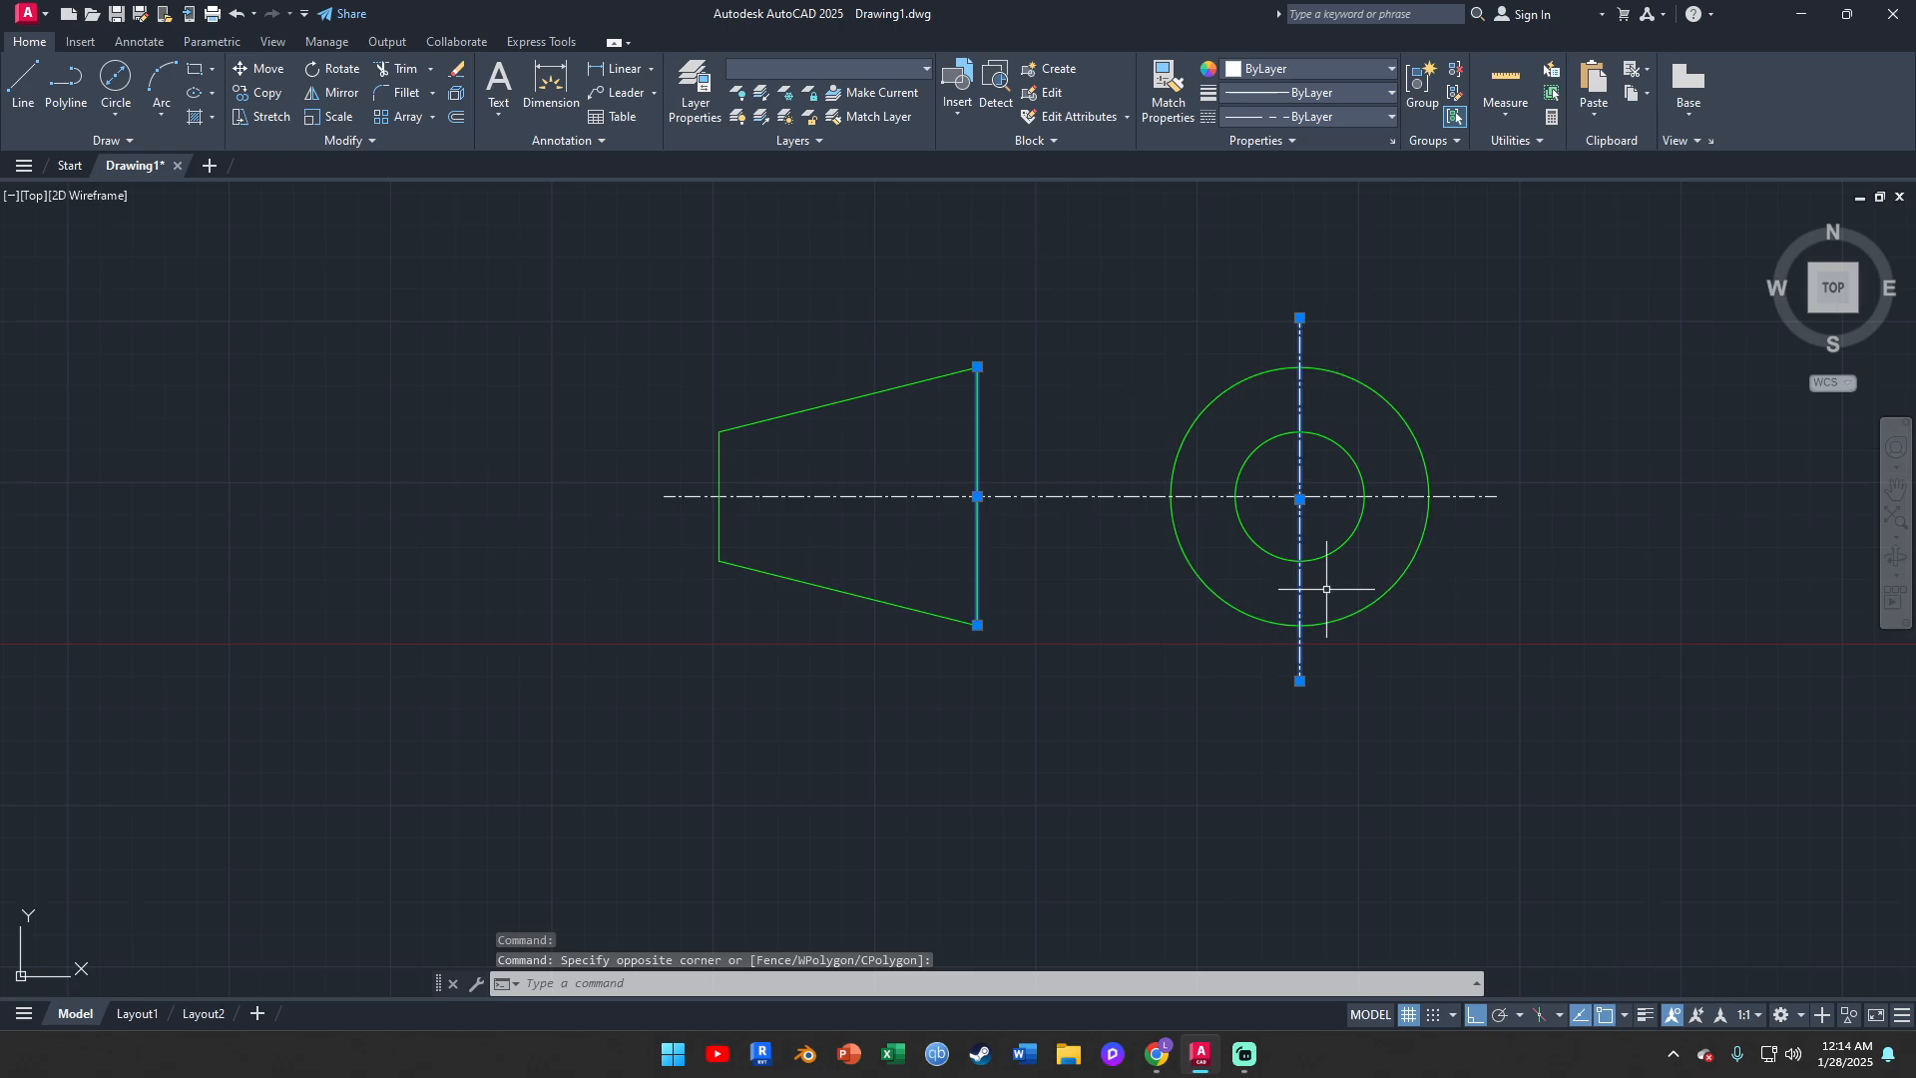
{"action": "key", "text": "Escape"}
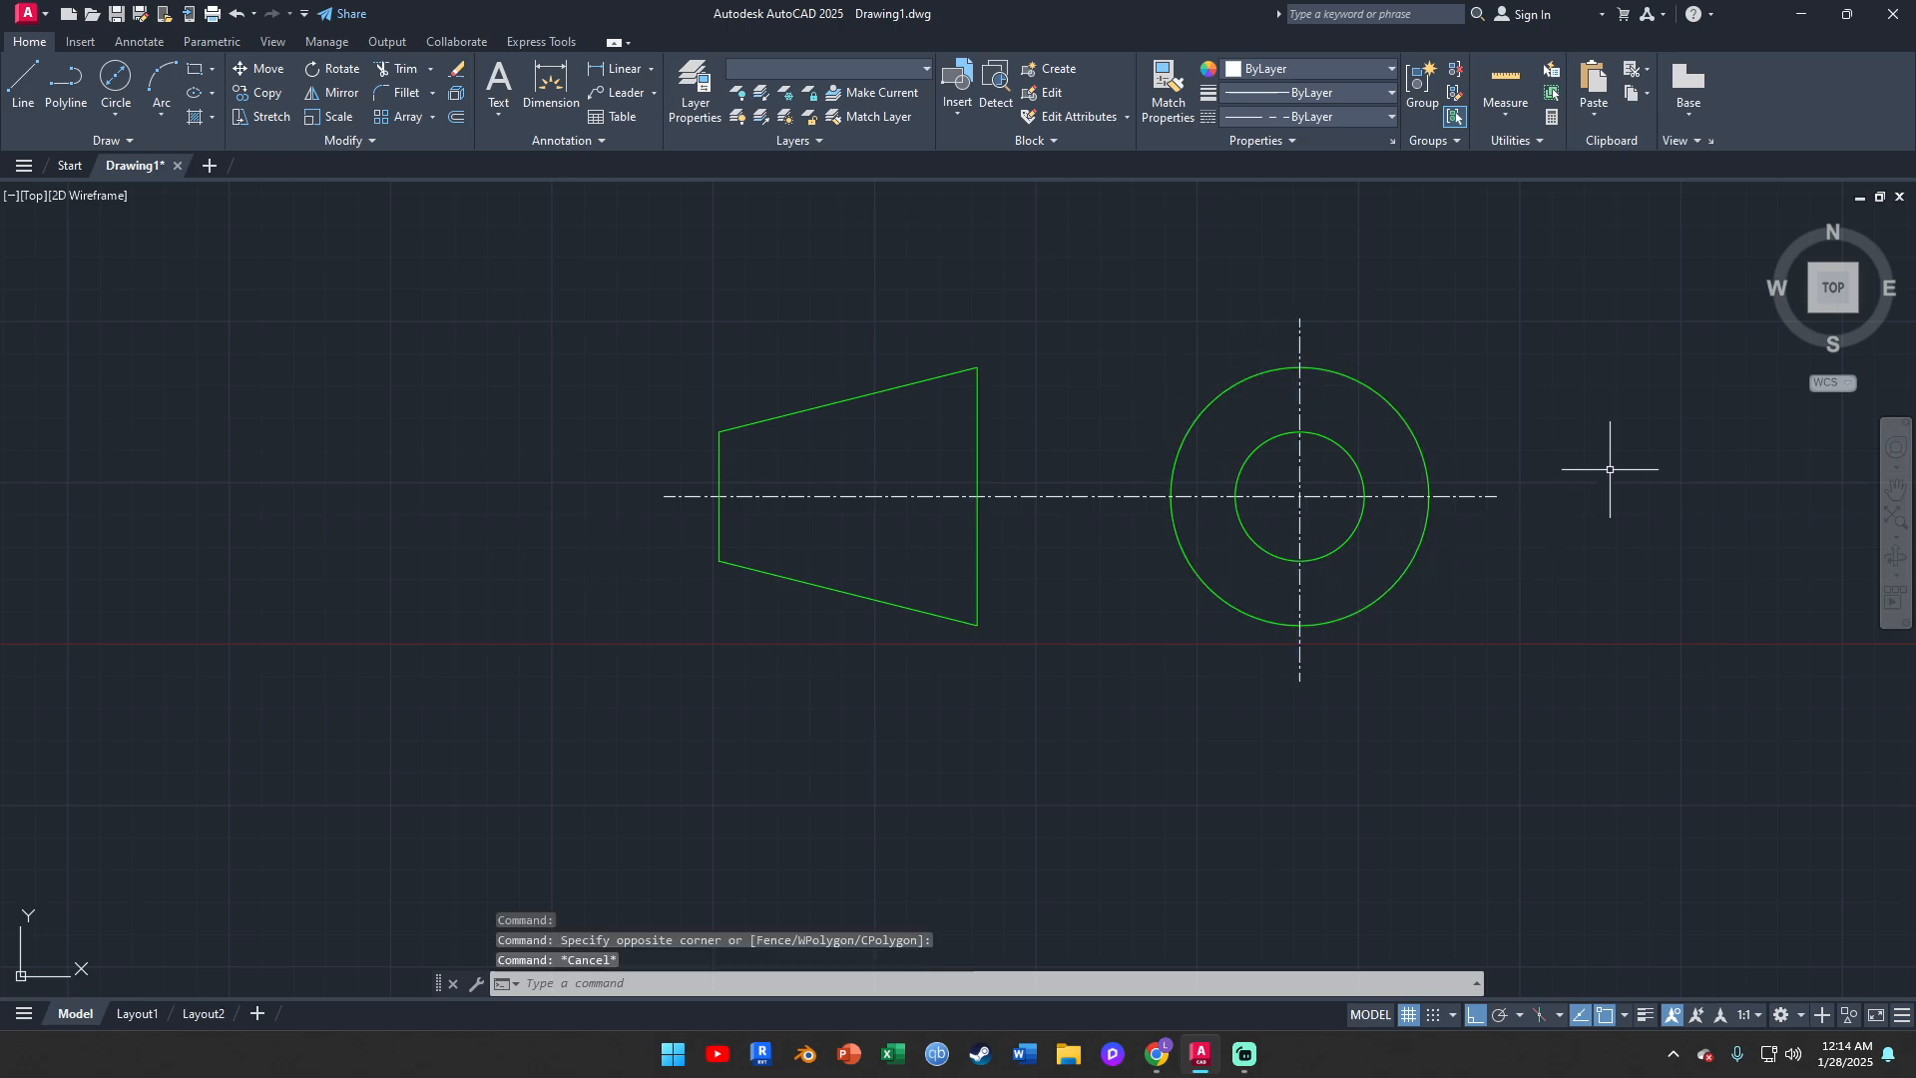
{"action": "left_click", "coordinate": [1244, 374]}
{"action": "left_click", "coordinate": [1244, 379]}
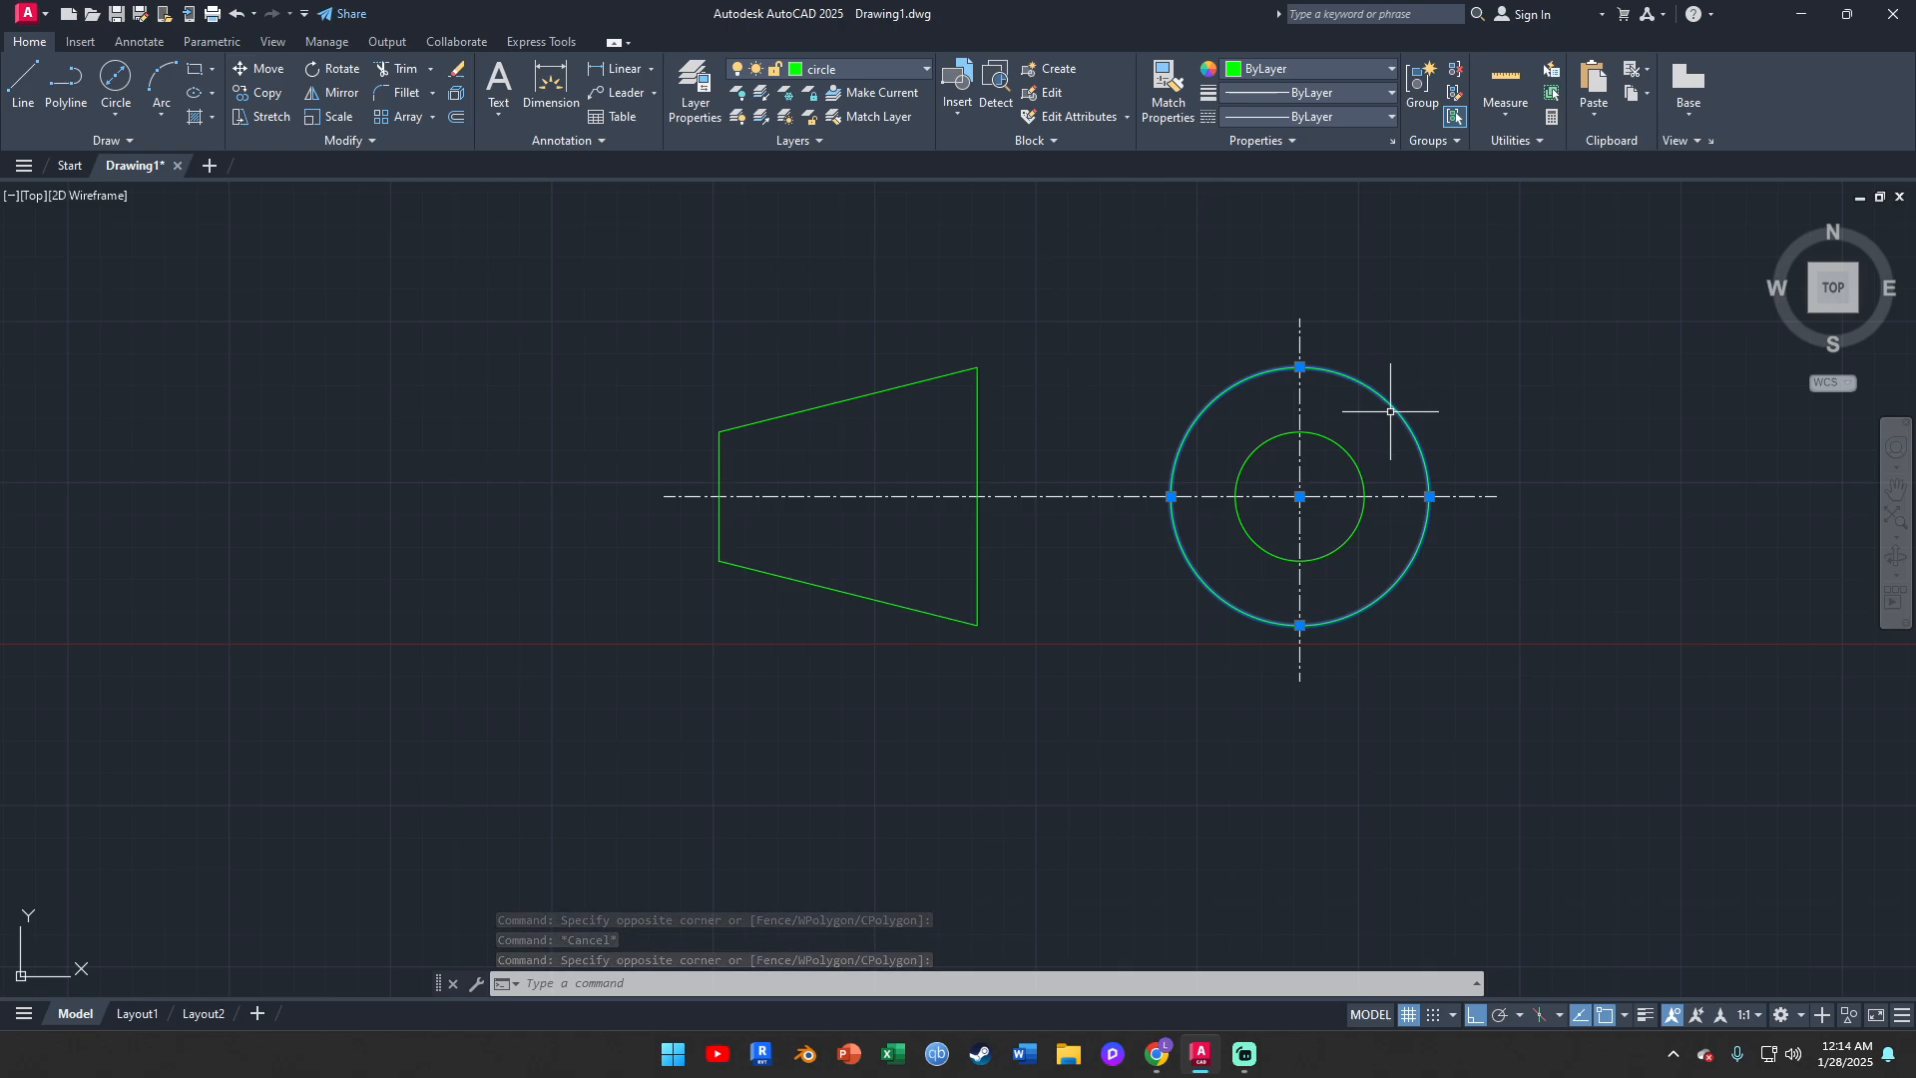
{"action": "key", "text": "Escape"}
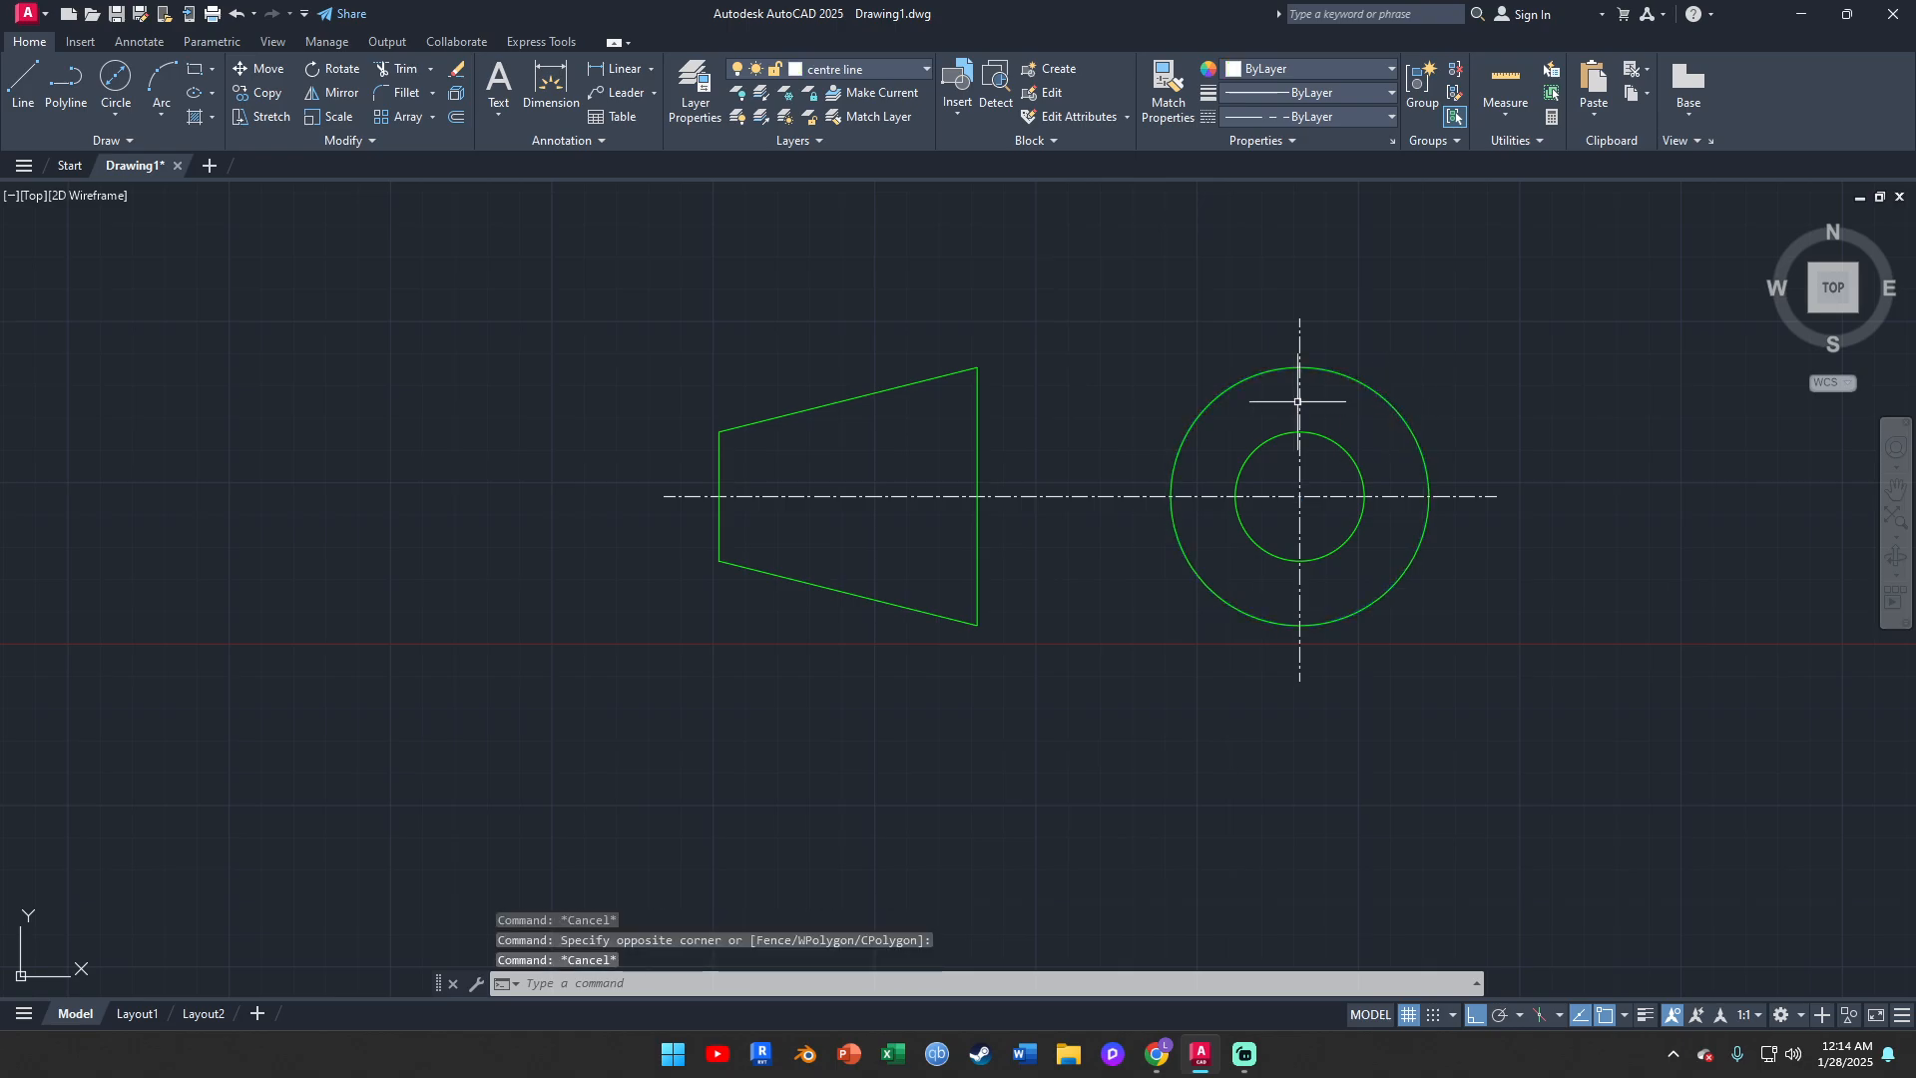
{"action": "left_click", "coordinate": [1339, 446]}
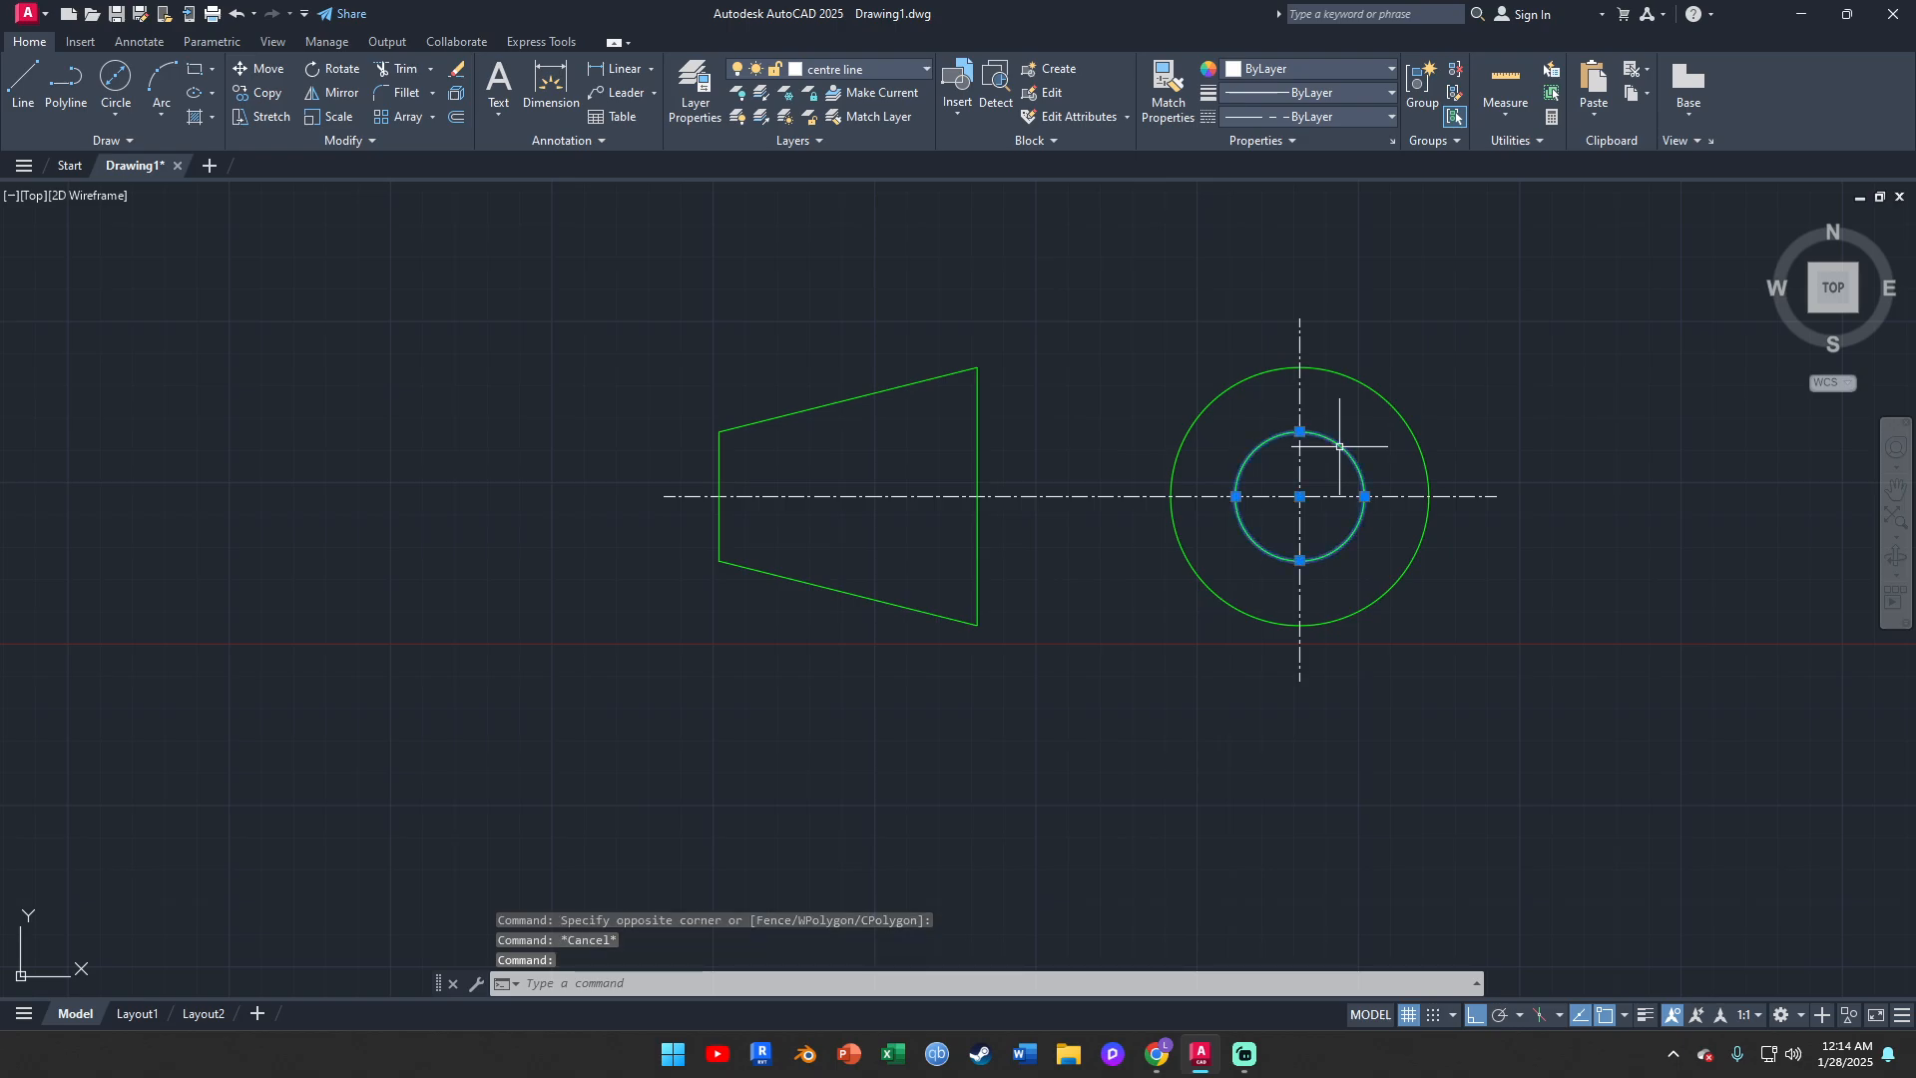
{"action": "left_click", "coordinate": [1369, 382]}
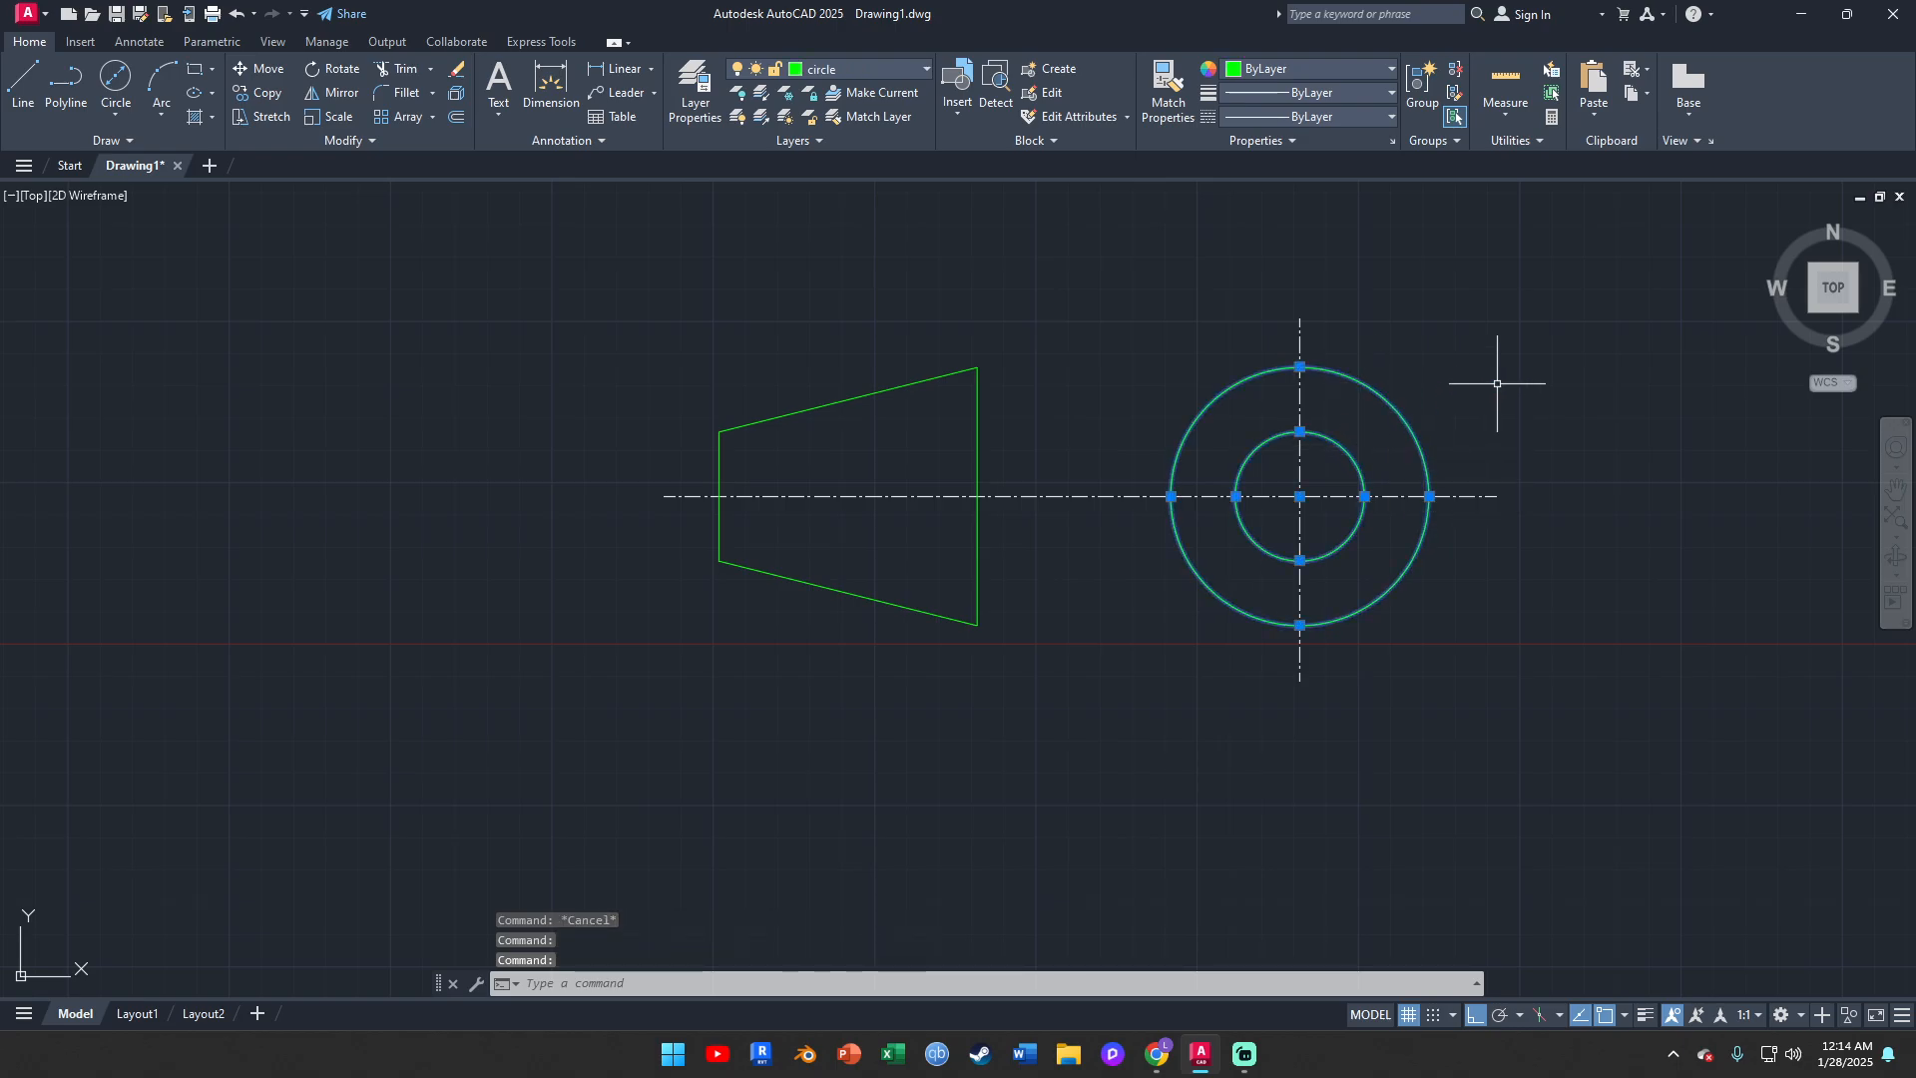
{"action": "key", "text": "Escape"}
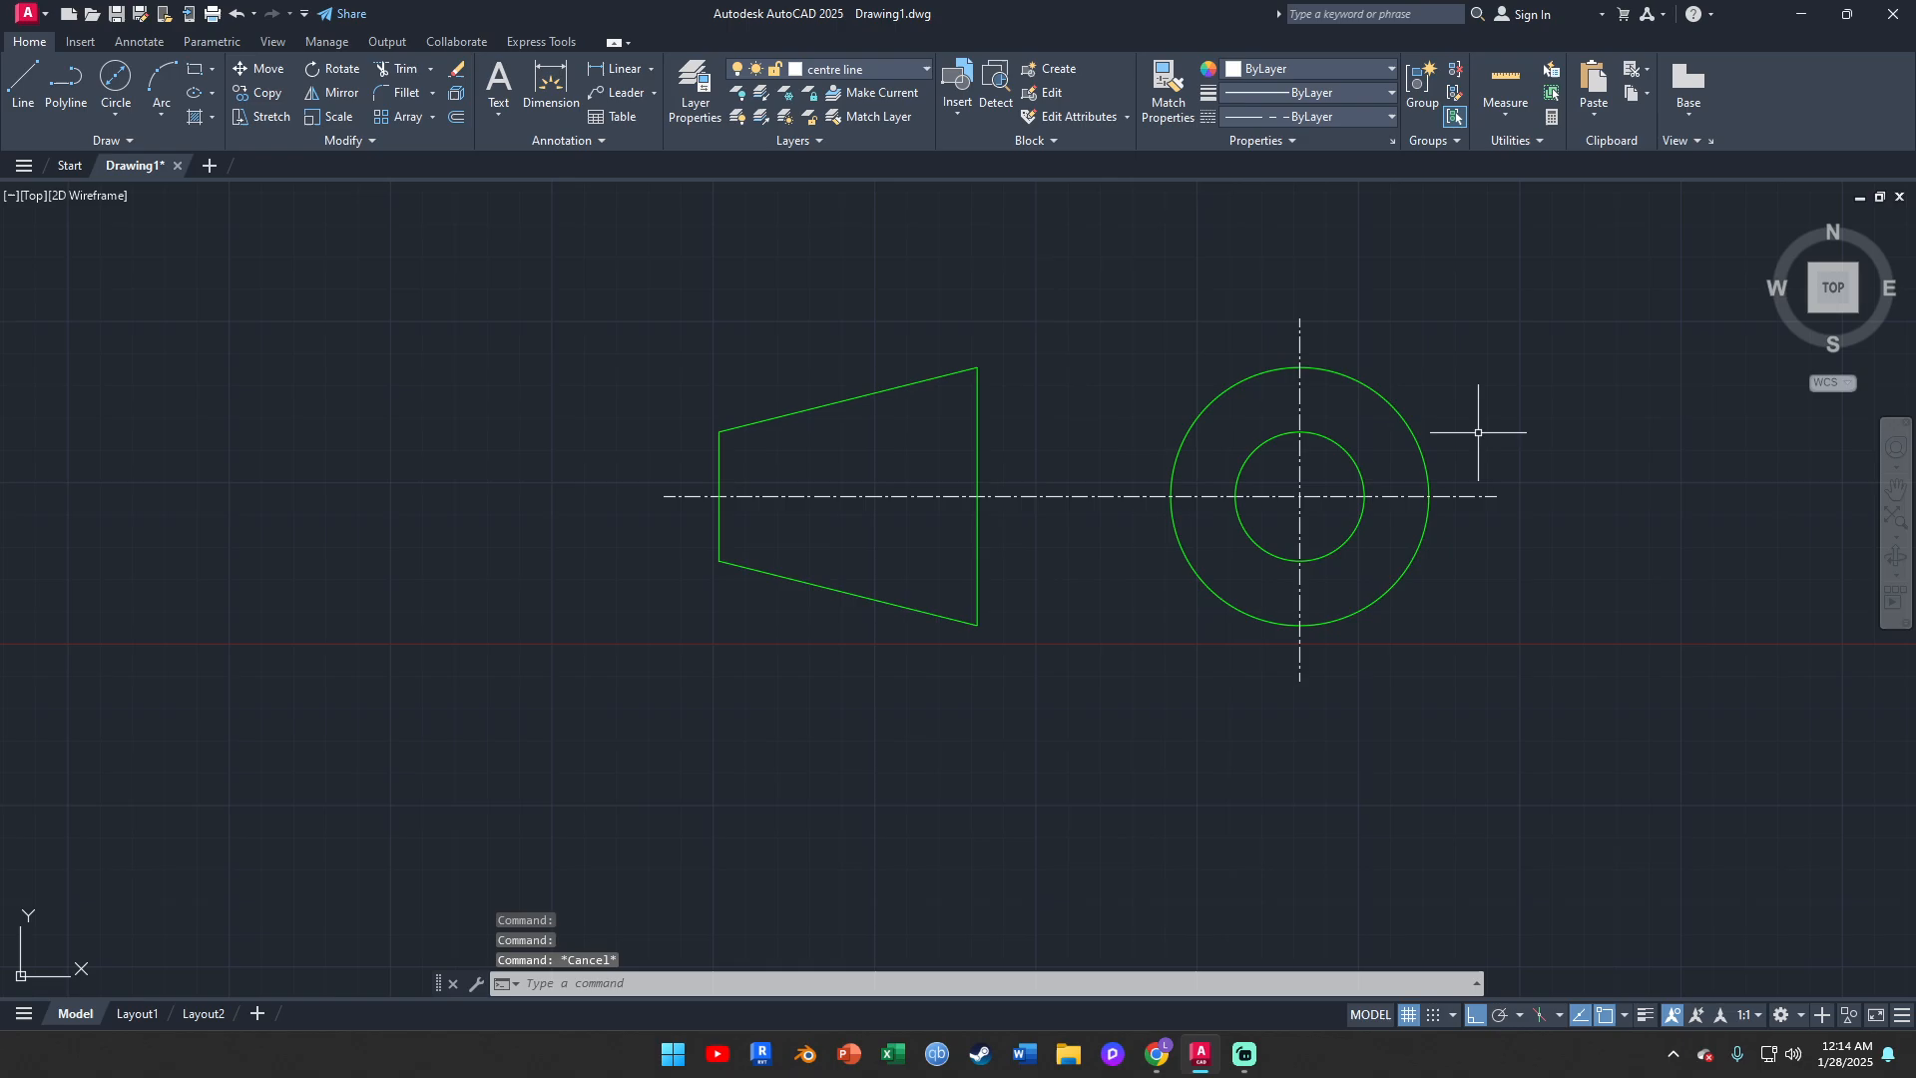
{"action": "left_click", "coordinate": [984, 386]}
{"action": "left_click", "coordinate": [980, 390]}
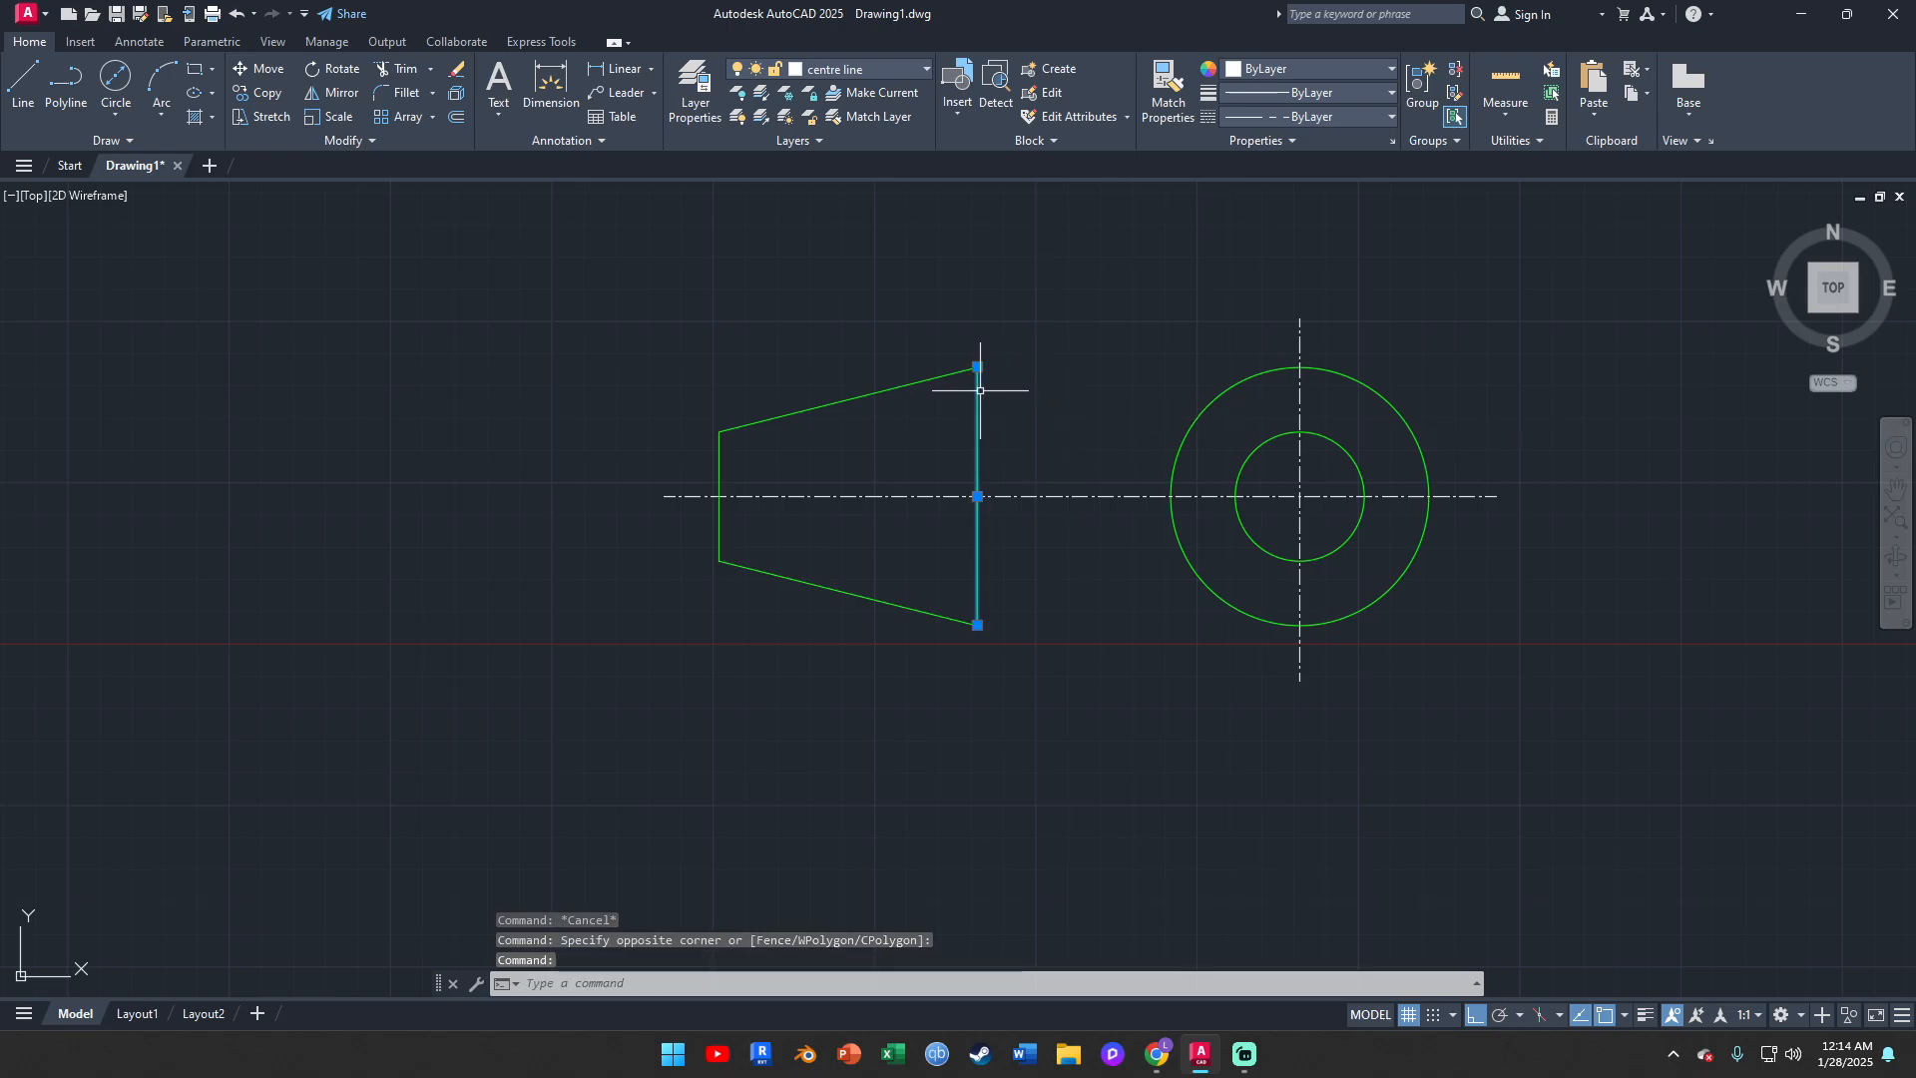
{"action": "left_click", "coordinate": [720, 449]}
{"action": "key", "text": "Escape"}
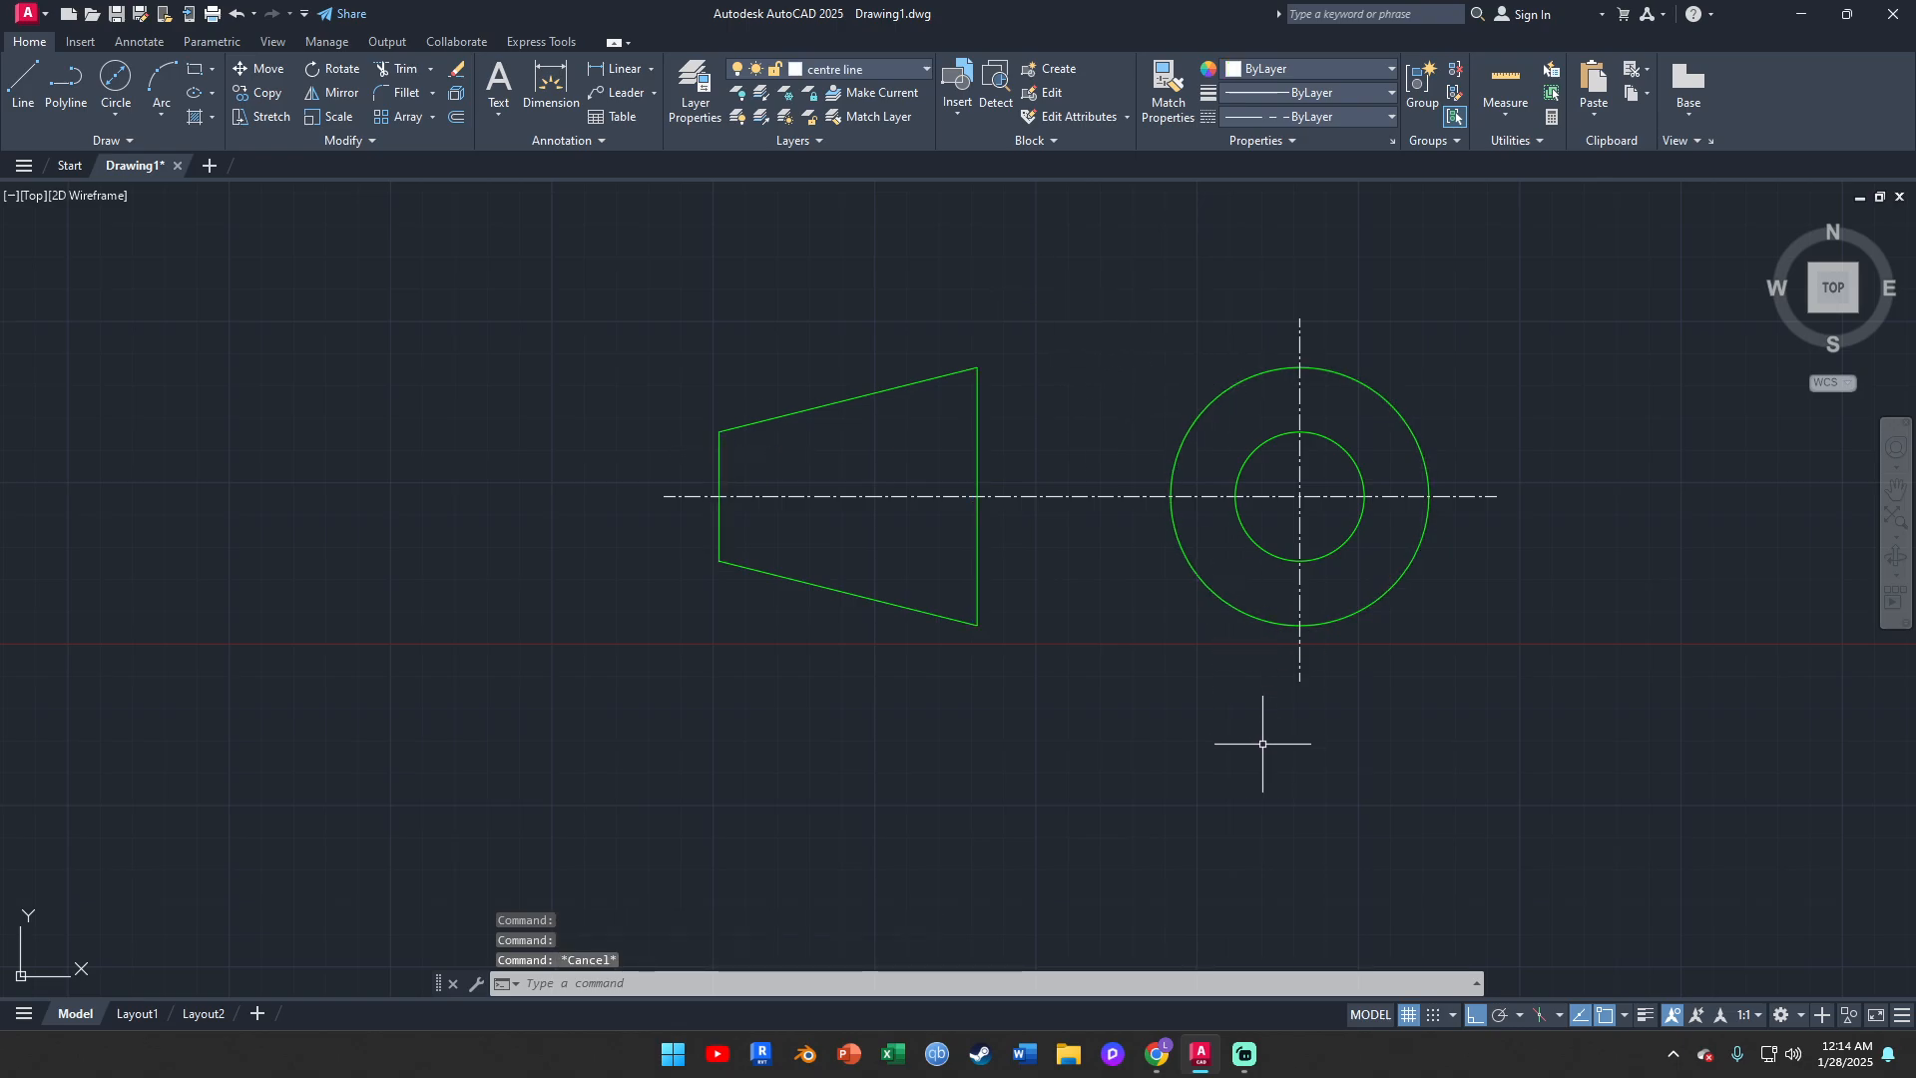
{"action": "left_click", "coordinate": [1244, 1054]}
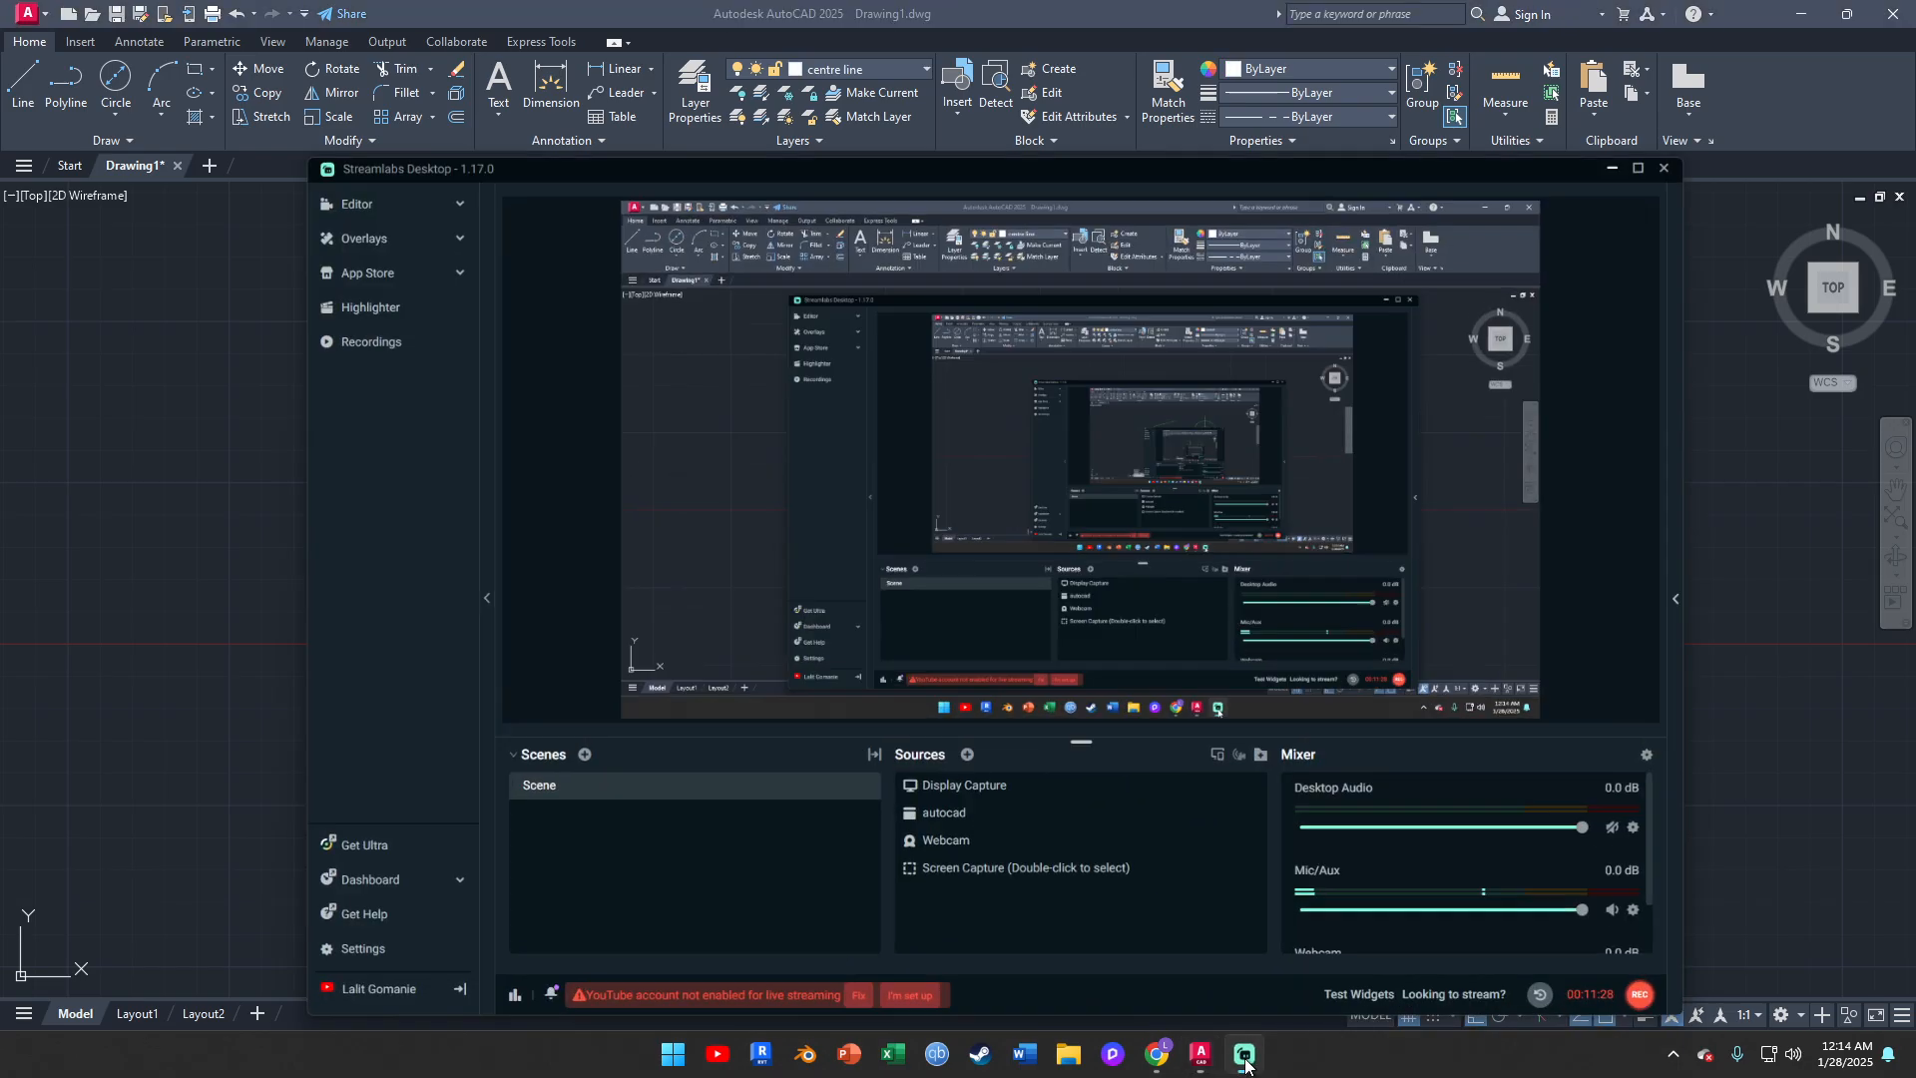